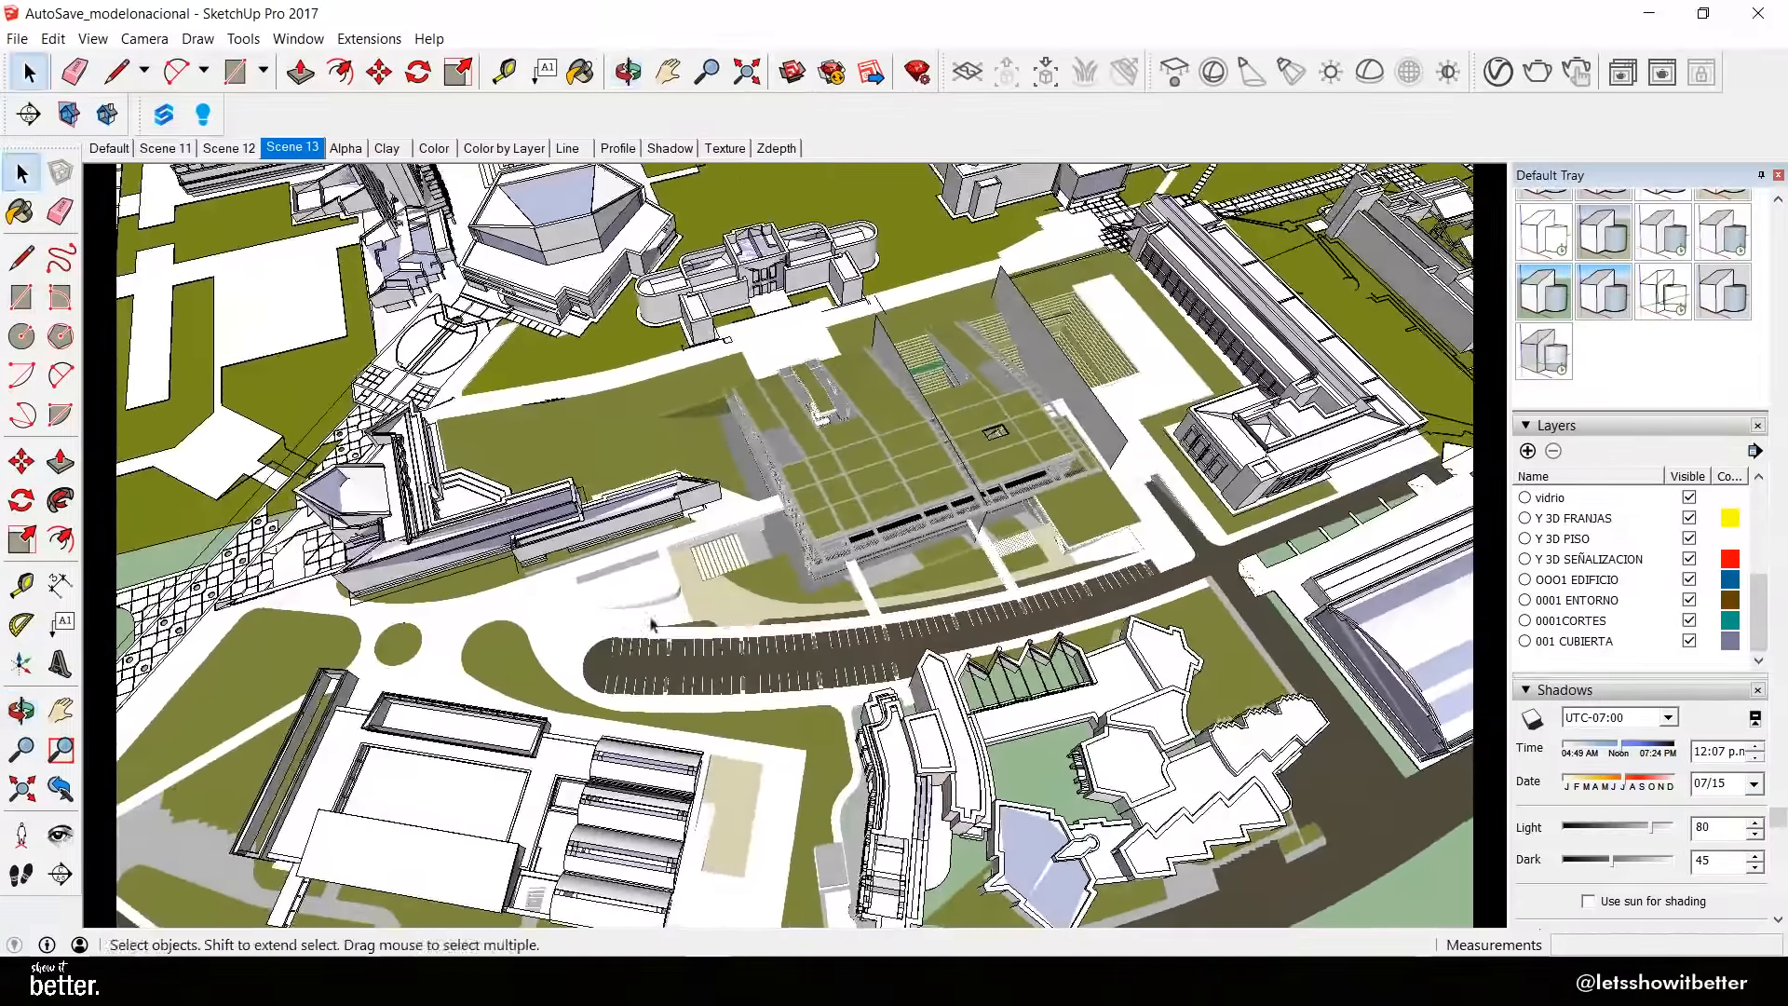
Place a section plane on the wall of the small building beside the central green-roofed building
click(29, 114)
drag(643, 498, 849, 370)
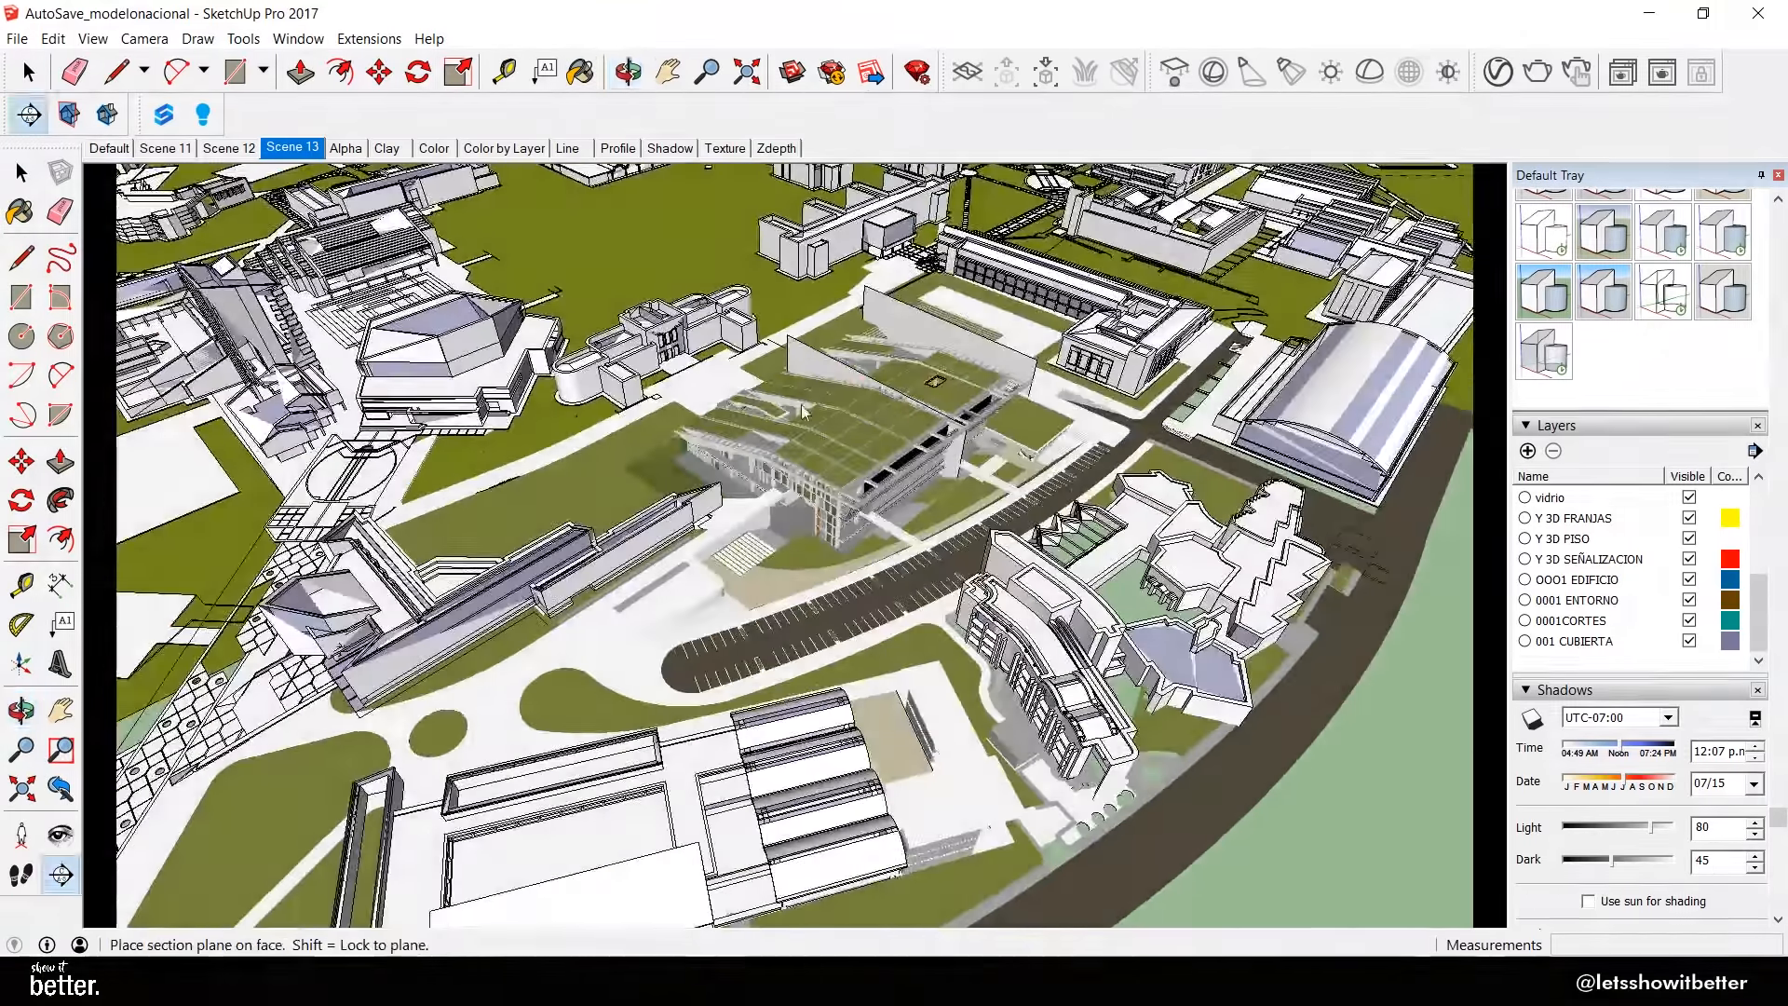
scroll(629, 410, up, 2)
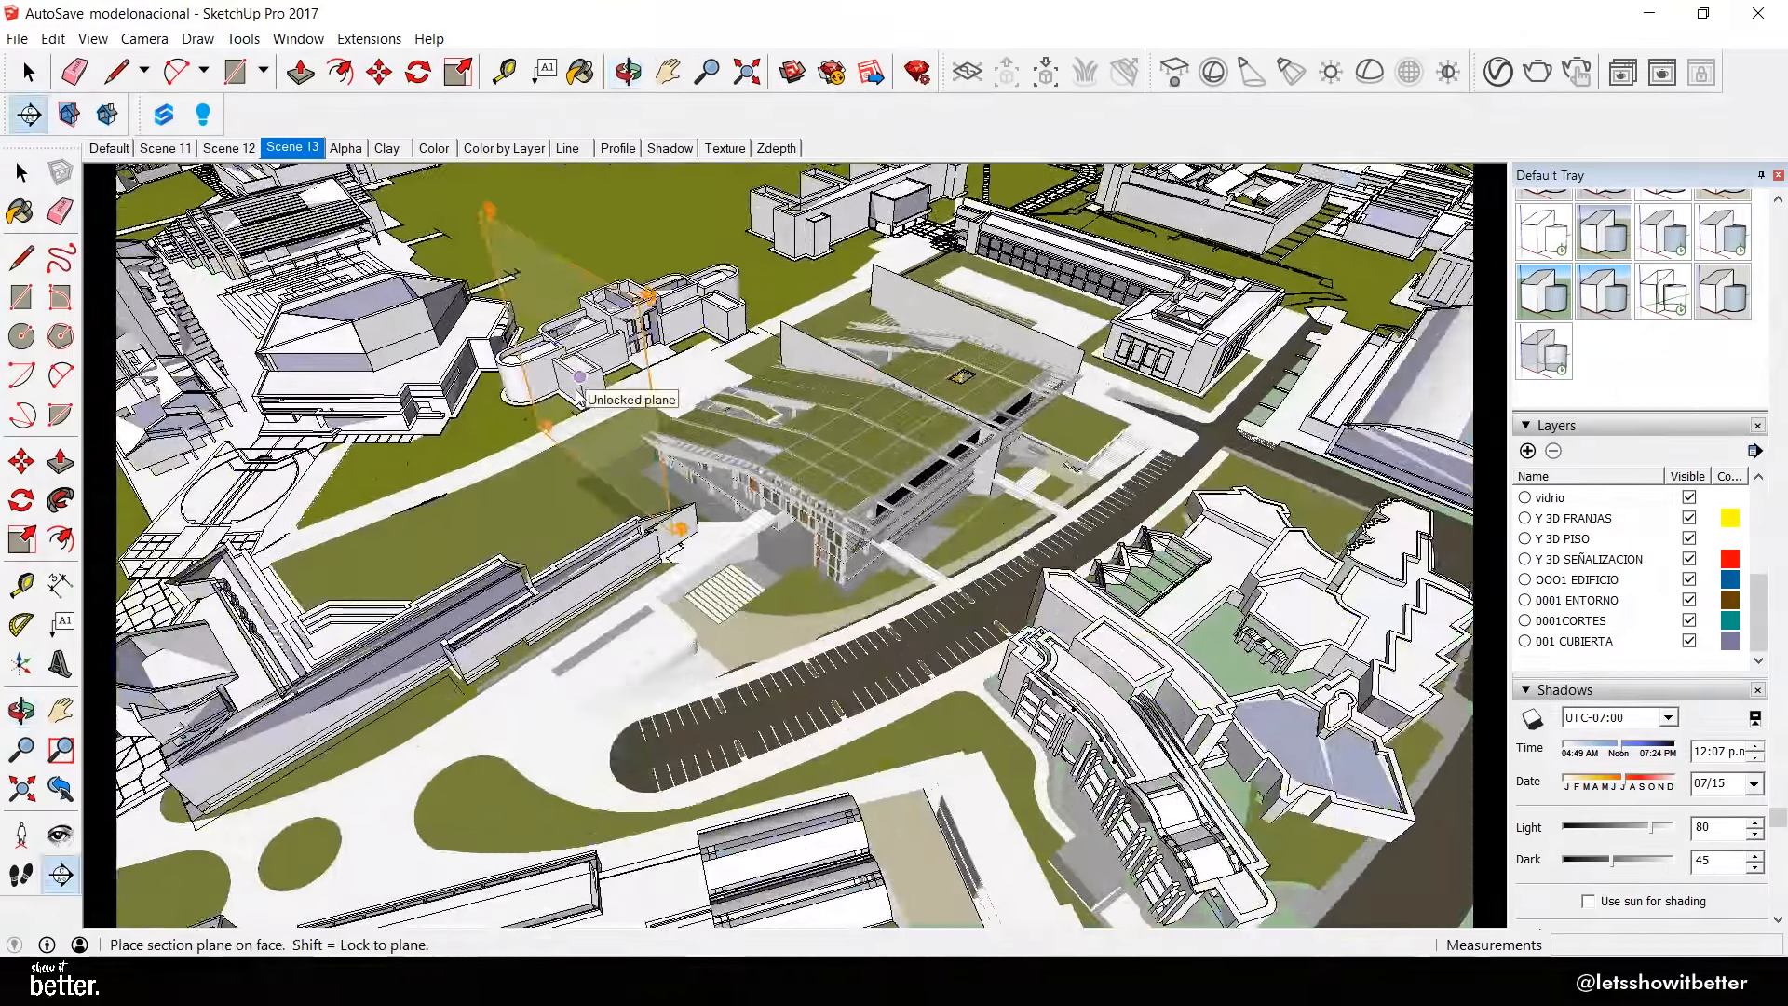
click(573, 396)
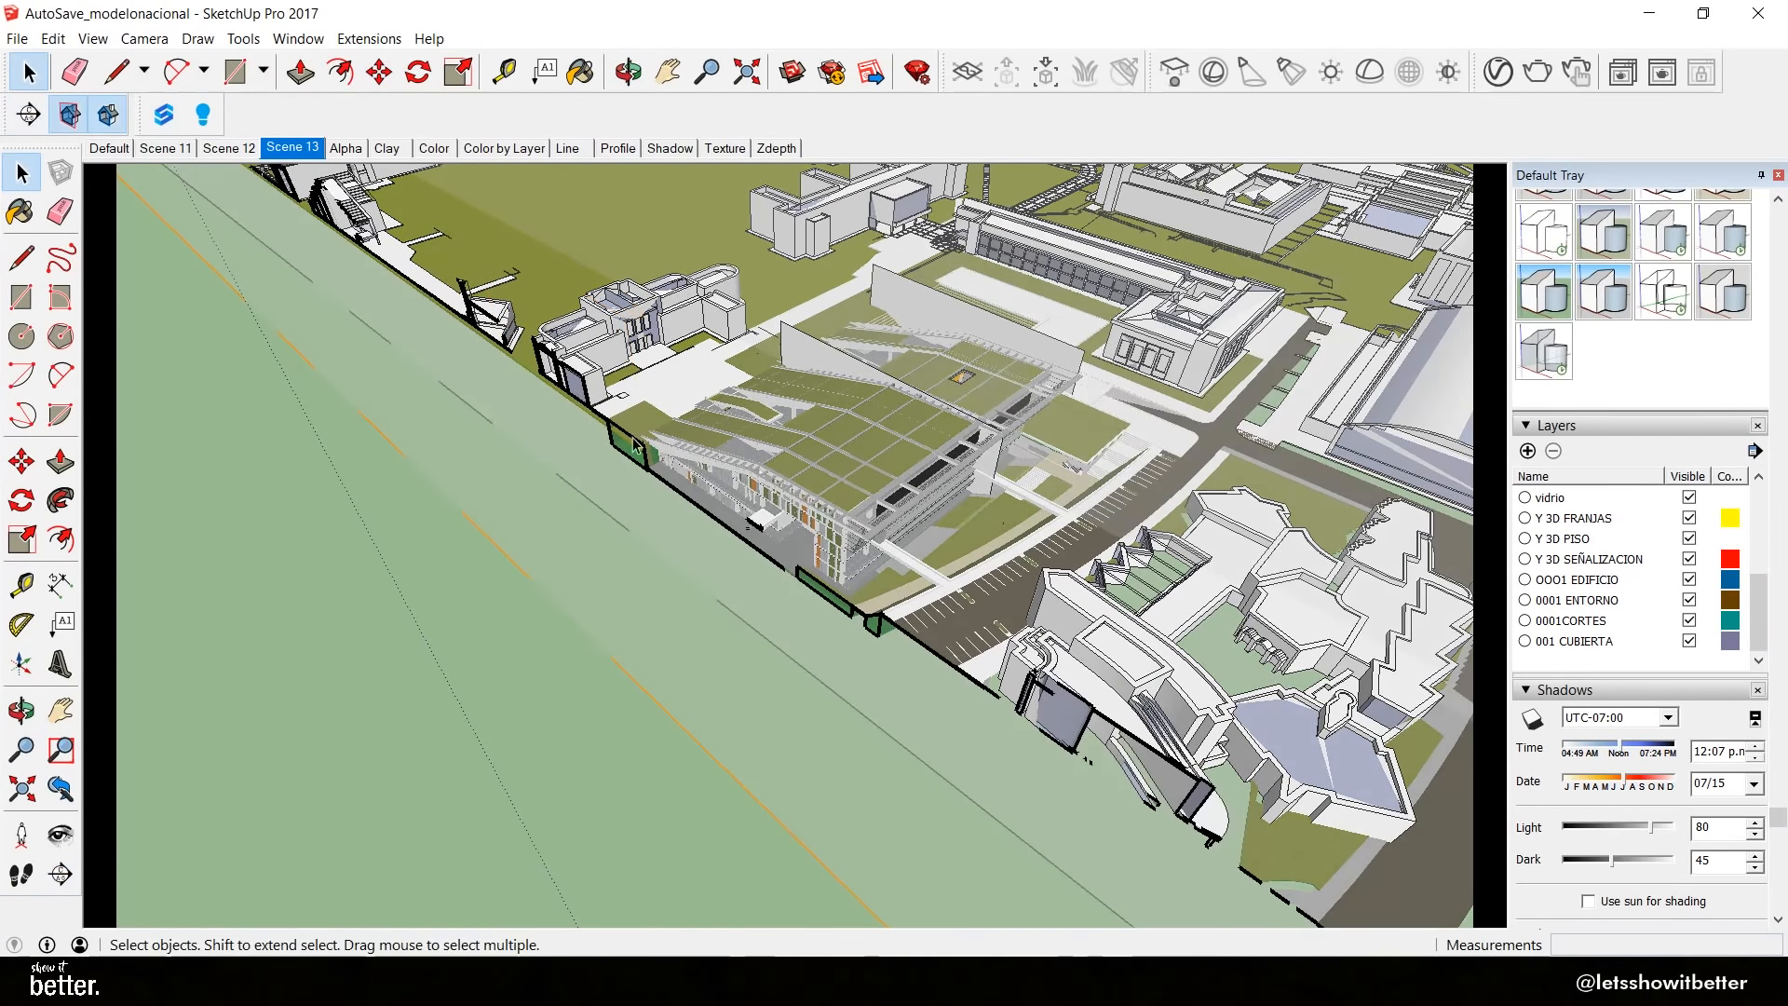
Move the section plane about 51.39 m toward the central building so it cuts through the building's floors
drag(775, 628, 610, 567)
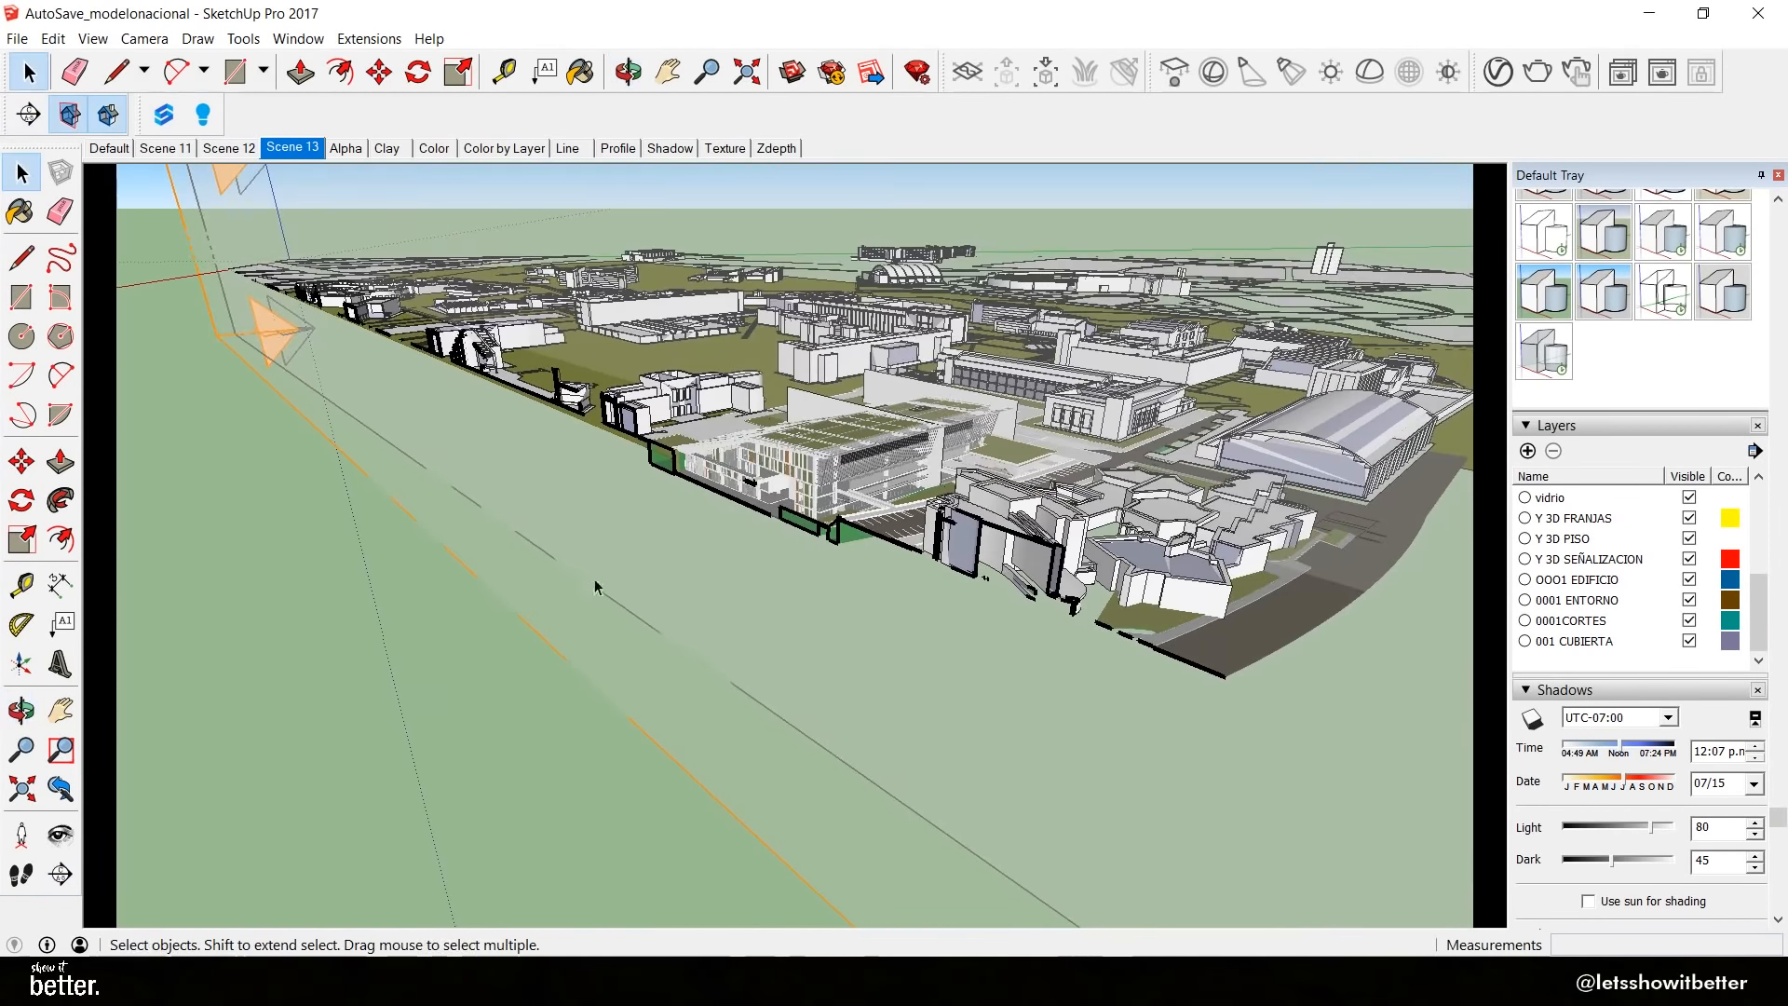
click(528, 626)
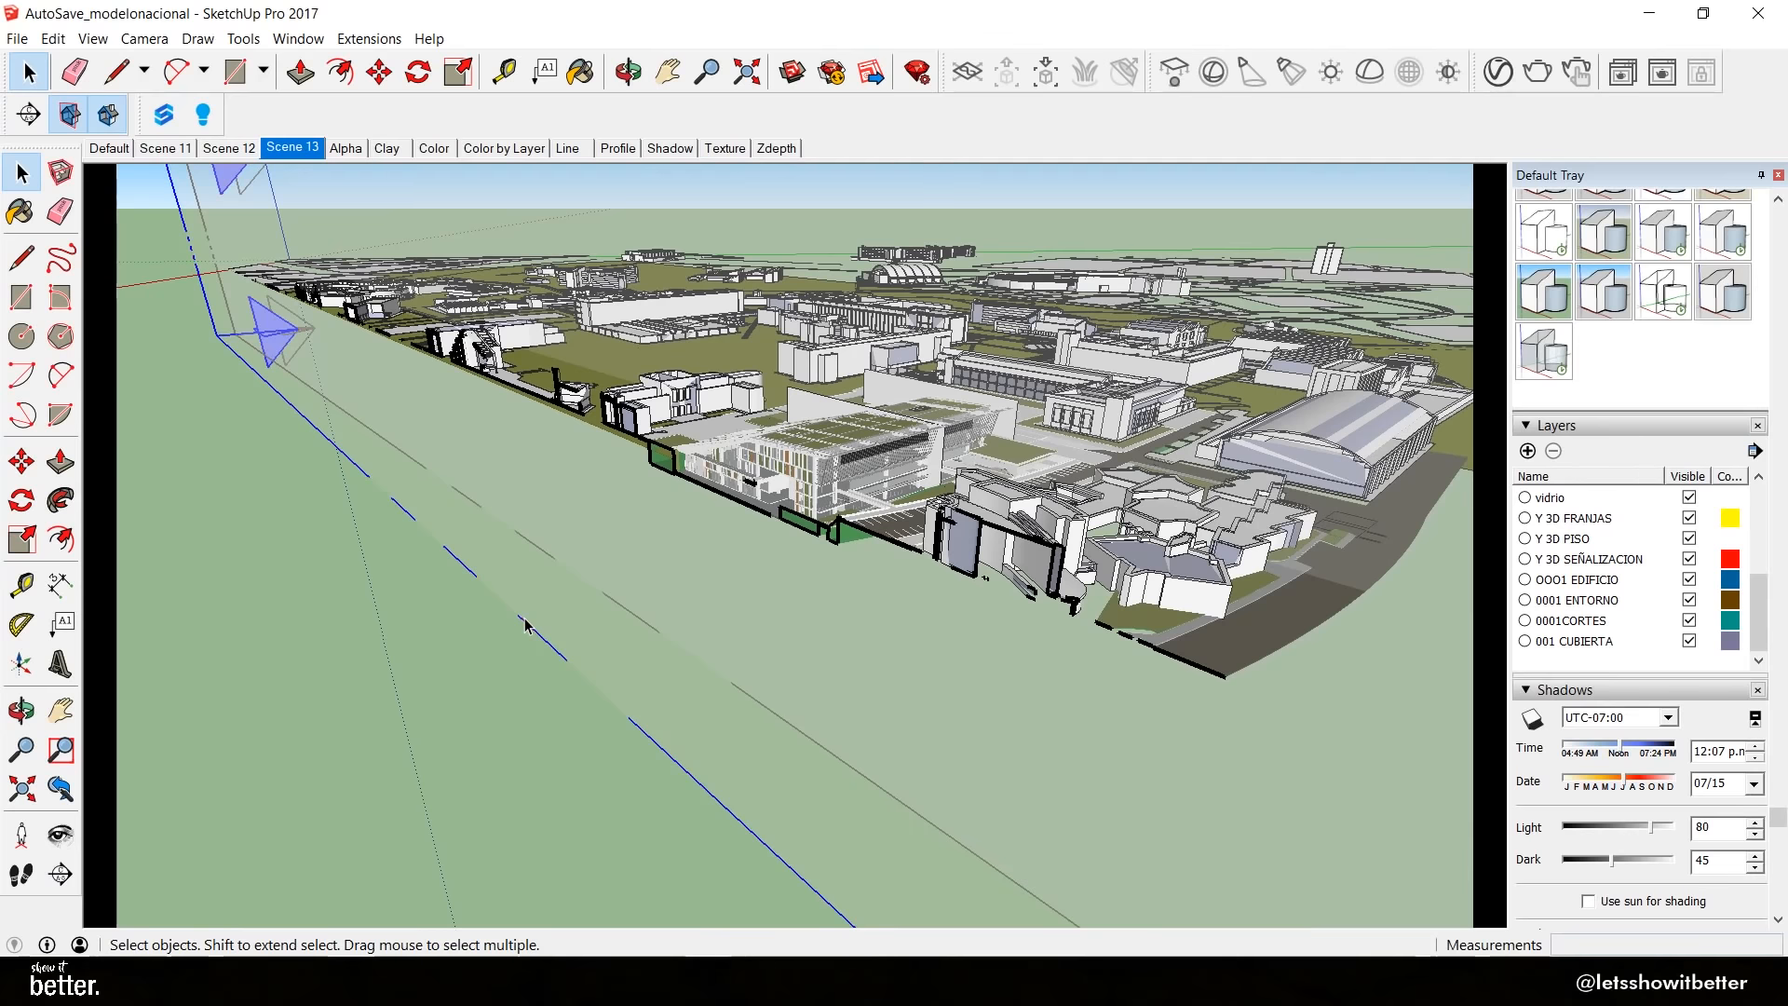
scroll(526, 625, up, 2)
key(m)
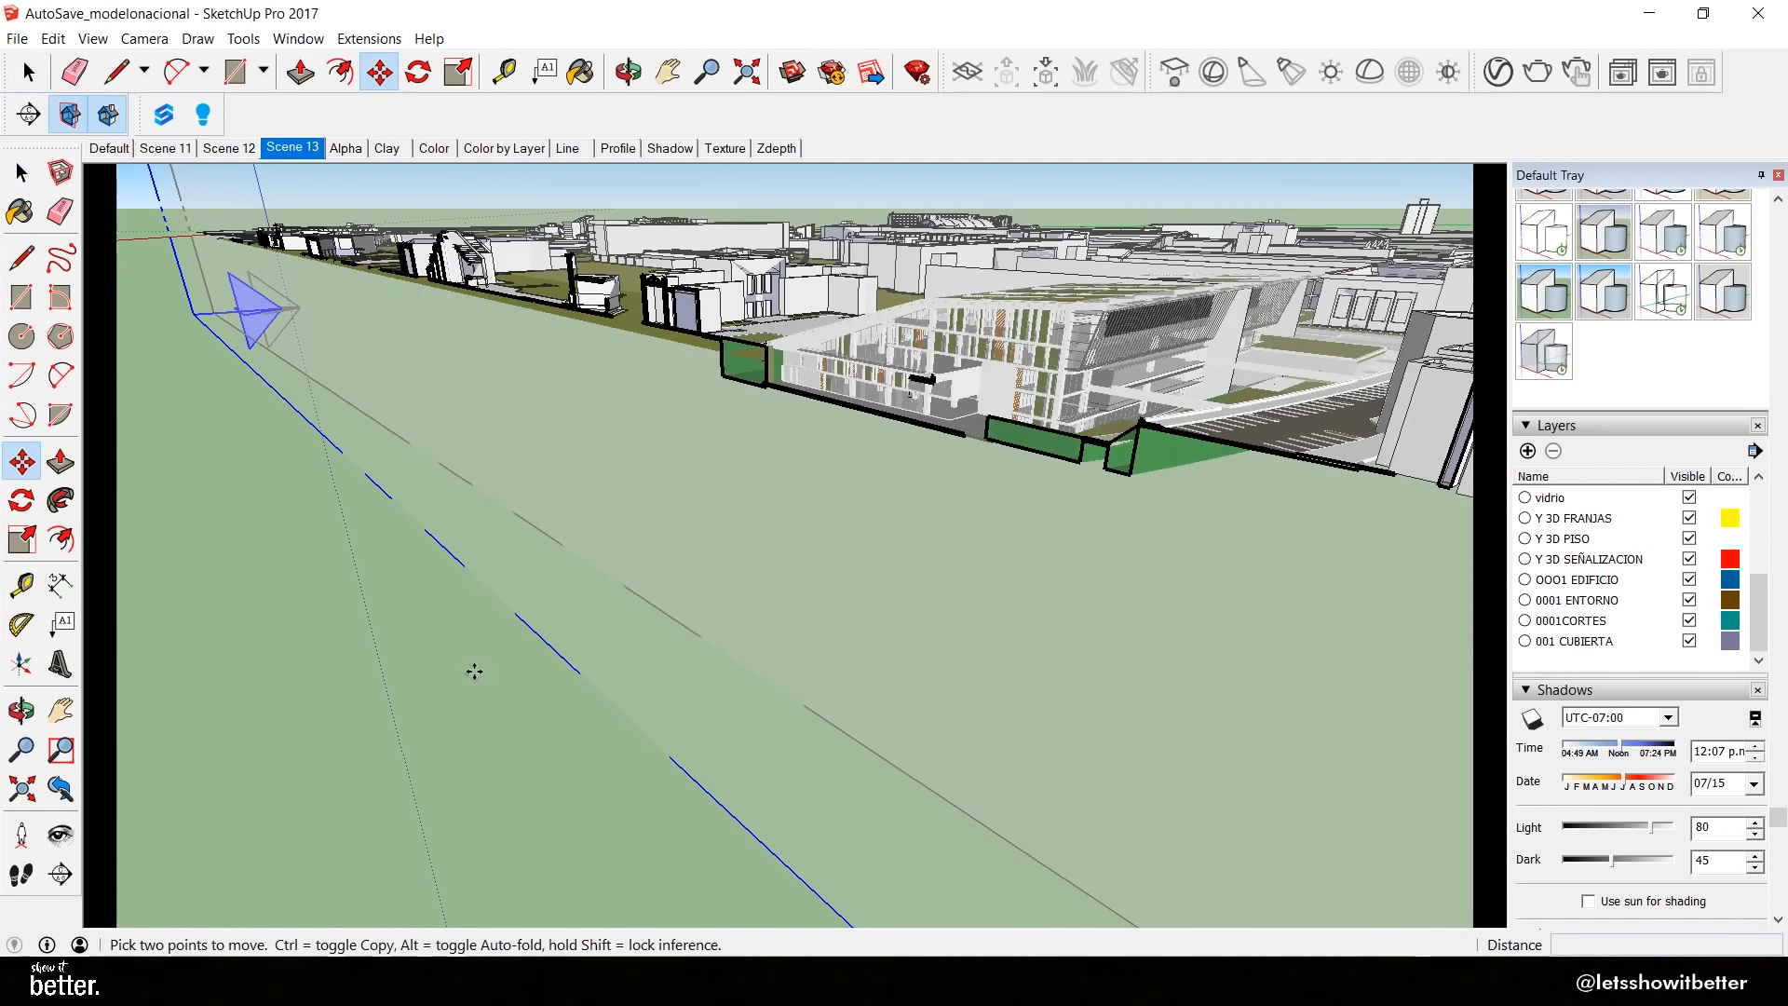
click(474, 671)
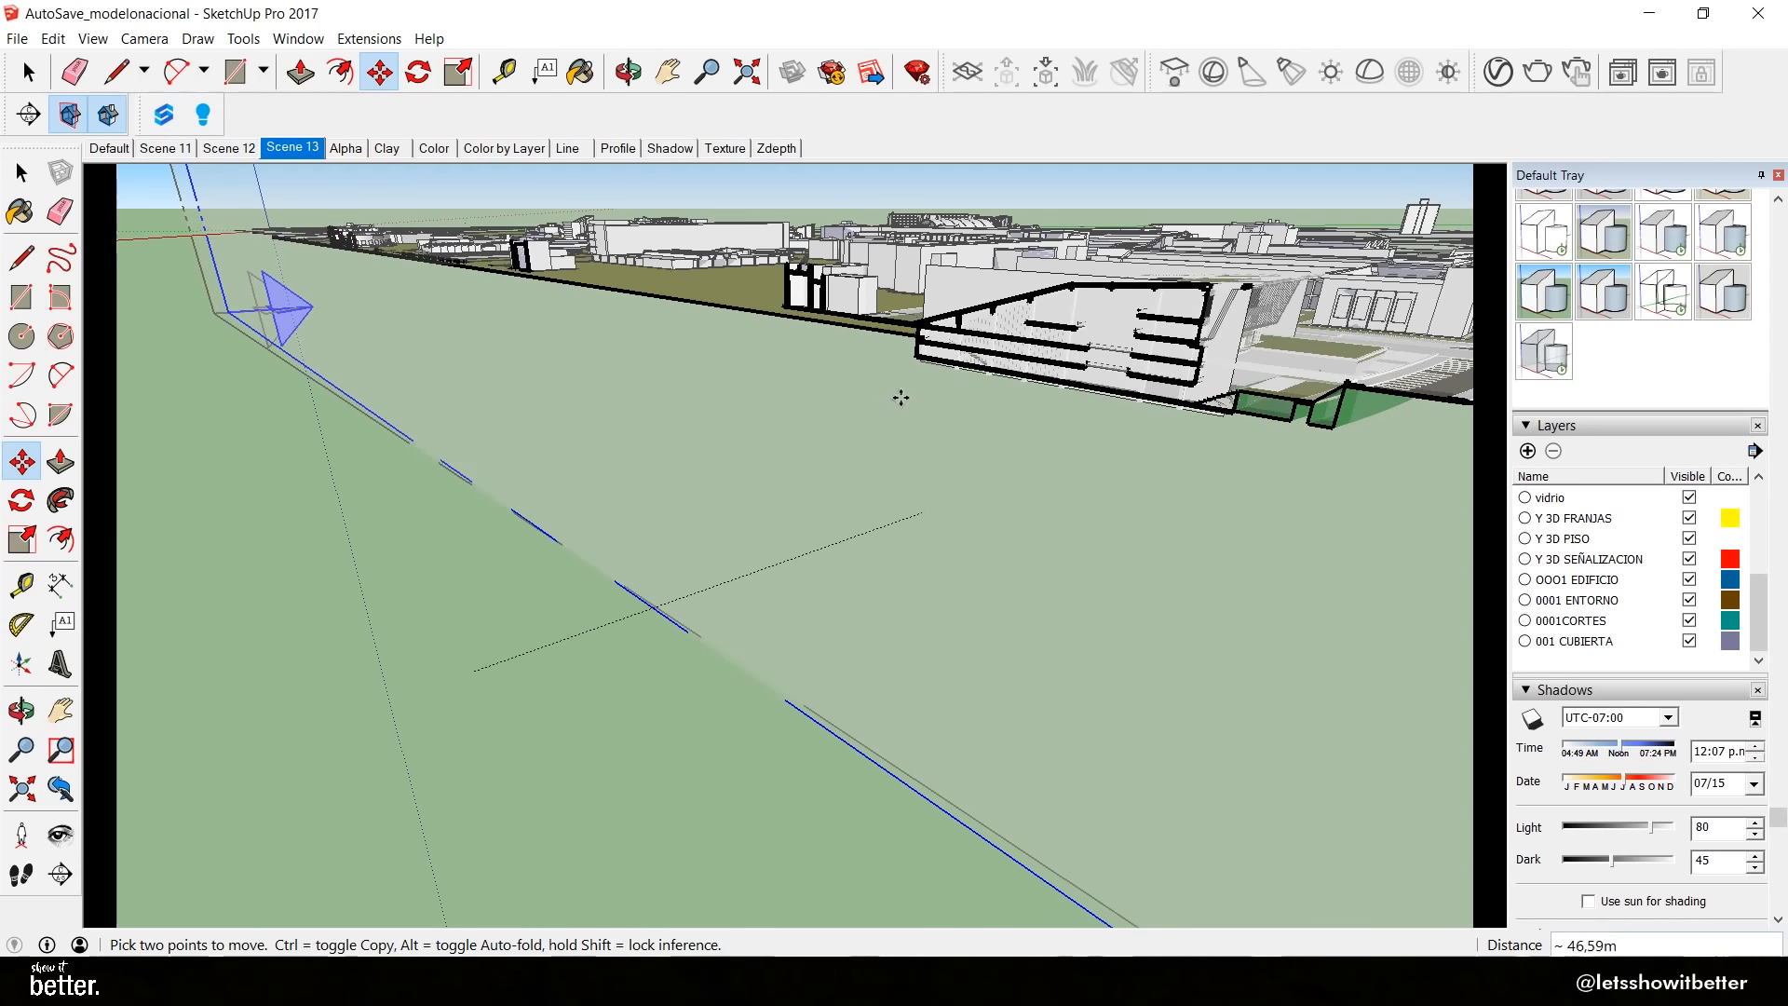
click(931, 384)
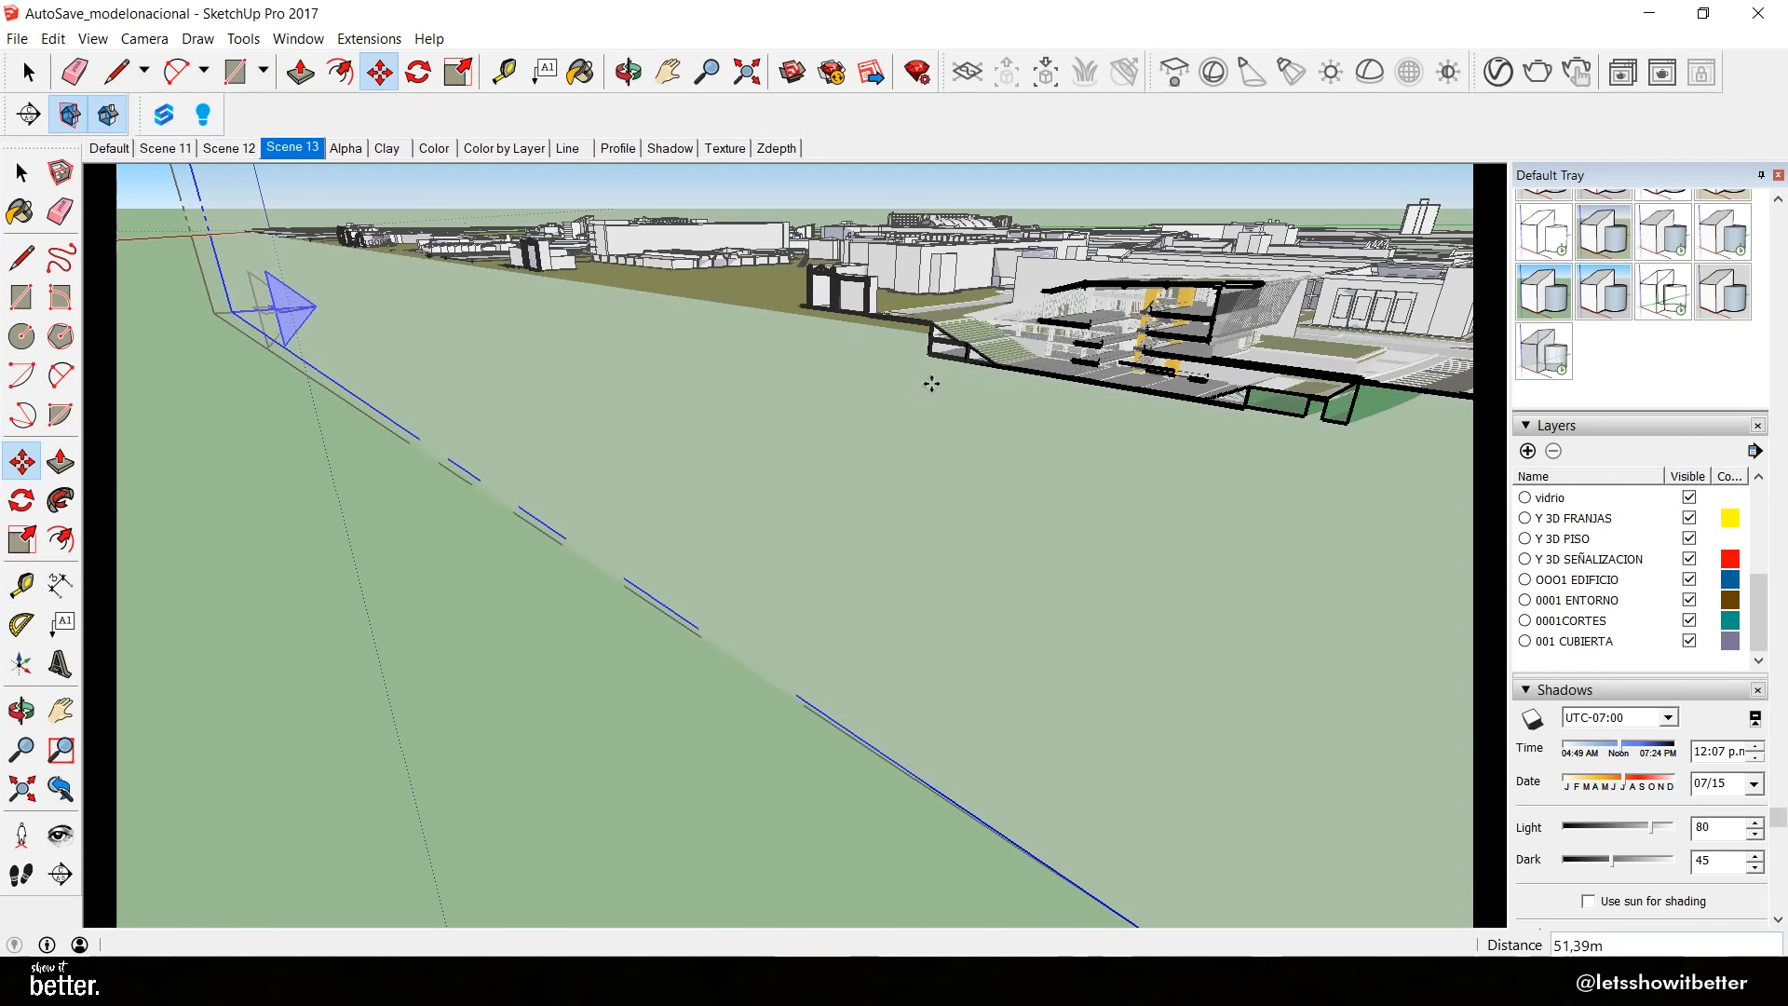
Move the section plane back and forth through the central building and place it just in front of the yellow stair walls
scroll(1090, 321, up, 3)
drag(1119, 323, 735, 461)
scroll(822, 453, up, 4)
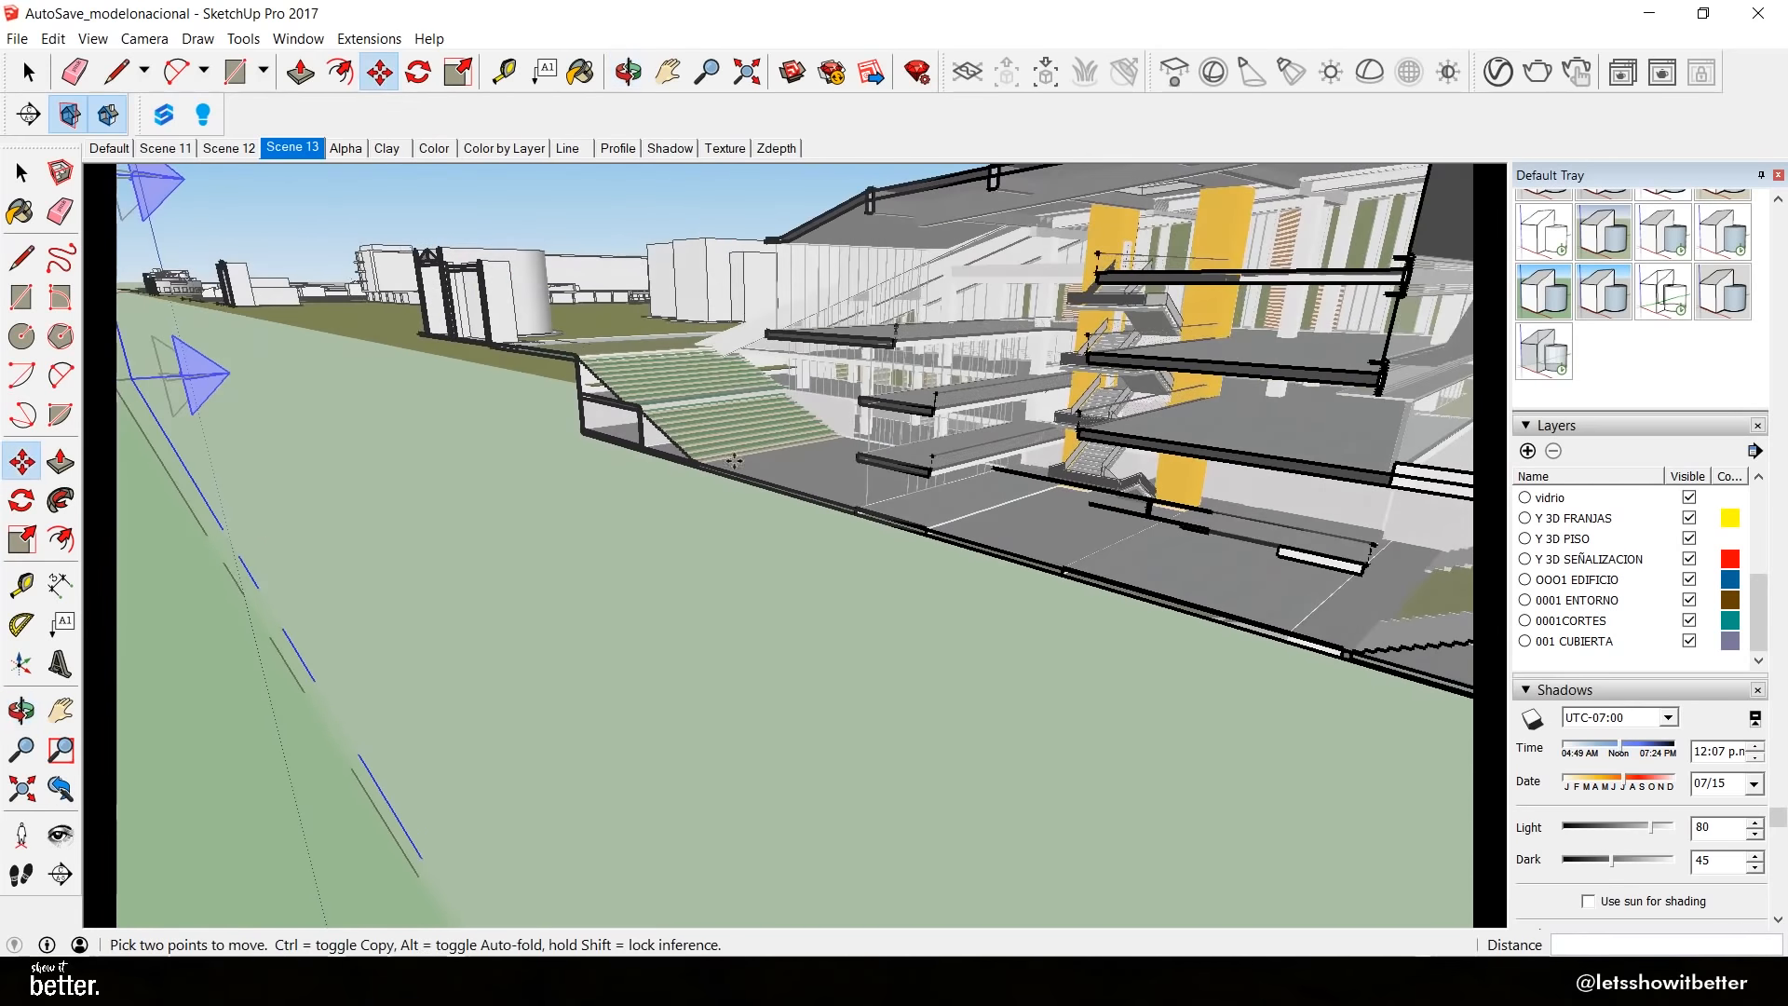
click(395, 502)
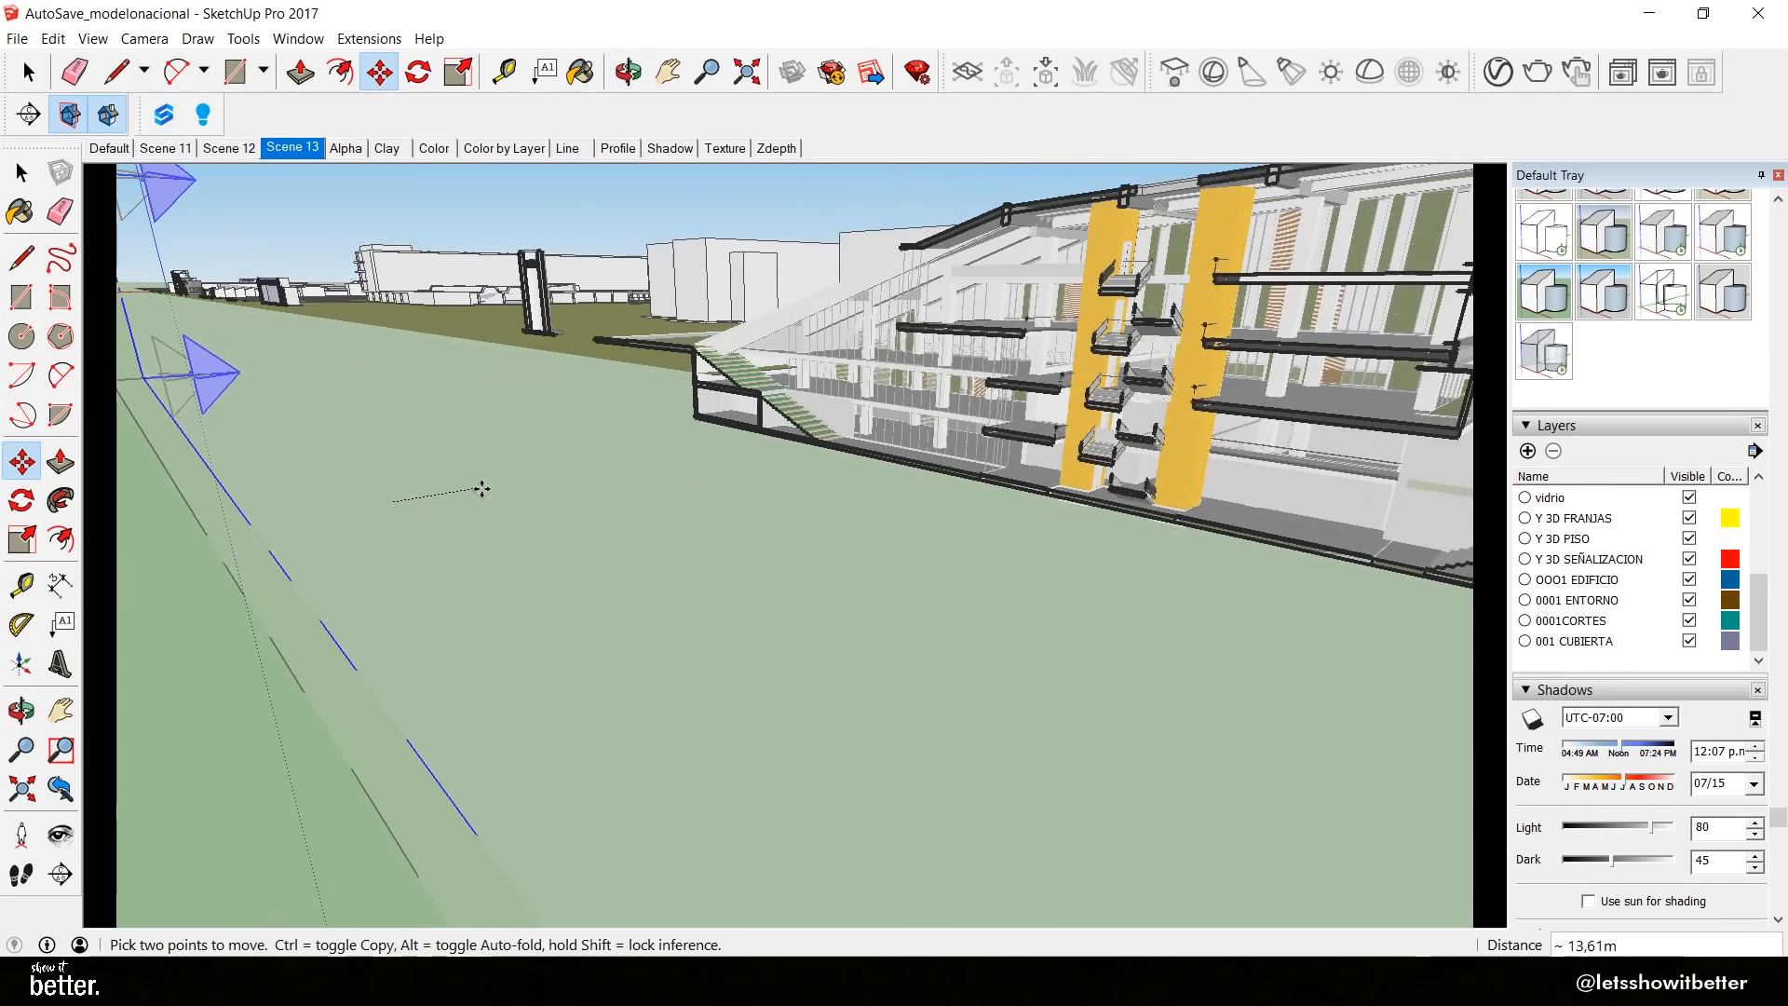
click(527, 492)
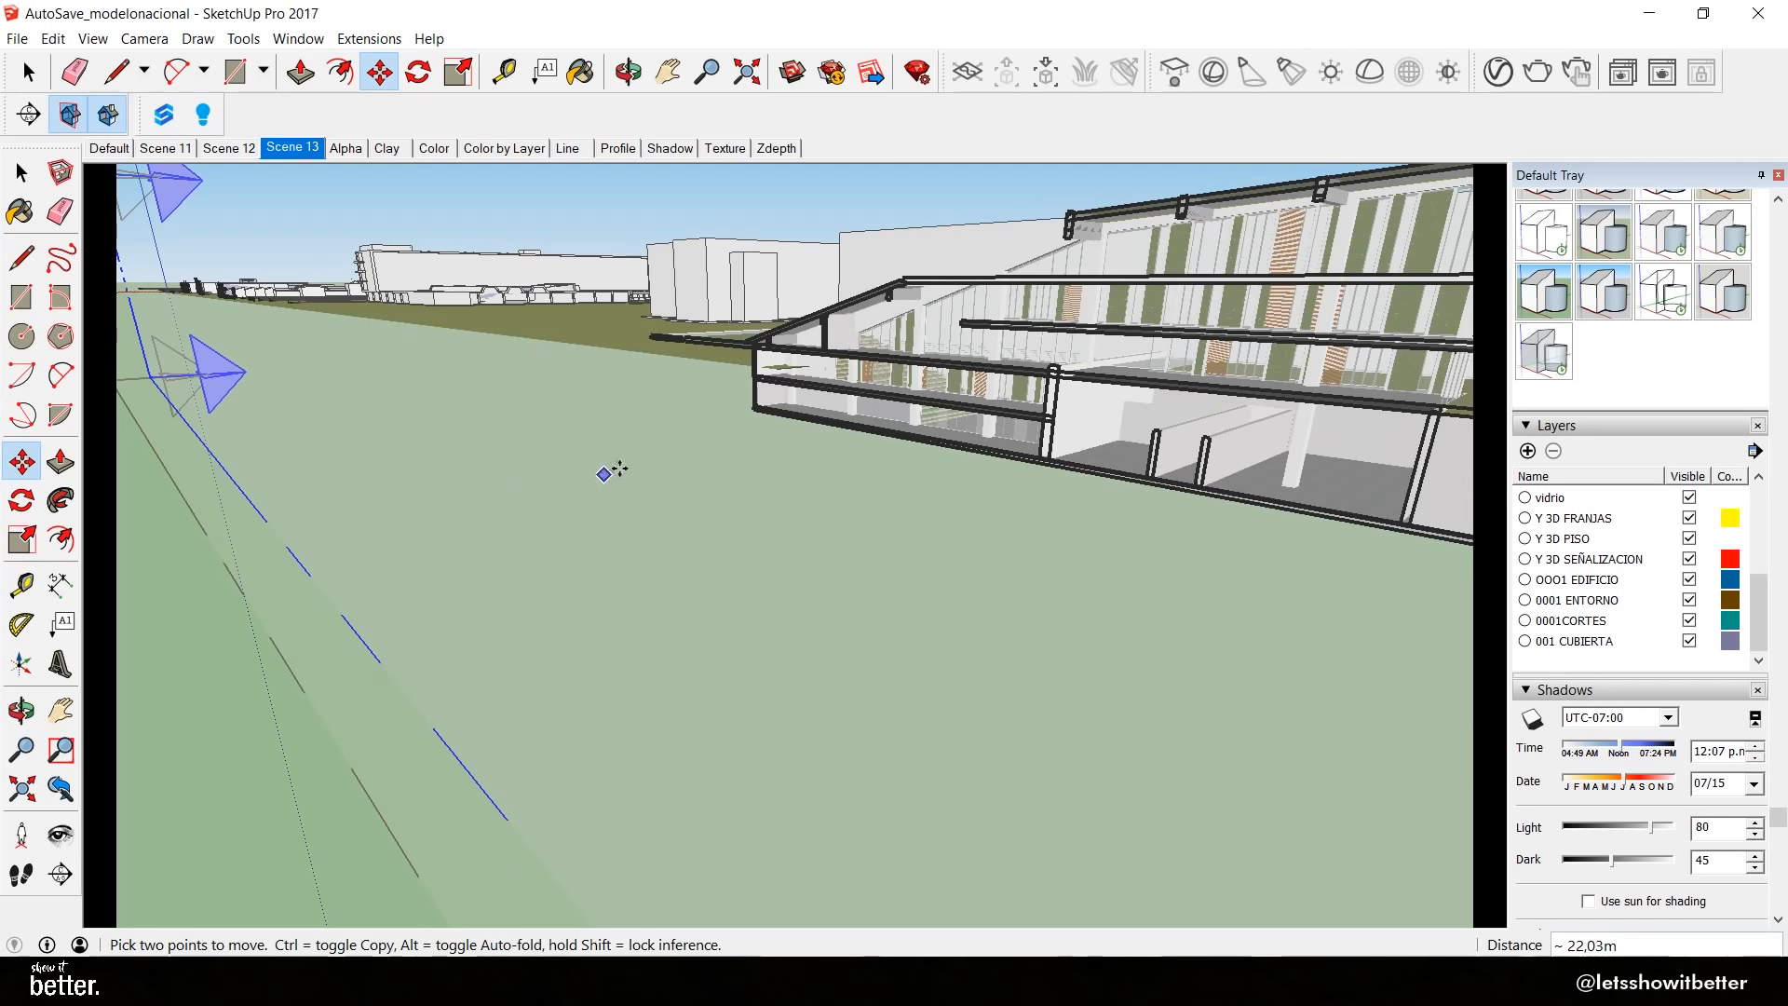
click(615, 468)
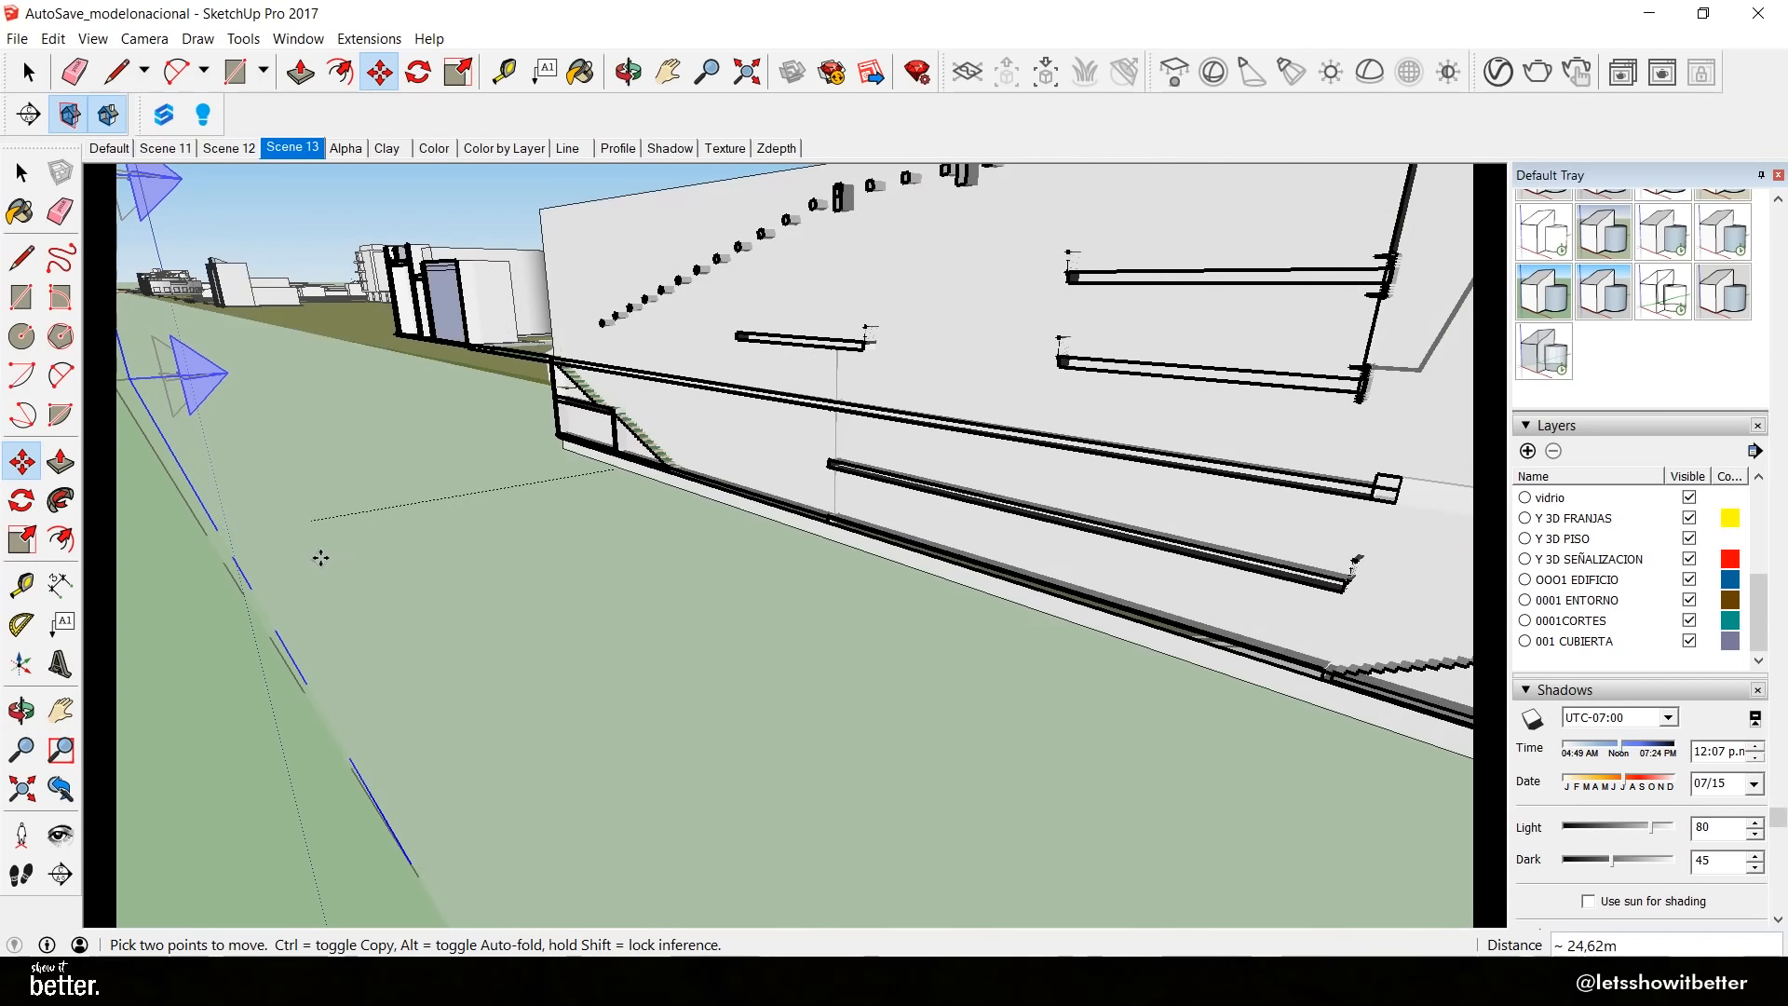
click(334, 557)
click(347, 555)
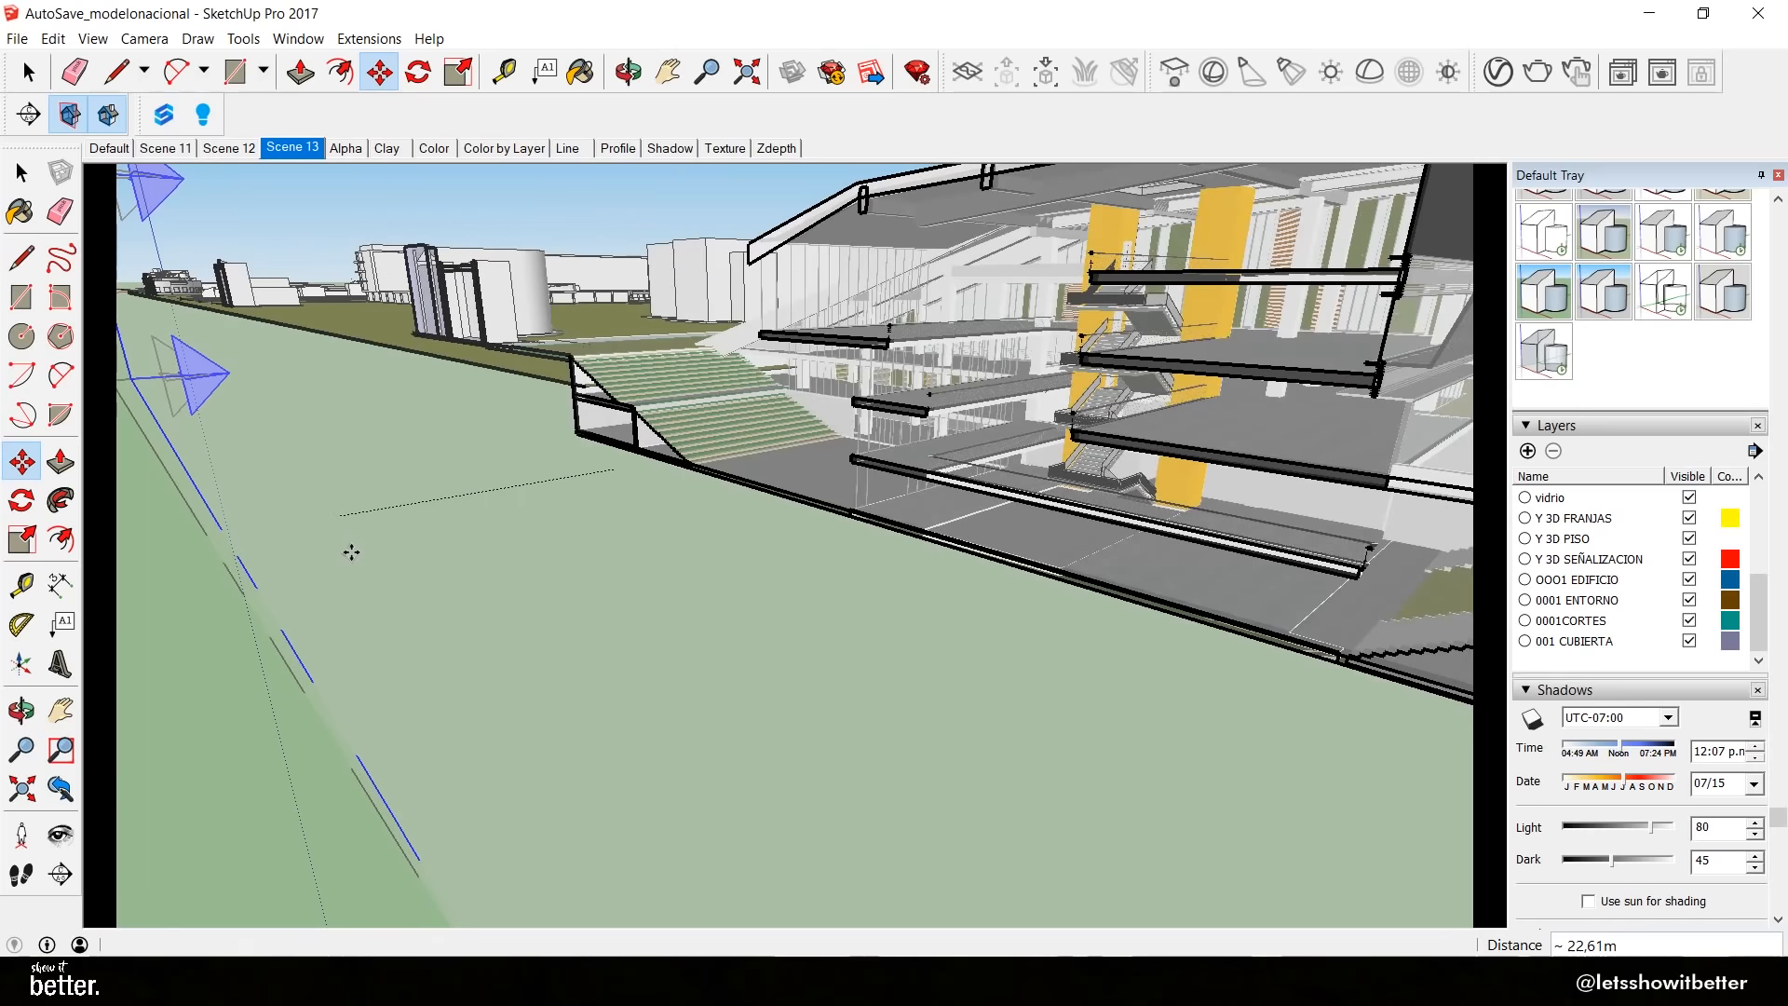
key(space)
Turn on the display of section cuts and toggle the display of section planes off and back on
scroll(486, 546, down, 4)
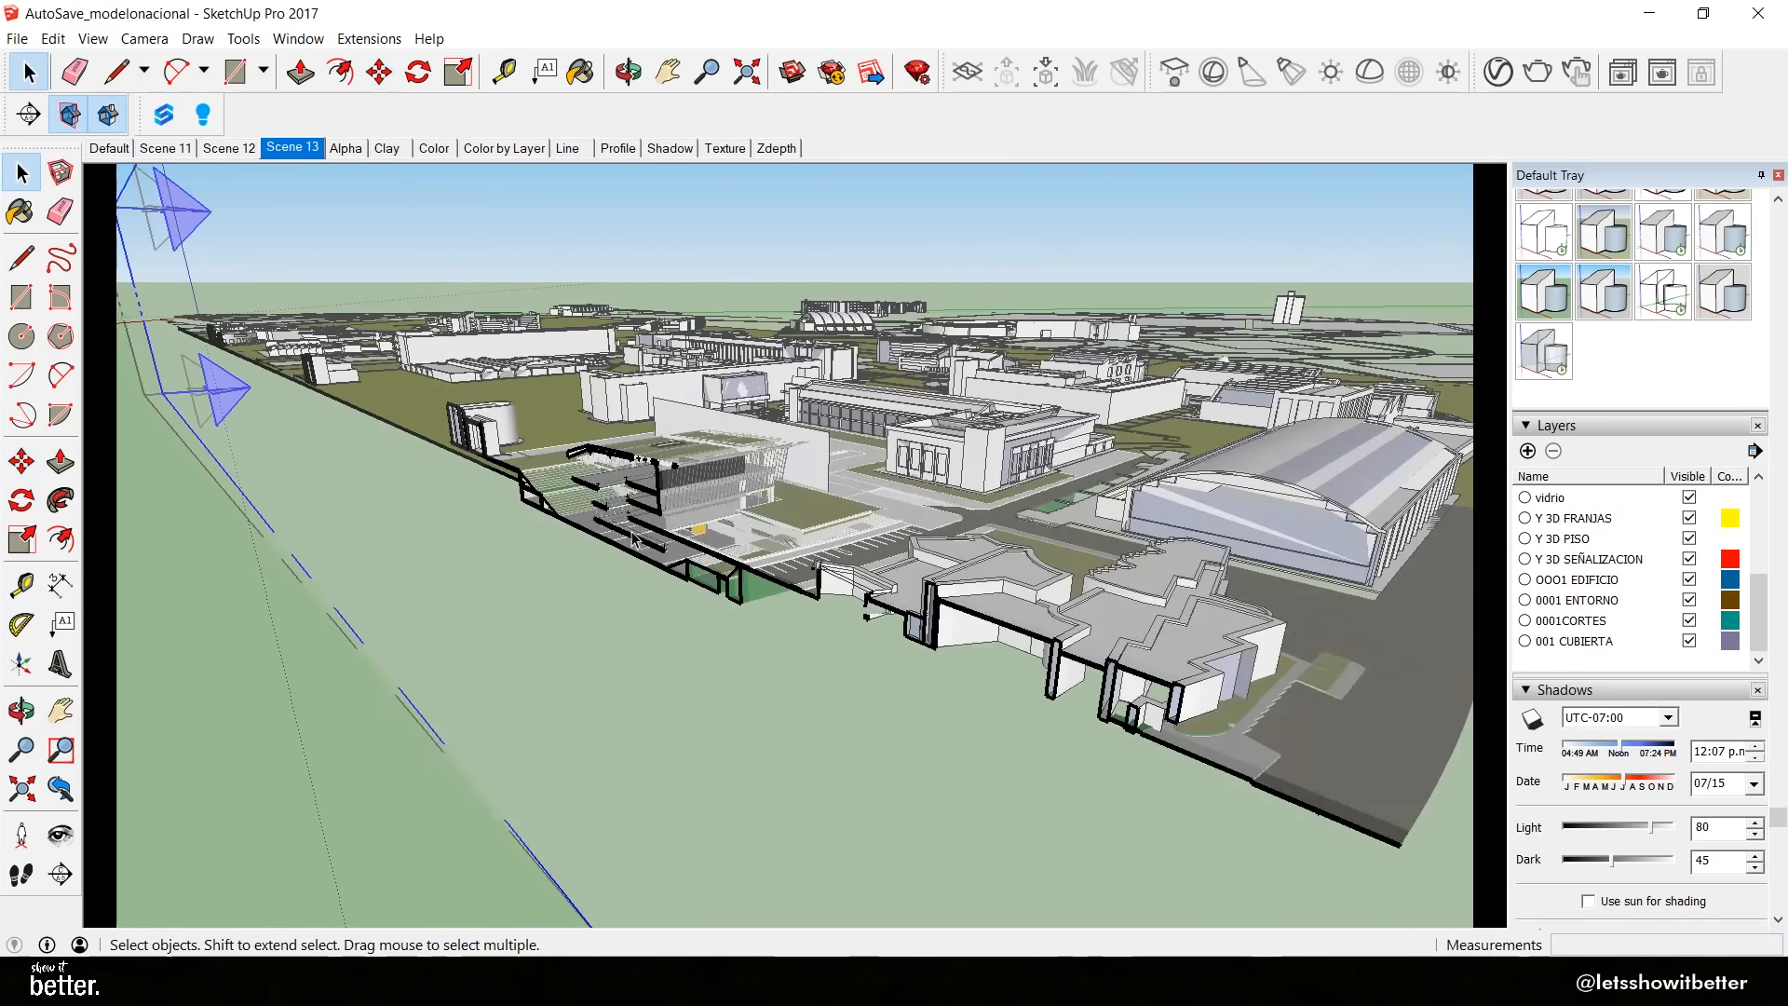
scroll(613, 535, up, 3)
drag(613, 538, 547, 648)
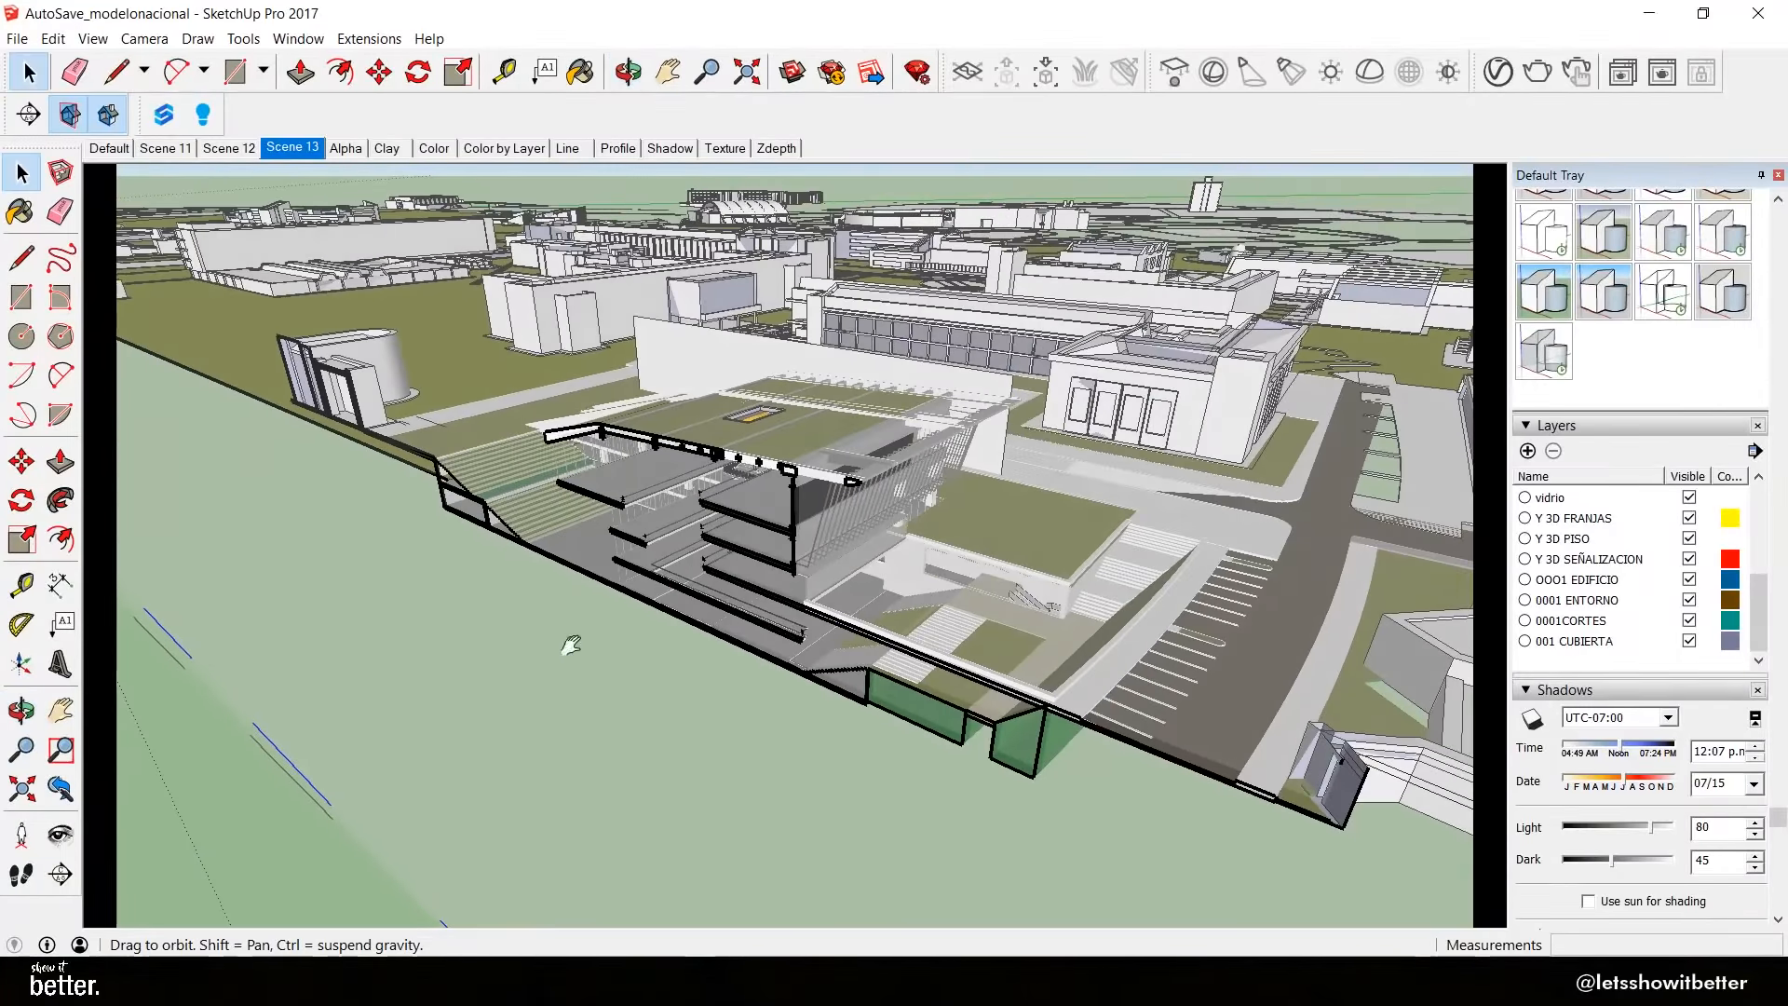
drag(788, 513, 587, 622)
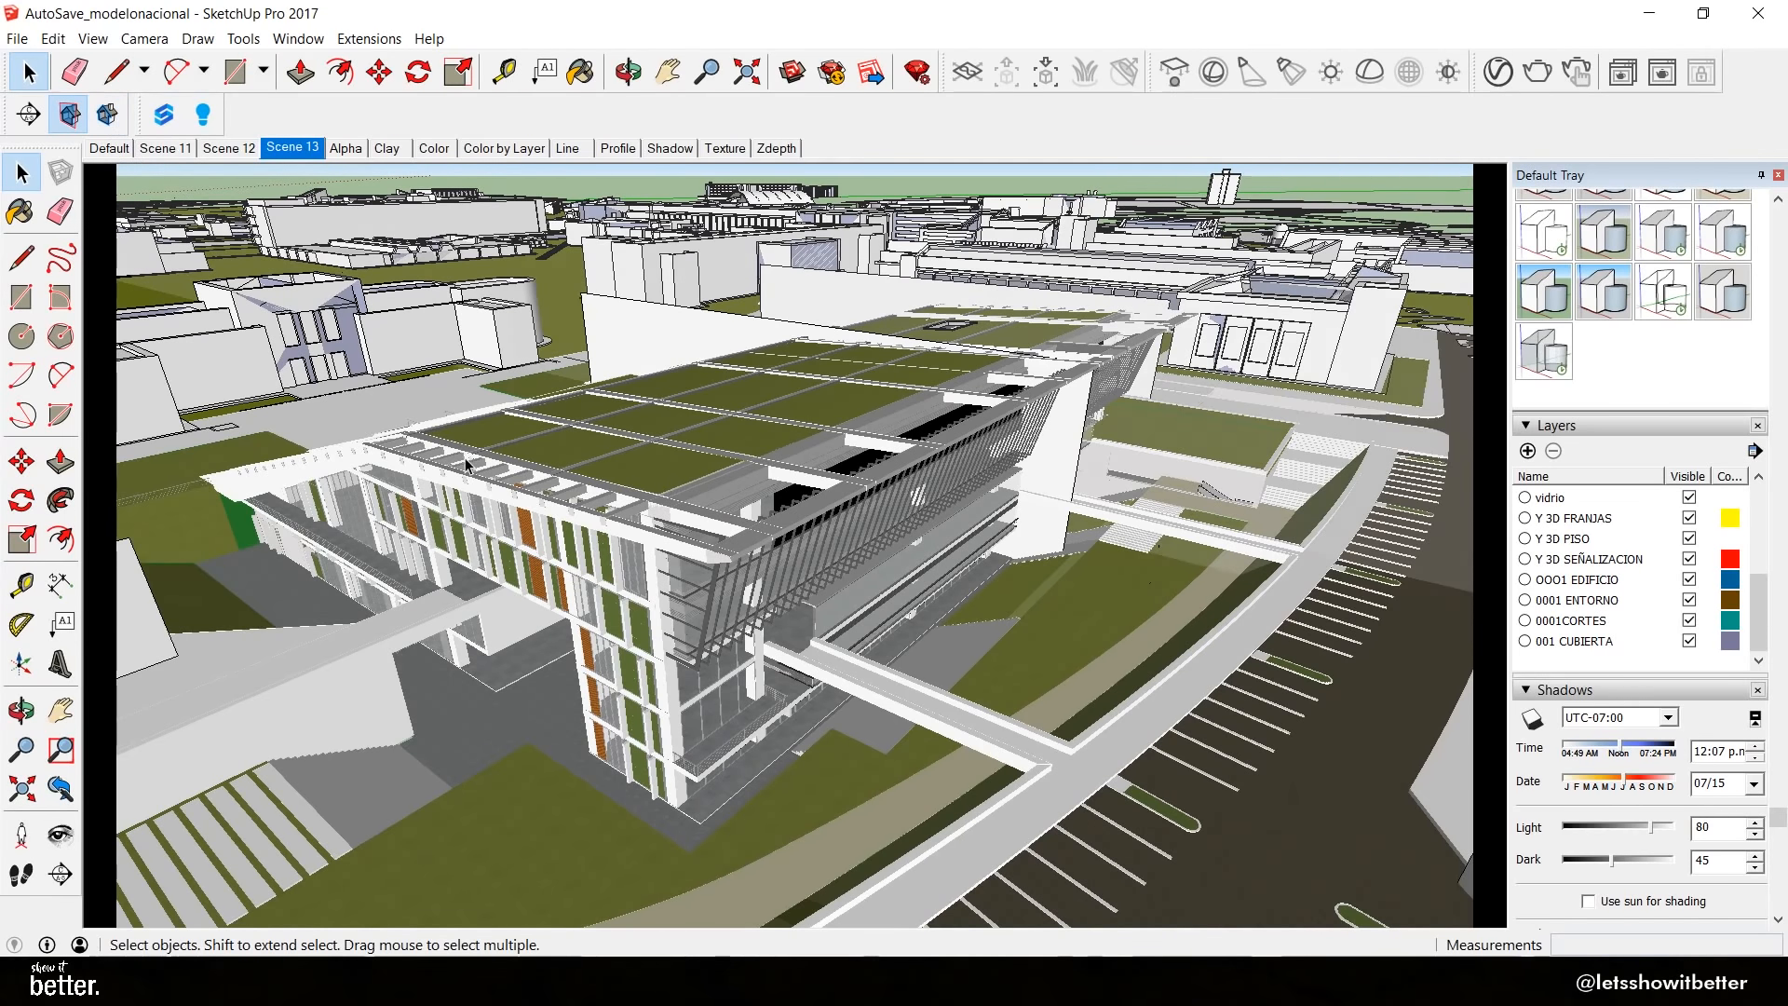
click(108, 113)
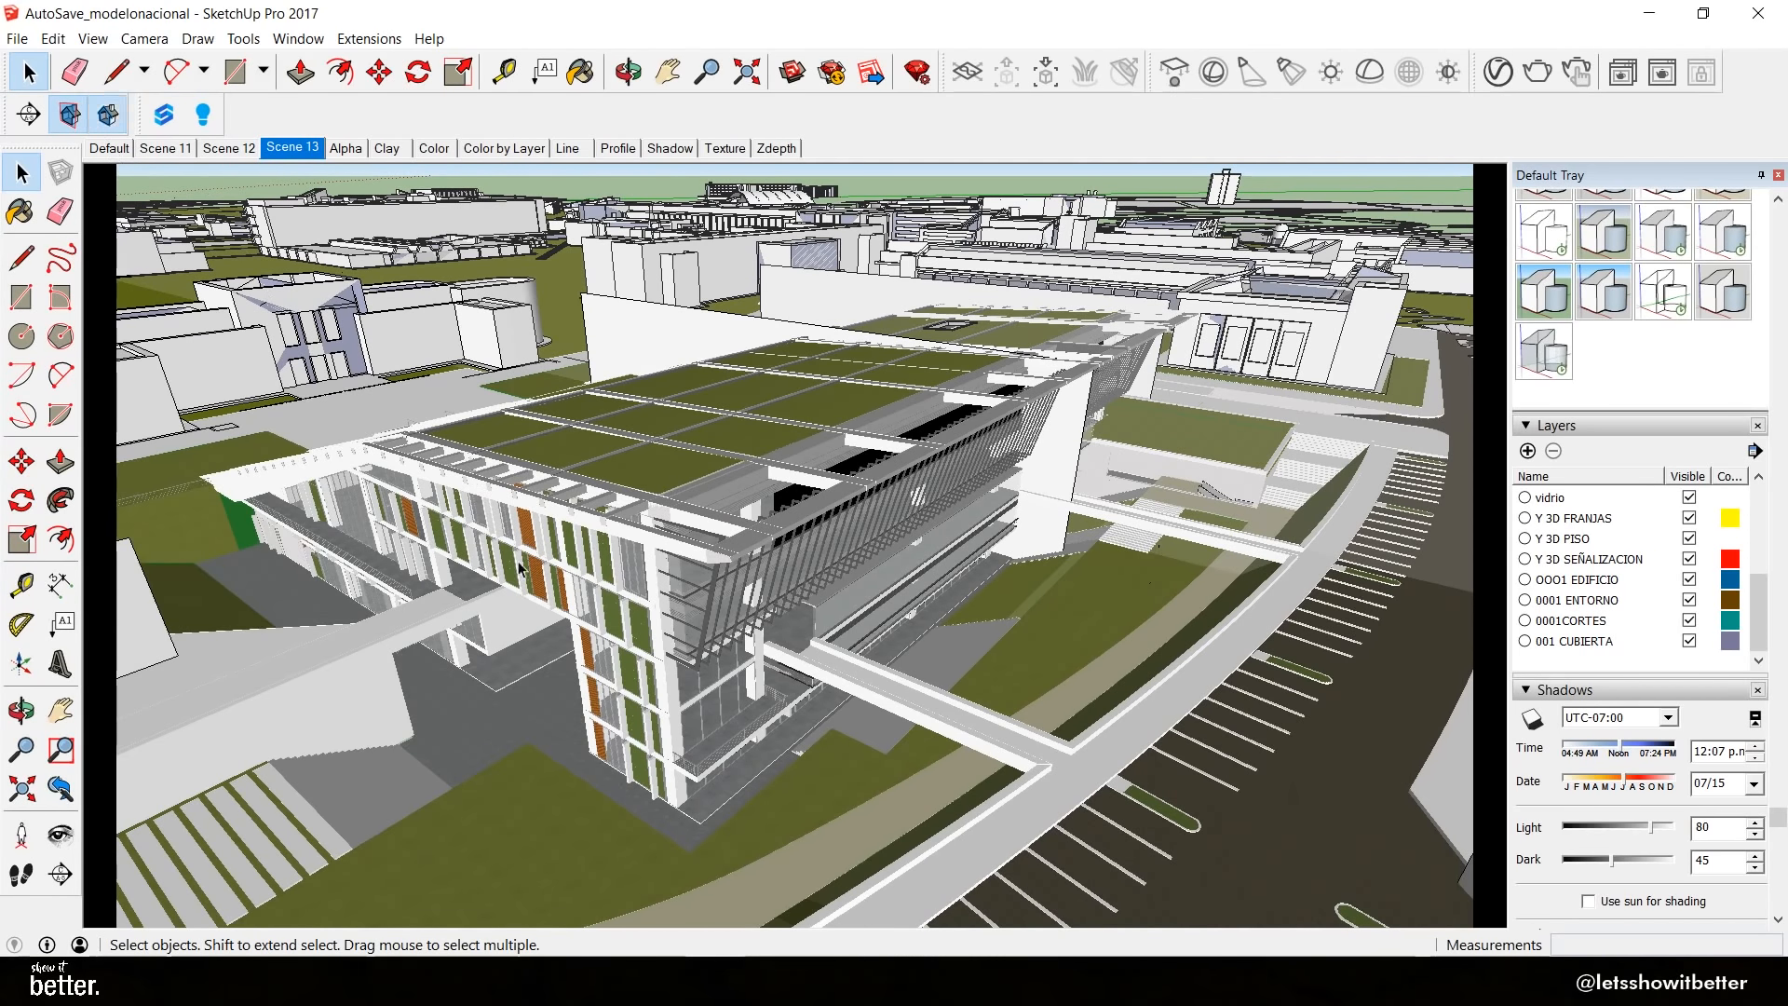
drag(649, 610, 764, 605)
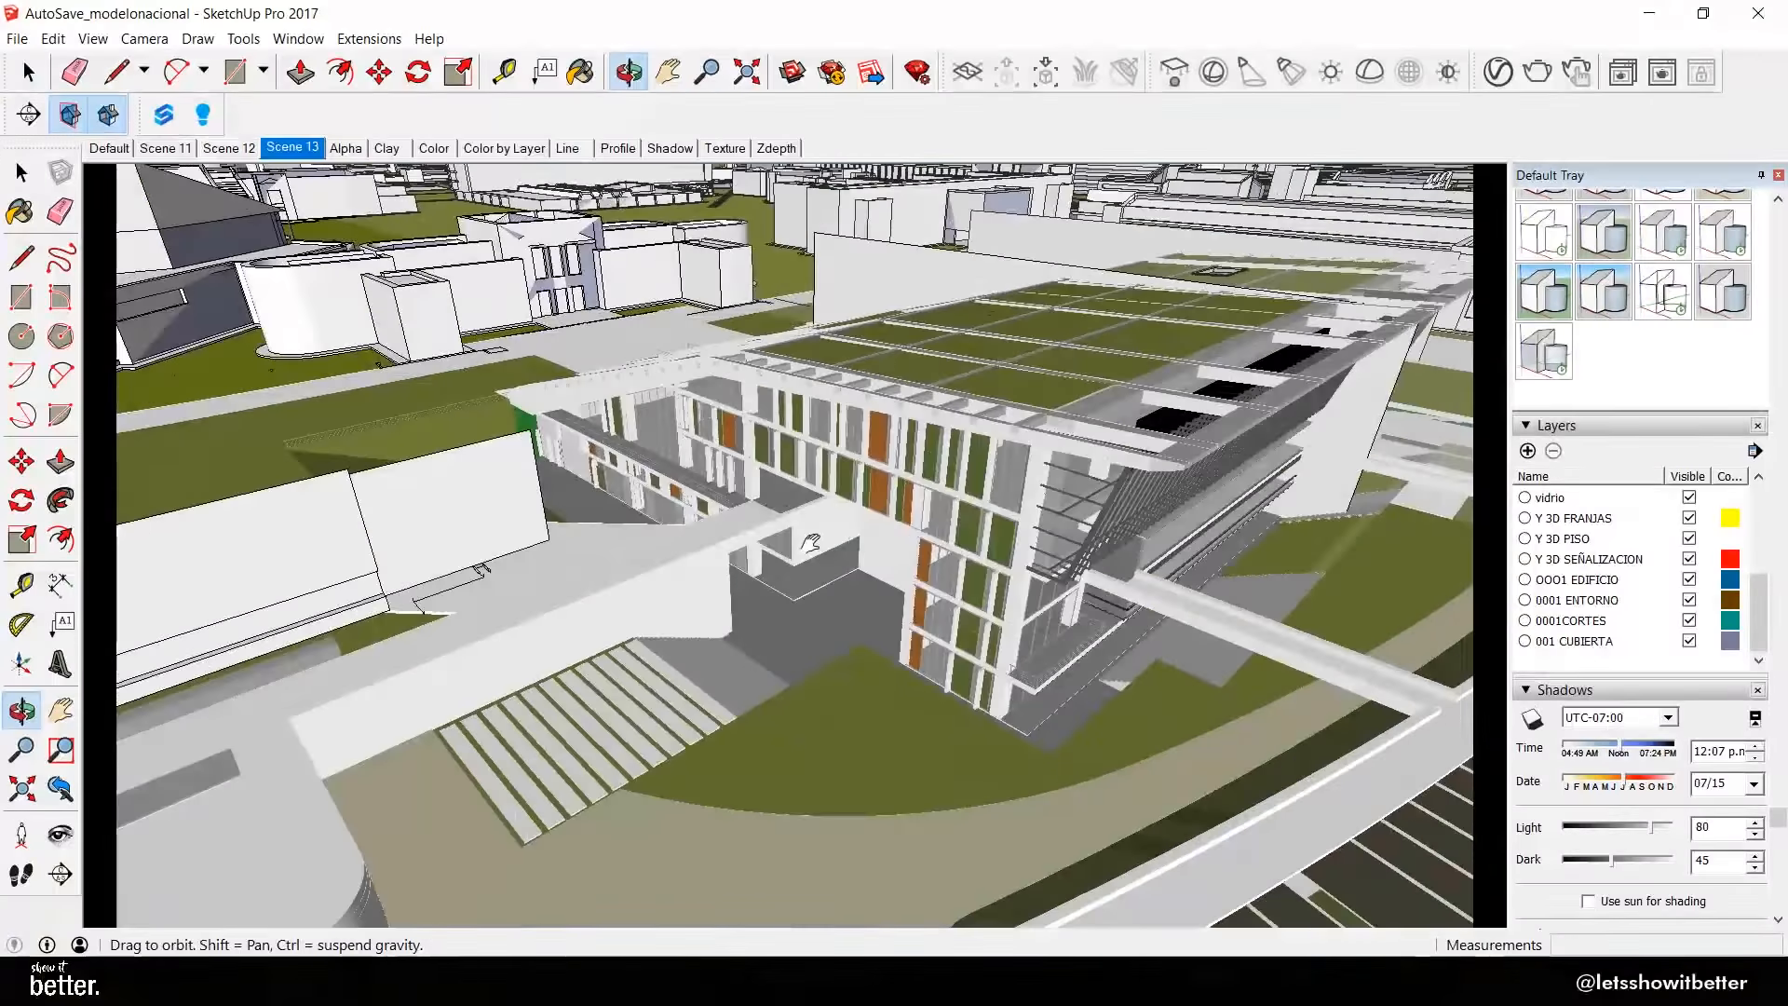
click(70, 115)
drag(691, 498, 603, 540)
click(71, 123)
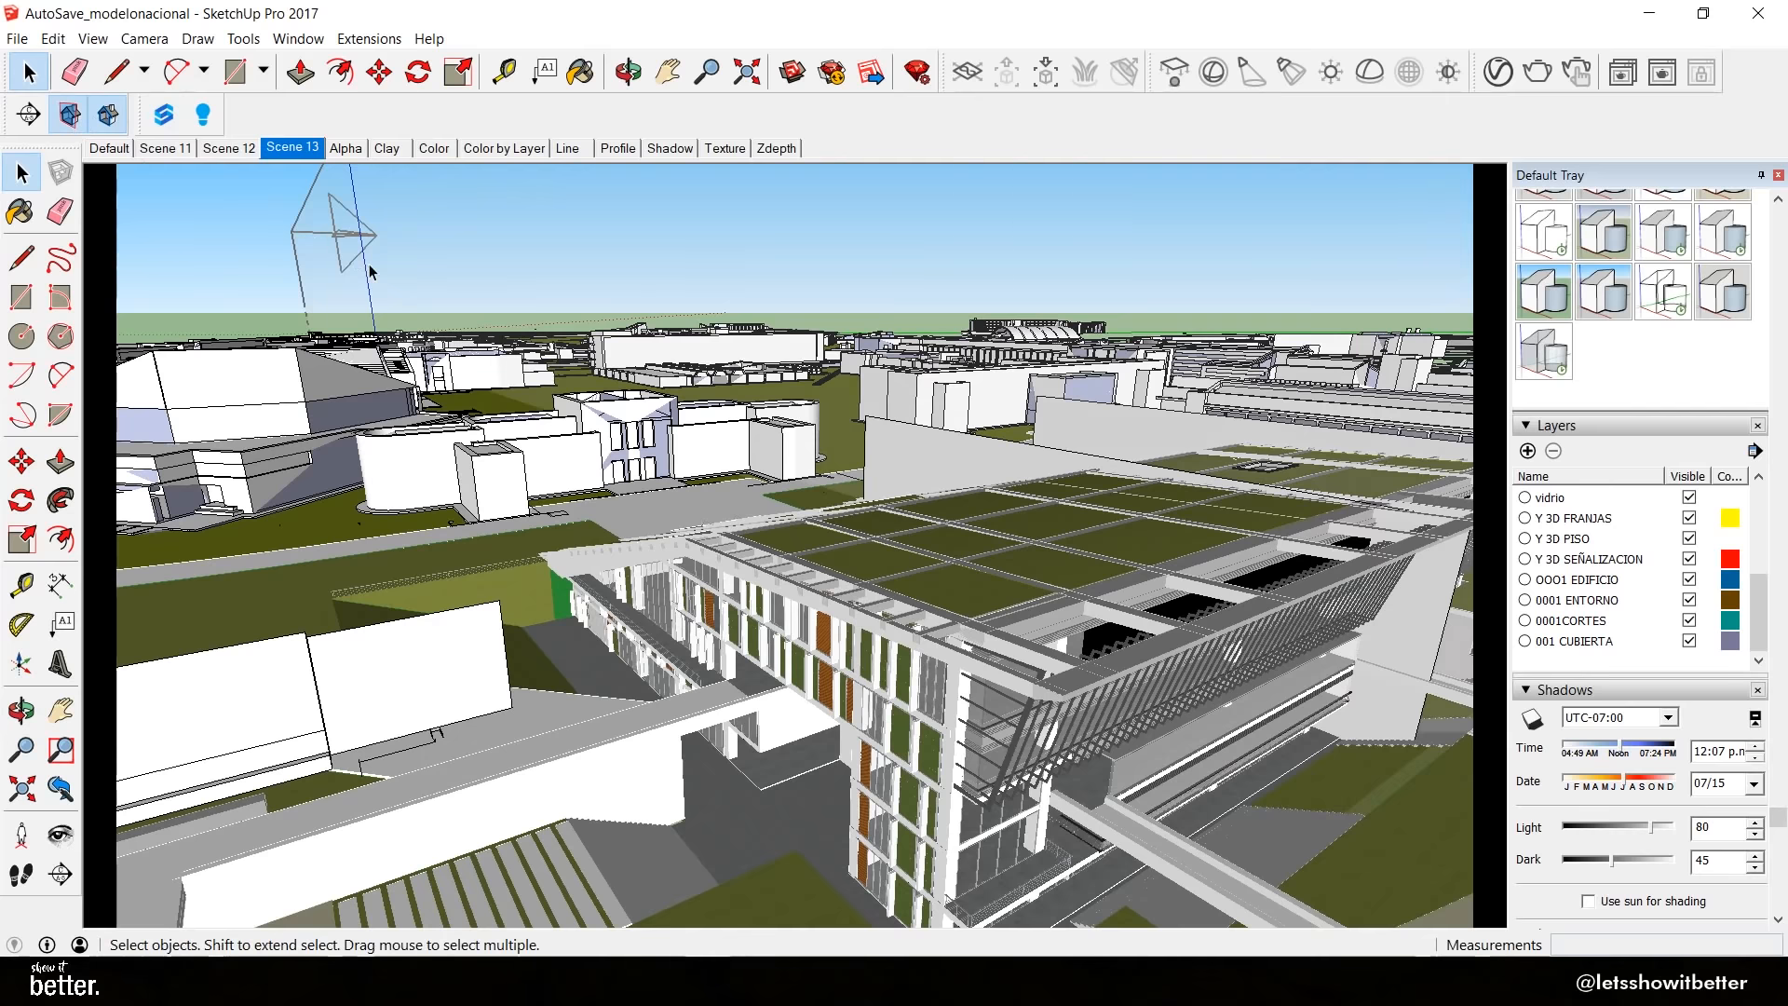
Make the section plane beside the central building the active cut
click(305, 212)
right_click(304, 212)
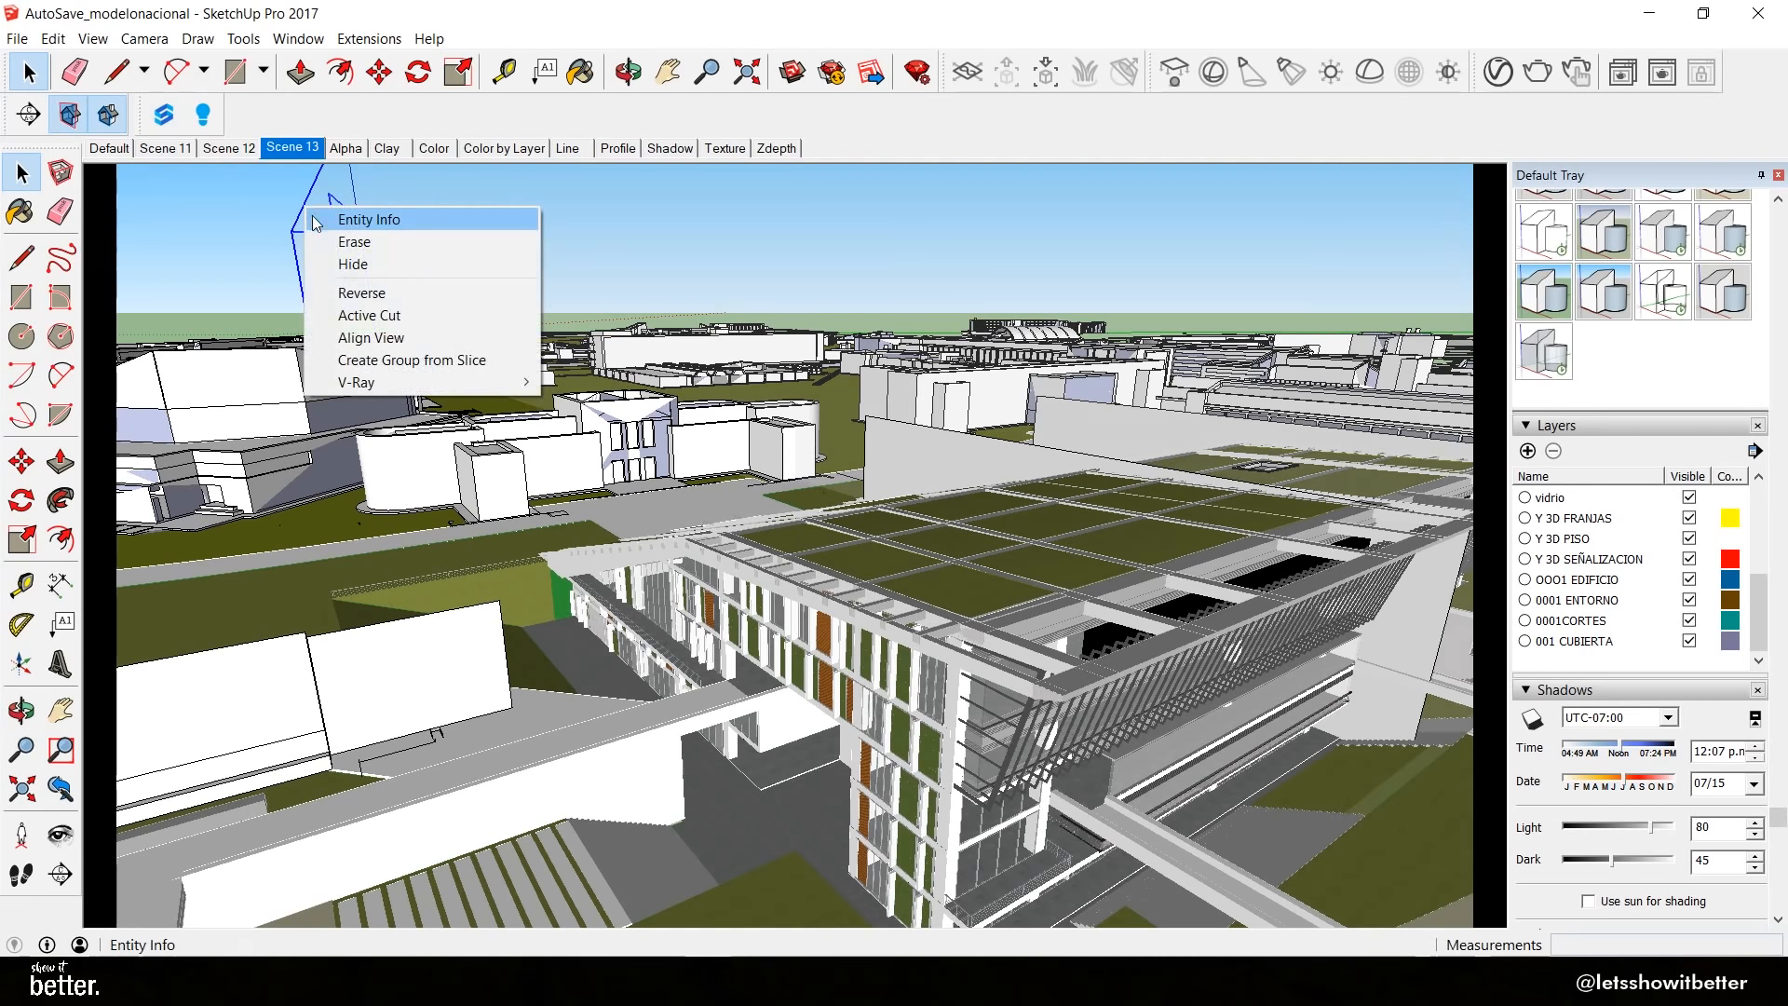
click(363, 317)
Face the building's cut side frontally and start a V-Ray test render of the section
drag(630, 543, 1003, 591)
drag(706, 524, 640, 543)
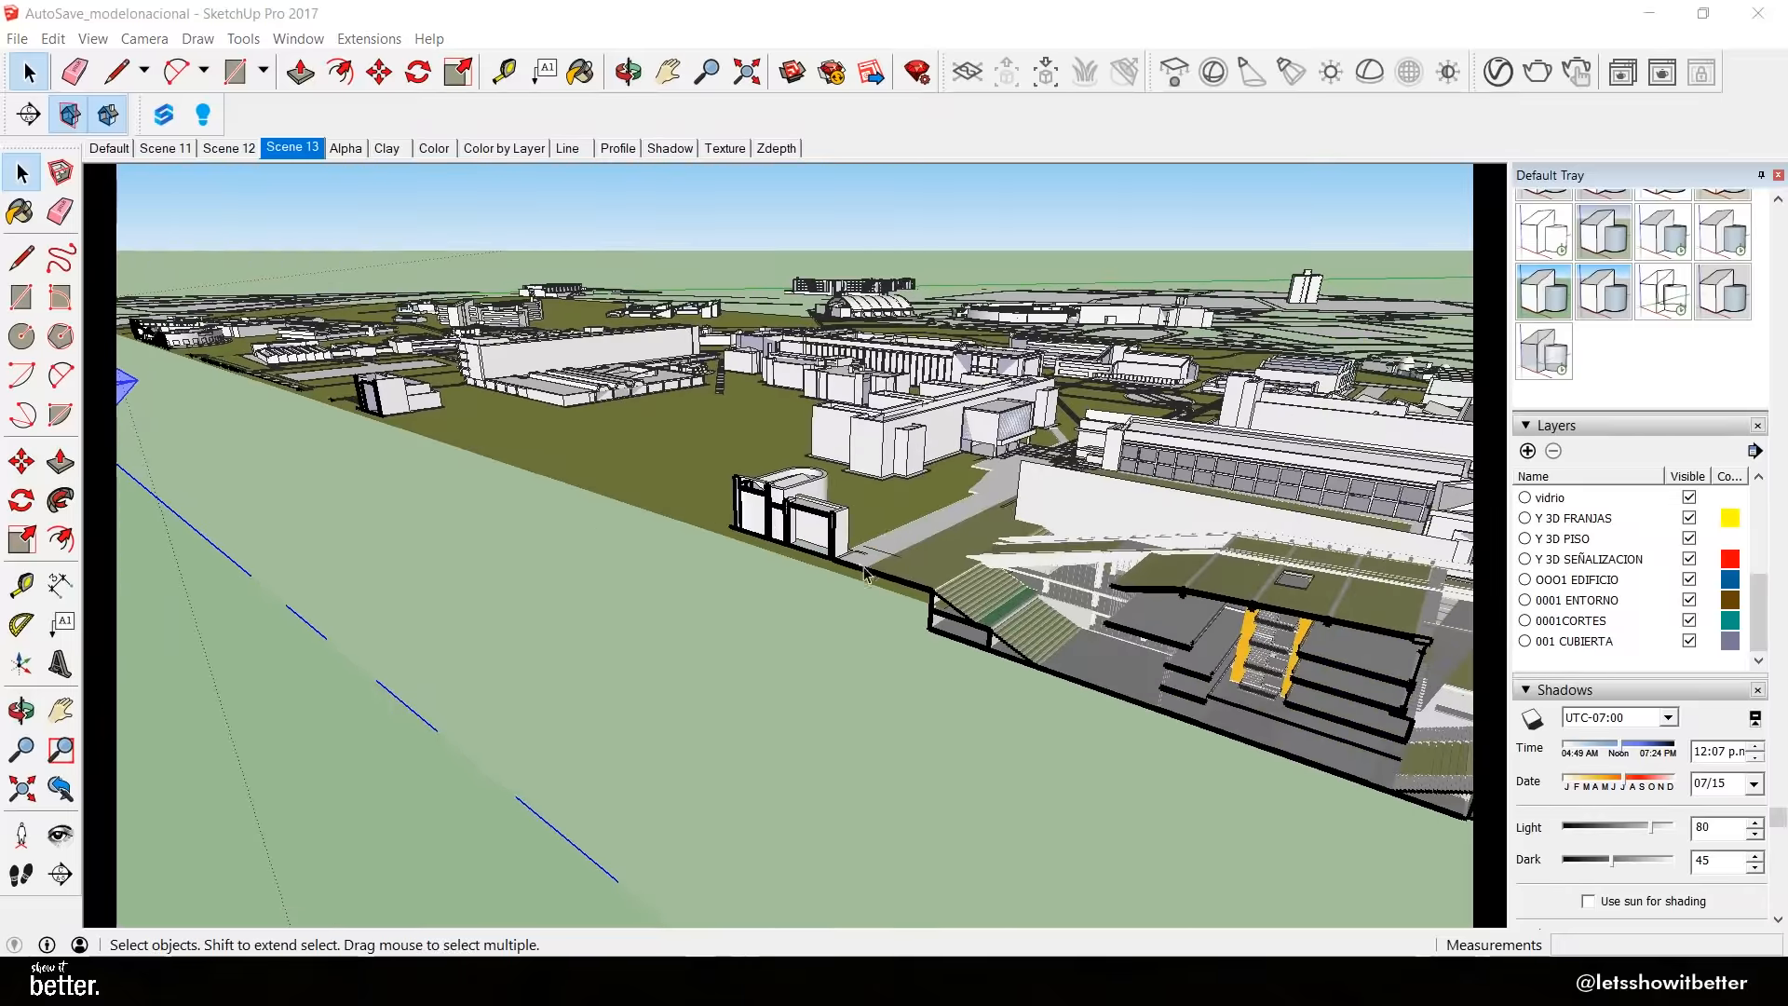
scroll(864, 575, down, 2)
drag(1099, 606, 828, 679)
scroll(894, 559, up, 1)
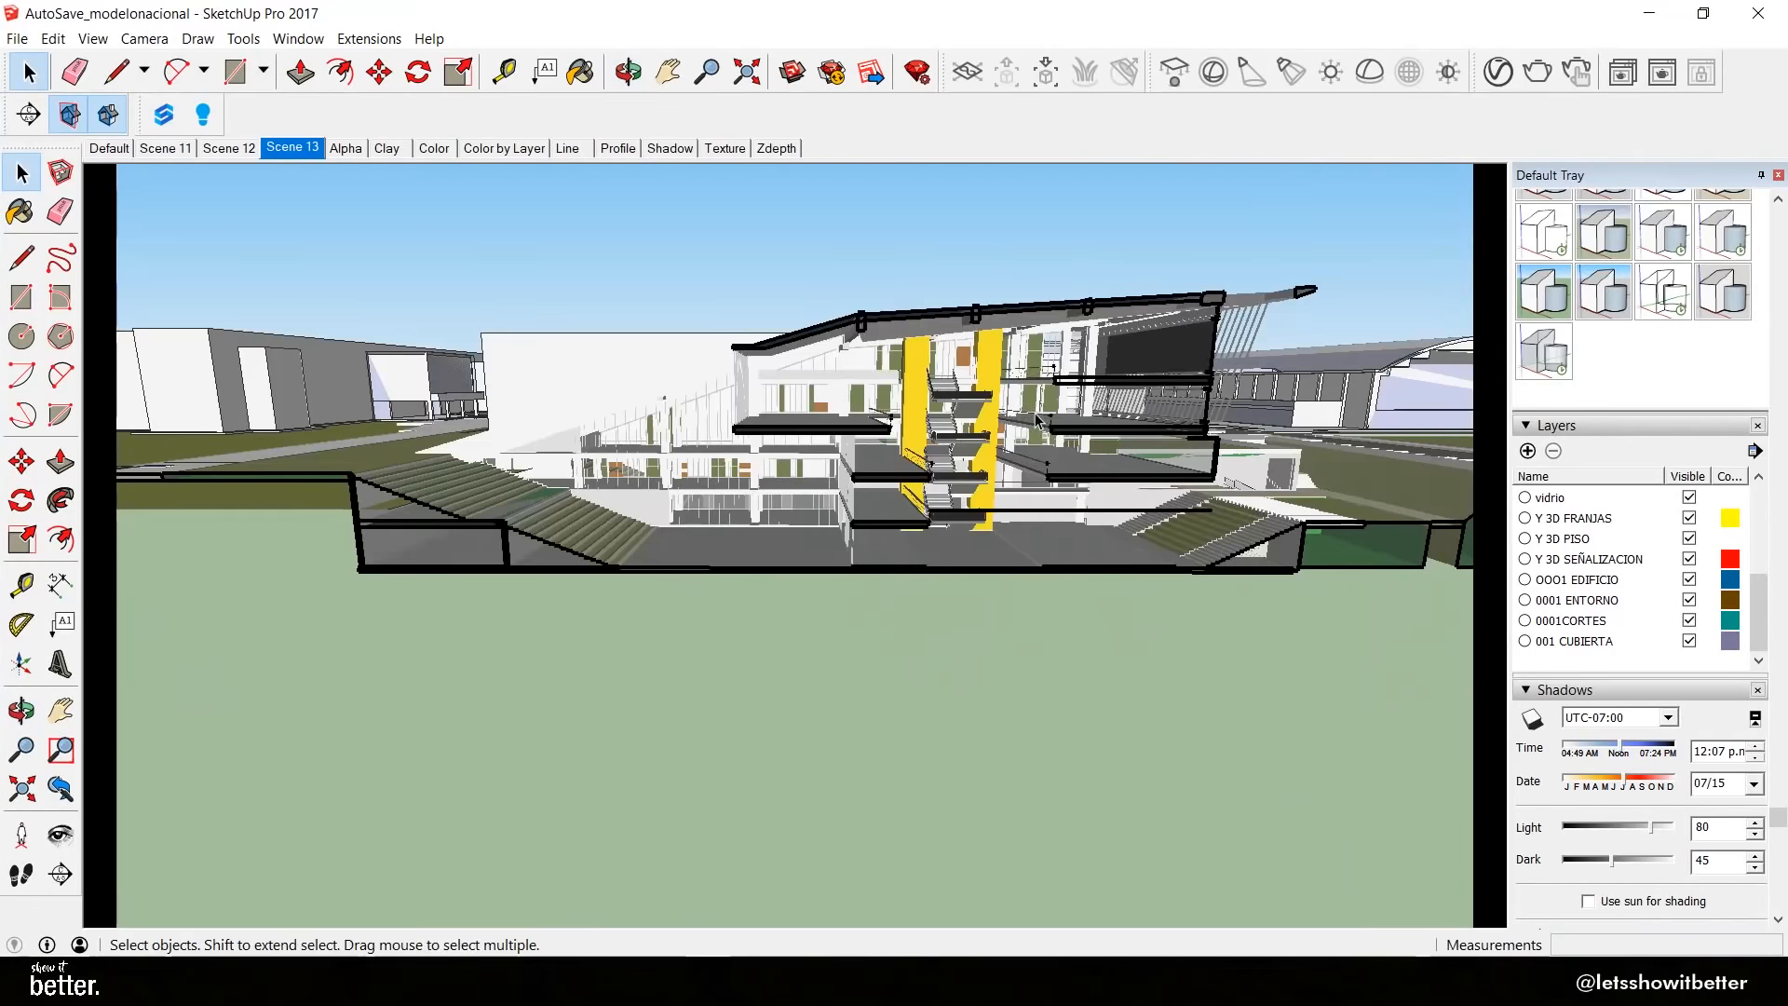
drag(843, 493, 908, 430)
click(1539, 73)
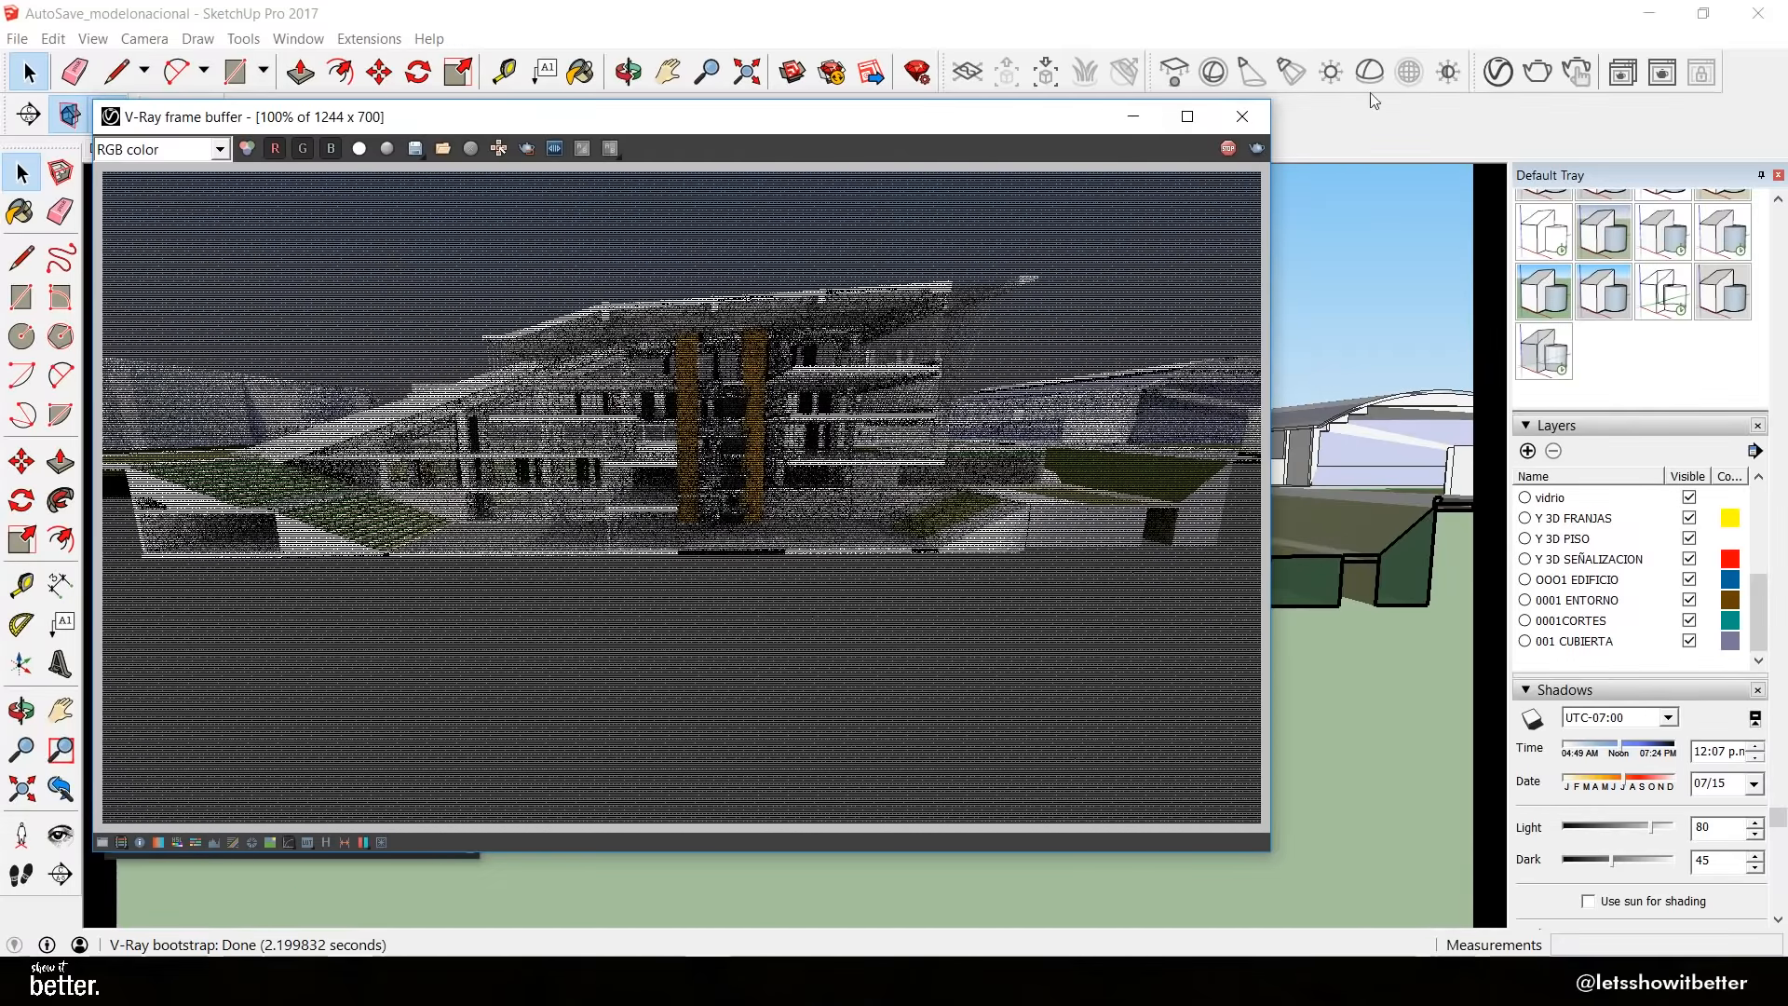
Check the V-Ray Mesh Clipper settings in the Asset Editor, and close the editor and the test render
click(1496, 74)
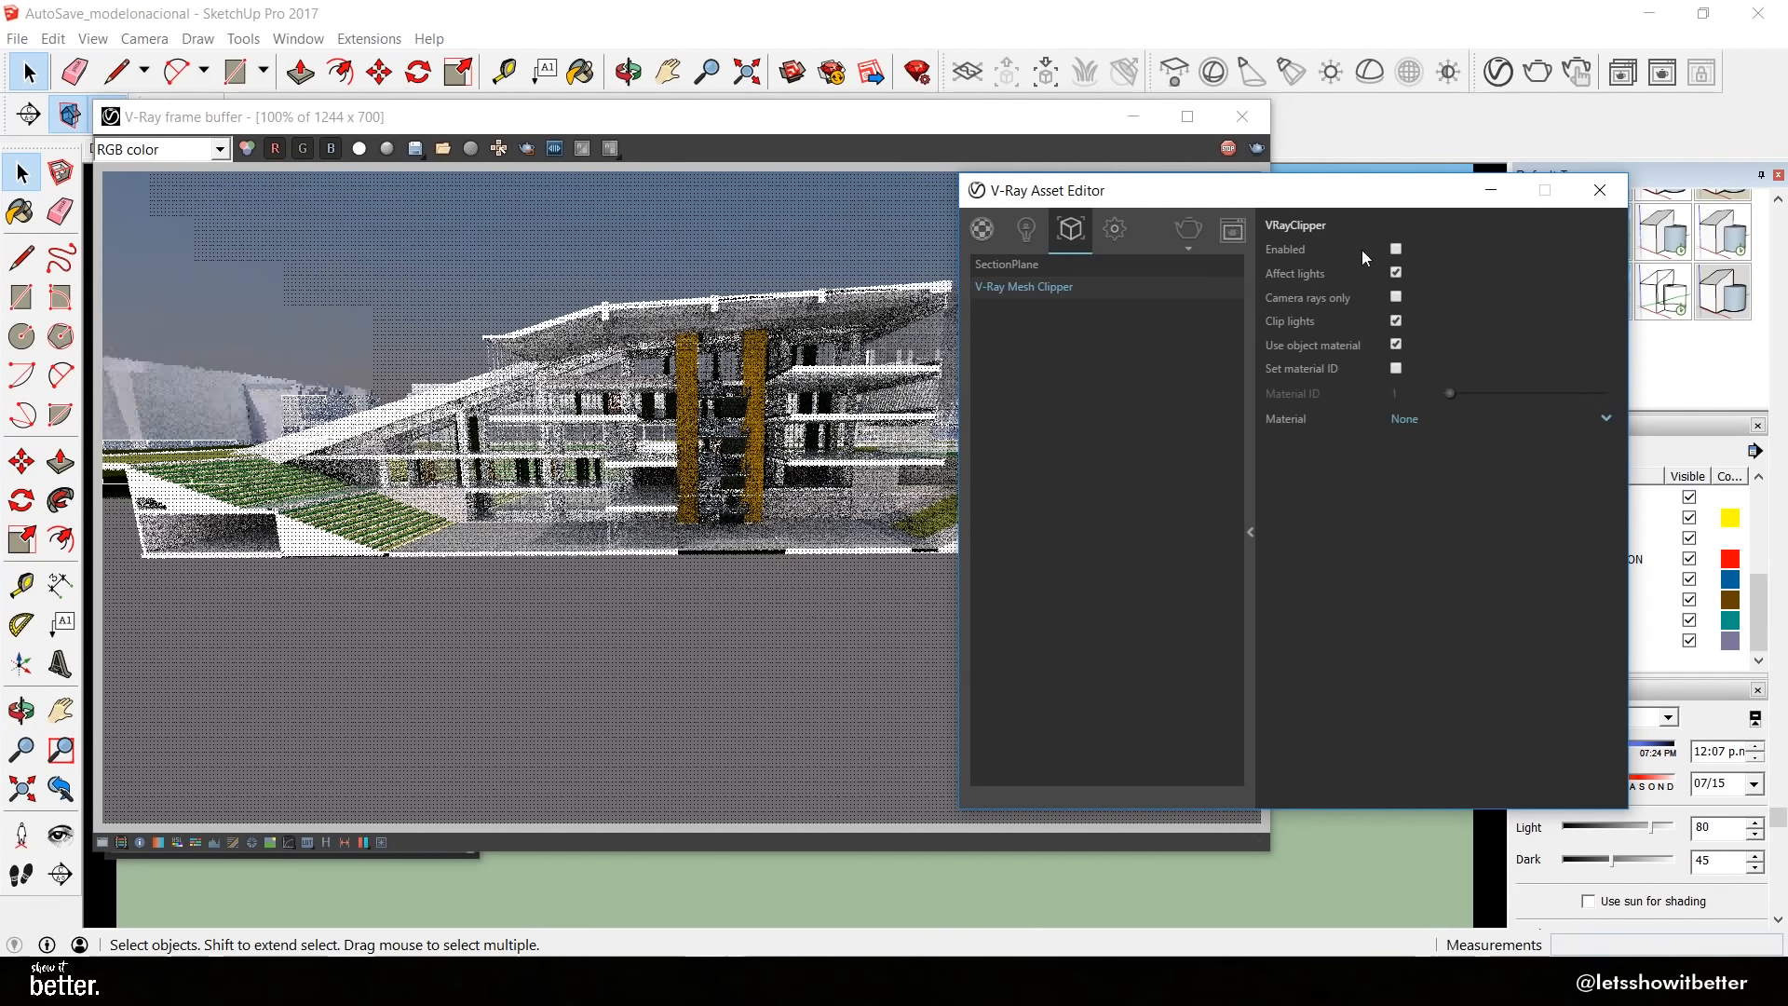
click(1598, 191)
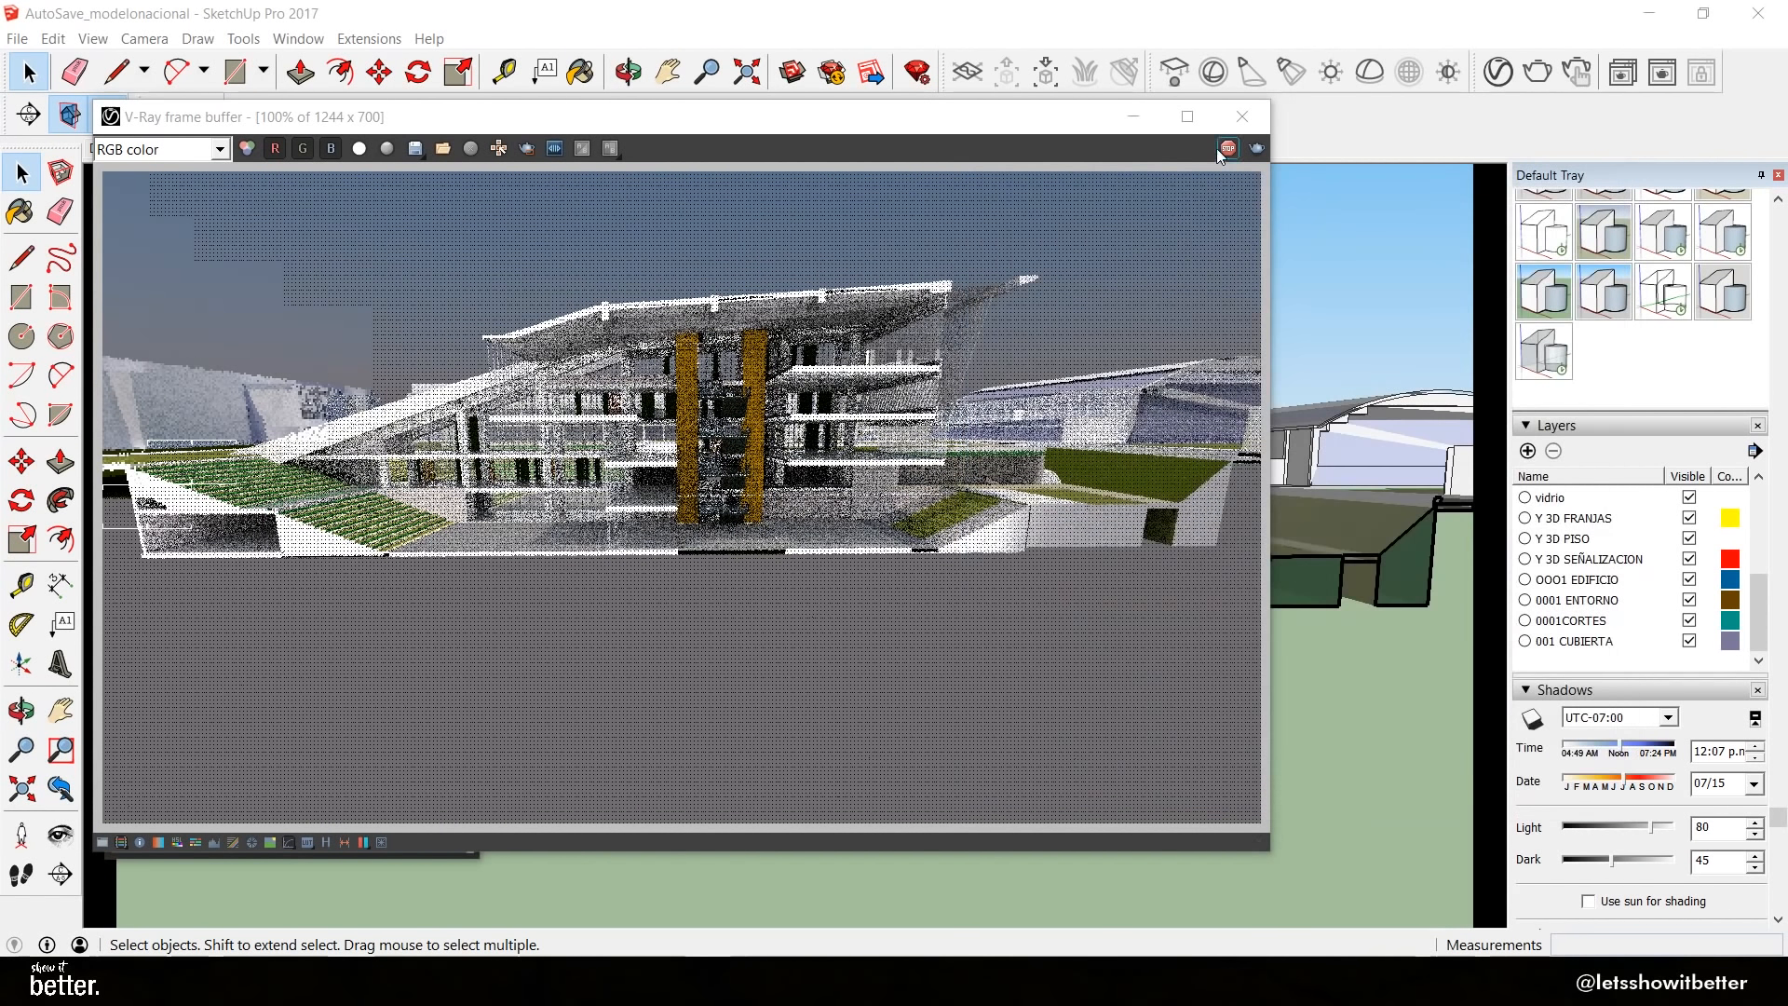
click(1244, 119)
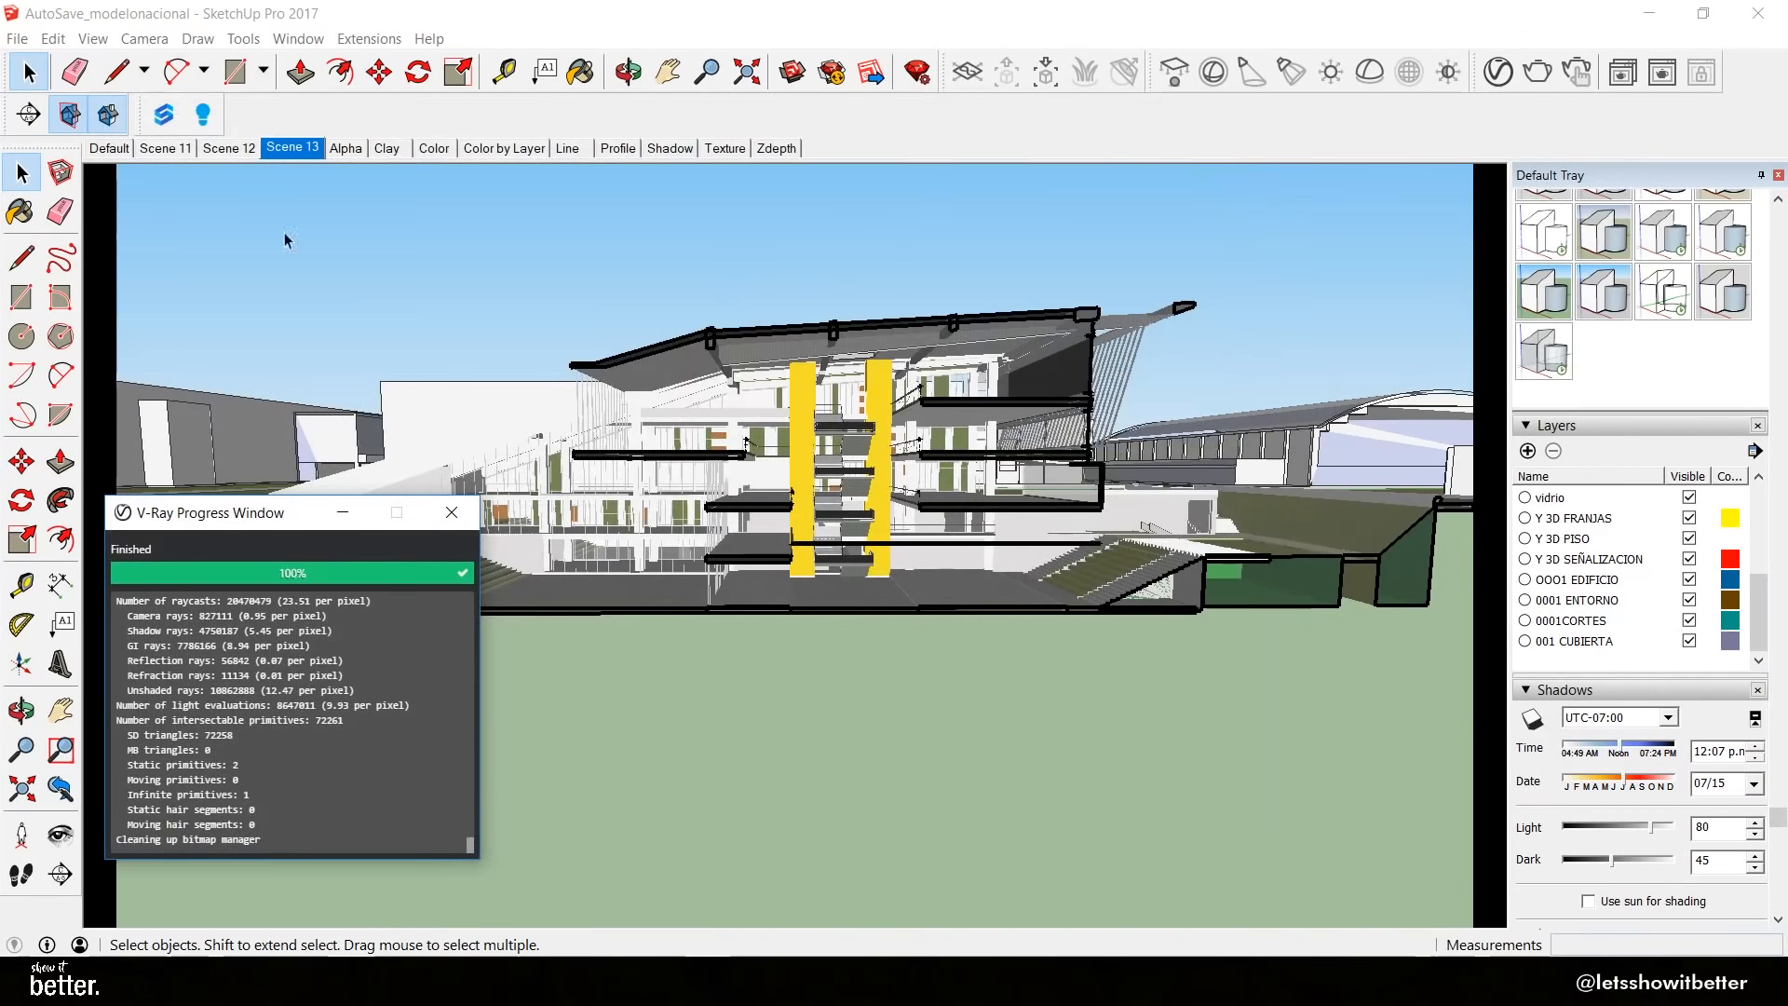
Examine the SectionPlane clipper settings and run a brief test render of the closer two-point perspective view
click(114, 119)
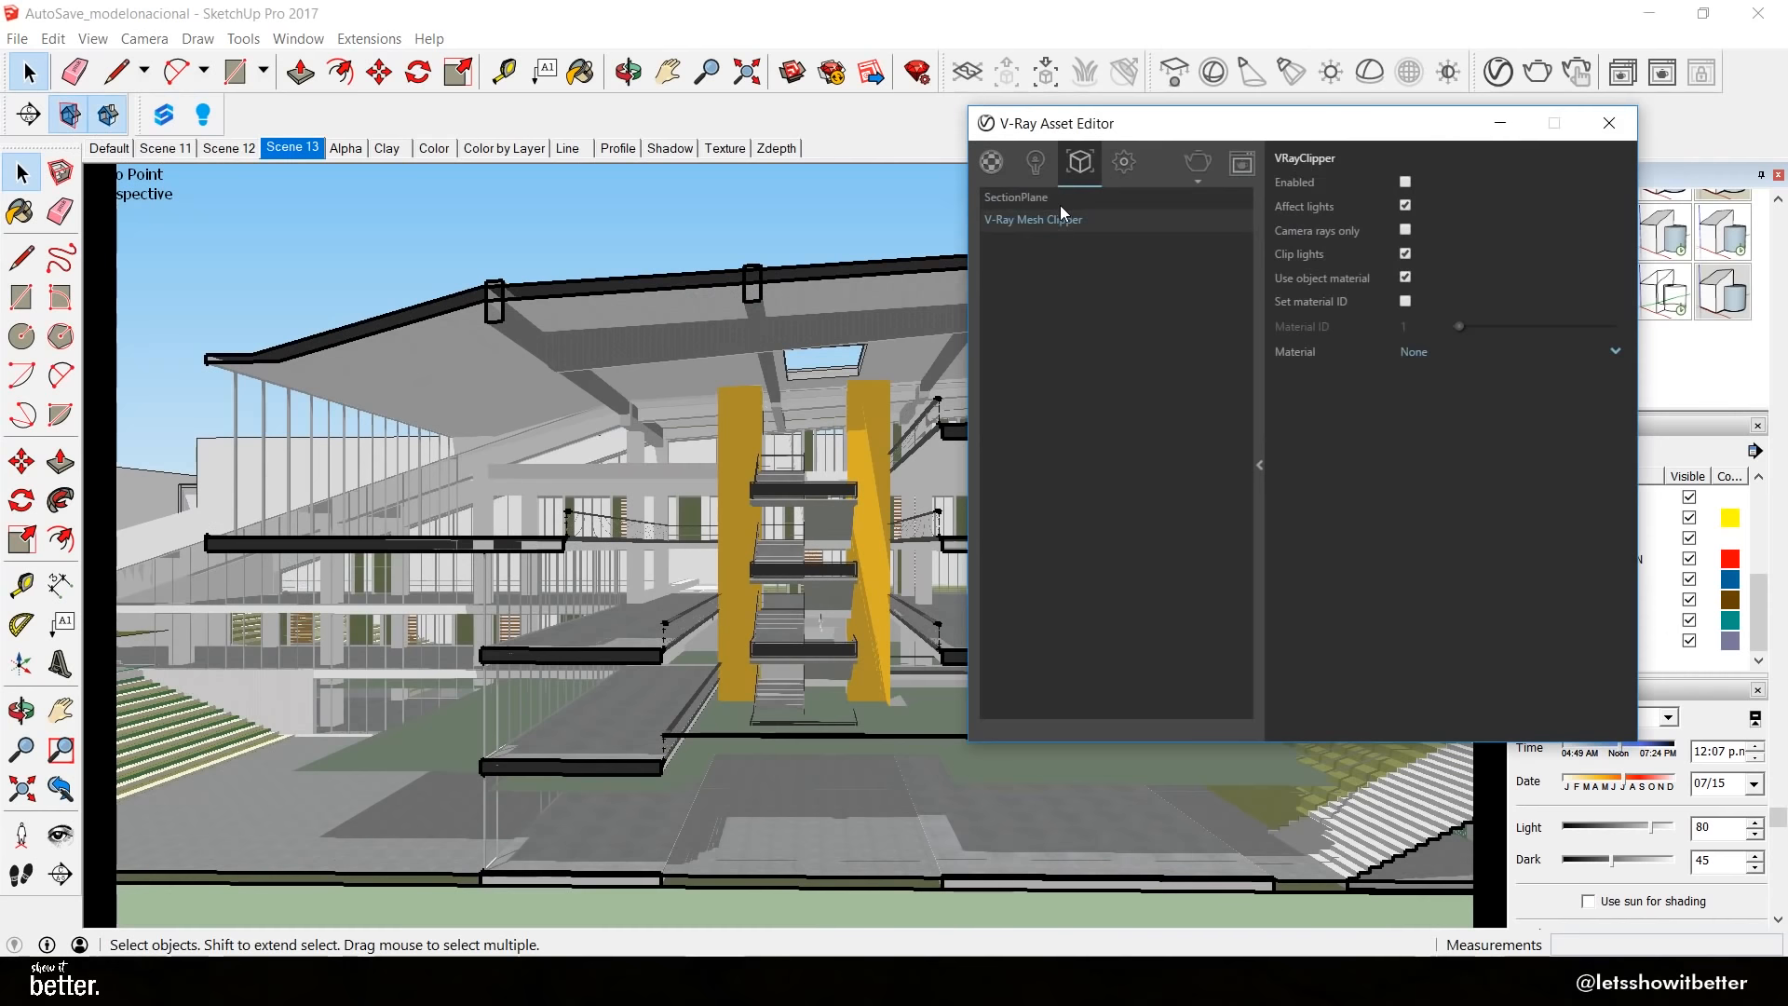
click(1060, 201)
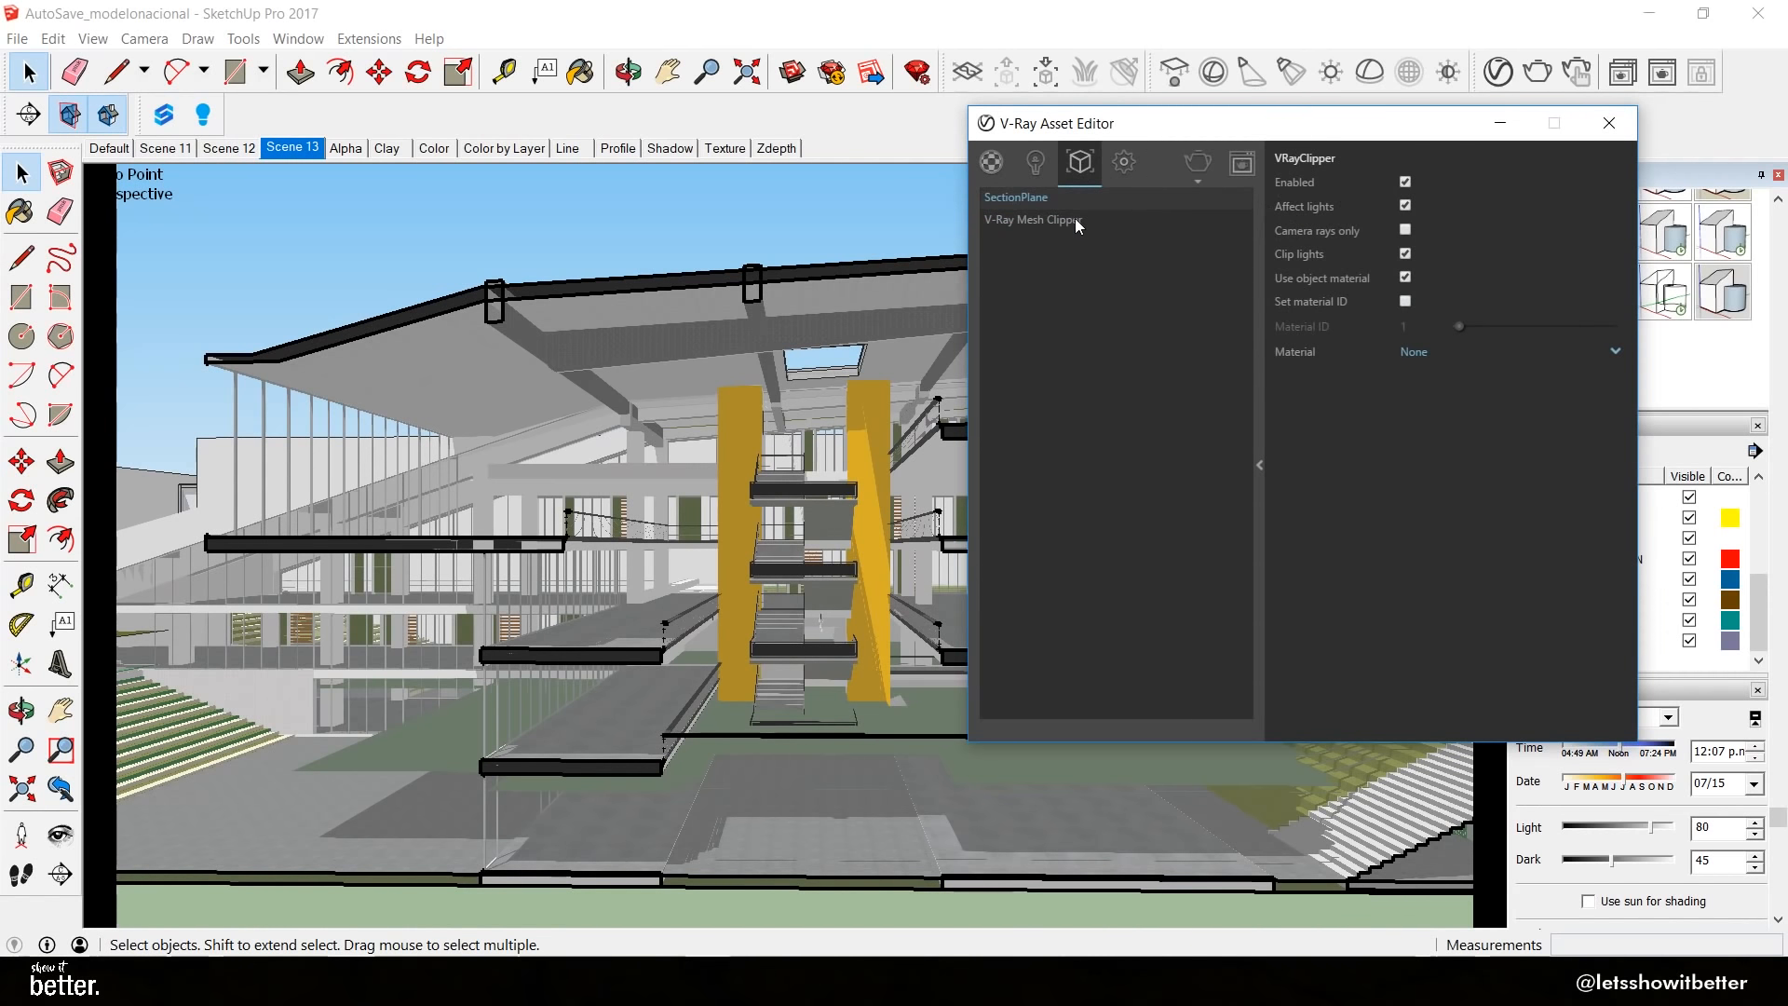
click(1537, 72)
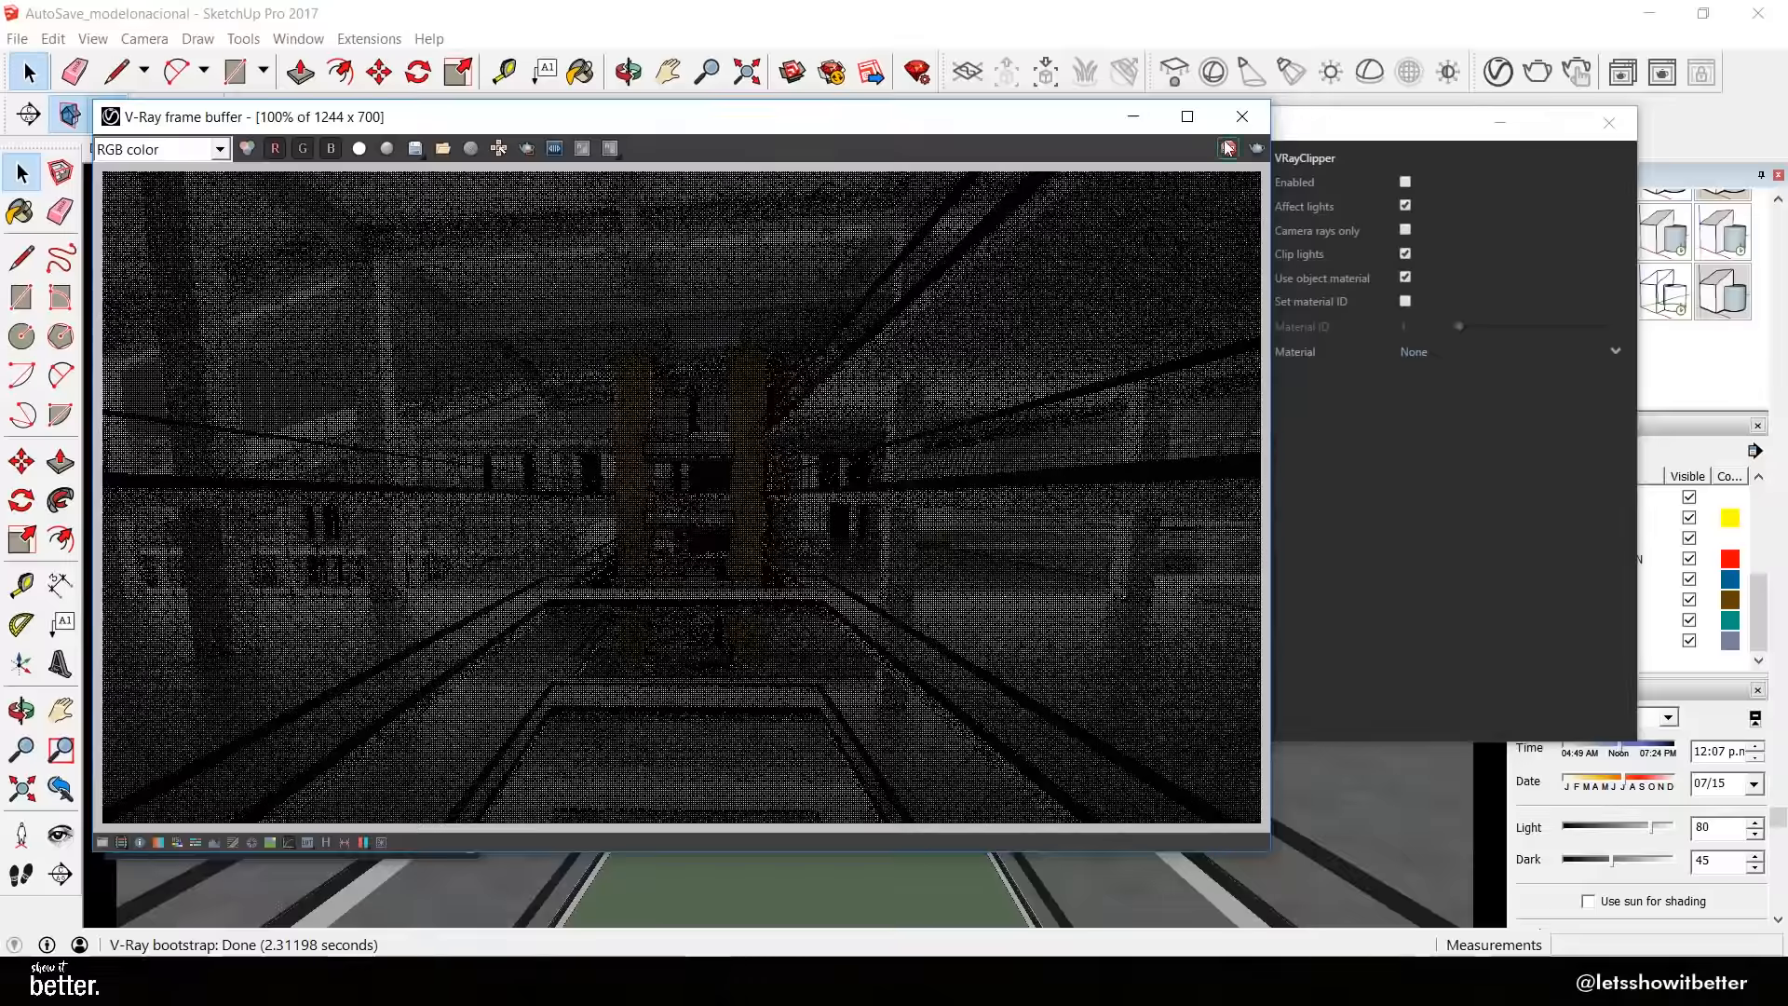
click(1242, 116)
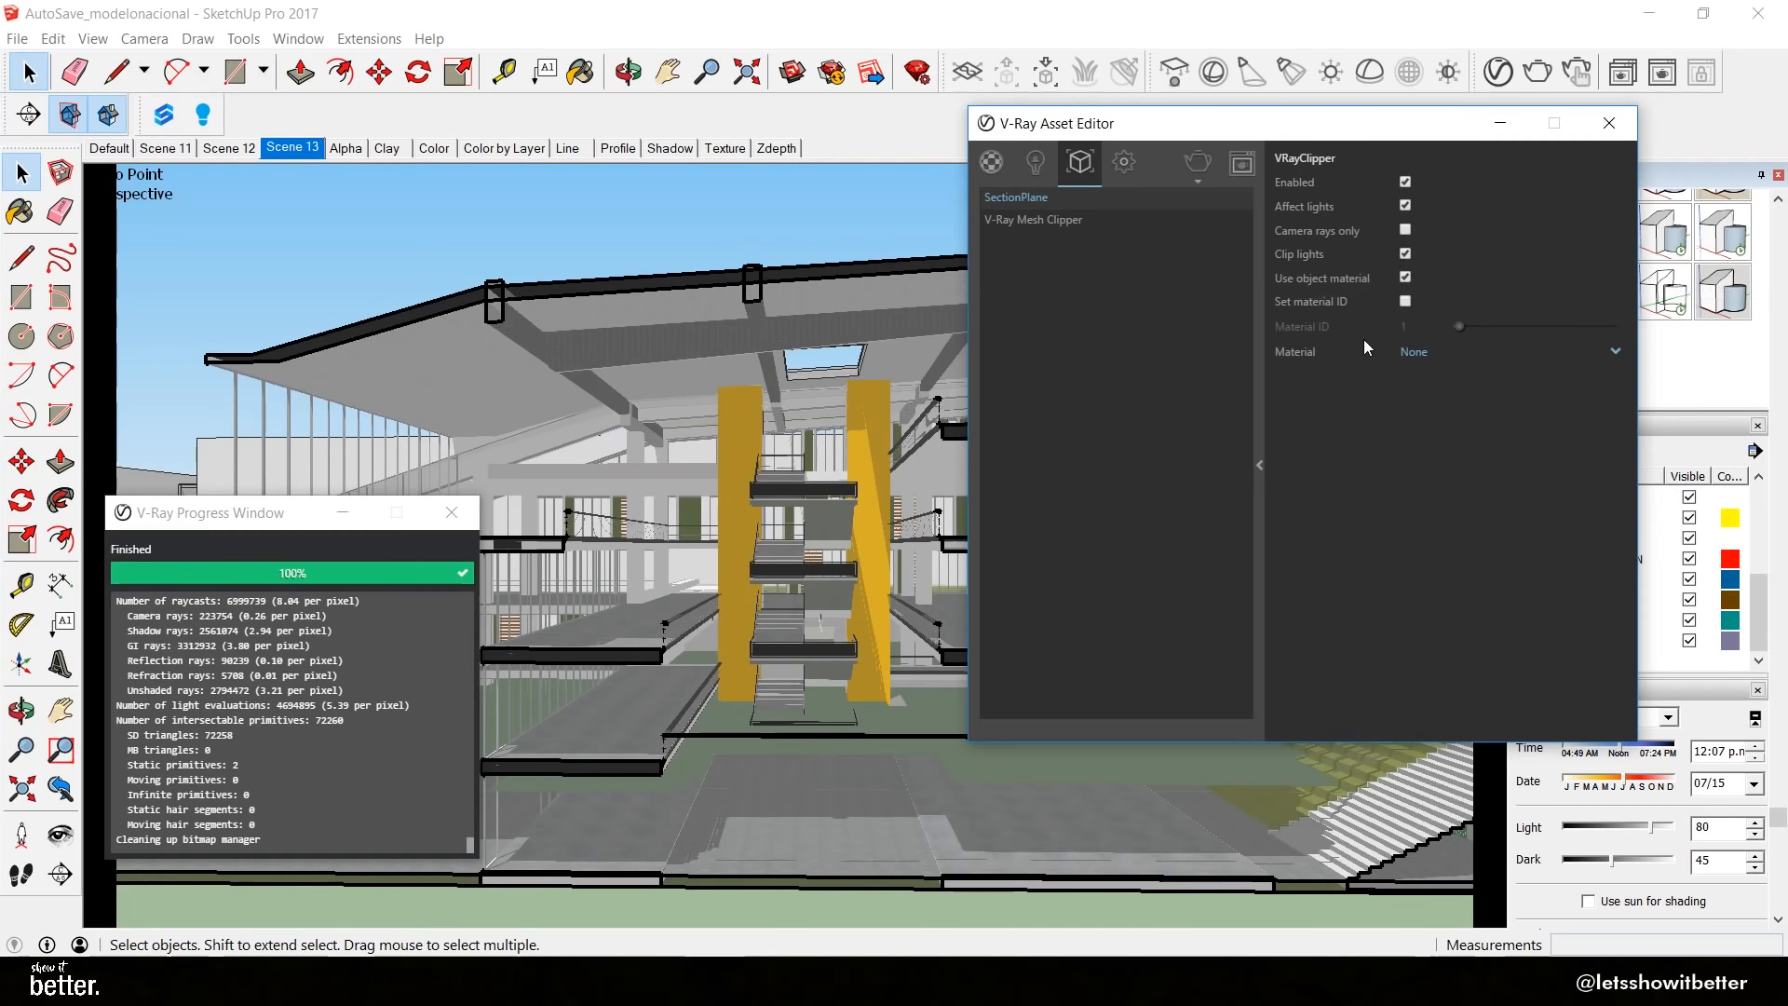
Review the section clipper's material choices and the SunLight settings, and run another test render
drag(1384, 130, 1434, 181)
click(1544, 404)
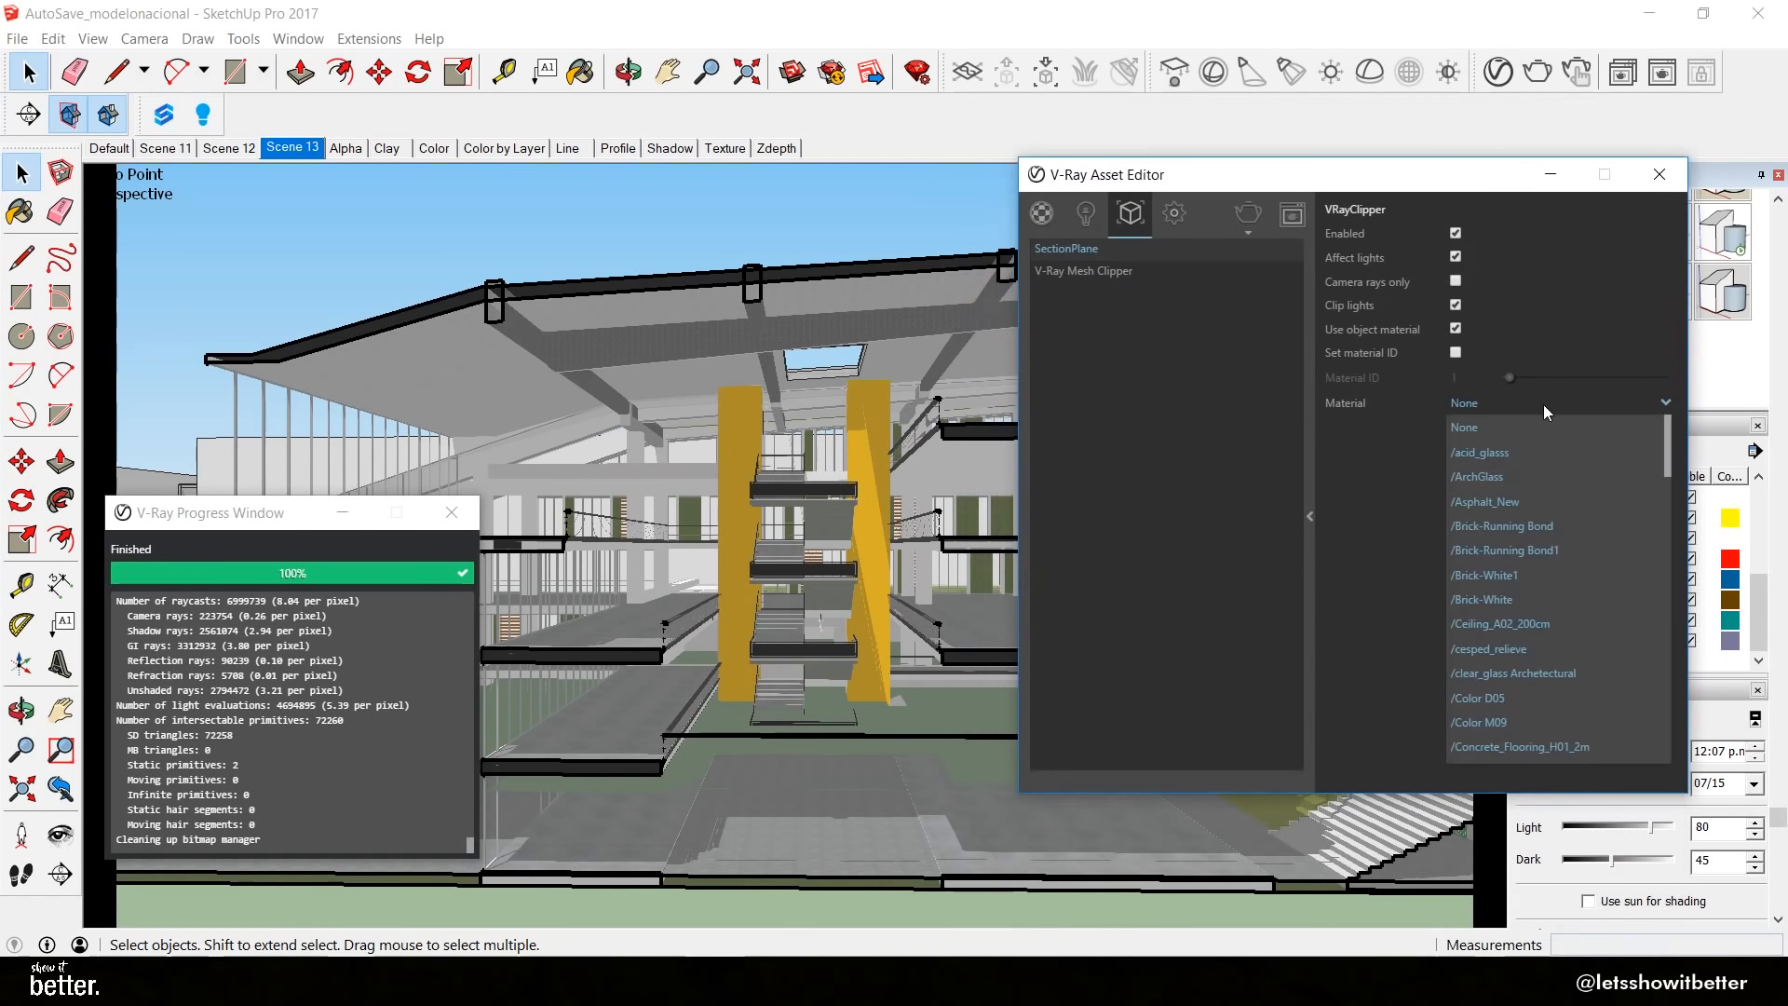
click(1081, 215)
click(1083, 214)
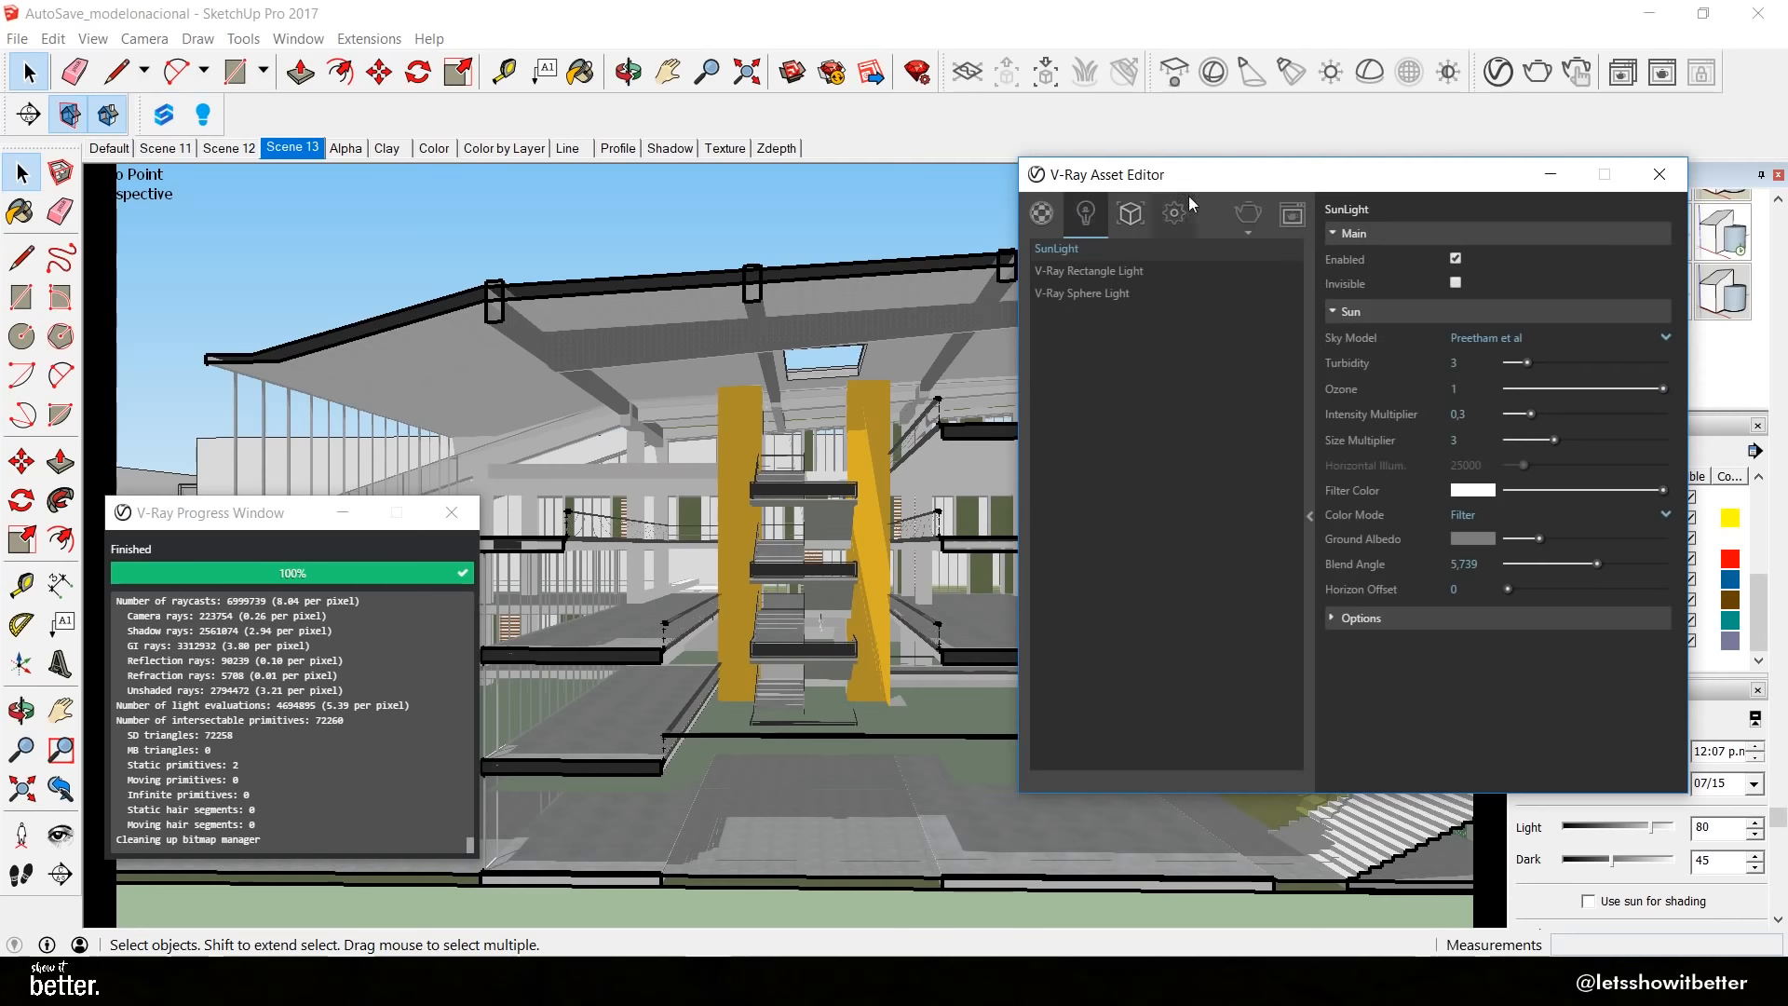
click(1550, 175)
click(1539, 75)
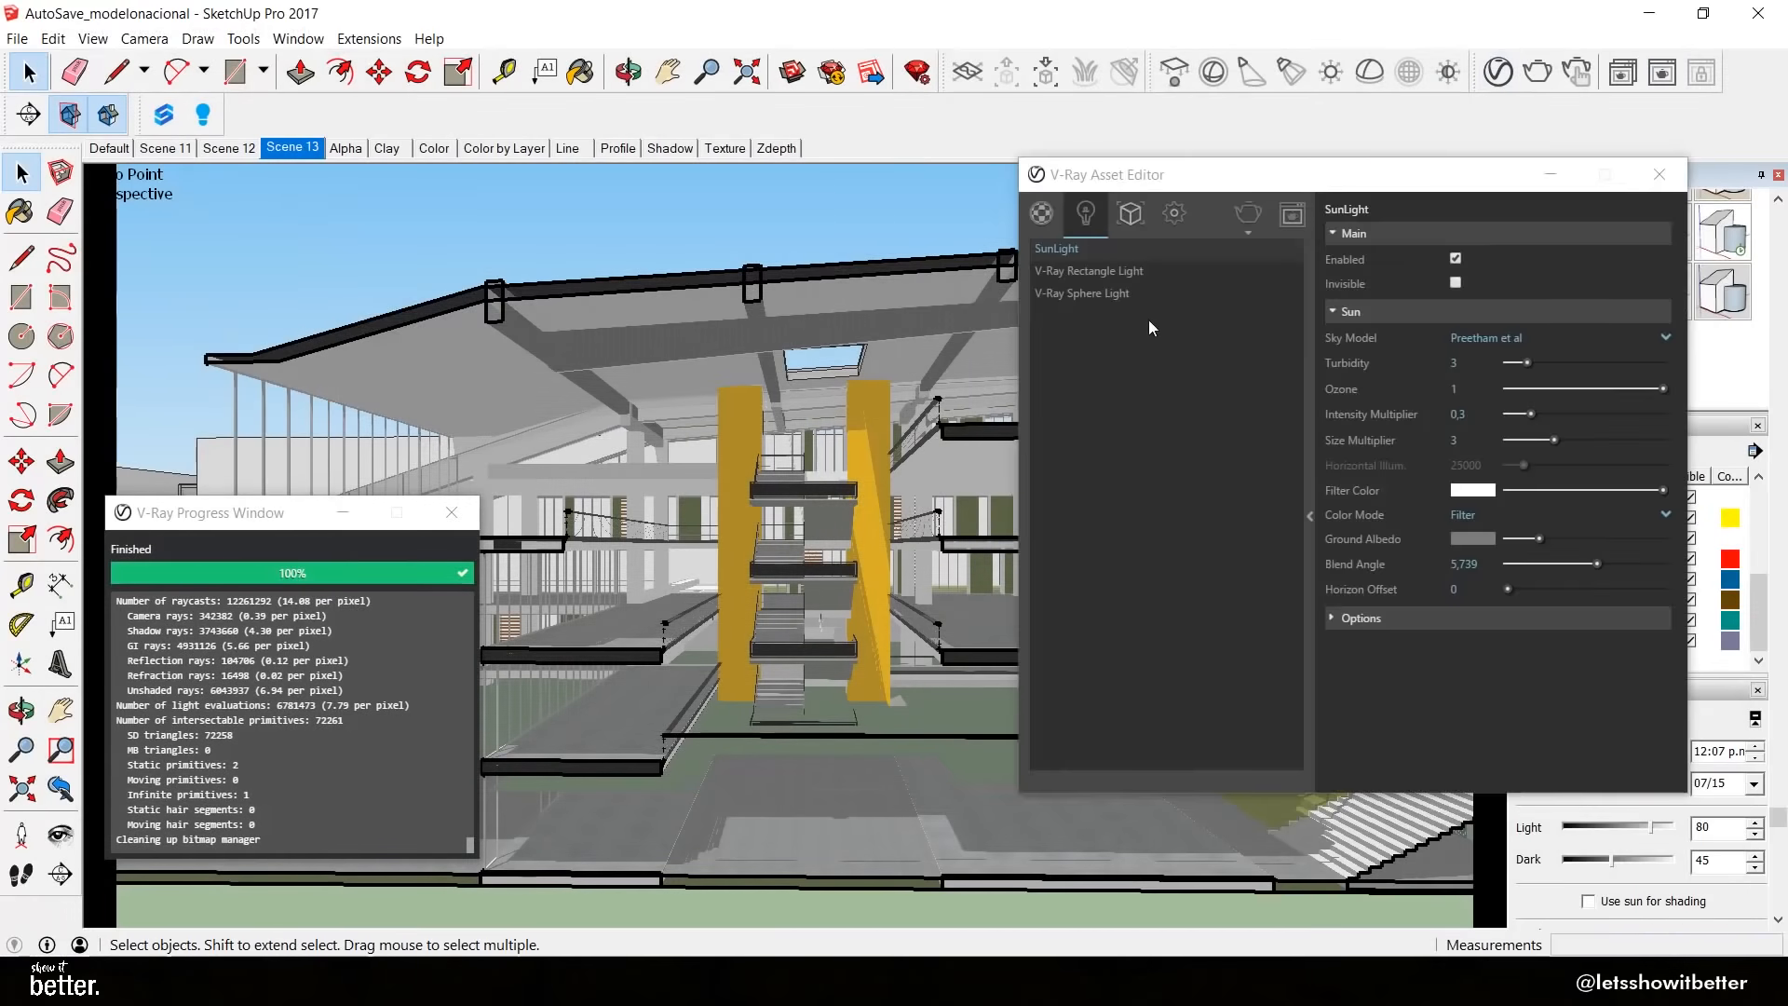
Enter an image width of 2000 and an image height of 1500 in the V-Ray render output dimensions
click(1175, 214)
click(1142, 407)
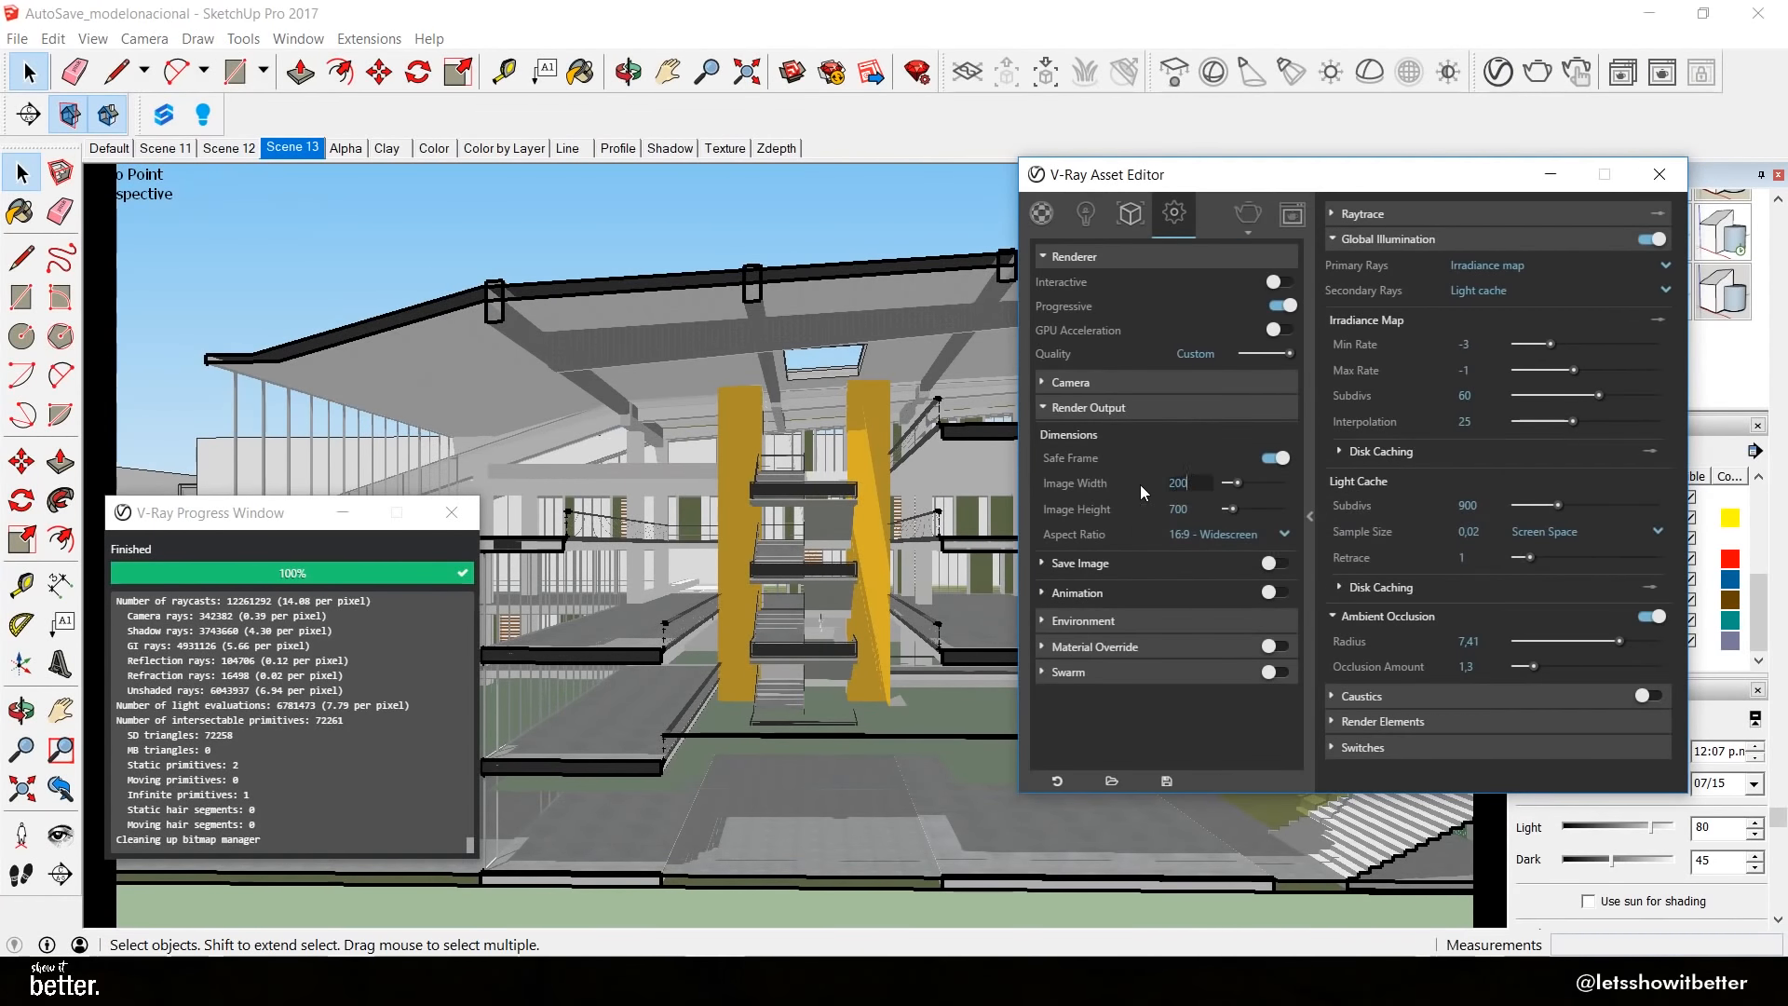
text(2000)
key(Tab)
text(1500)
key(Return)
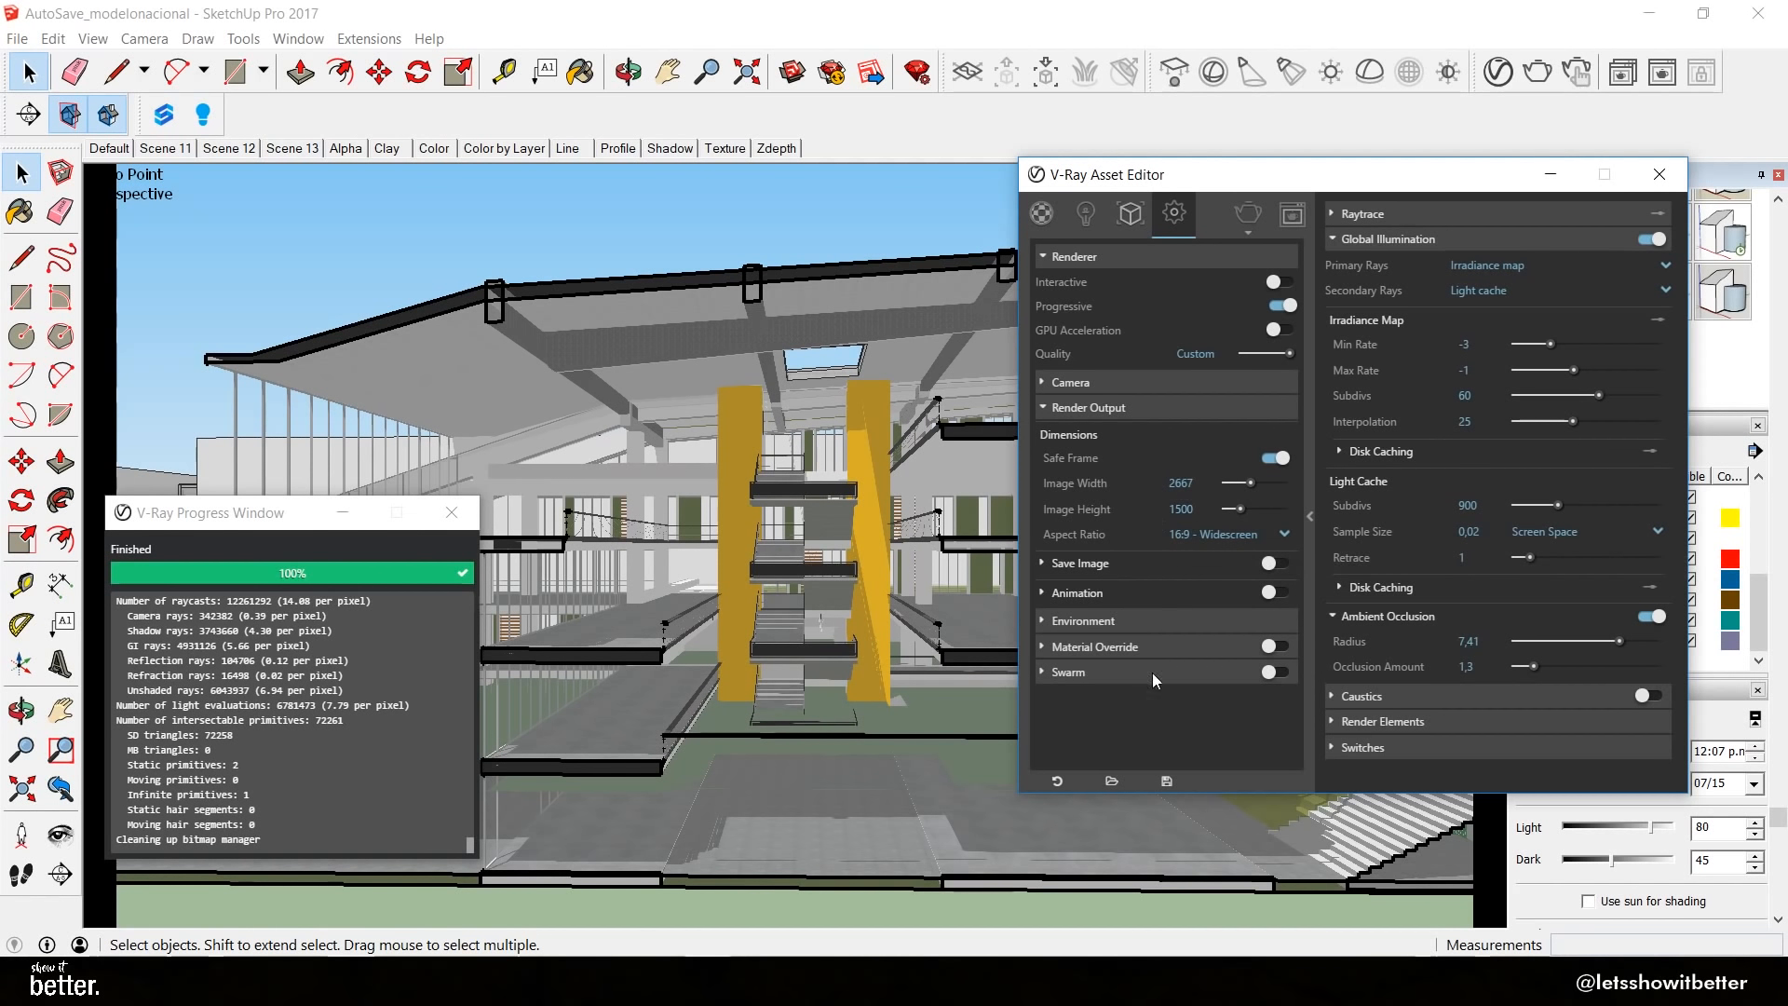
Set the V-Ray render quality to Very High and add a Background render element
click(1131, 411)
drag(1290, 354, 1302, 354)
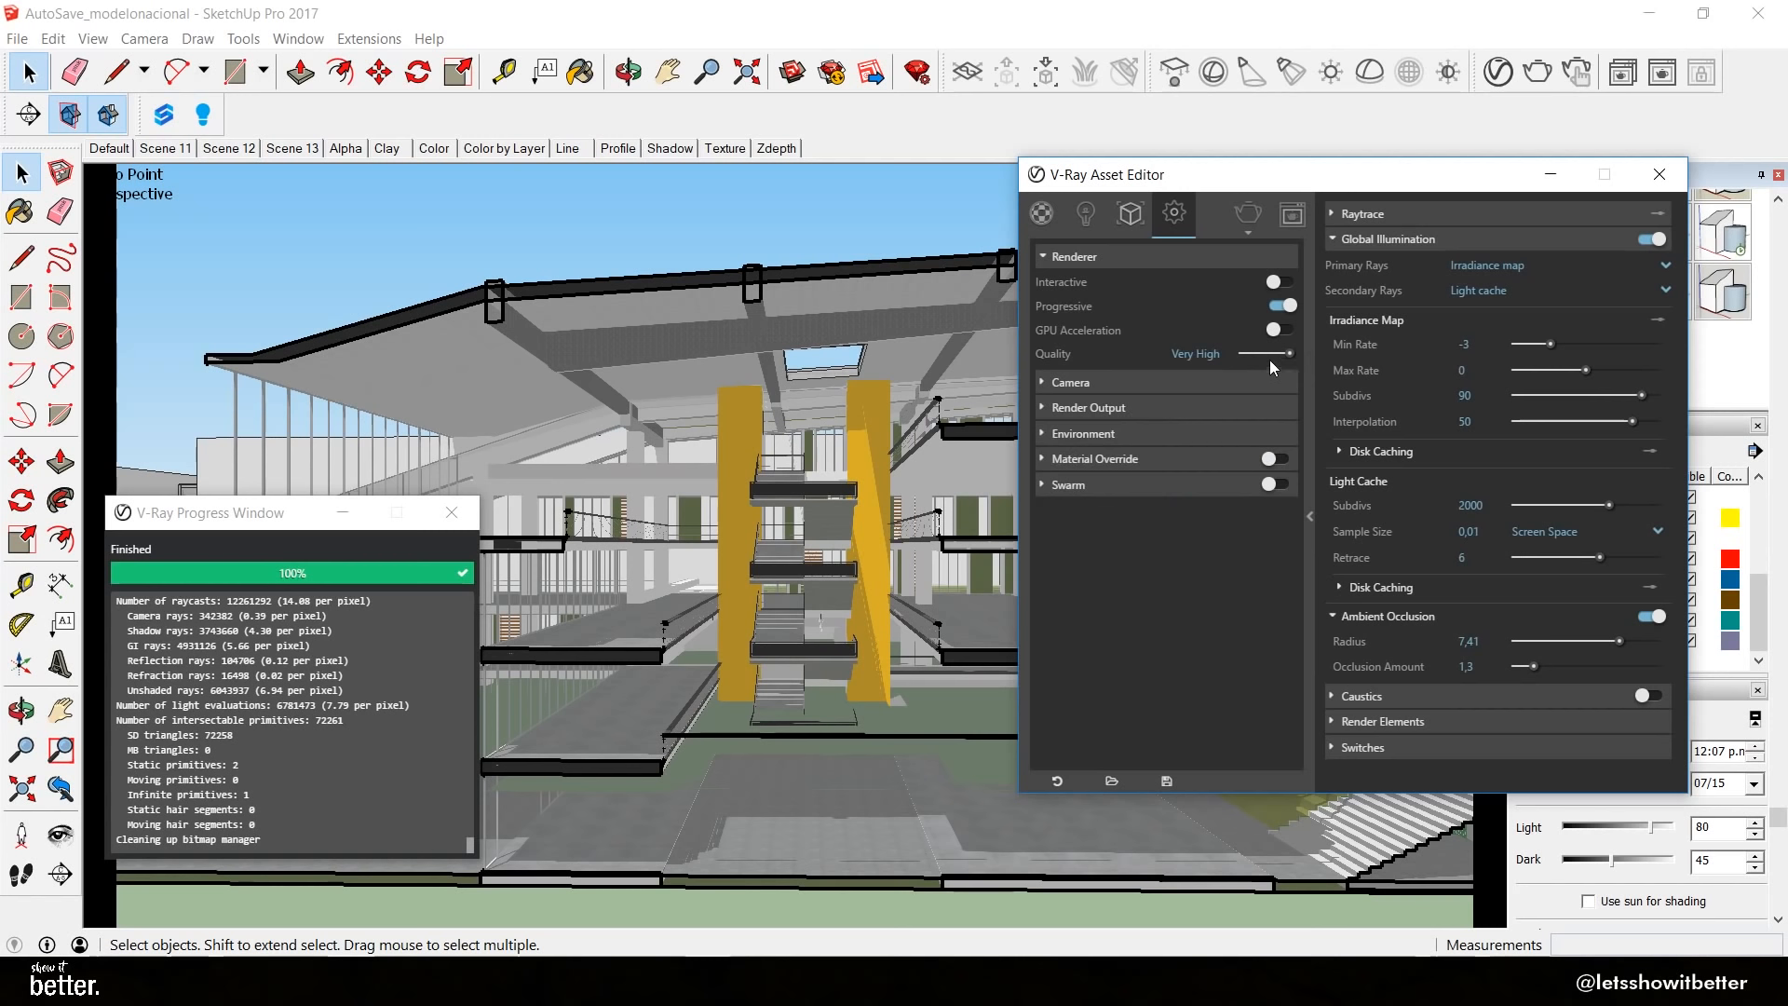
click(1383, 721)
scroll(1411, 642, down, 1)
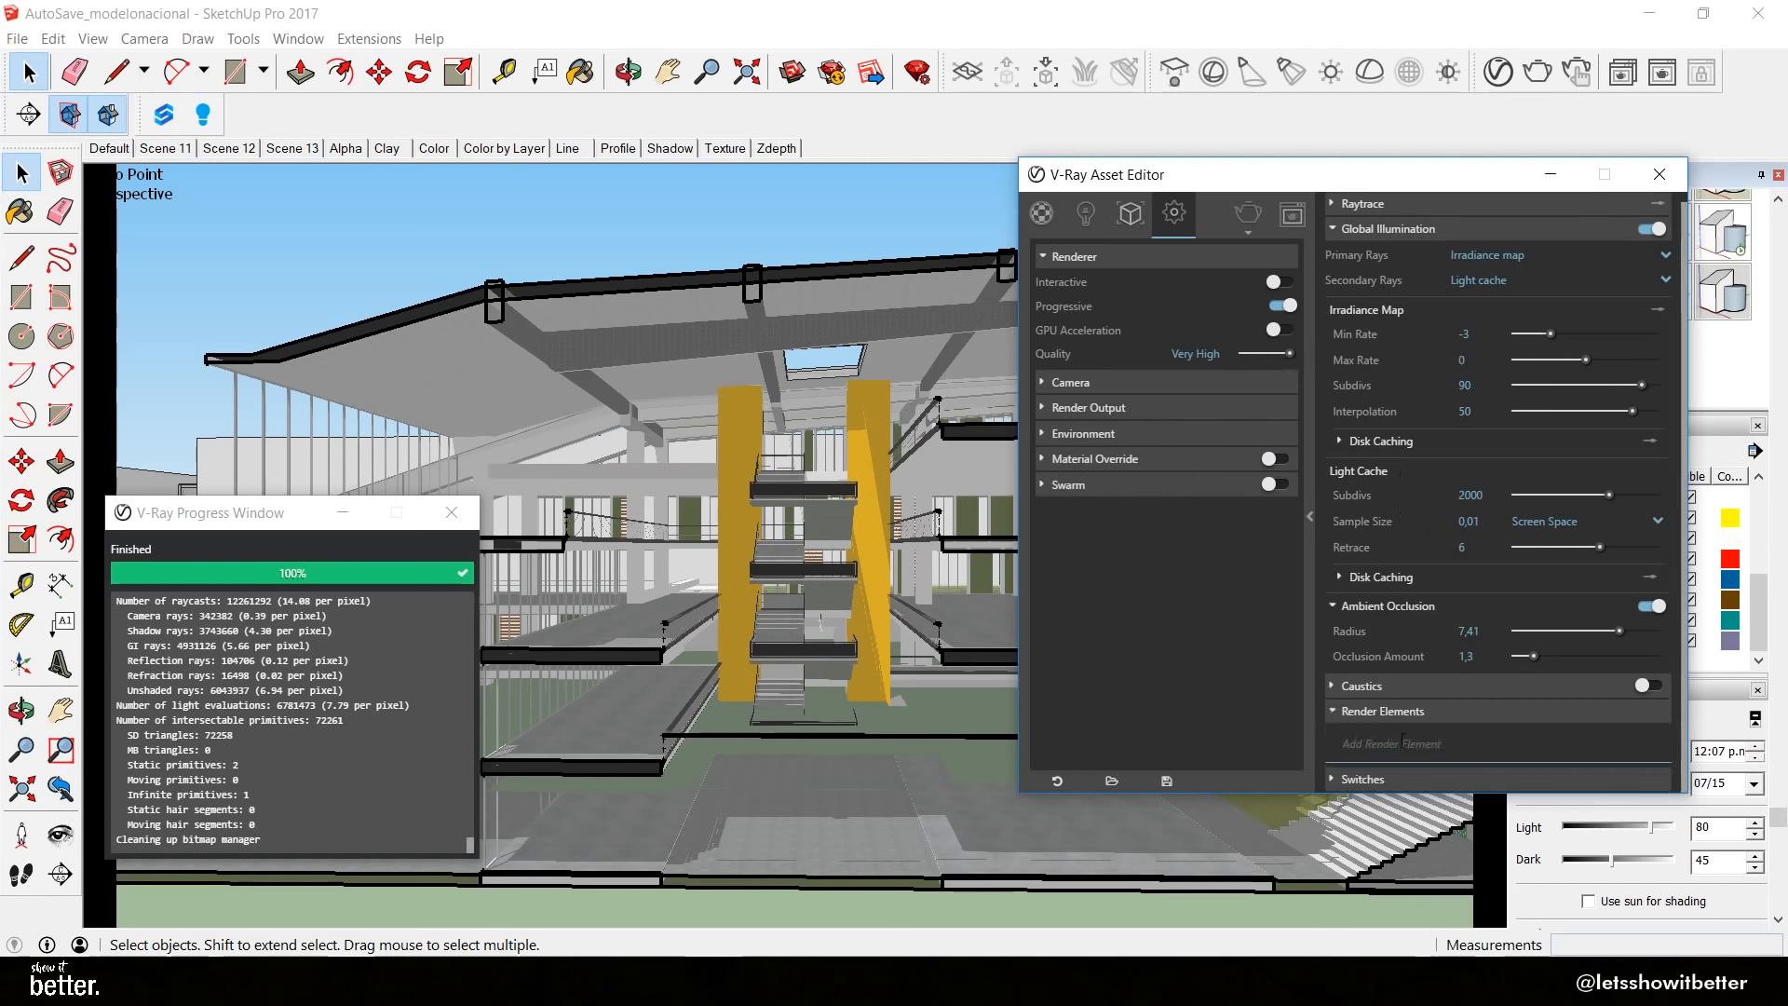
click(1392, 743)
click(1422, 529)
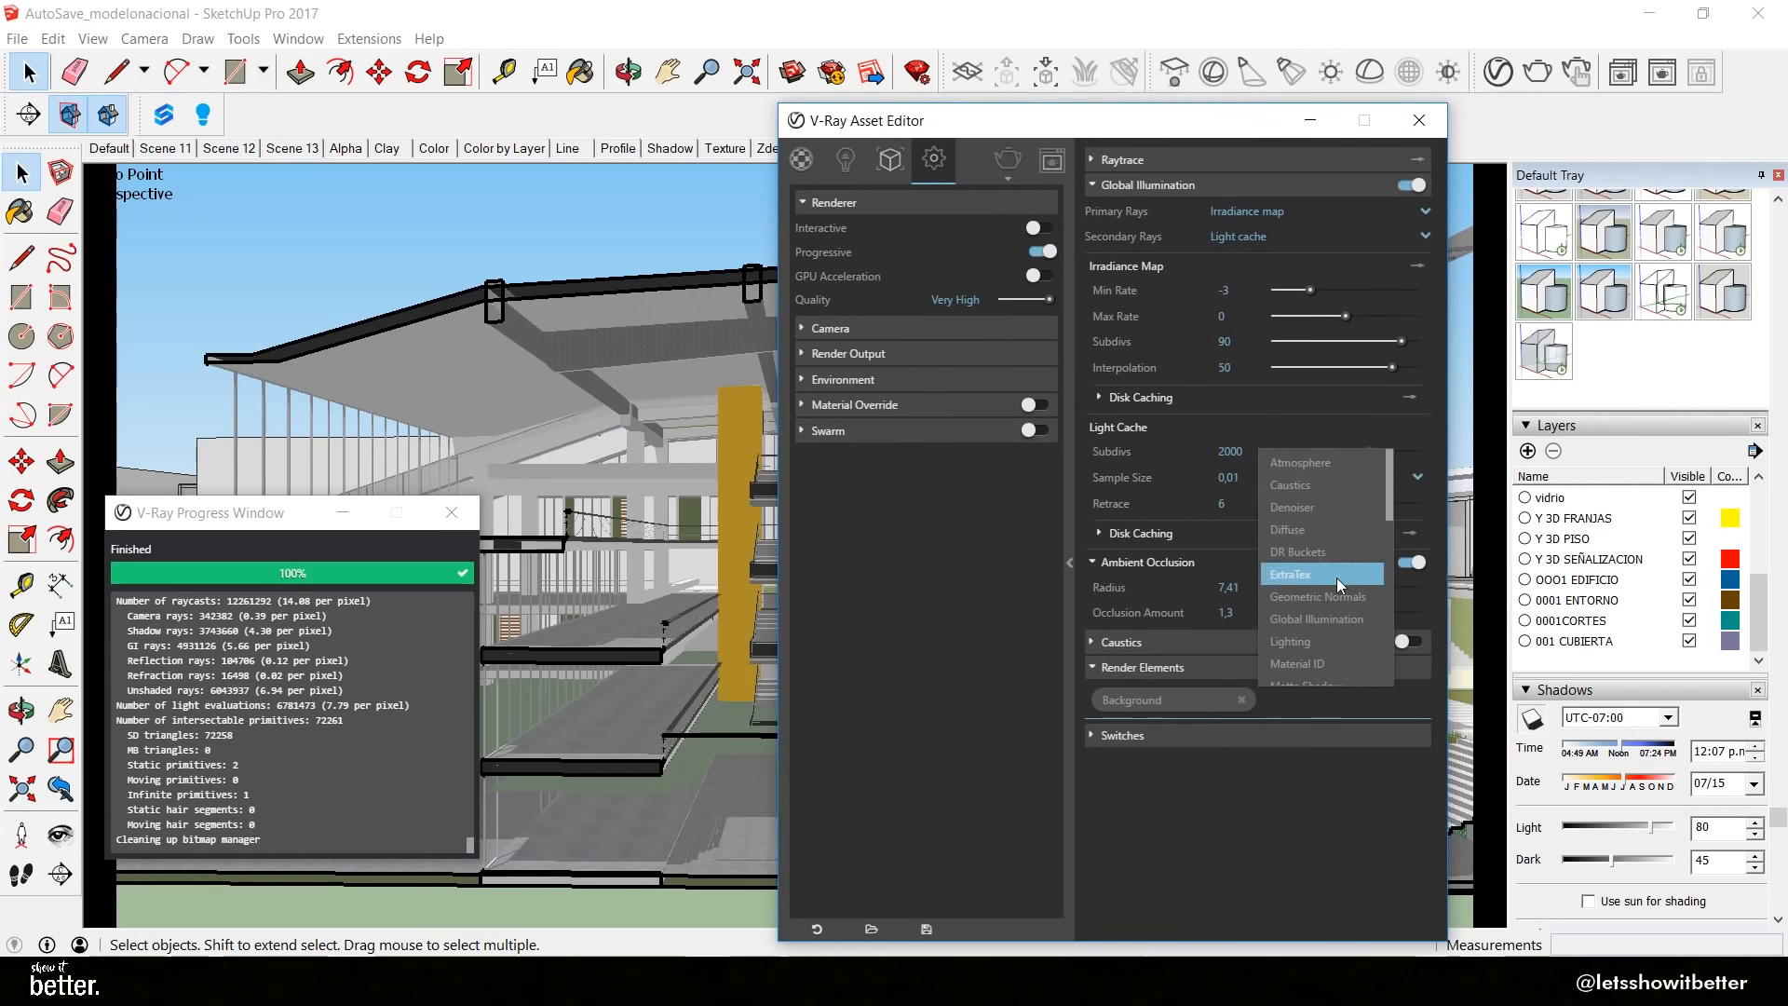
Add the Object ID, Material ID, Global Illumination and ZDepth render elements
scroll(1332, 587, down, 1)
click(1337, 566)
scroll(1153, 570, down, 2)
click(1124, 550)
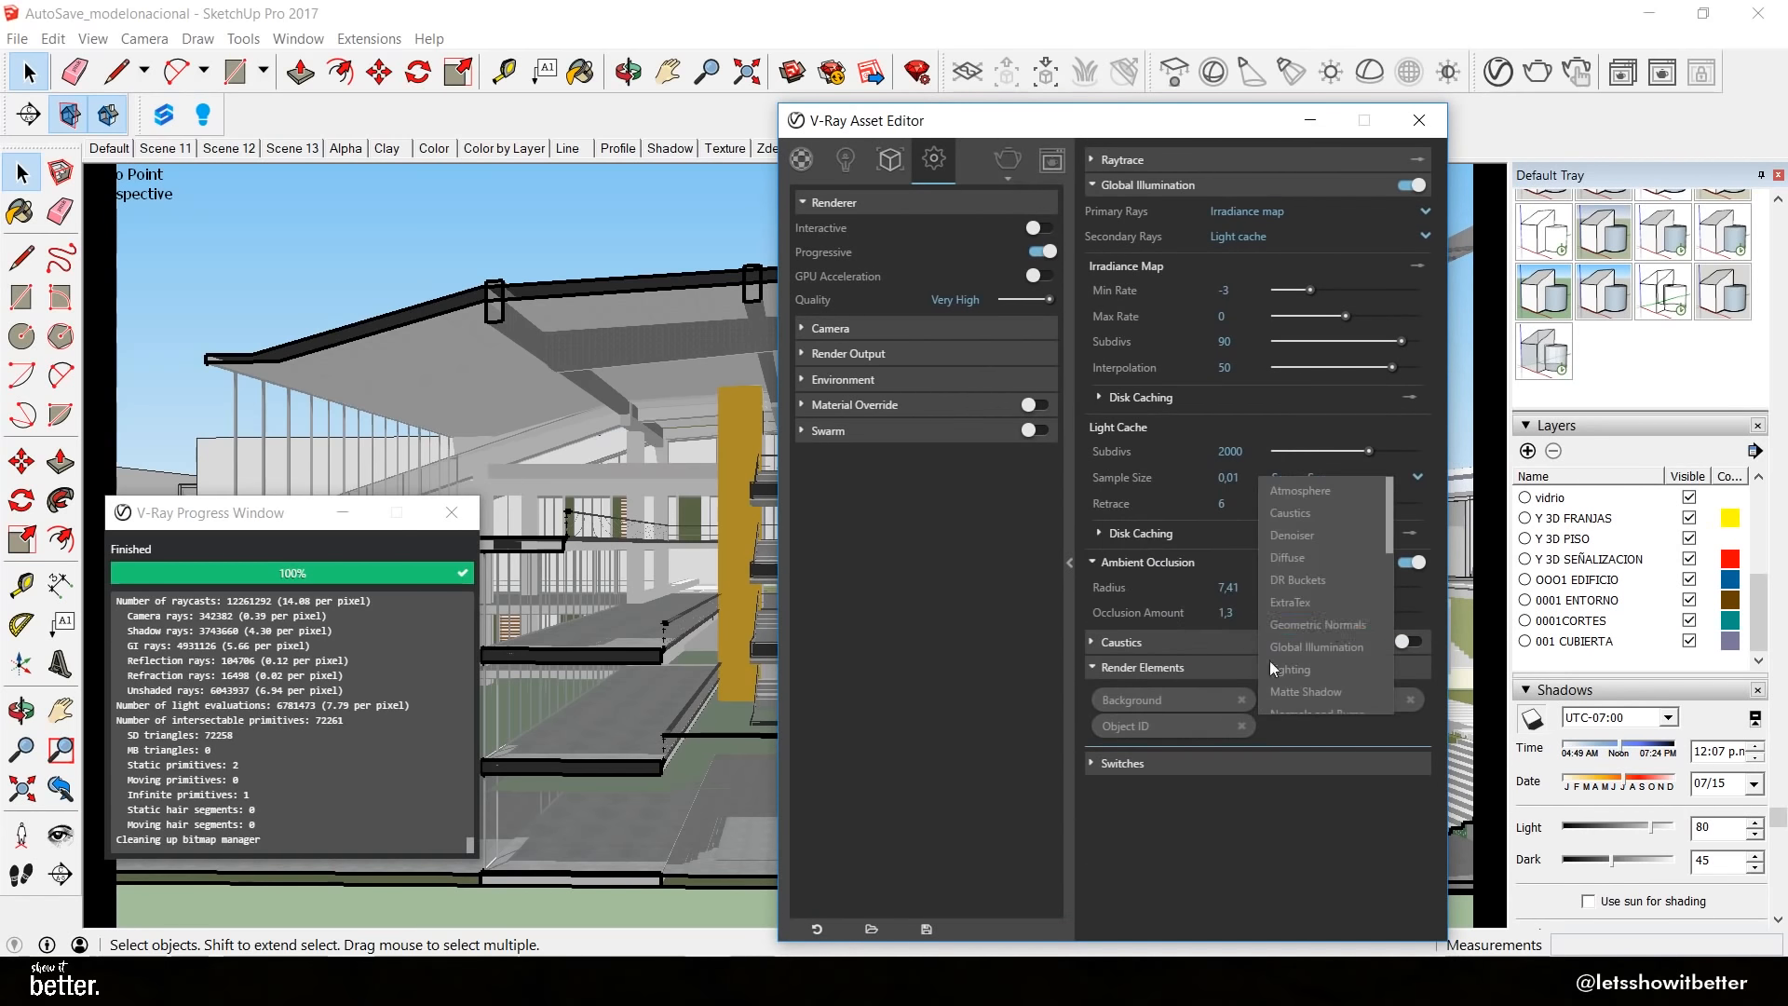
click(1343, 645)
scroll(1159, 606, down, 5)
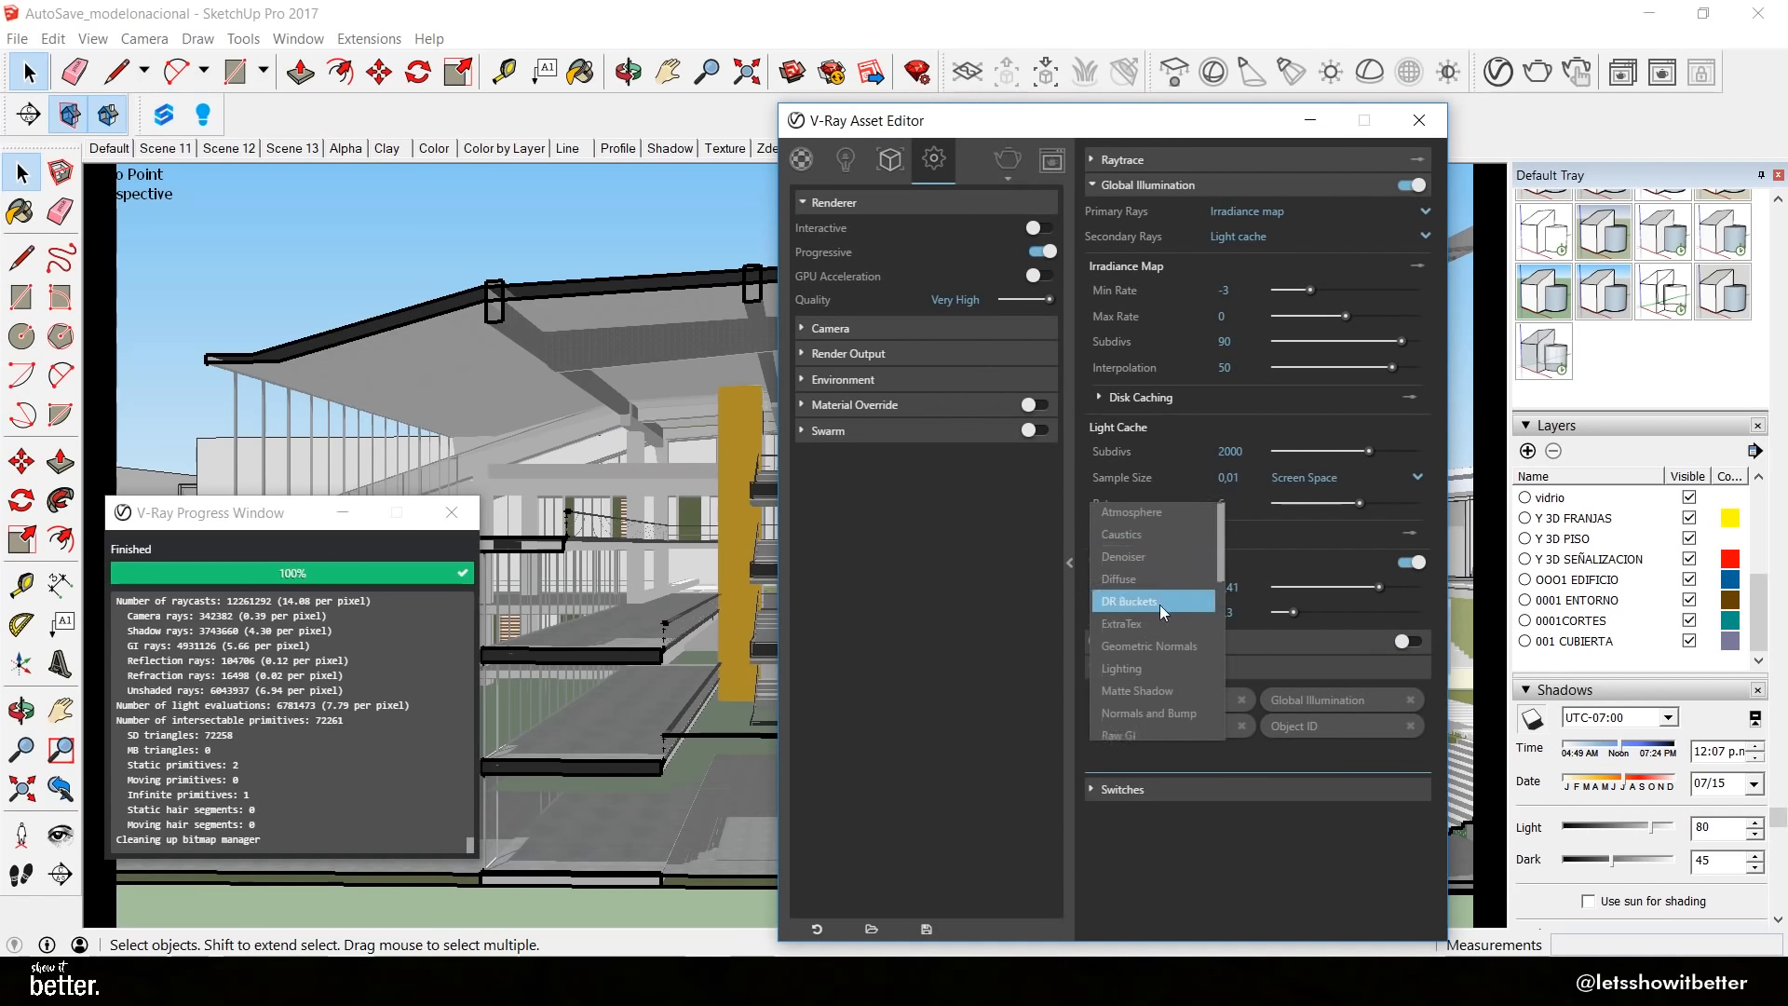
scroll(1166, 617, down, 5)
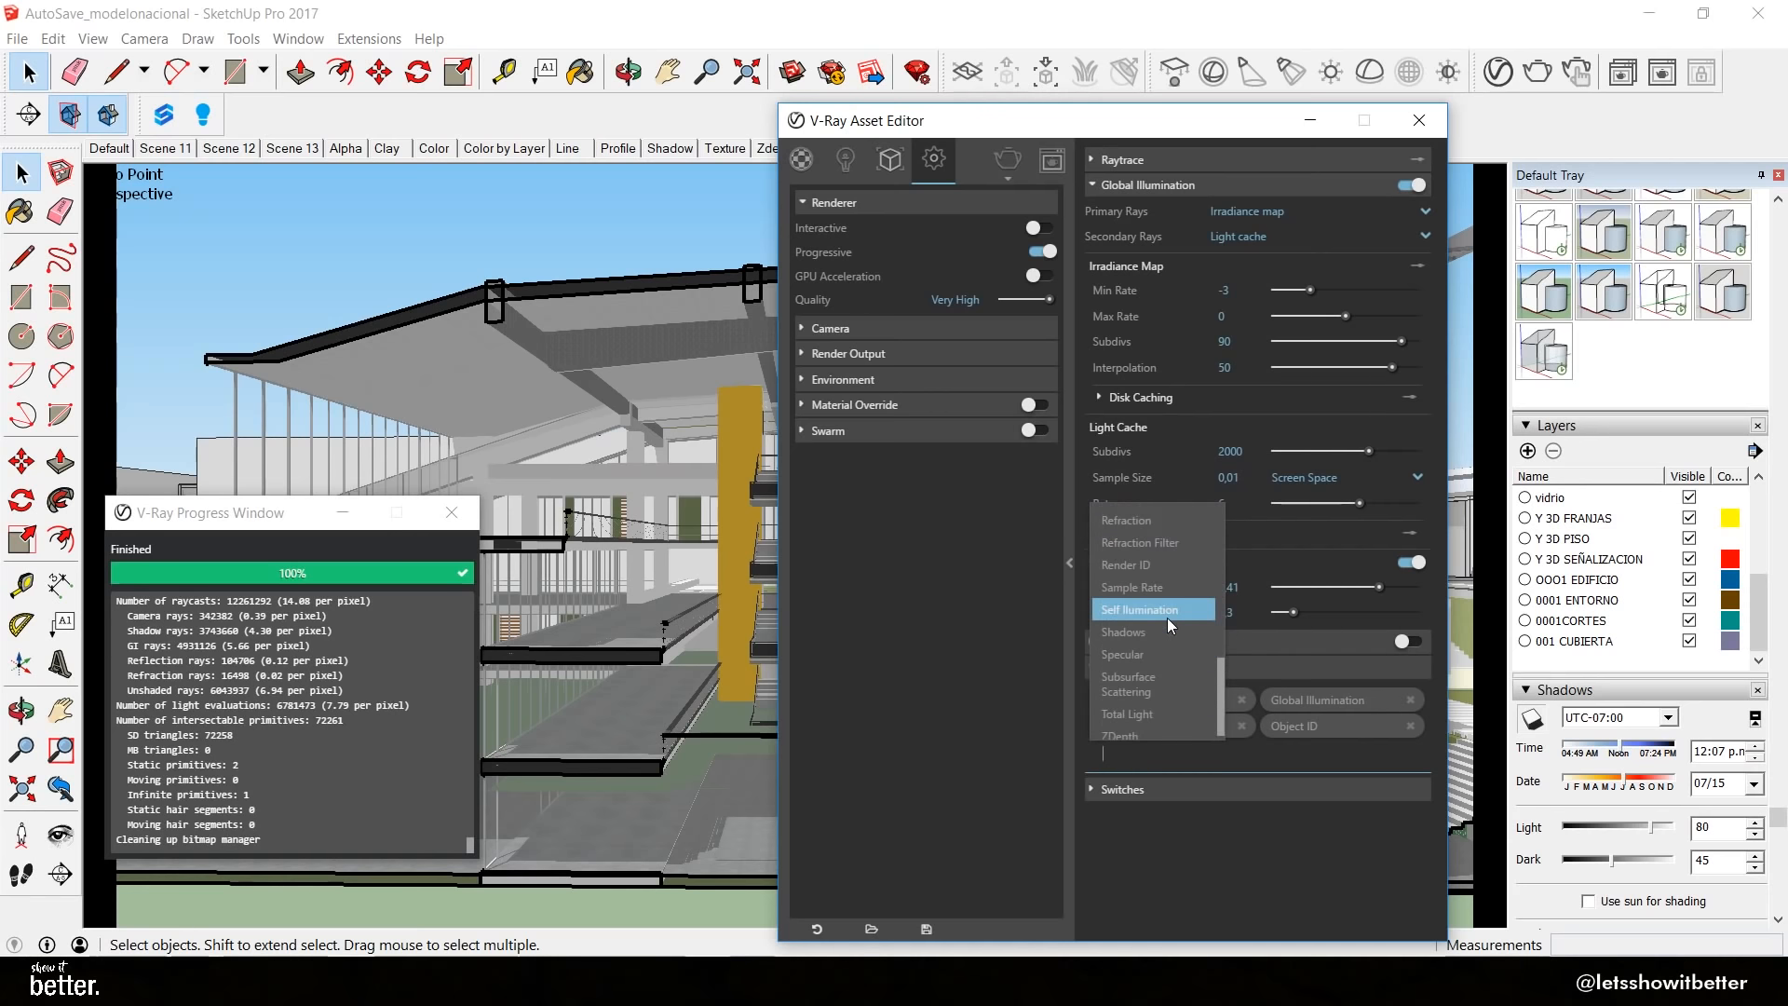
click(1141, 727)
Add Reflection and Render ID to the render elements
click(1295, 752)
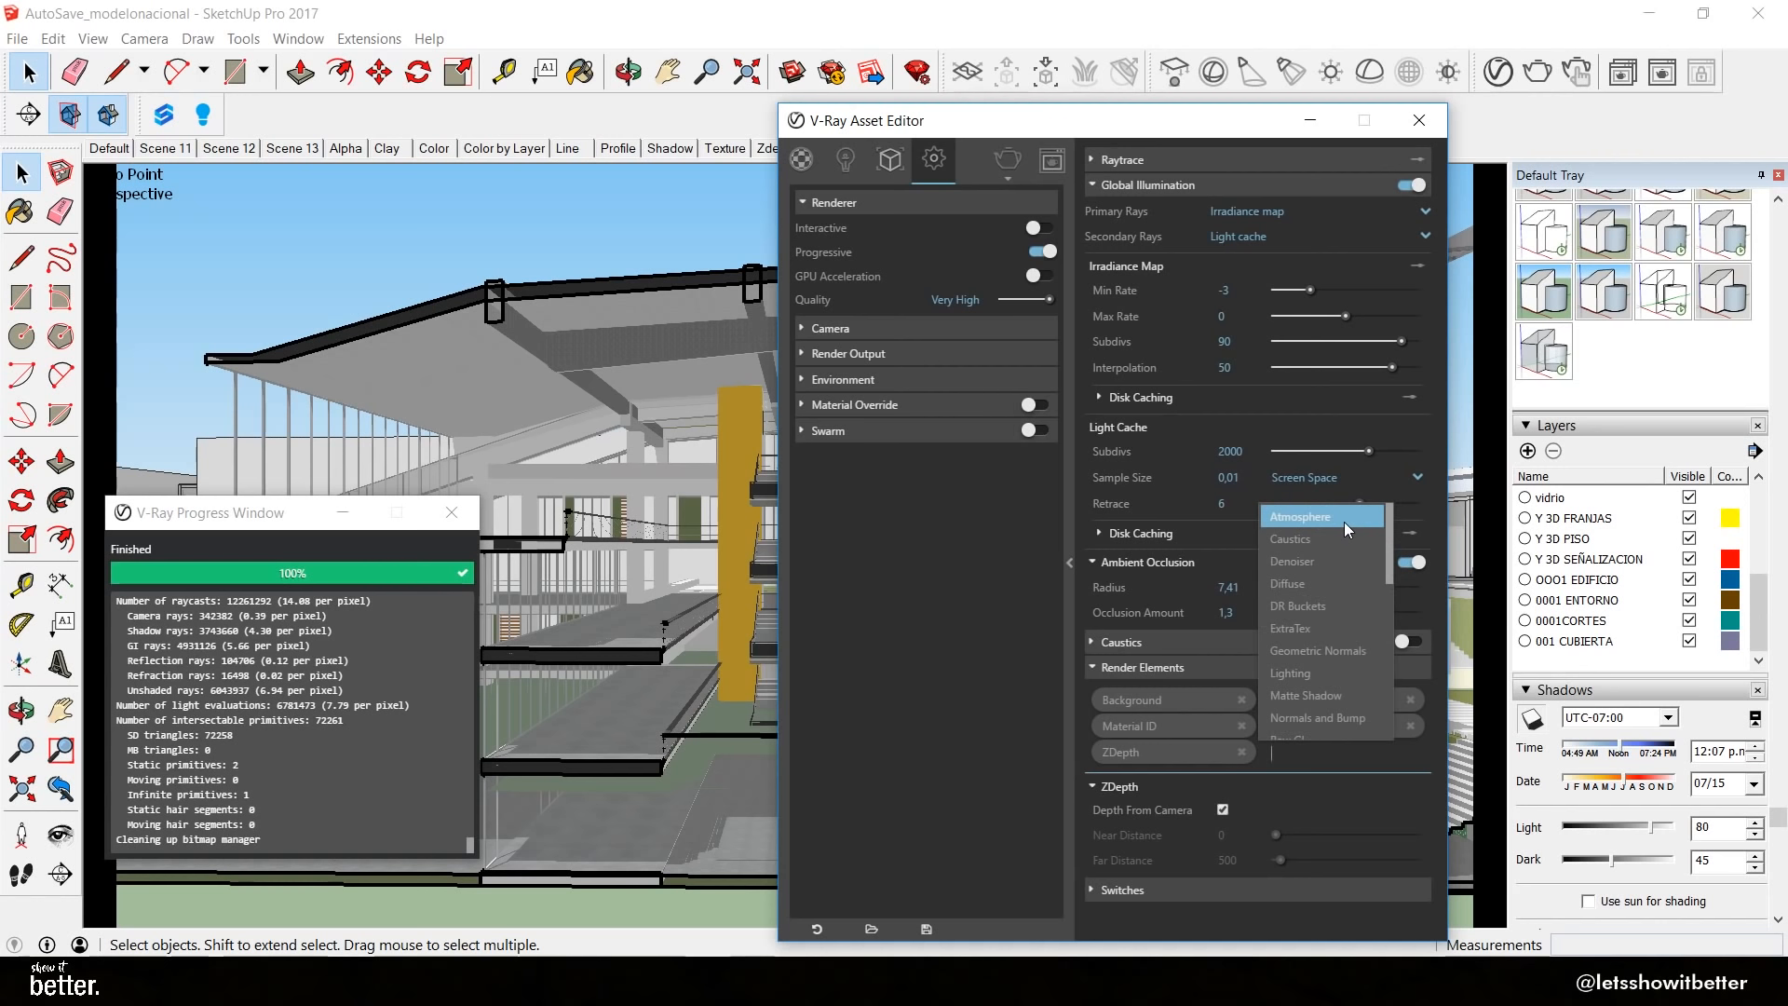
scroll(1331, 600, down, 2)
scroll(1341, 603, down, 6)
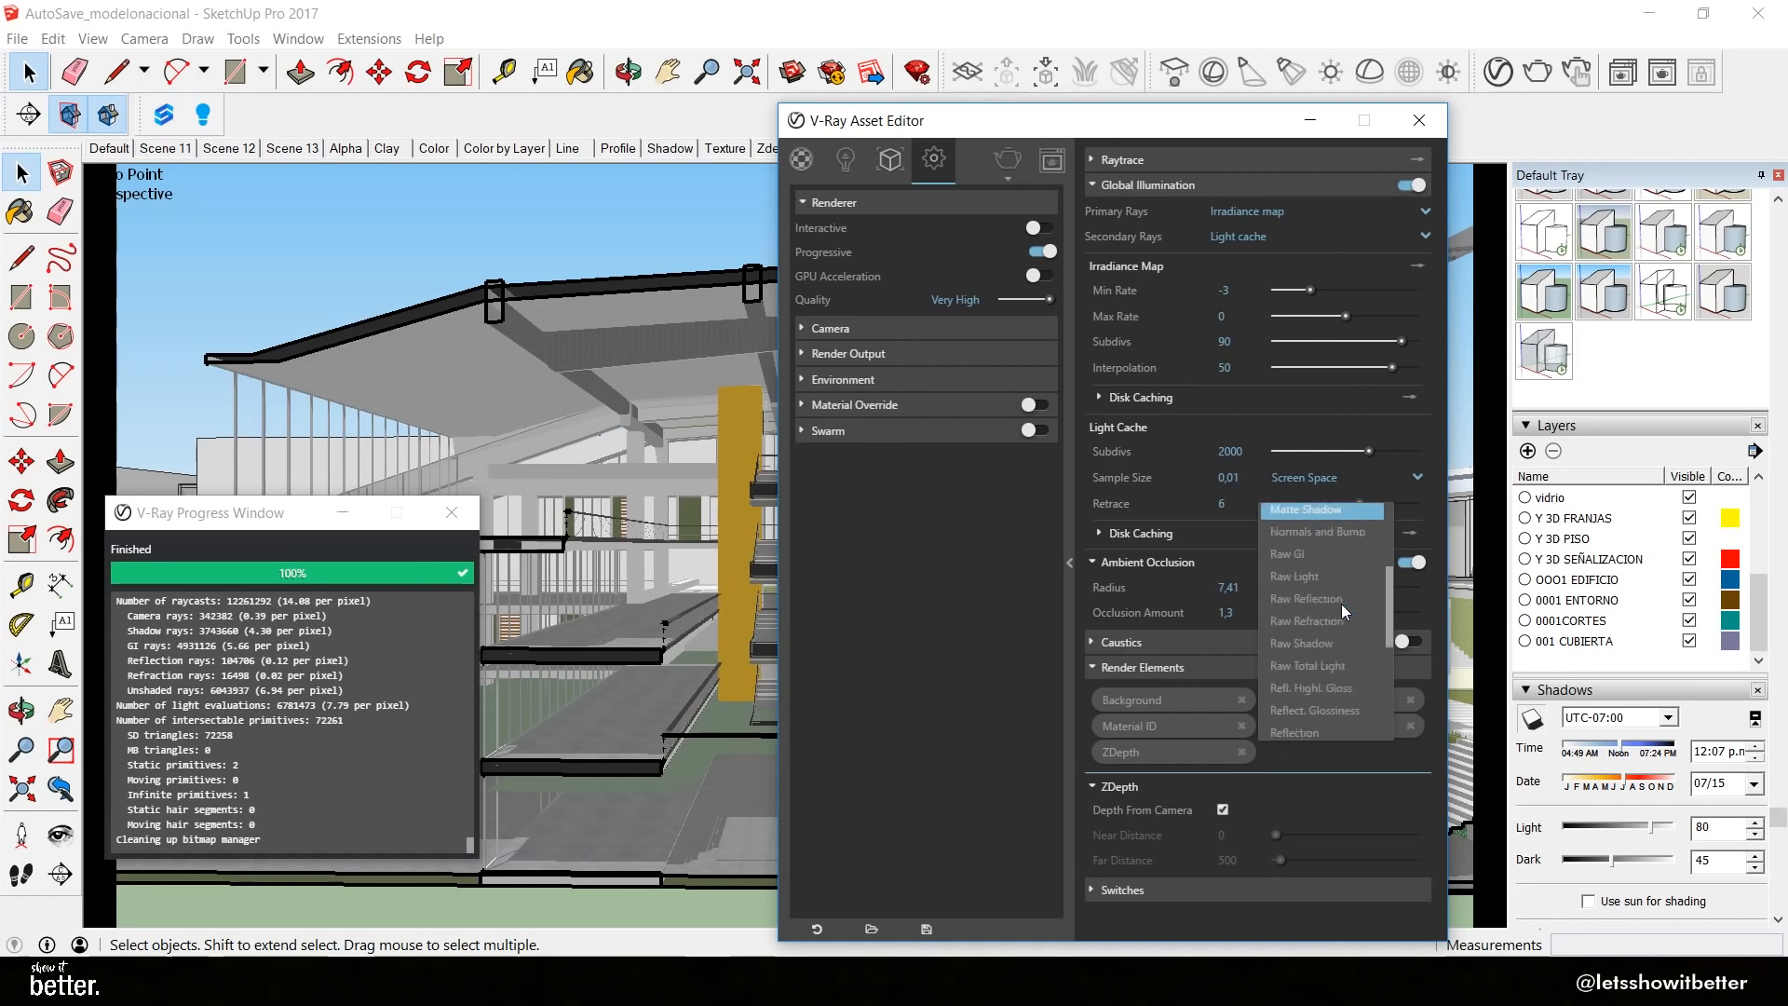
click(1340, 614)
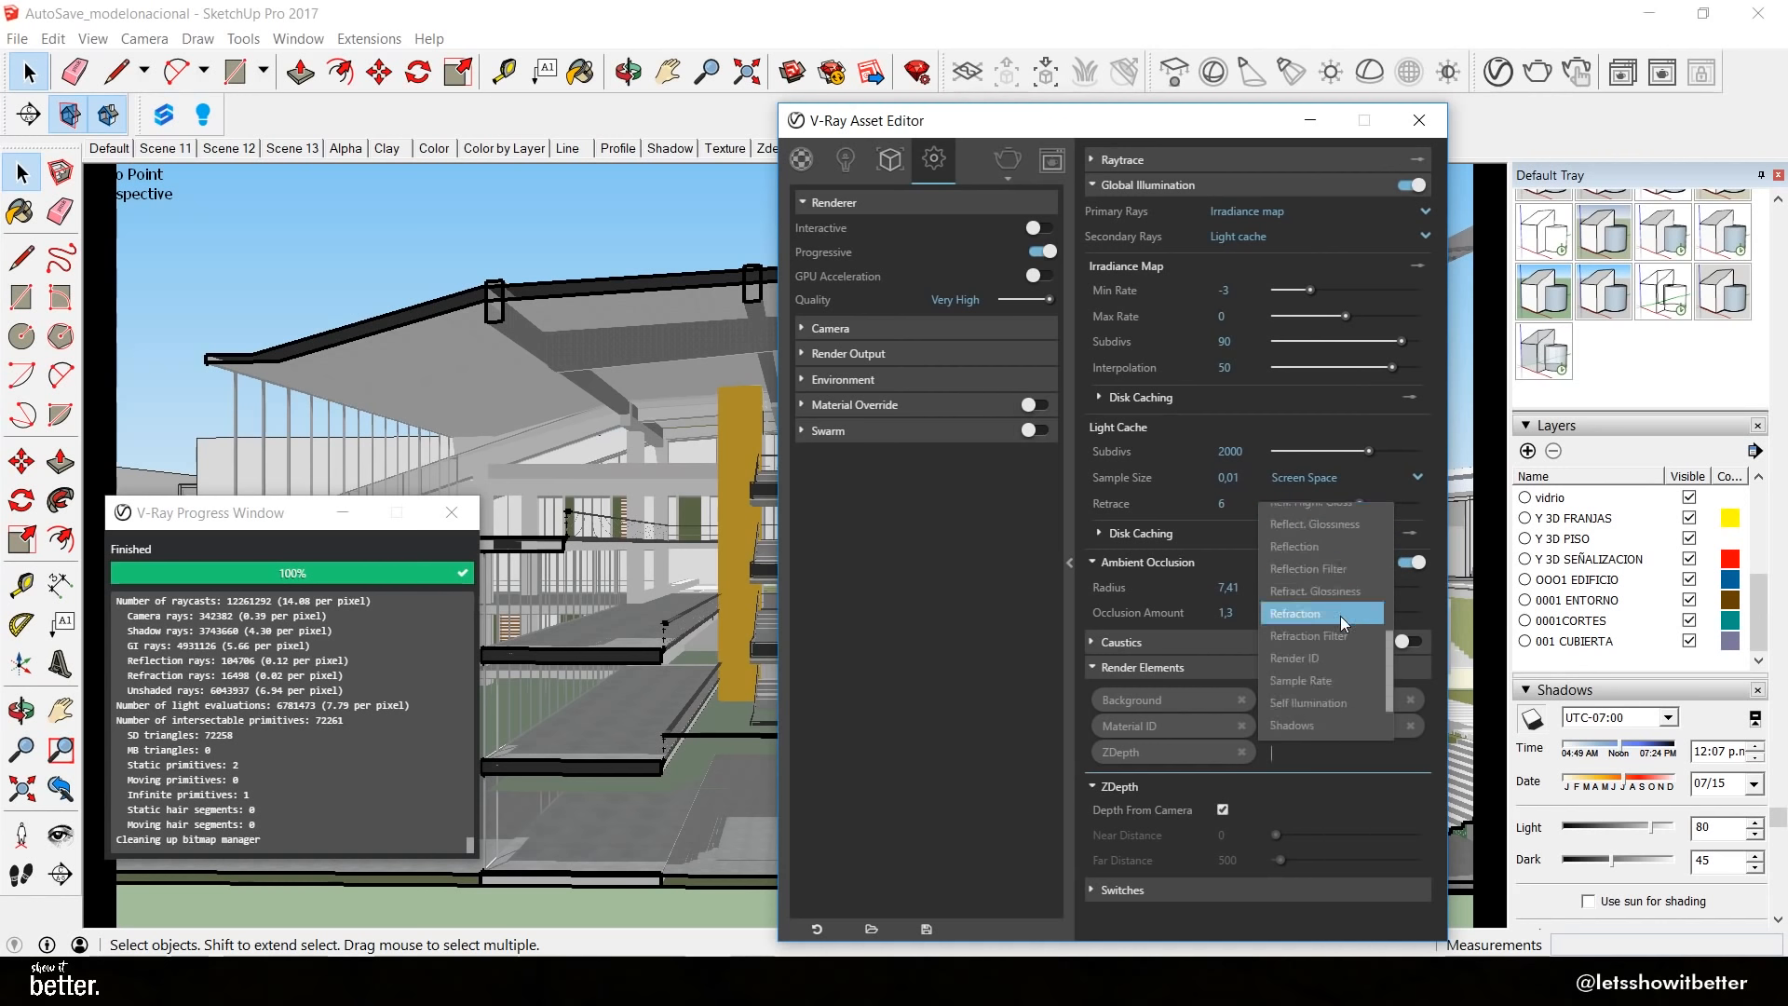
click(1277, 791)
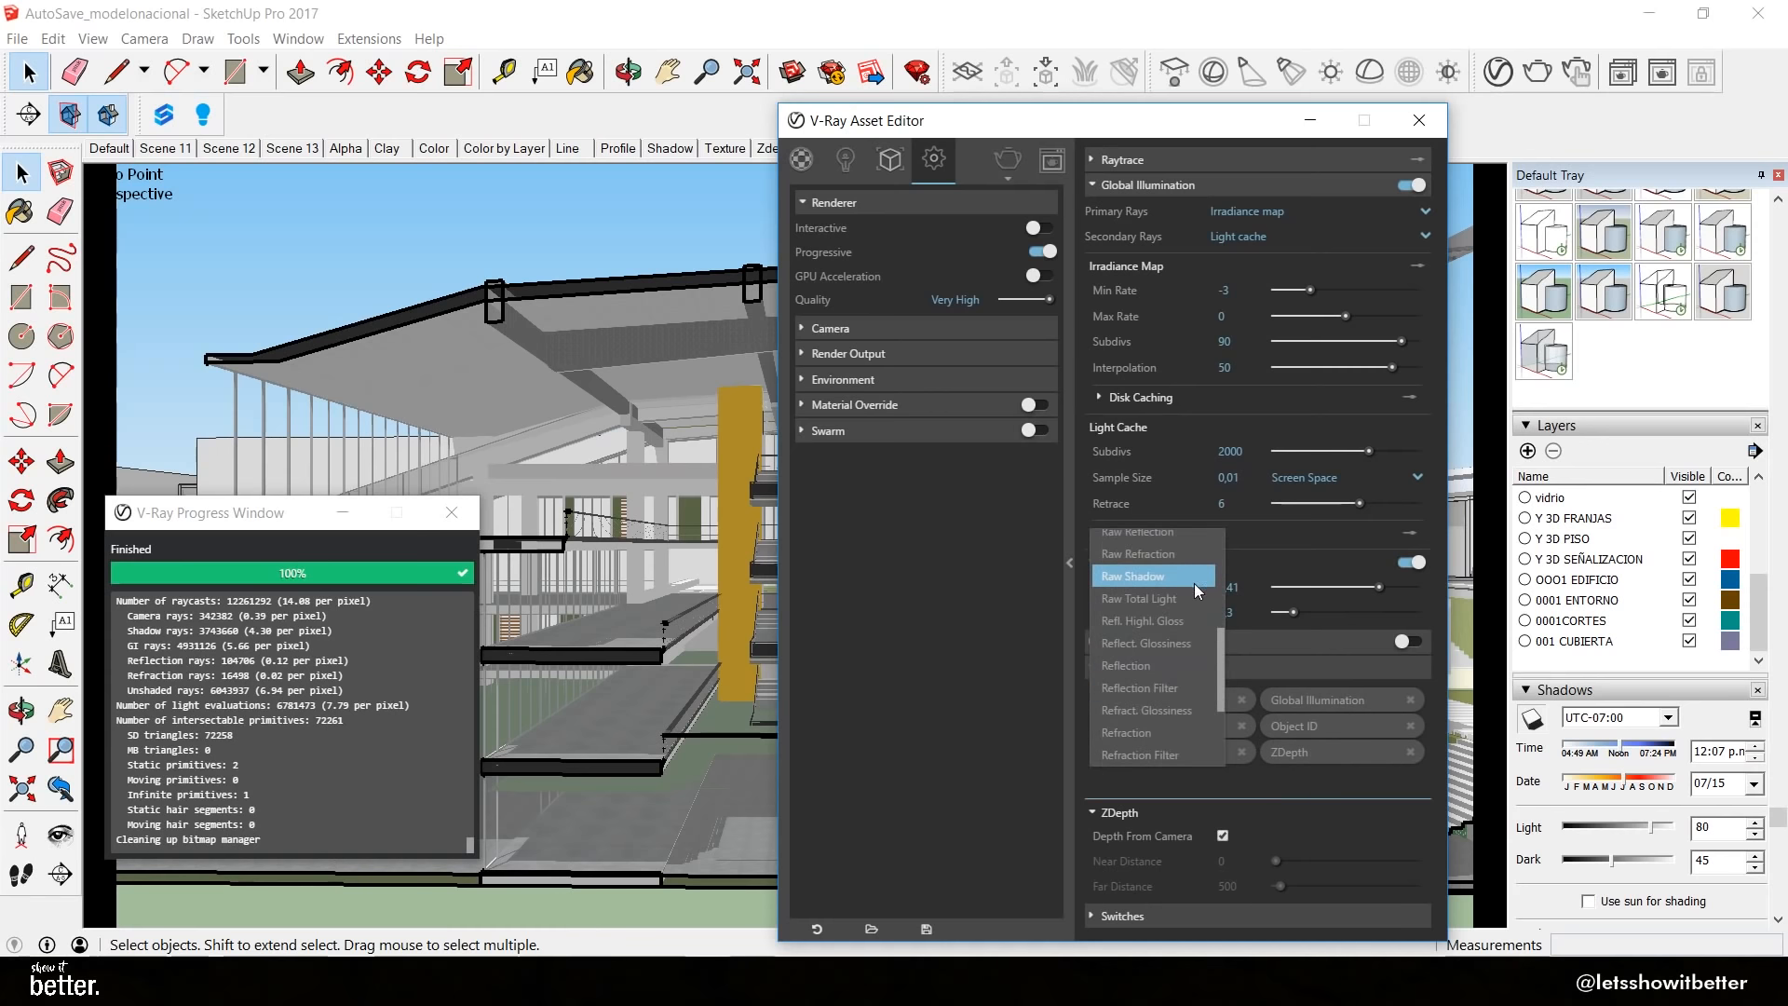
scroll(1194, 583, down, 2)
click(1285, 778)
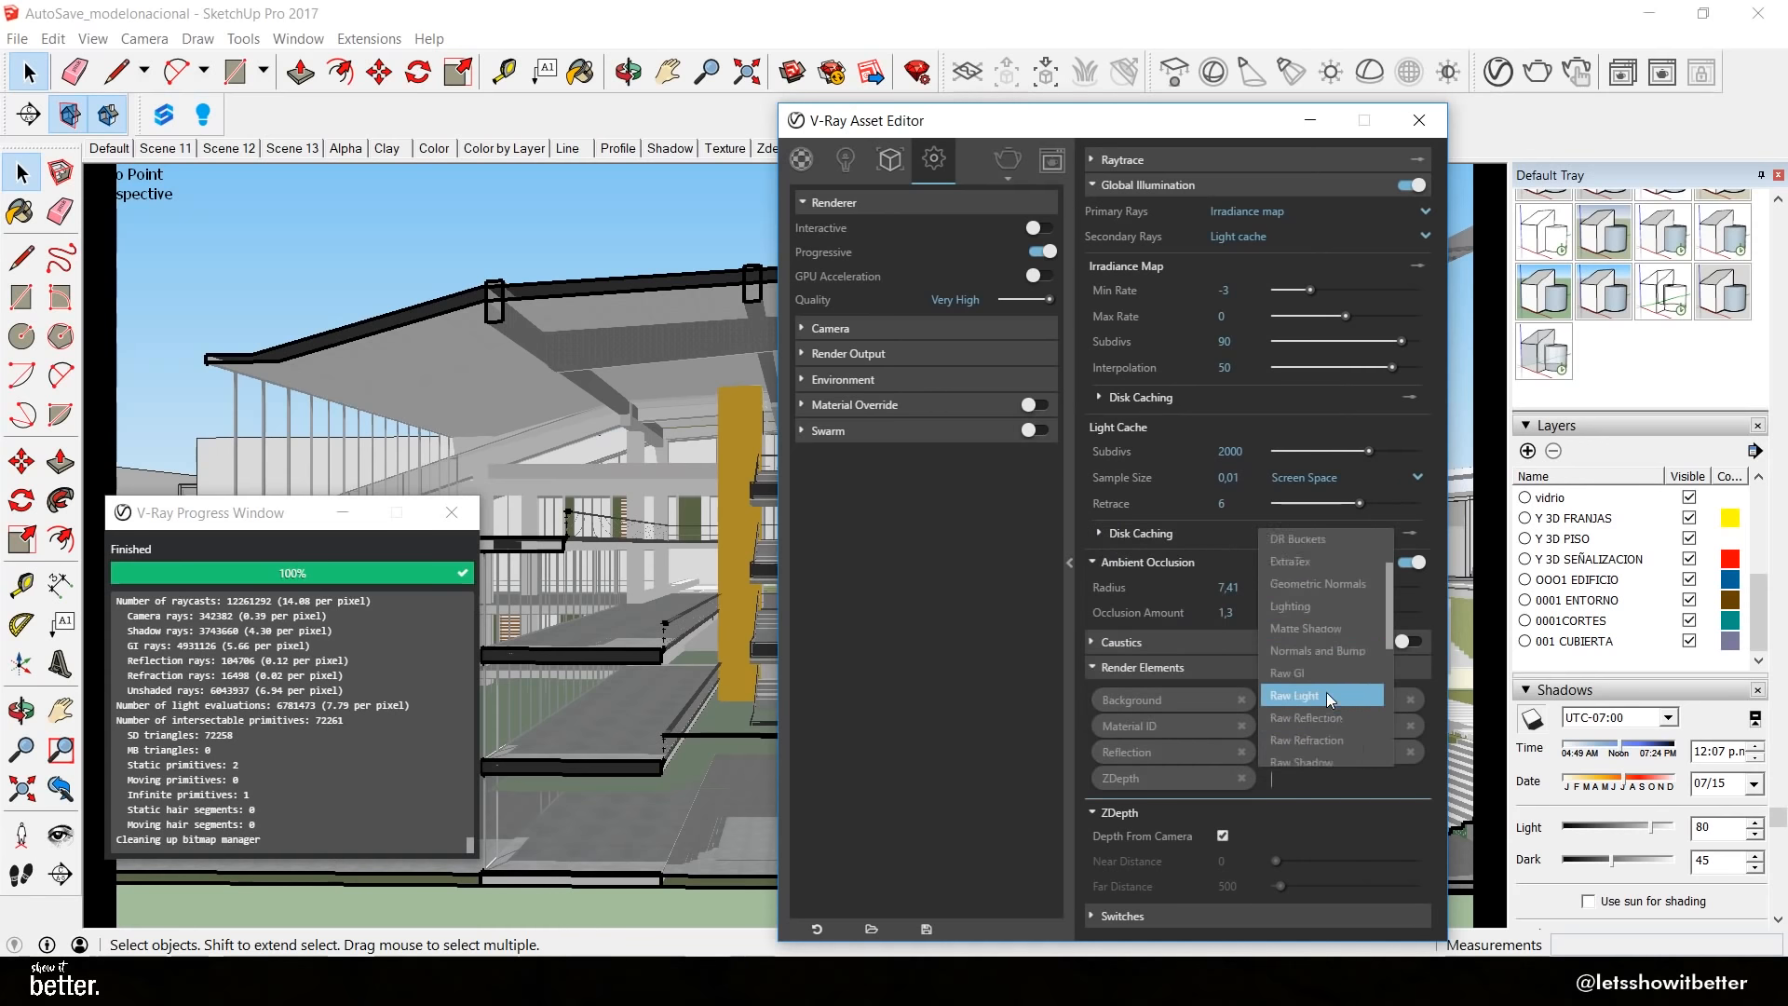
scroll(1337, 728, up, 5)
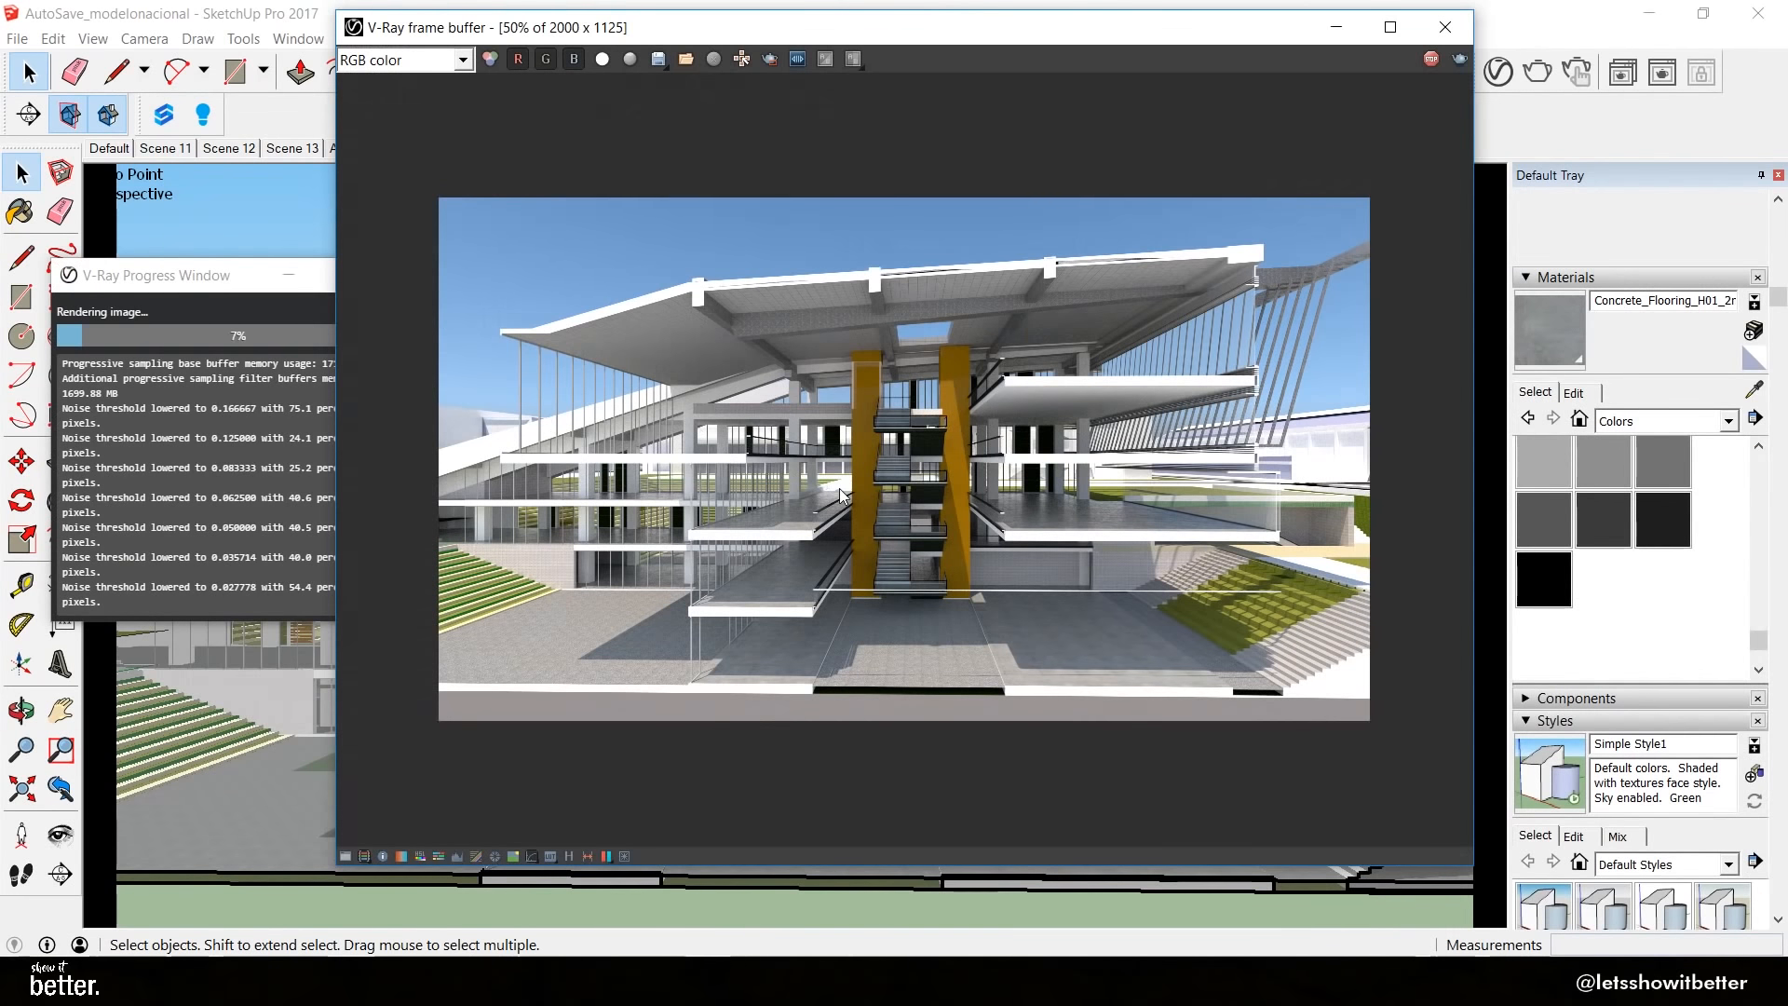
Save the render as a PNG named 1 in a new desktop folder called perspective section
scroll(840, 488, up, 1)
scroll(840, 488, down, 1)
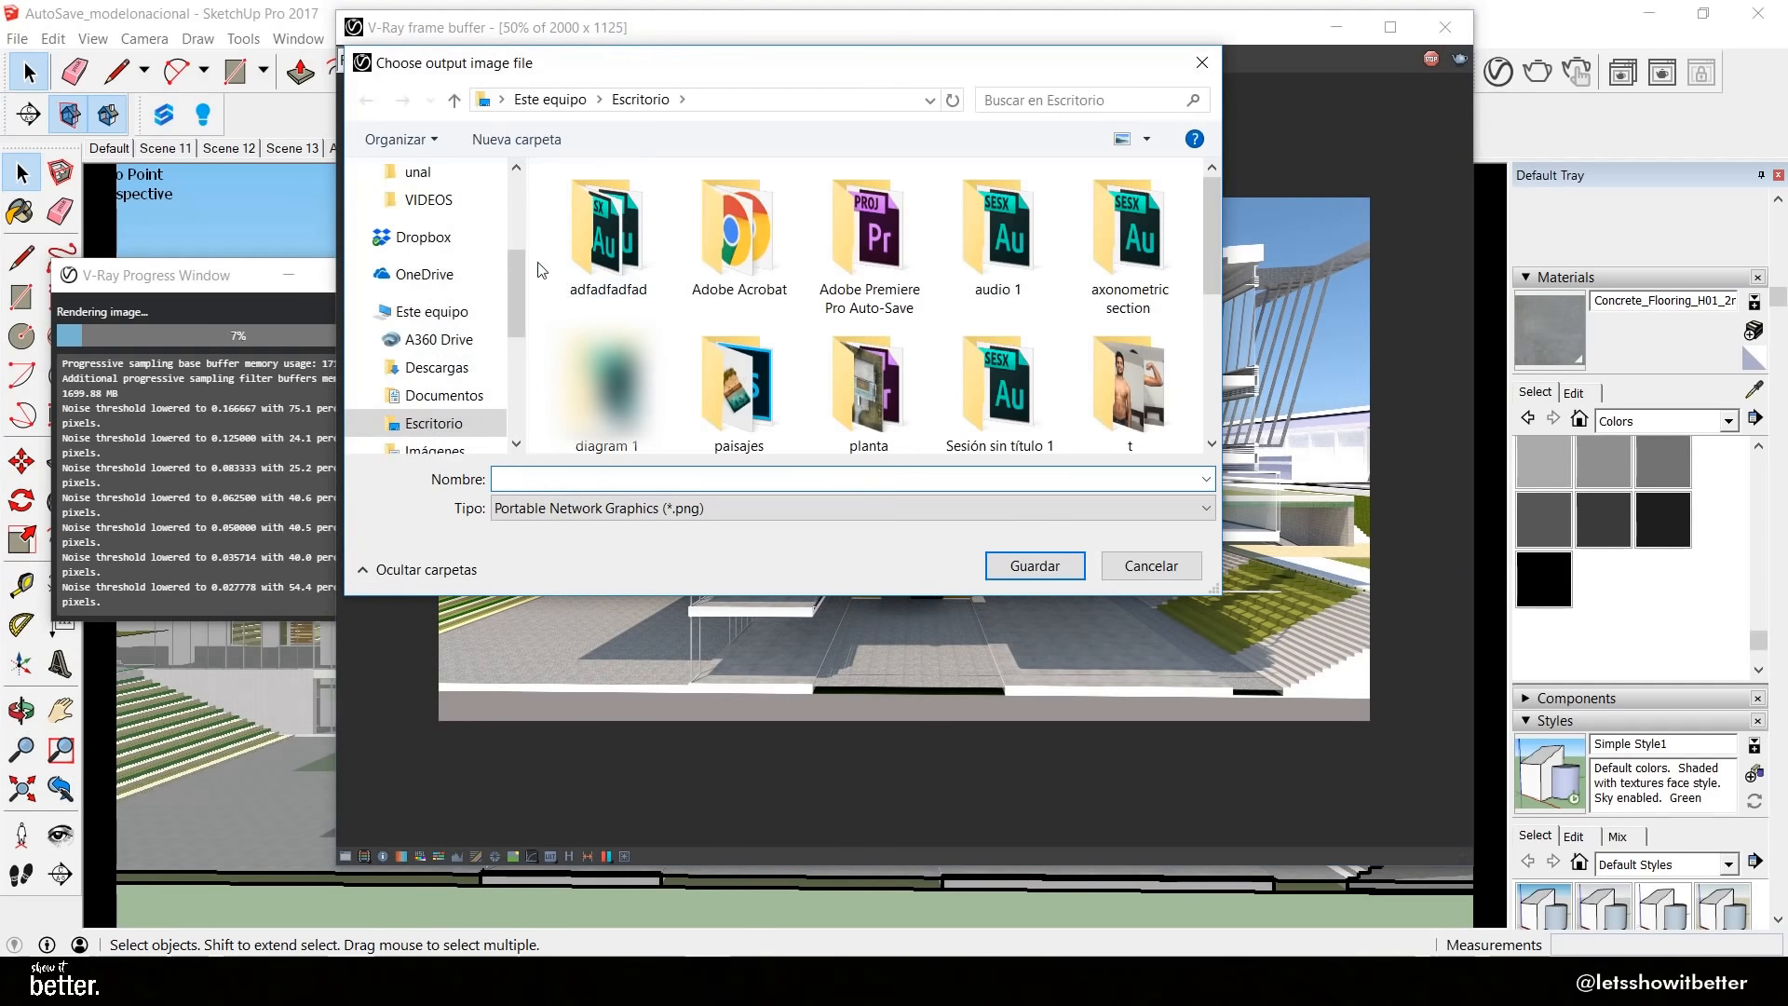
click(517, 140)
text(perspective section)
key(Return)
key(Return)
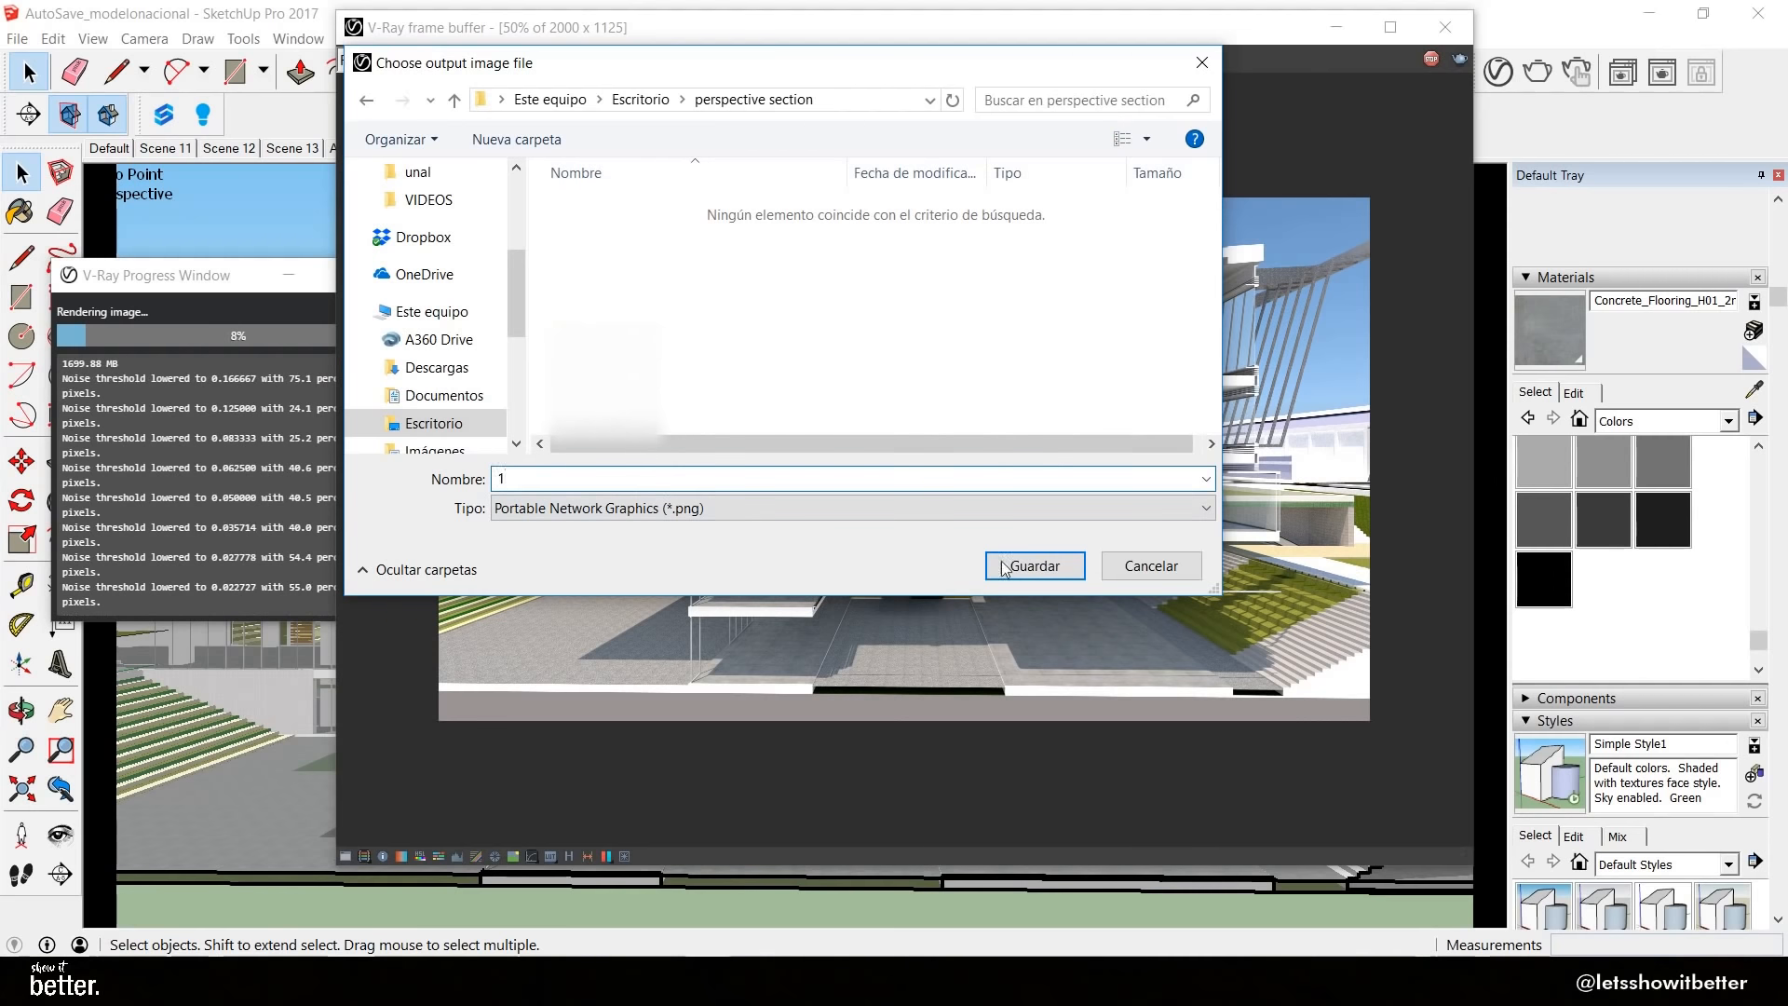
click(1029, 568)
Inspect the render at full size and save the output again to the perspective section folder
double_click(876, 505)
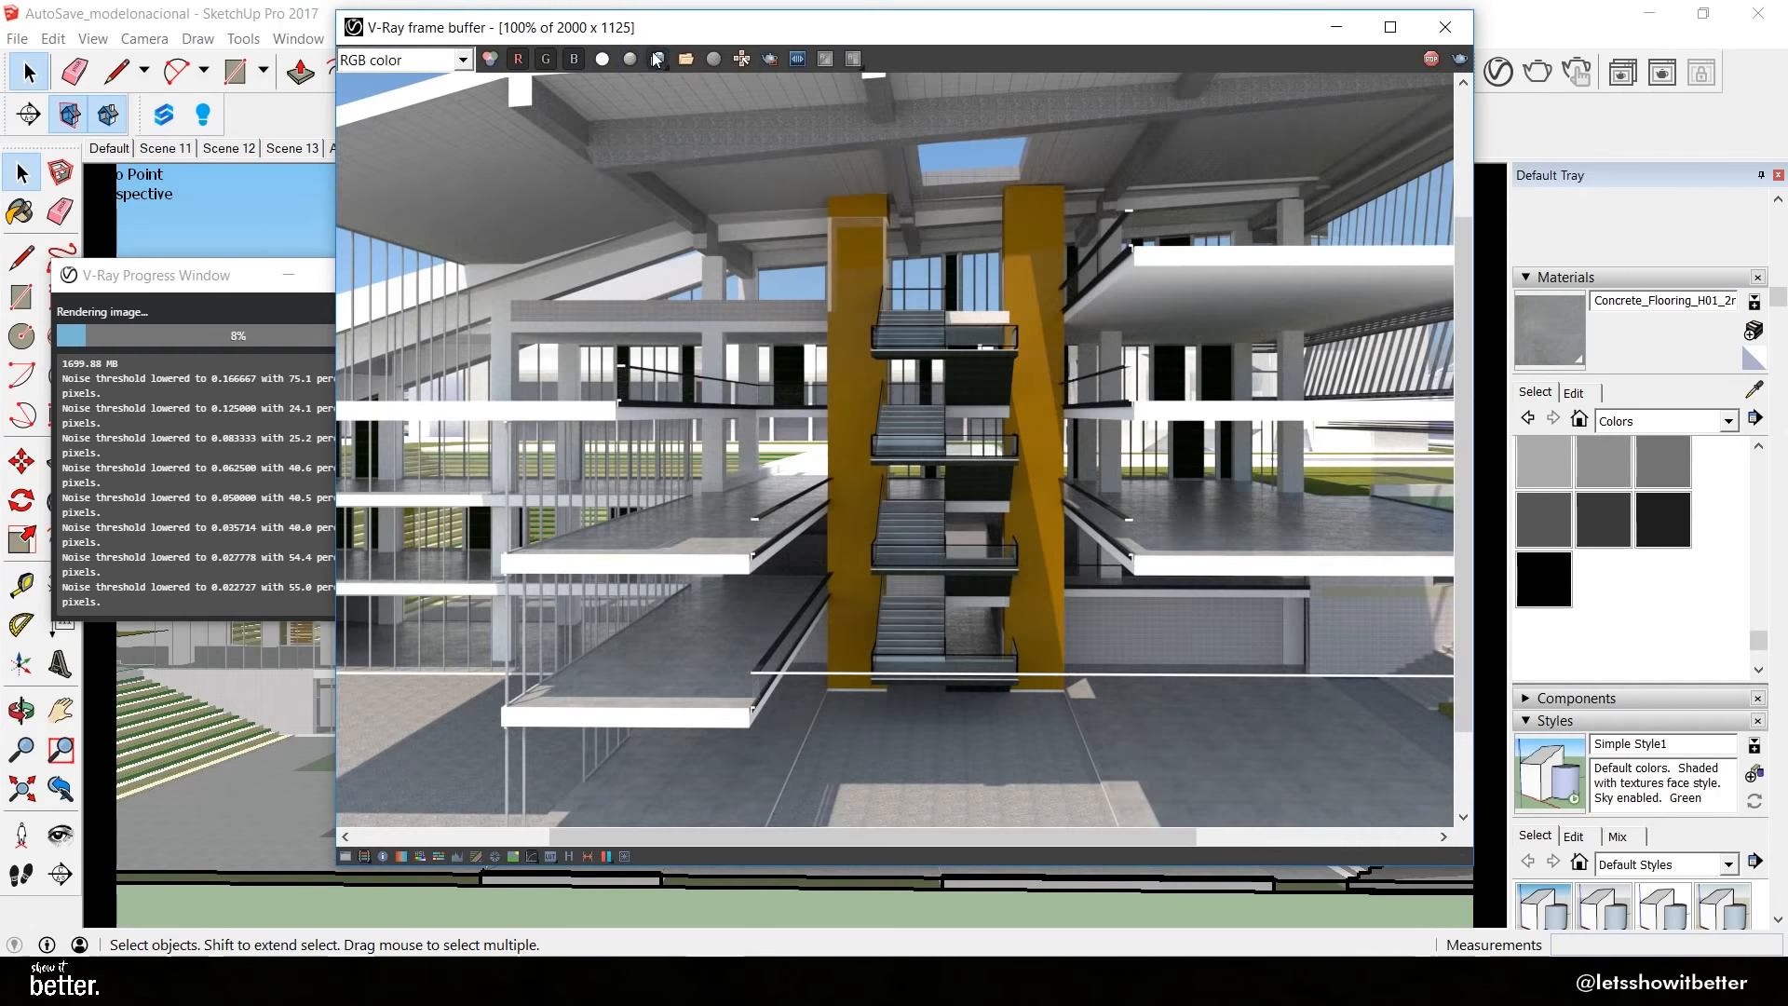
click(658, 58)
double_click(886, 381)
click(1029, 566)
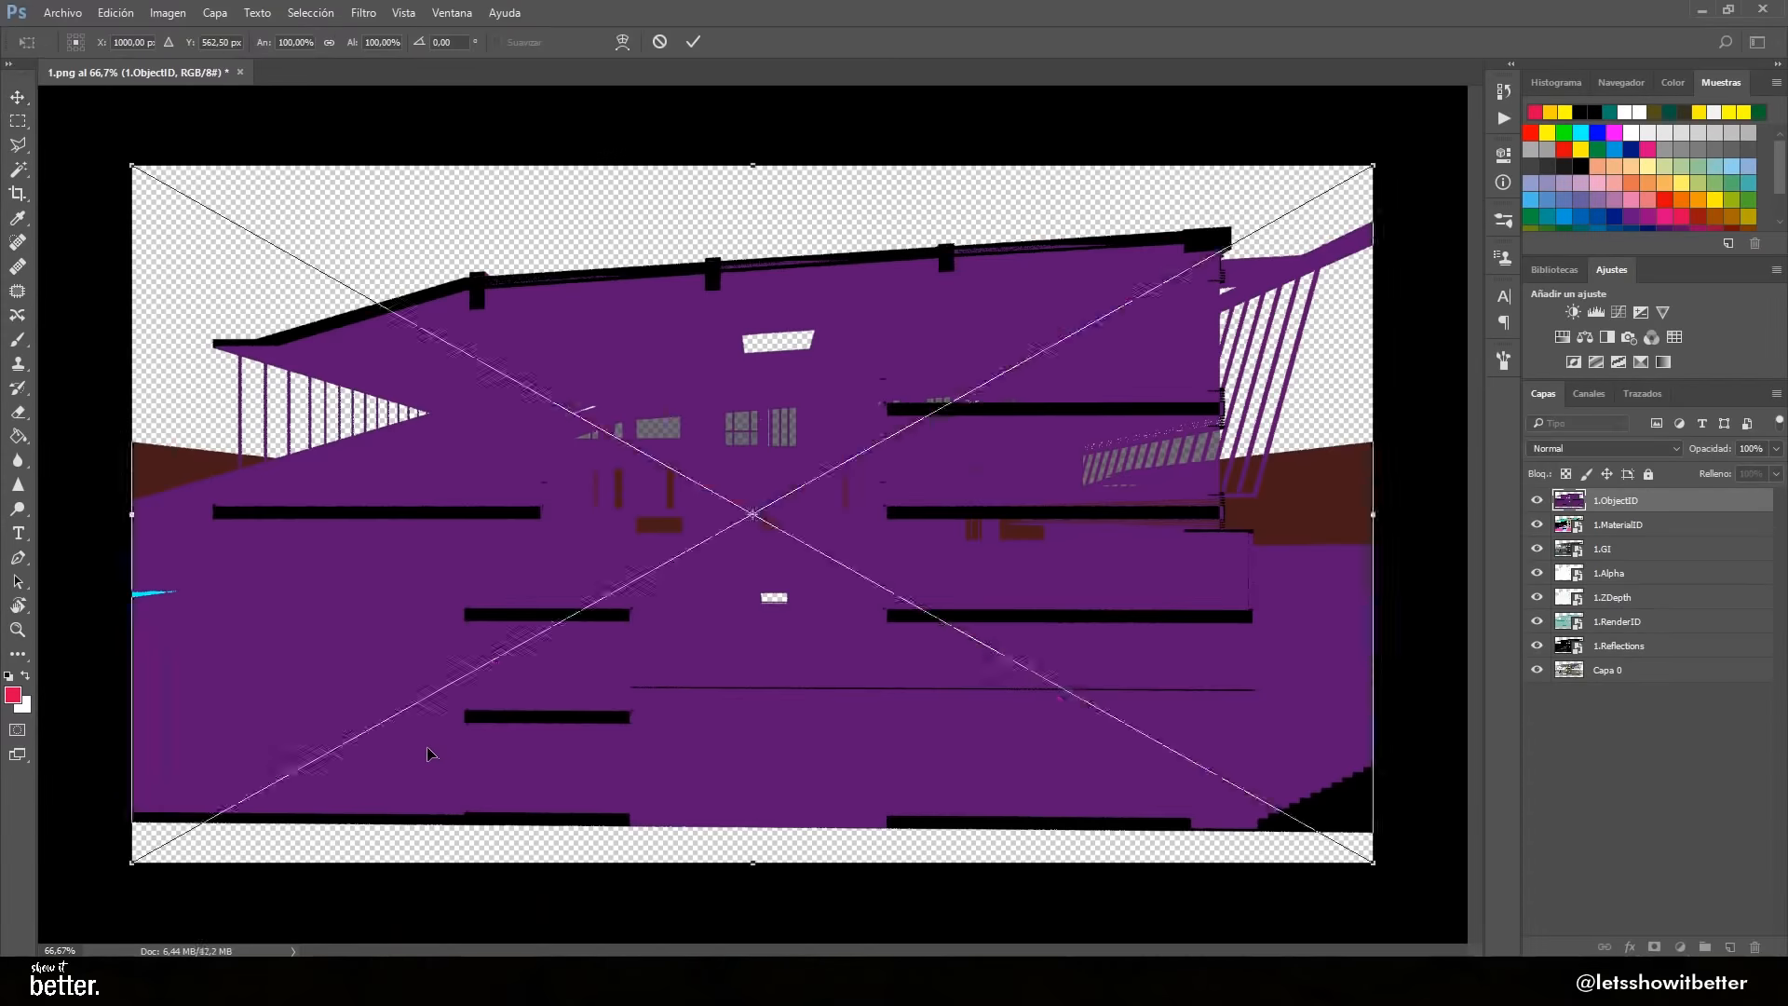
In Photoshop, place the 1.ObjectID pass, then scale the xray image to about 228% and fit it over the render
key(Return)
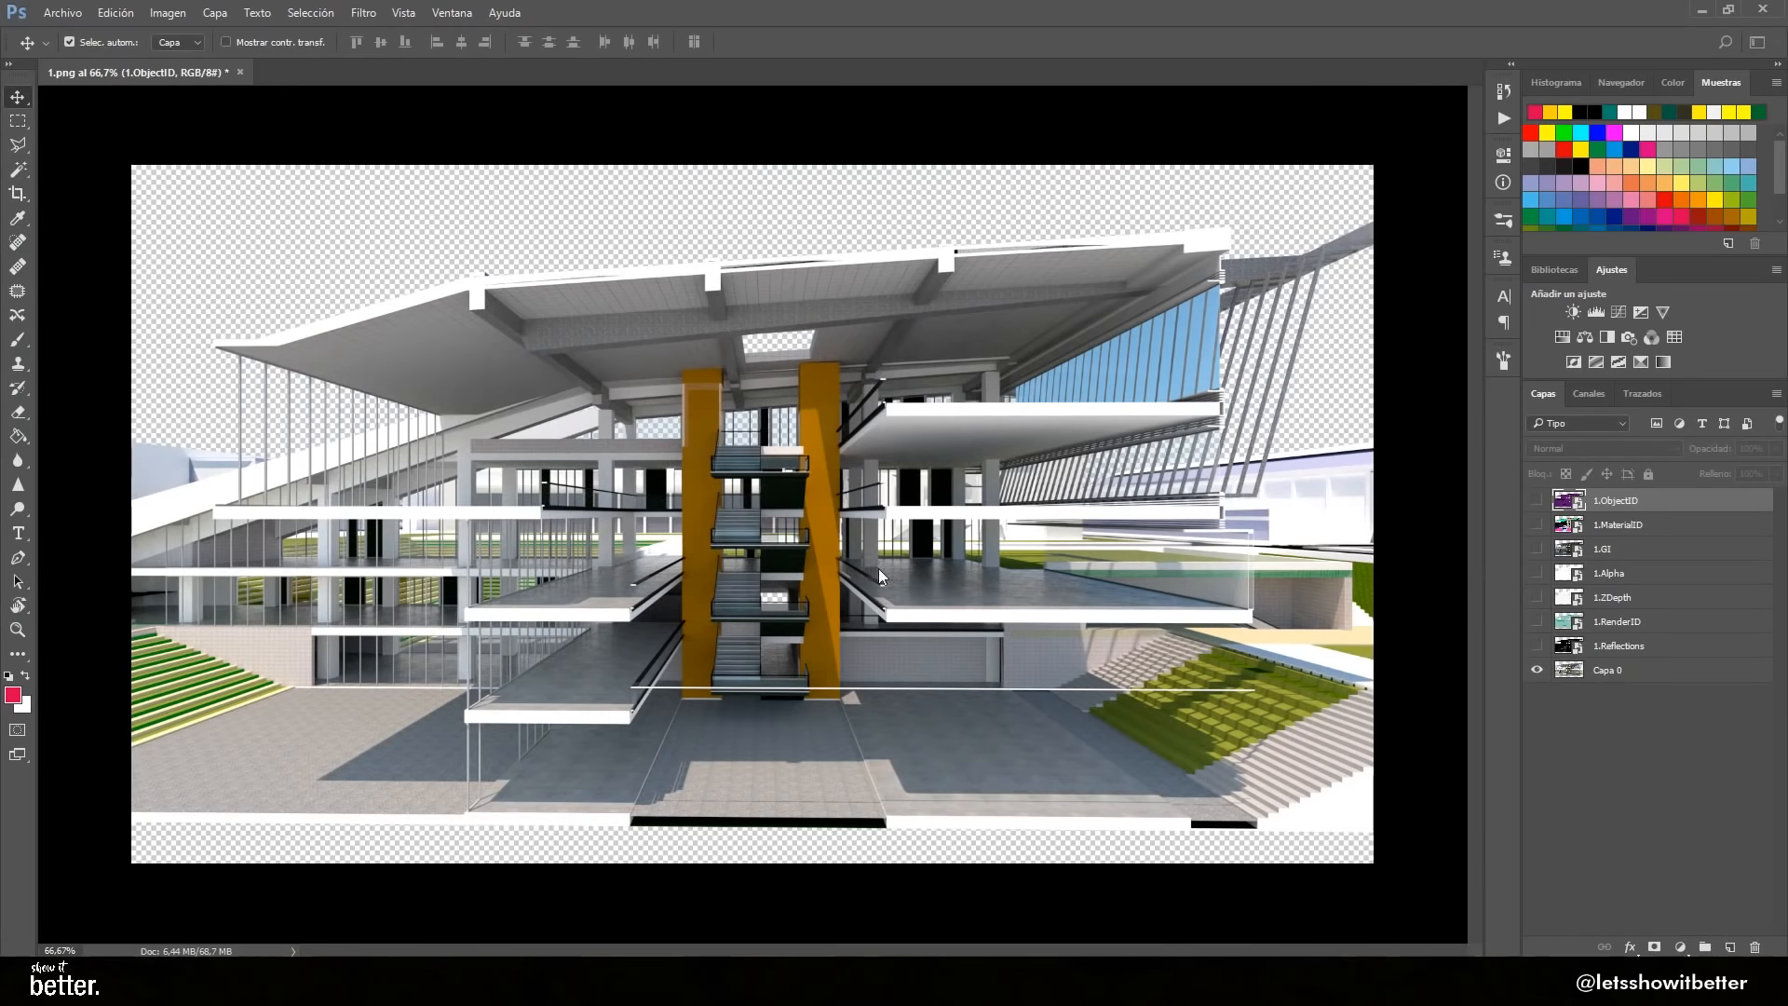
drag(879, 570, 533, 352)
drag(677, 431, 1373, 768)
drag(1176, 530, 1176, 586)
drag(1175, 586, 1187, 586)
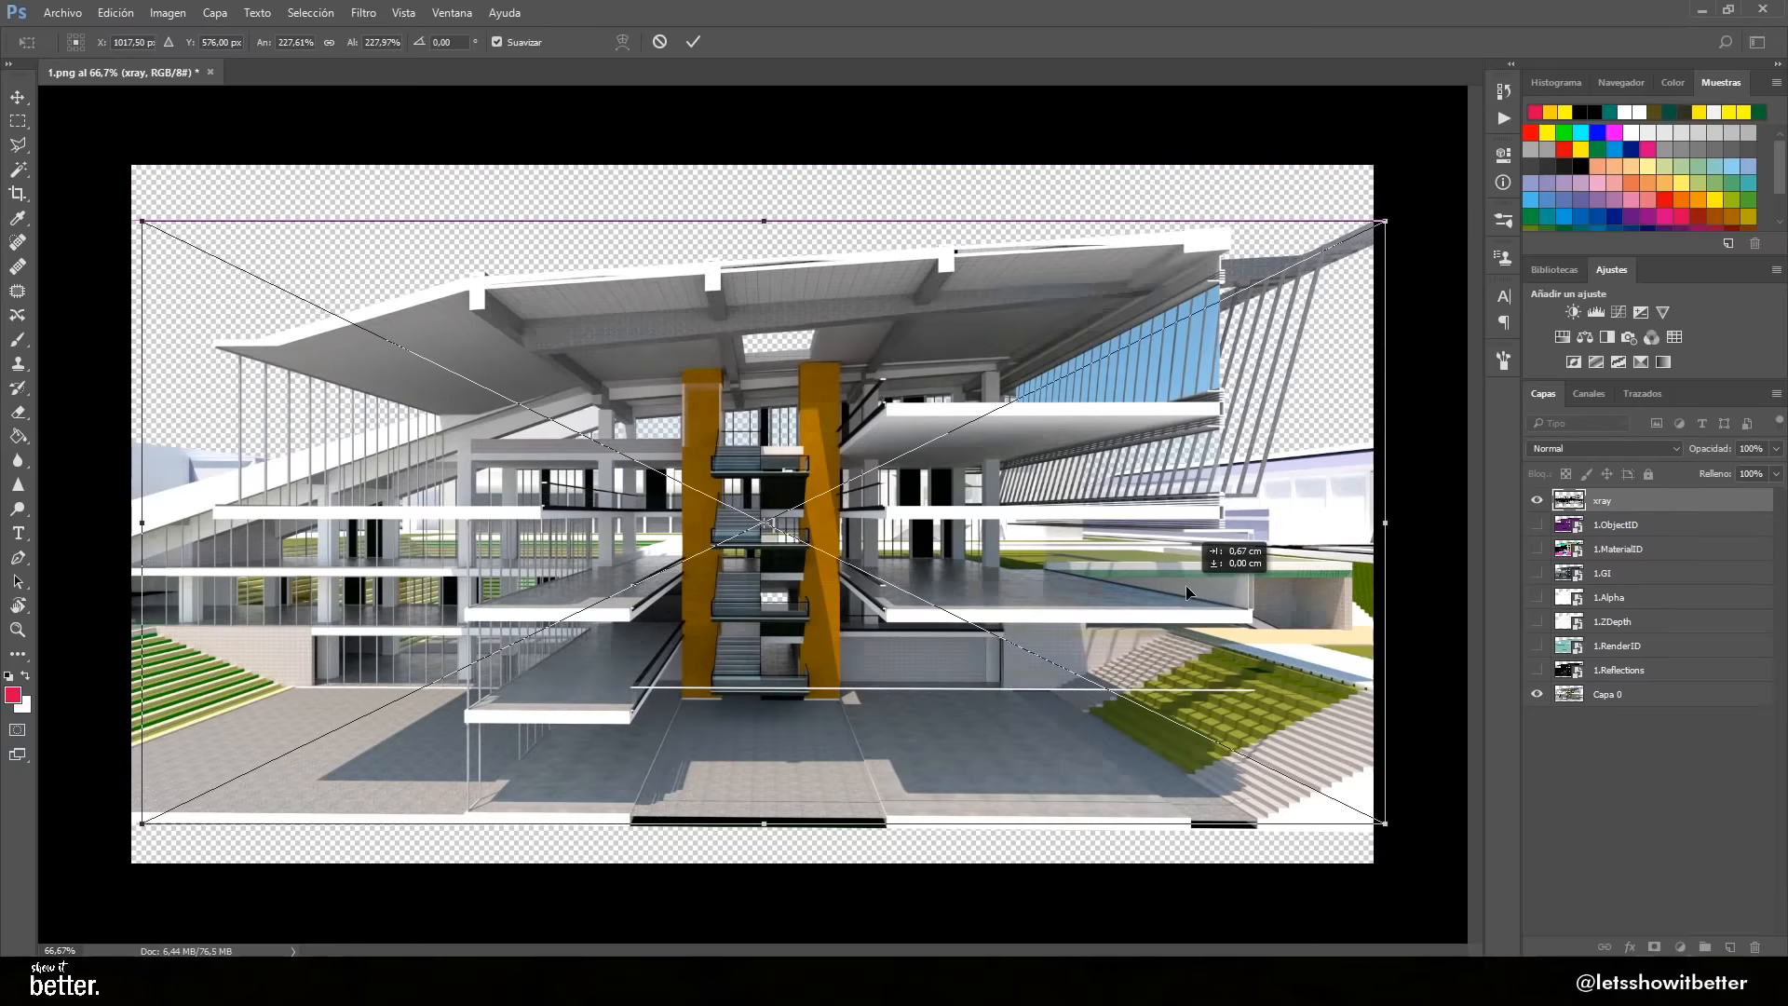
key(Return)
Set the xray layer's opacity to 23% and adjust its alignment over the render
key(2)
key(3)
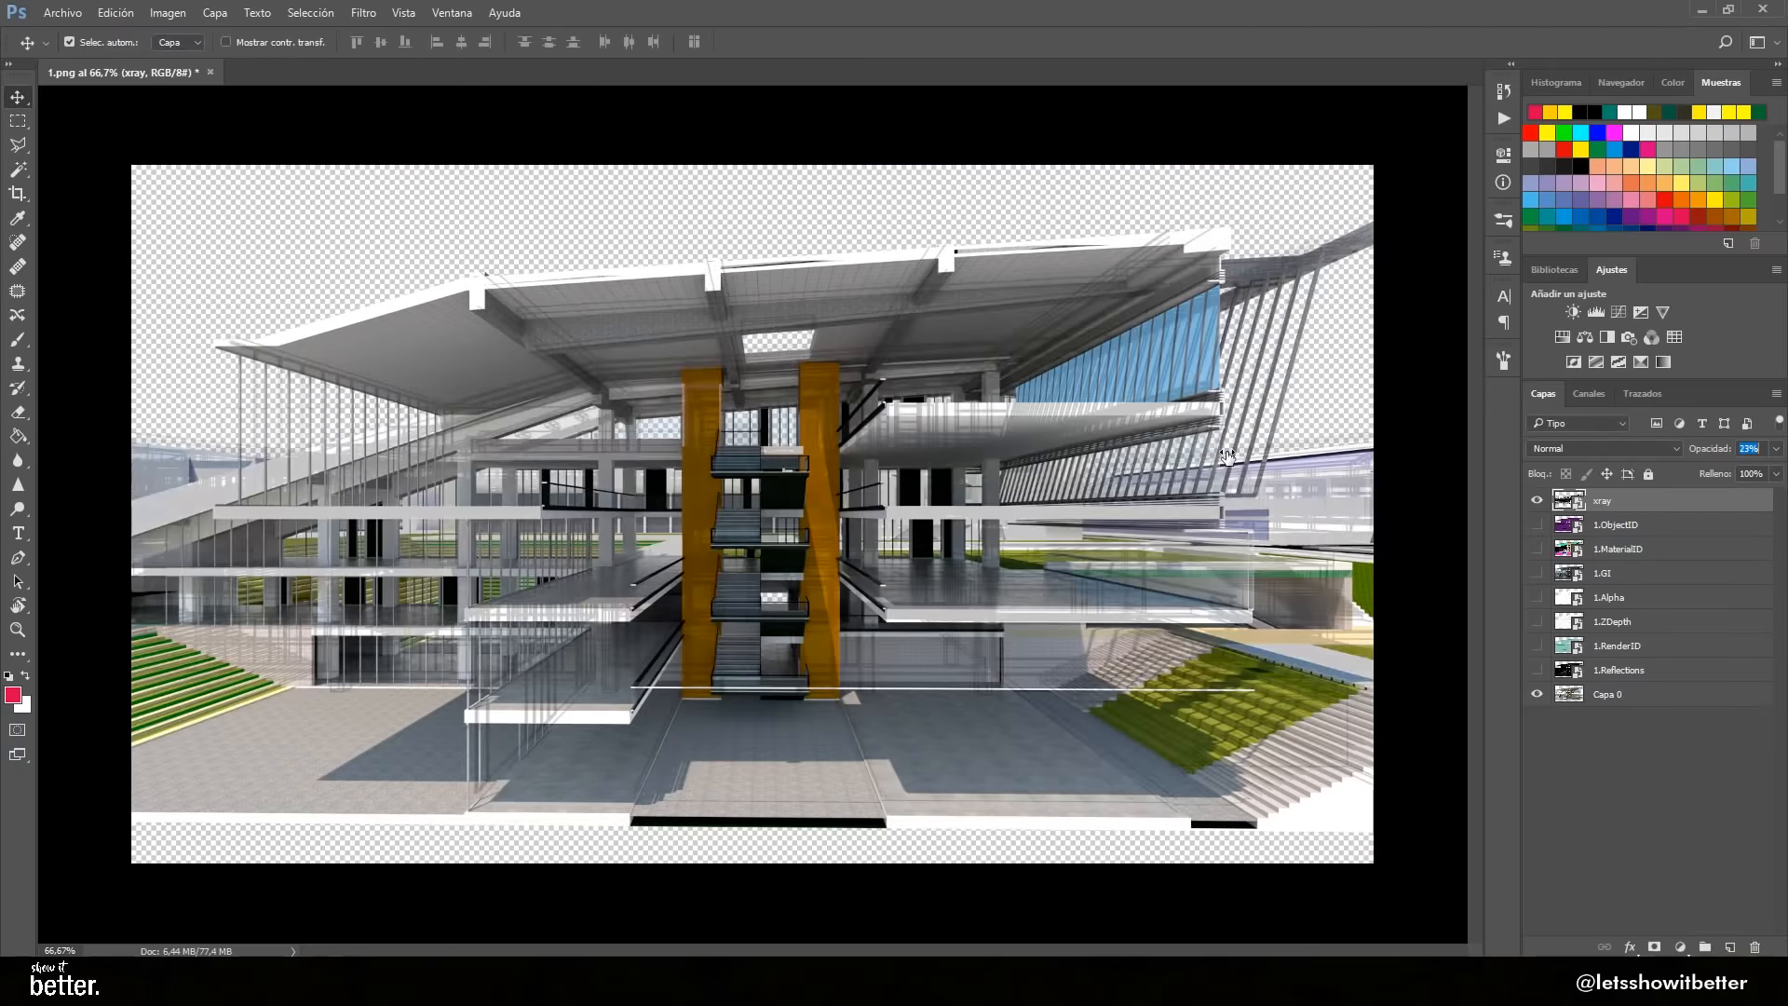
drag(1227, 456, 1210, 458)
Group all the layers from xray down to Capa 0 and add a white-filled layer beneath the group
shift+click(1639, 694)
key(ctrl+g)
click(1730, 948)
drag(1620, 501, 1620, 622)
key(g)
click(518, 570)
key(v)
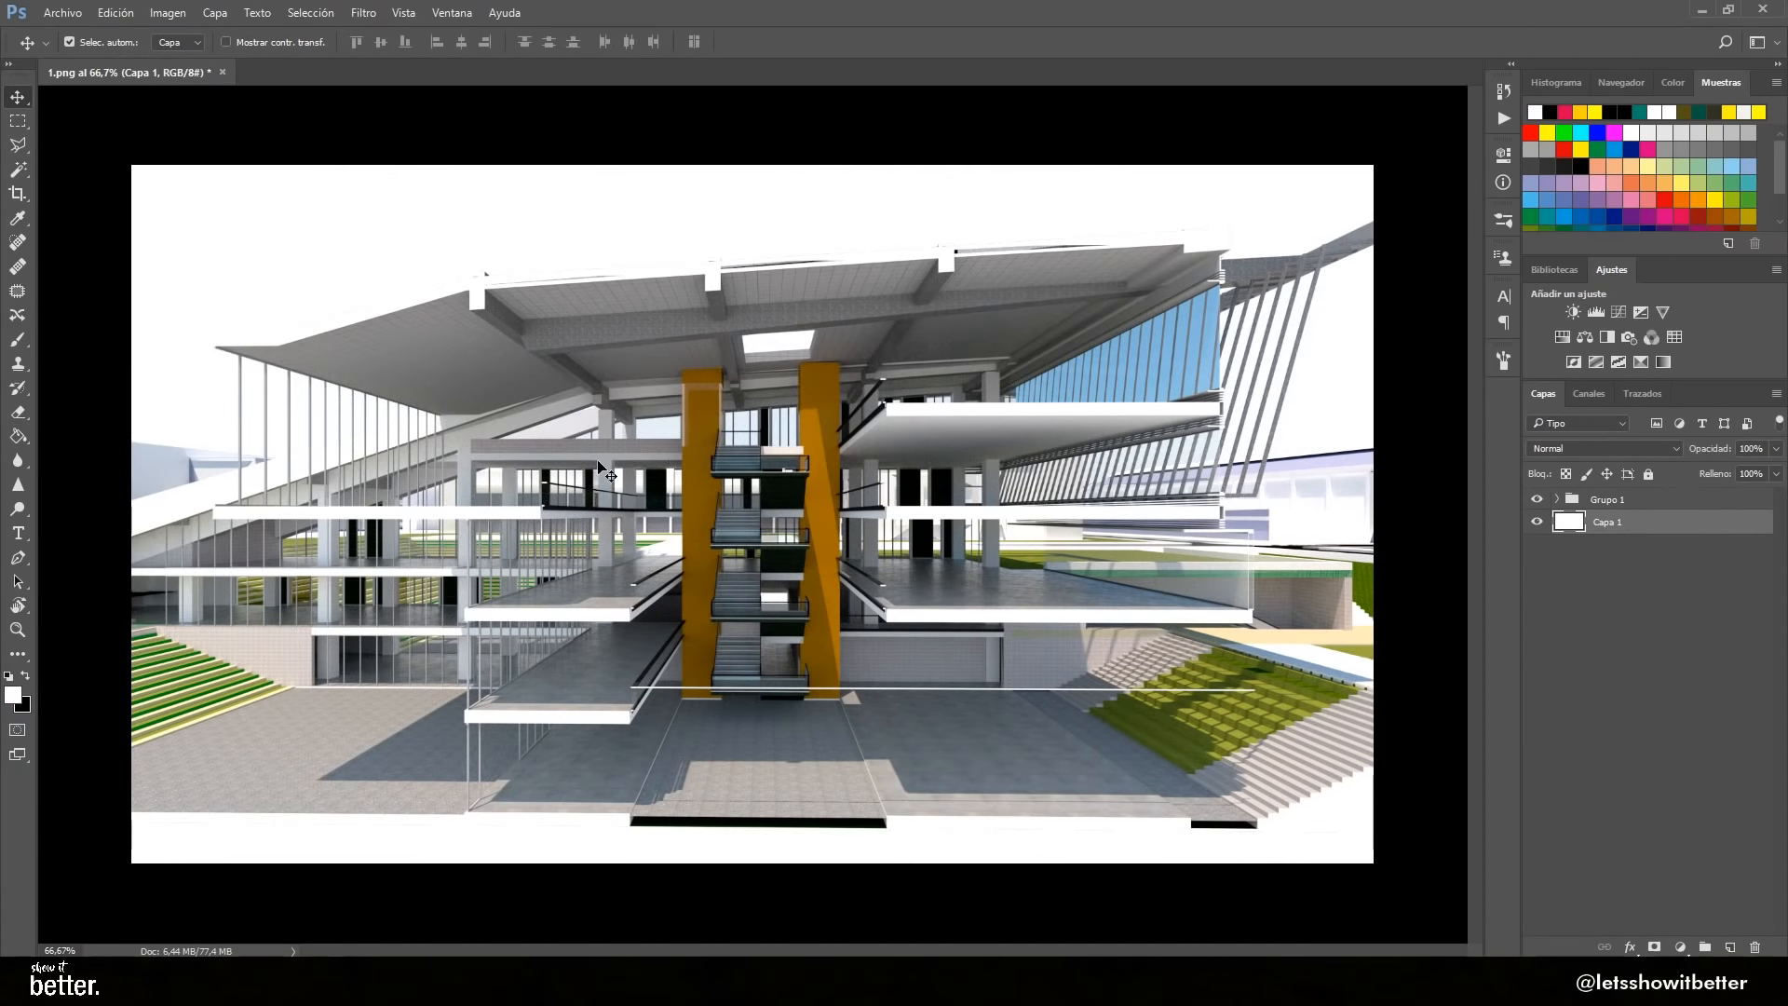
Extend the canvas above the building with the Crop tool and fill the added area white
key(c)
drag(752, 165, 752, 147)
key(Return)
key(g)
click(751, 318)
key(v)
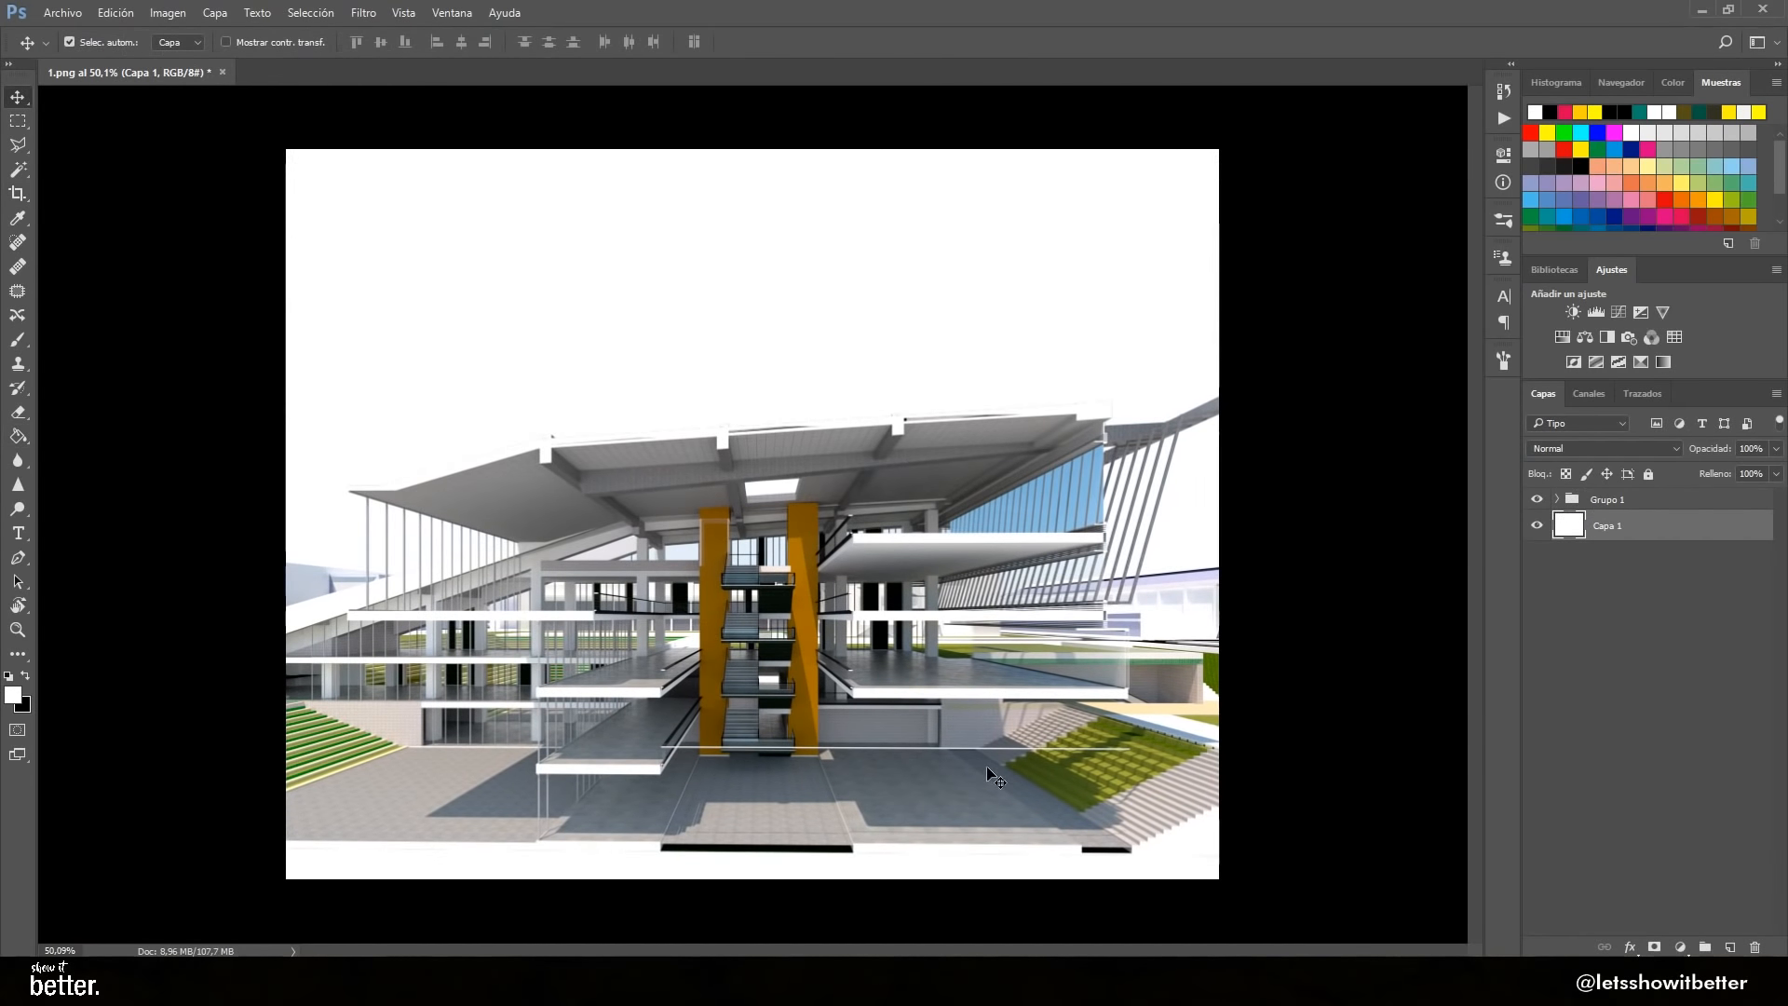
Widen the canvas on both sides of the building and fill the added strips white
key(c)
drag(1219, 514, 1257, 514)
drag(250, 512, 184, 514)
key(Return)
key(v)
key(g)
click(1282, 634)
key(v)
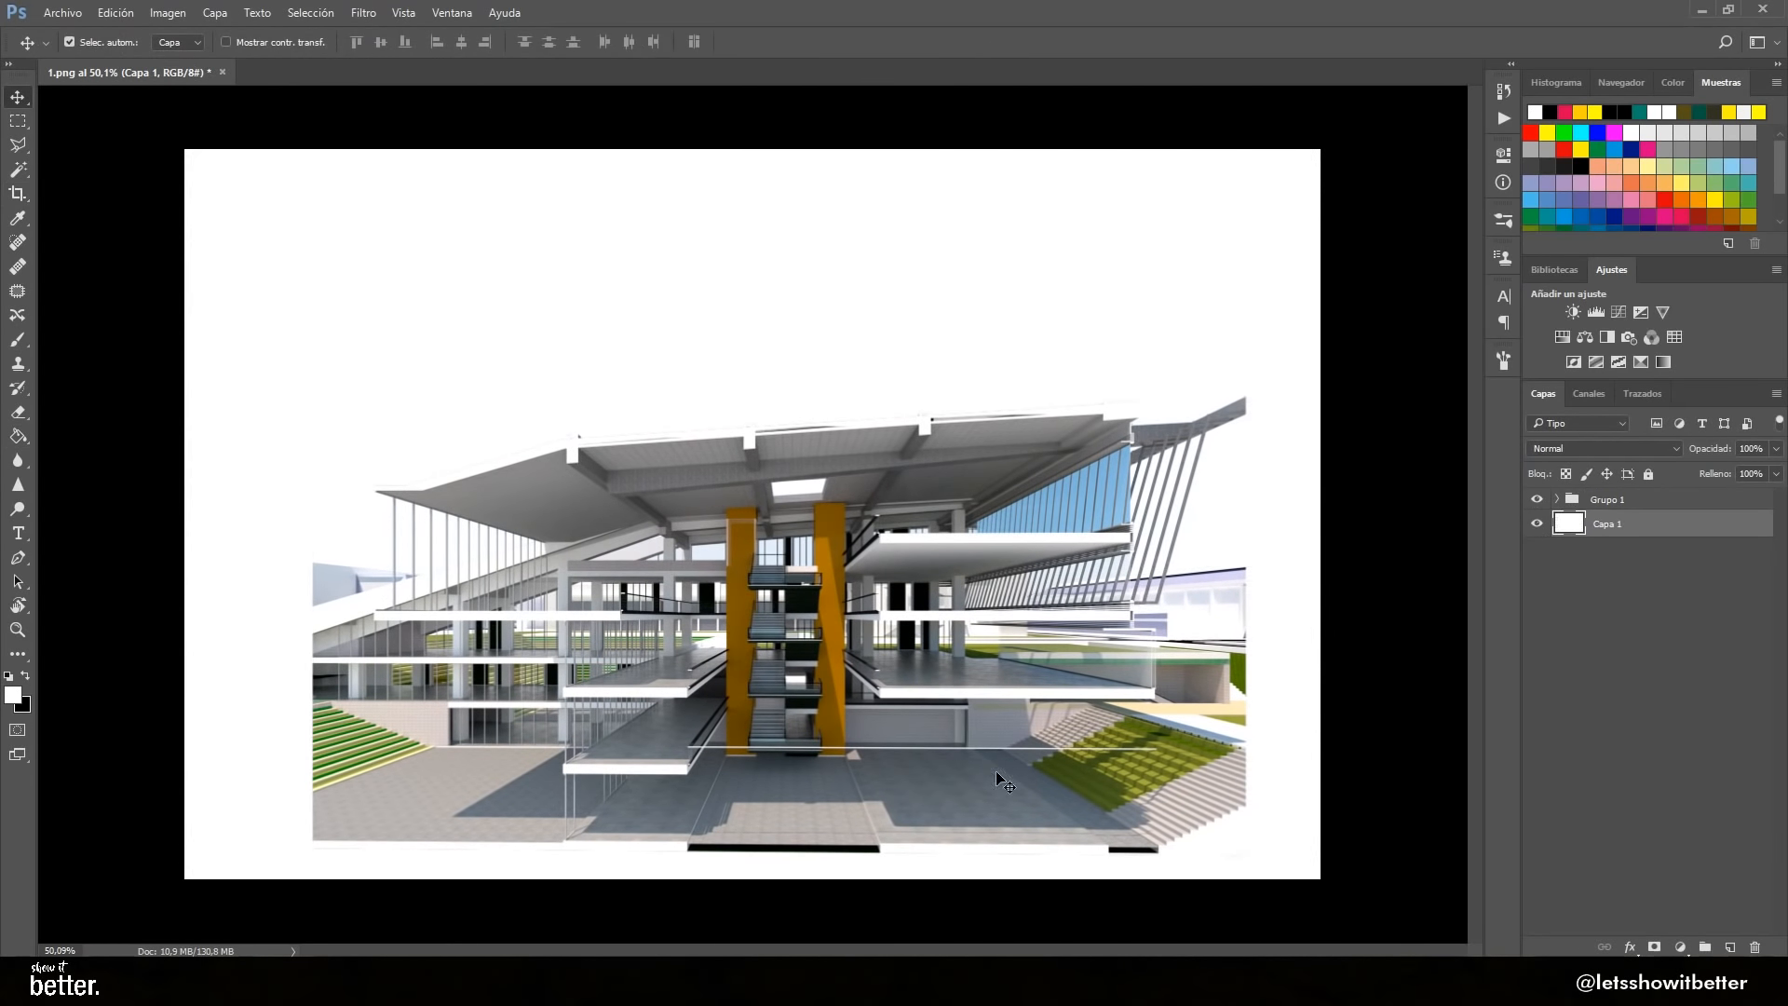
Show the 1.ObjectID pass and select its black section-cut areas with the Magic Wand
click(1557, 500)
click(1537, 551)
click(1632, 552)
key(w)
click(1082, 538)
key(m)
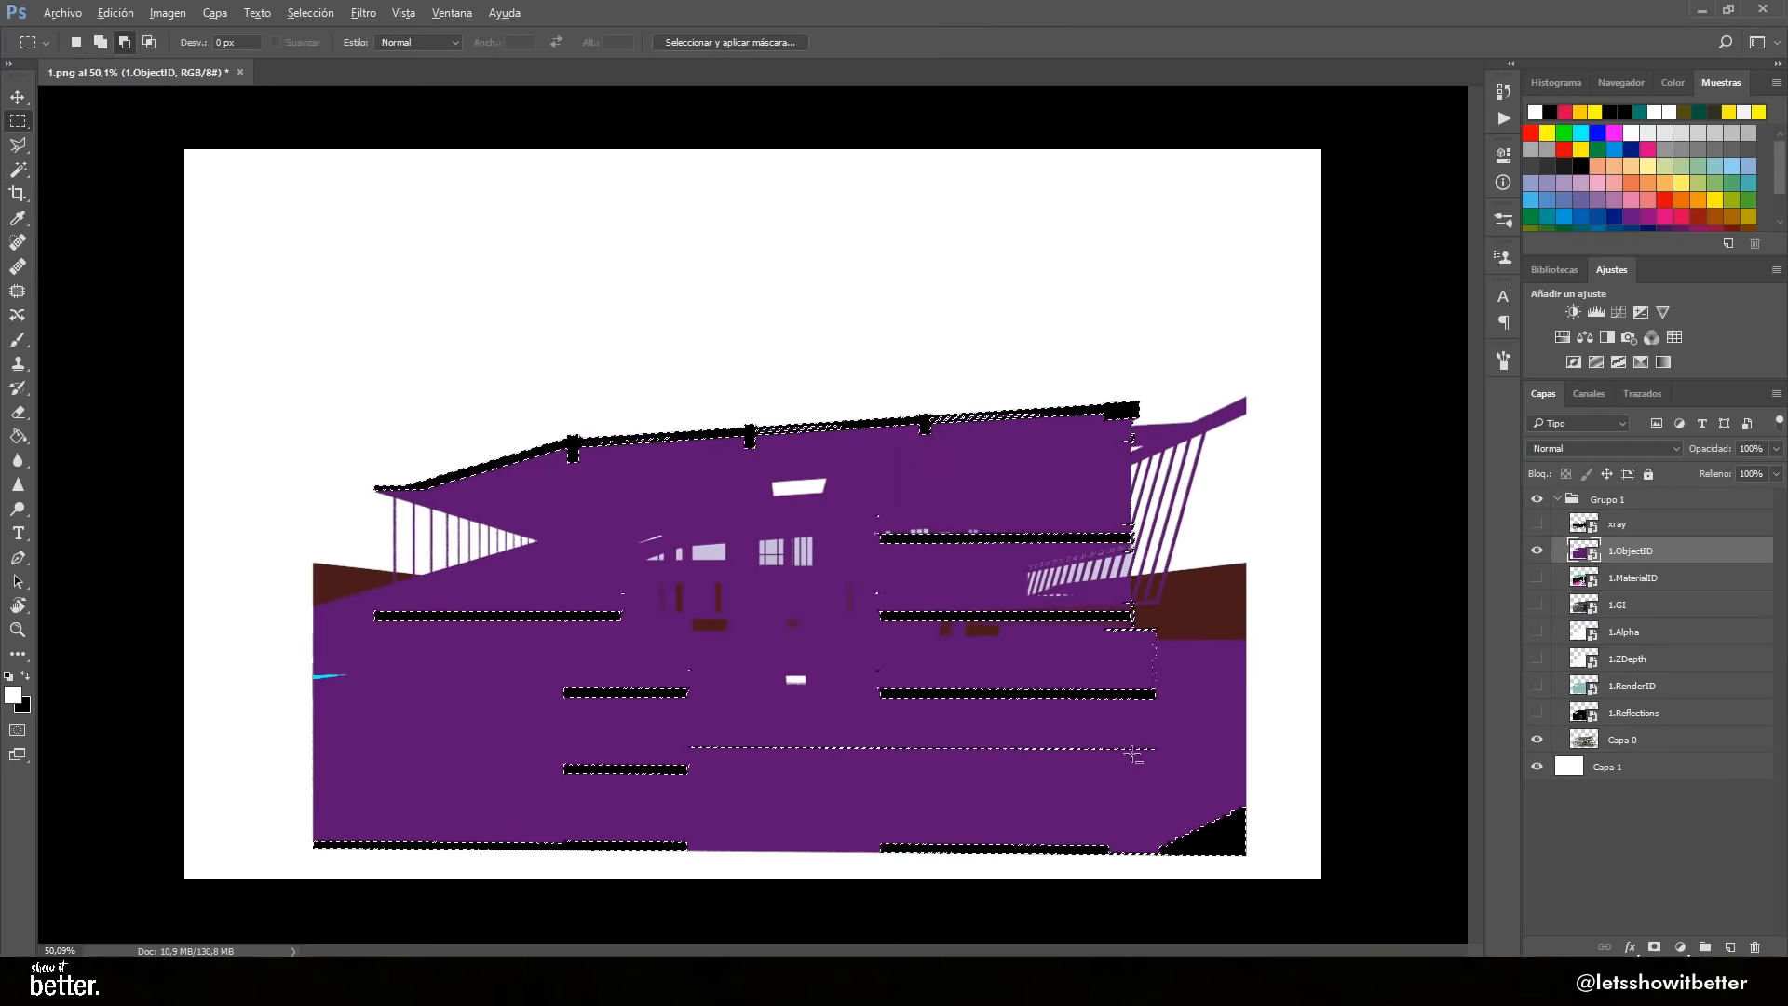
Try filling the section-cut selection with black on a new layer, and undo the fill
click(1536, 551)
click(1666, 505)
click(1729, 947)
key(g)
key(x)
click(1006, 615)
key(v)
scroll(987, 670, up, 13)
key(ctrl+z)
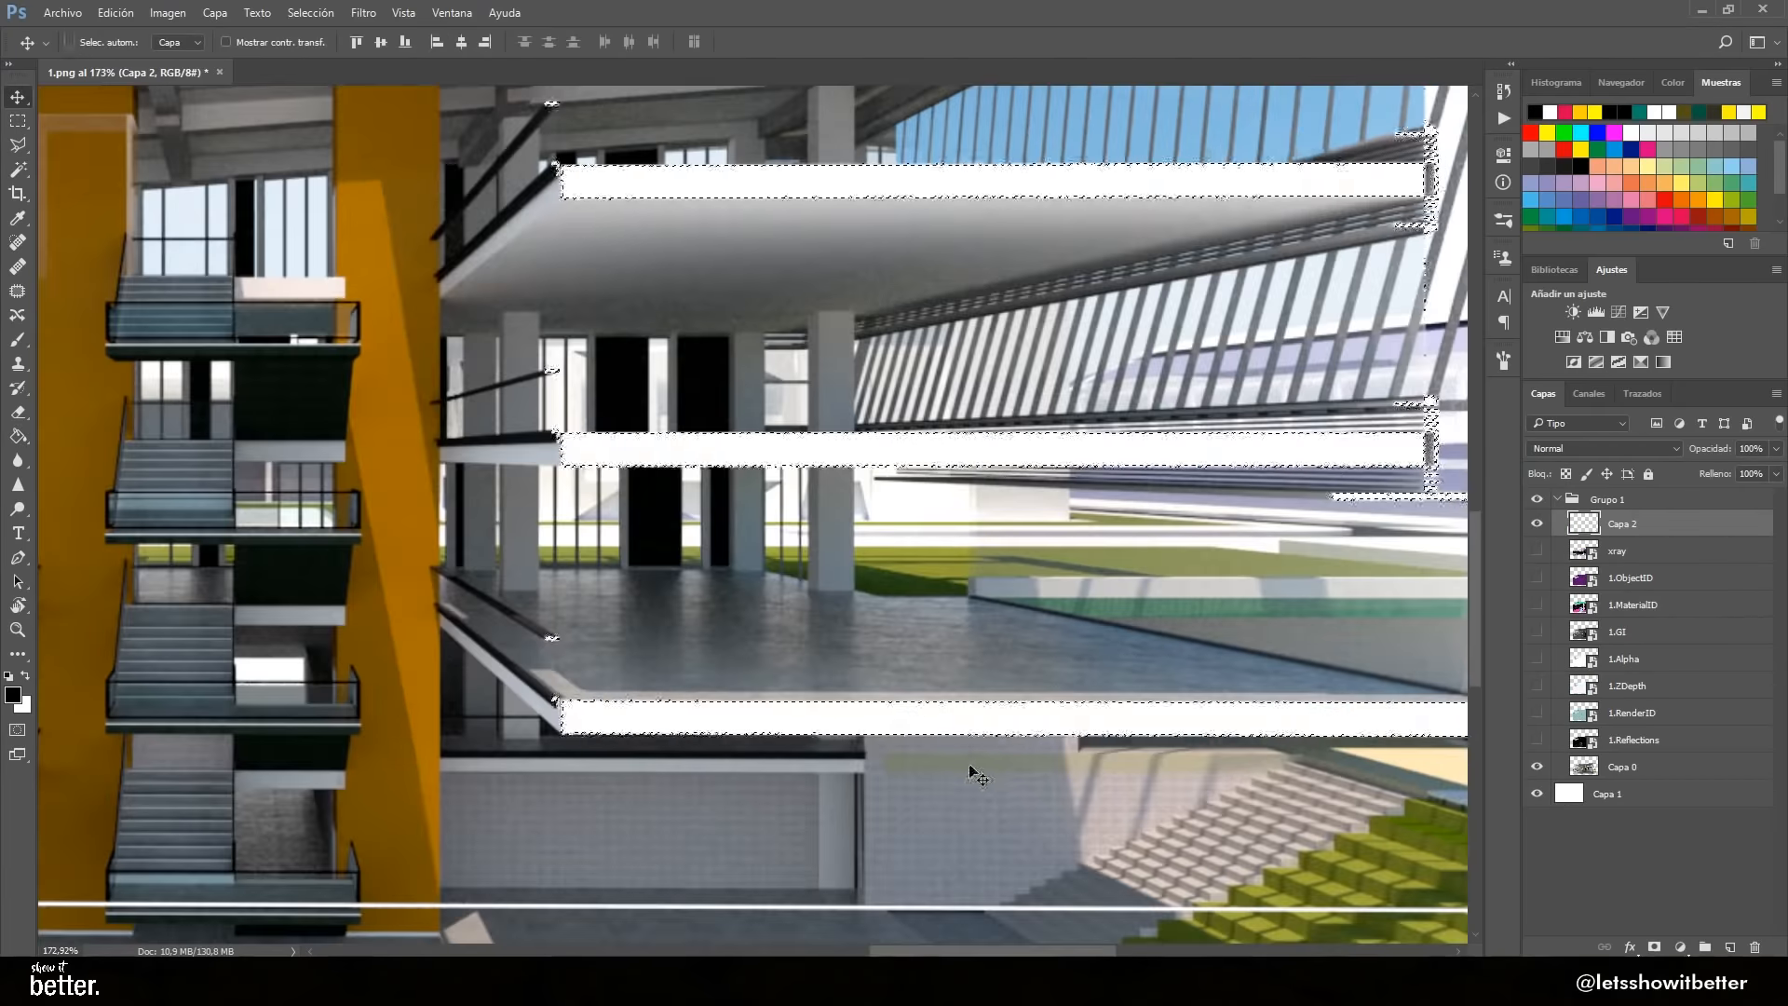
Check the section-cut selection edges against the 1.RenderID pass, clear the selection, and hide the pass again
click(1536, 713)
scroll(1257, 704, down, 4)
key(ctrl+z)
click(1537, 523)
click(1632, 712)
key(w)
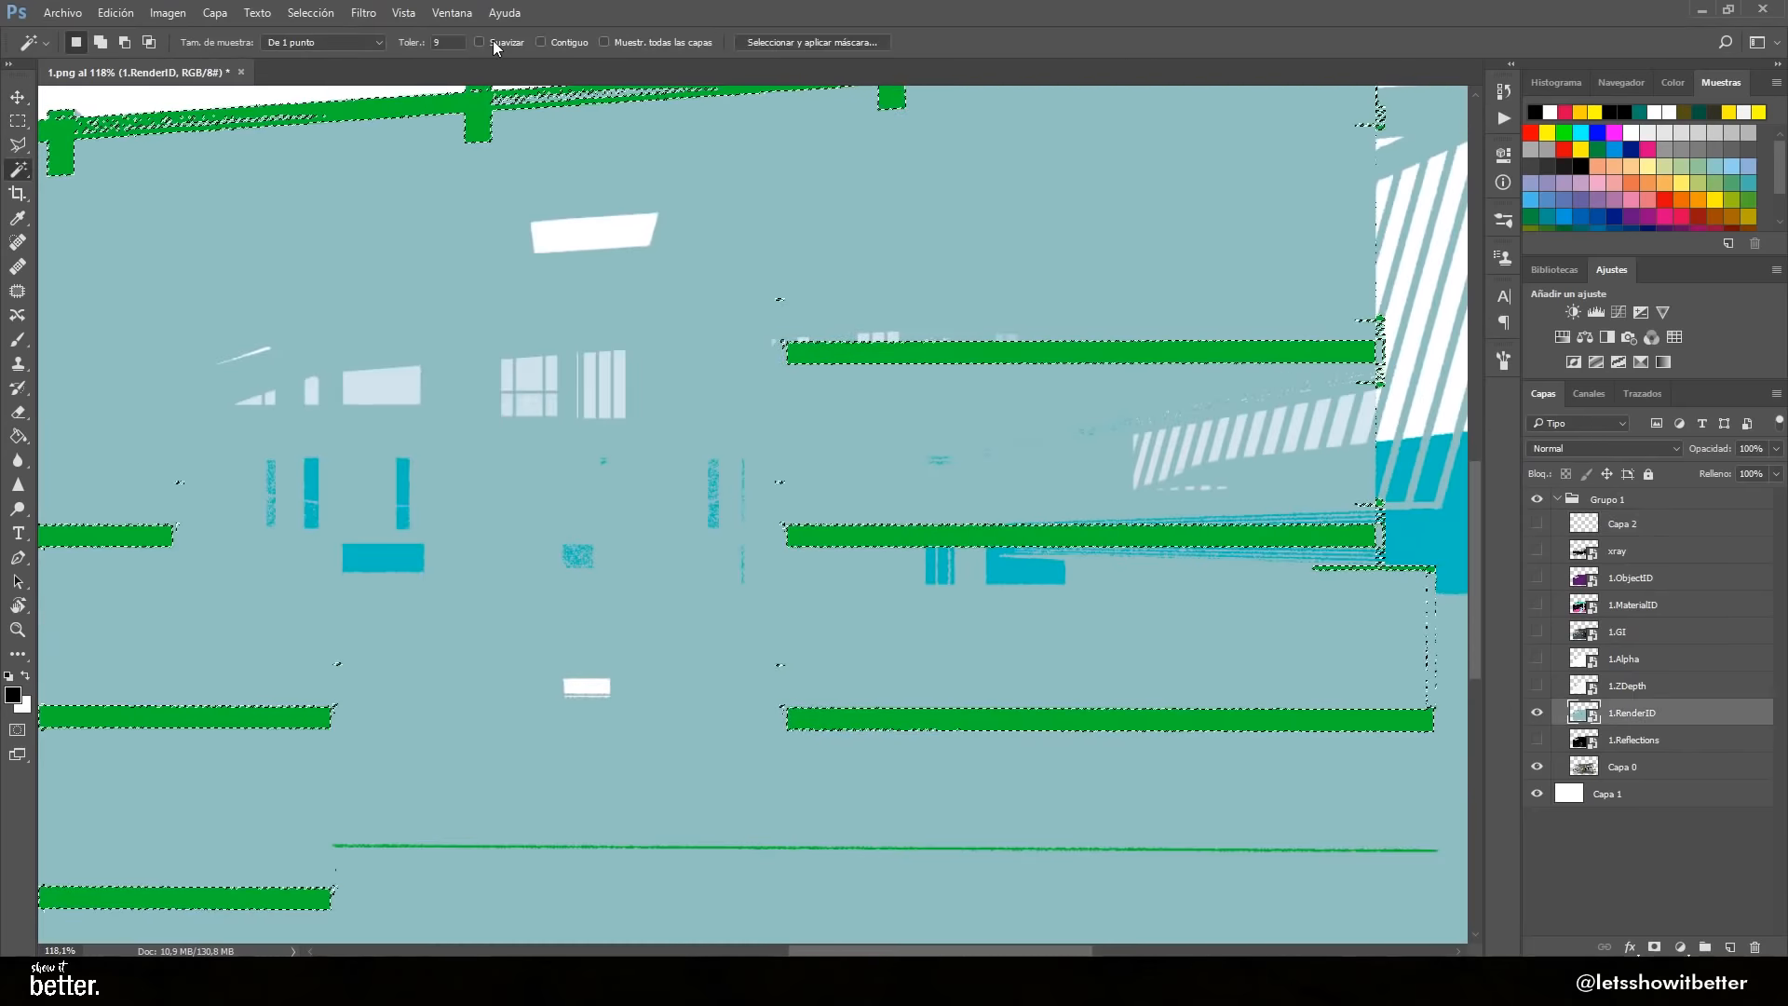
scroll(877, 333, up, 17)
right_click(563, 426)
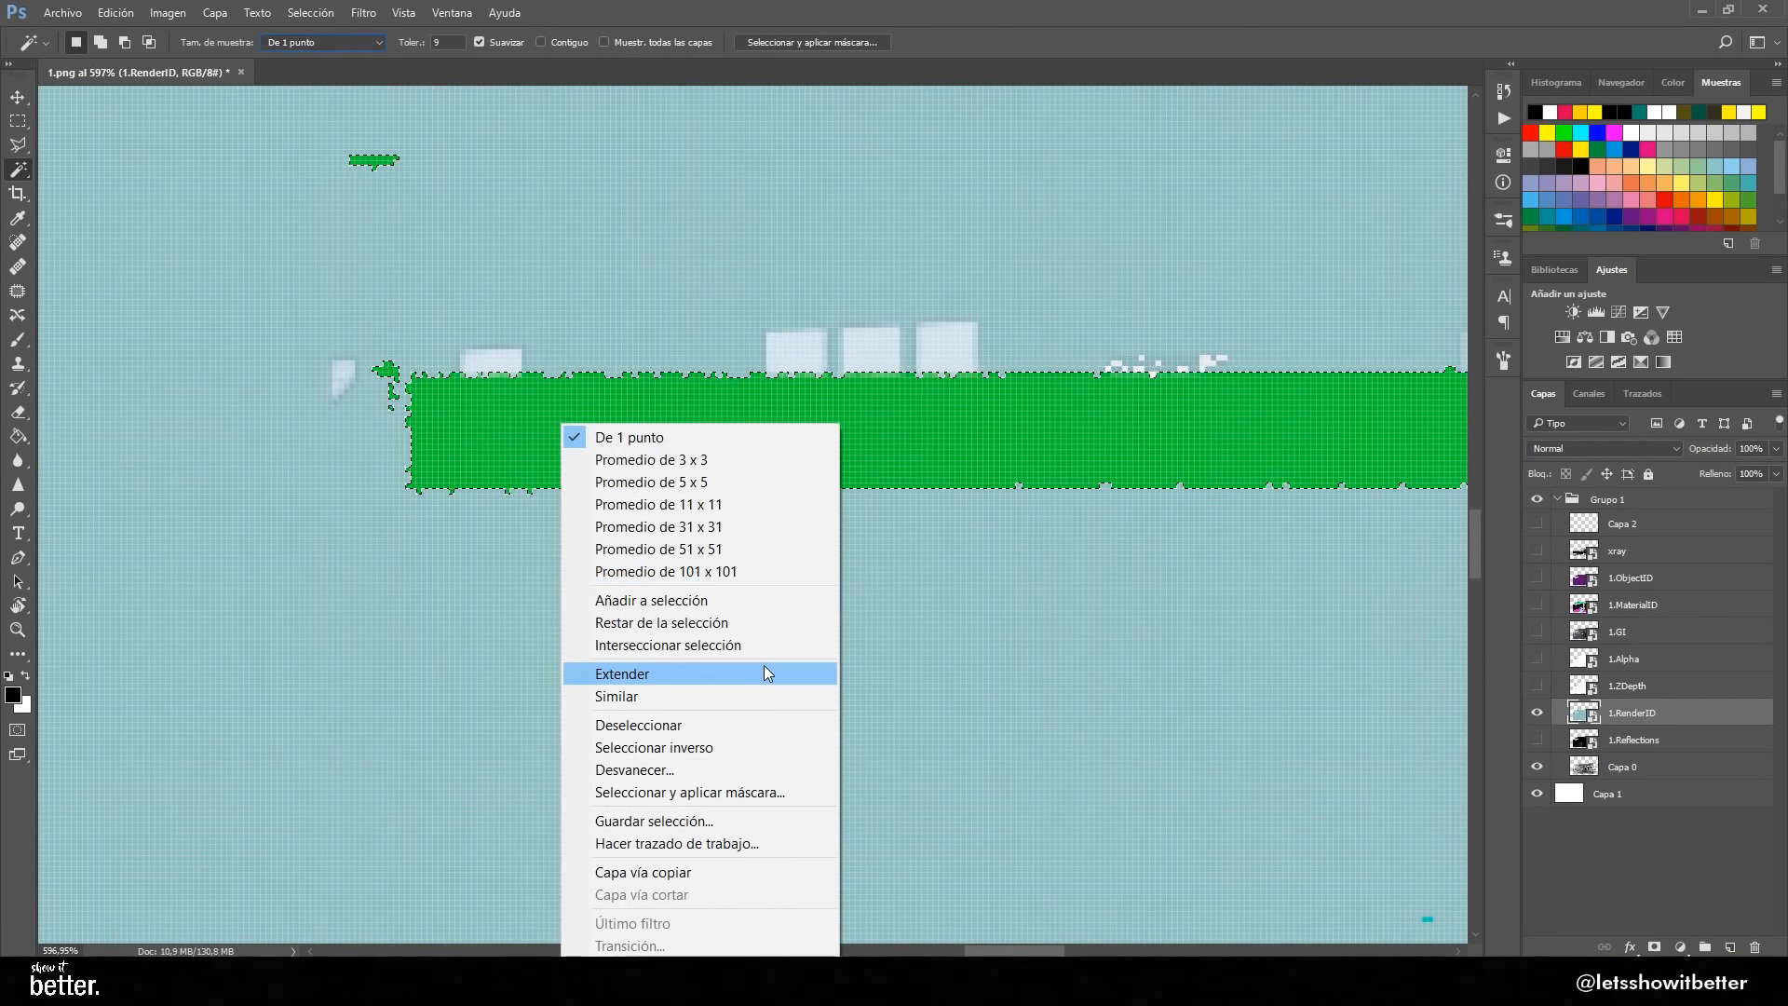
click(766, 747)
key(v)
key(ctrl+0)
click(1536, 713)
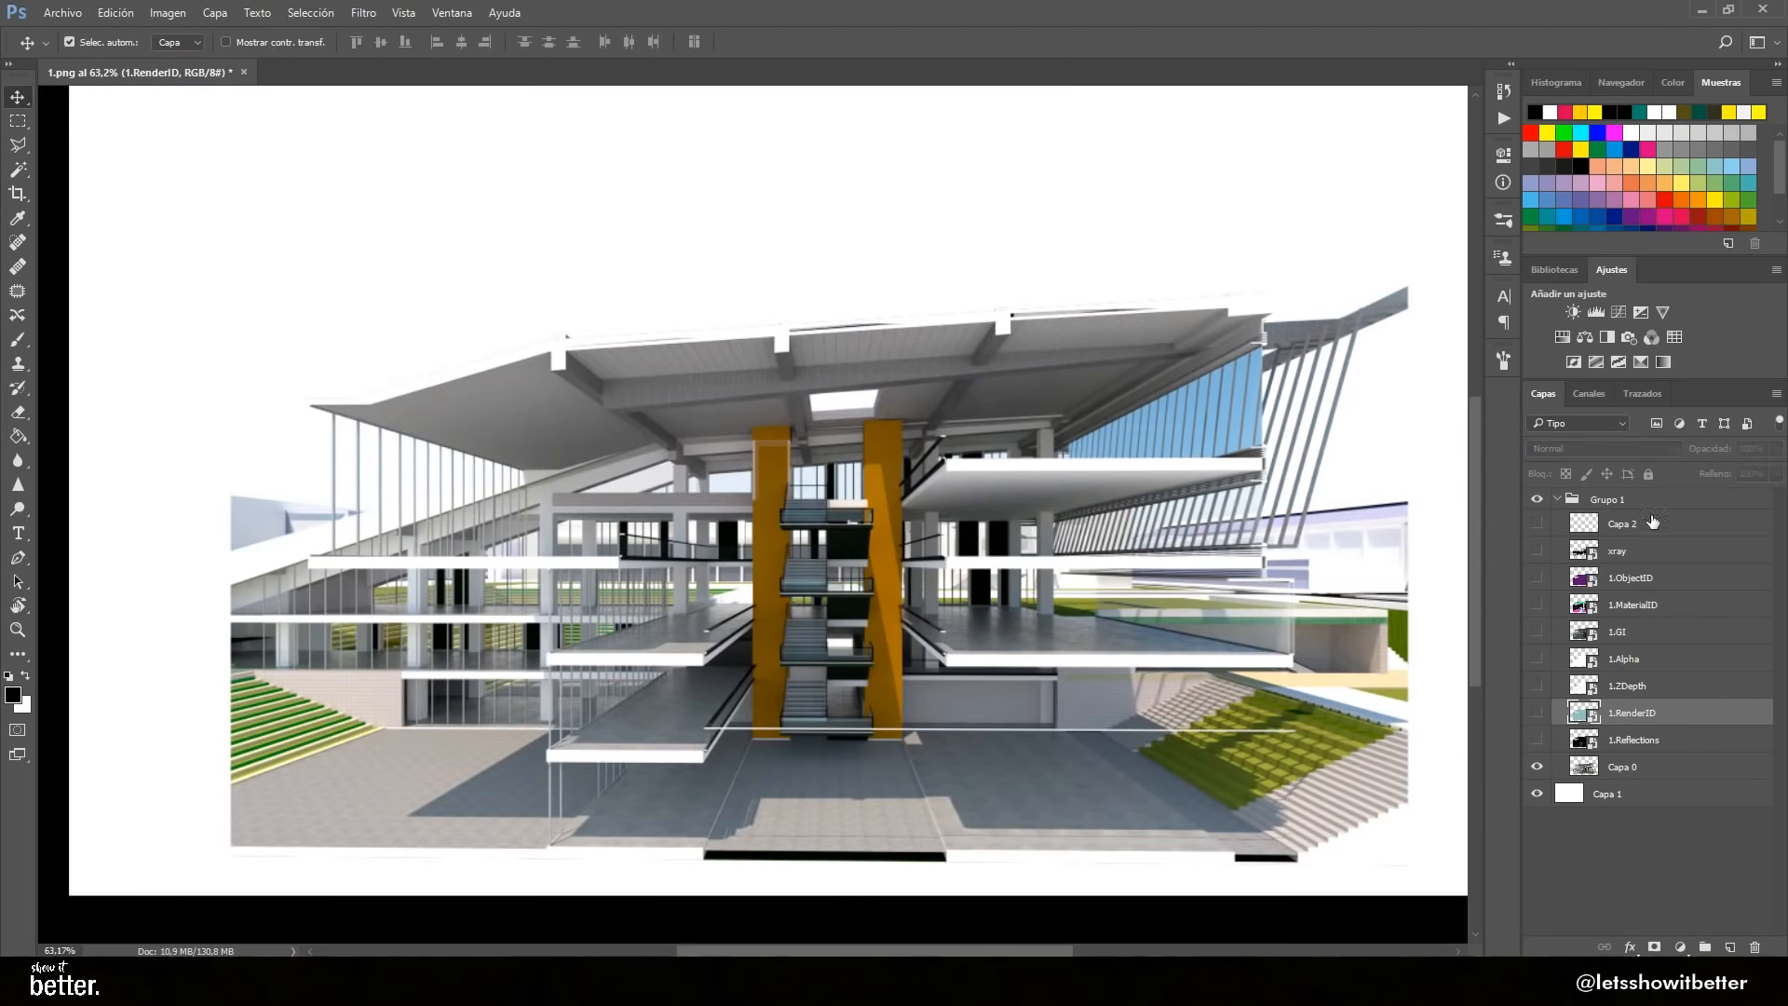
Add a new layer for the section cuts and a dark grey backdrop layer beneath the group
click(1727, 948)
key(l)
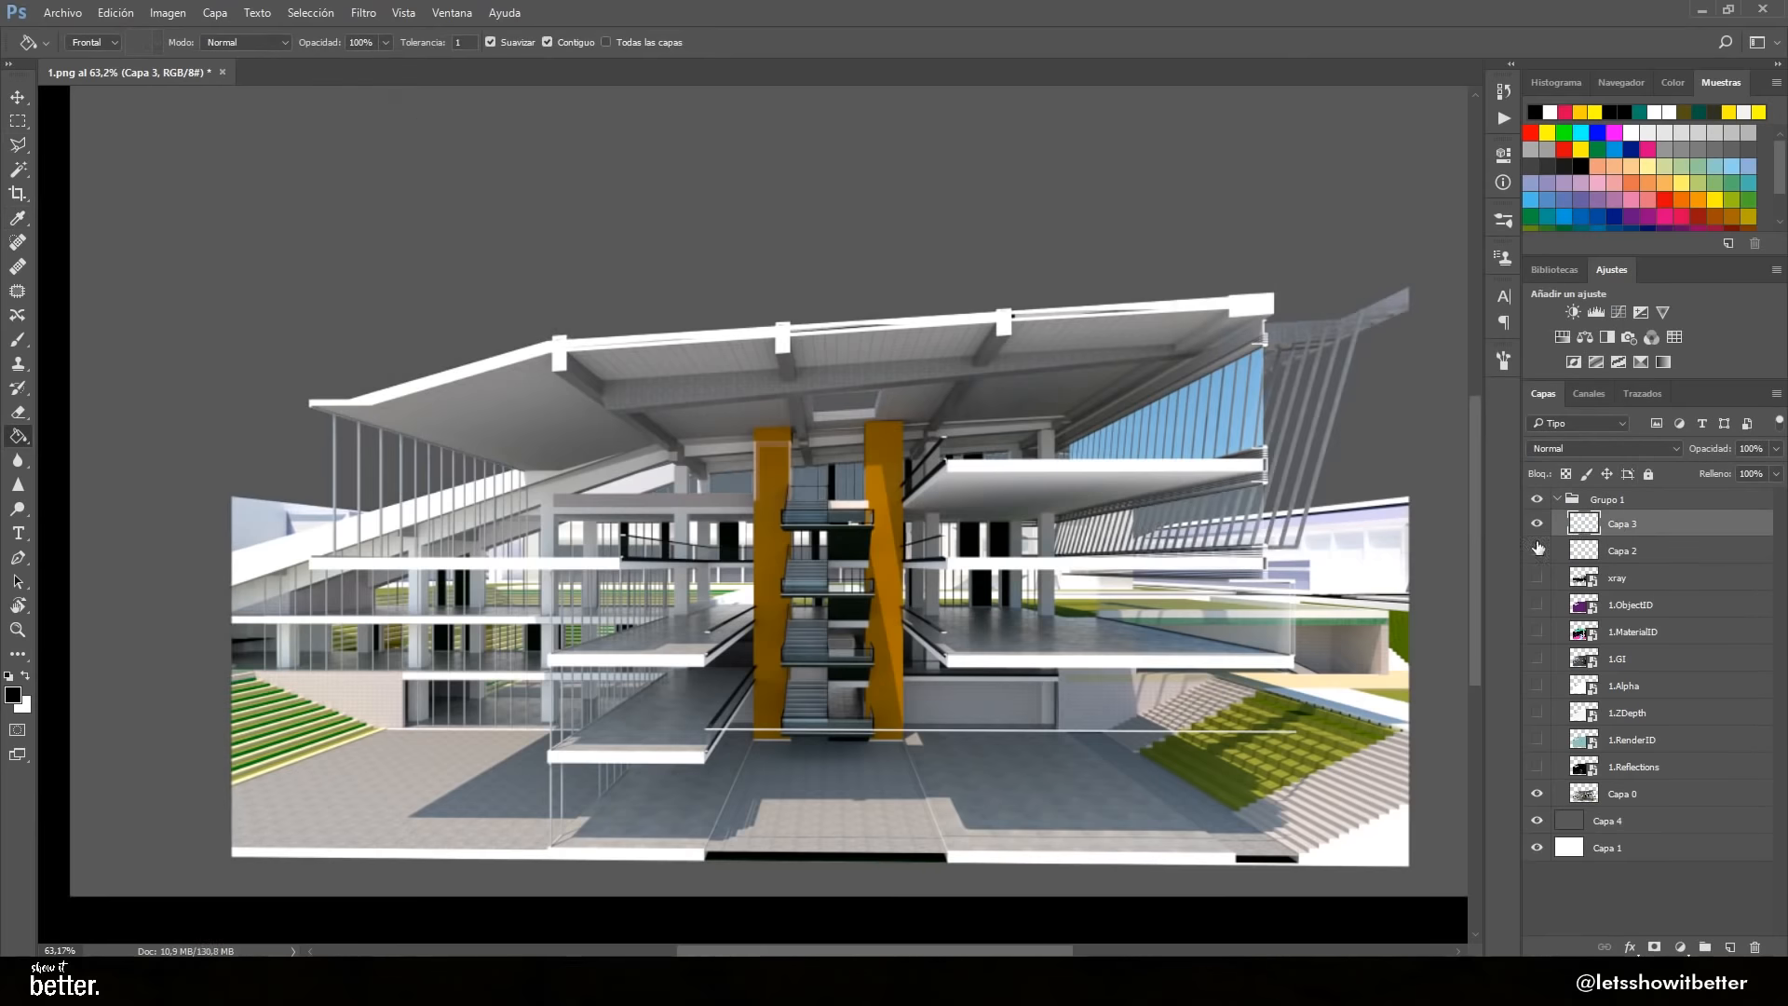
scroll(816, 658, up, 5)
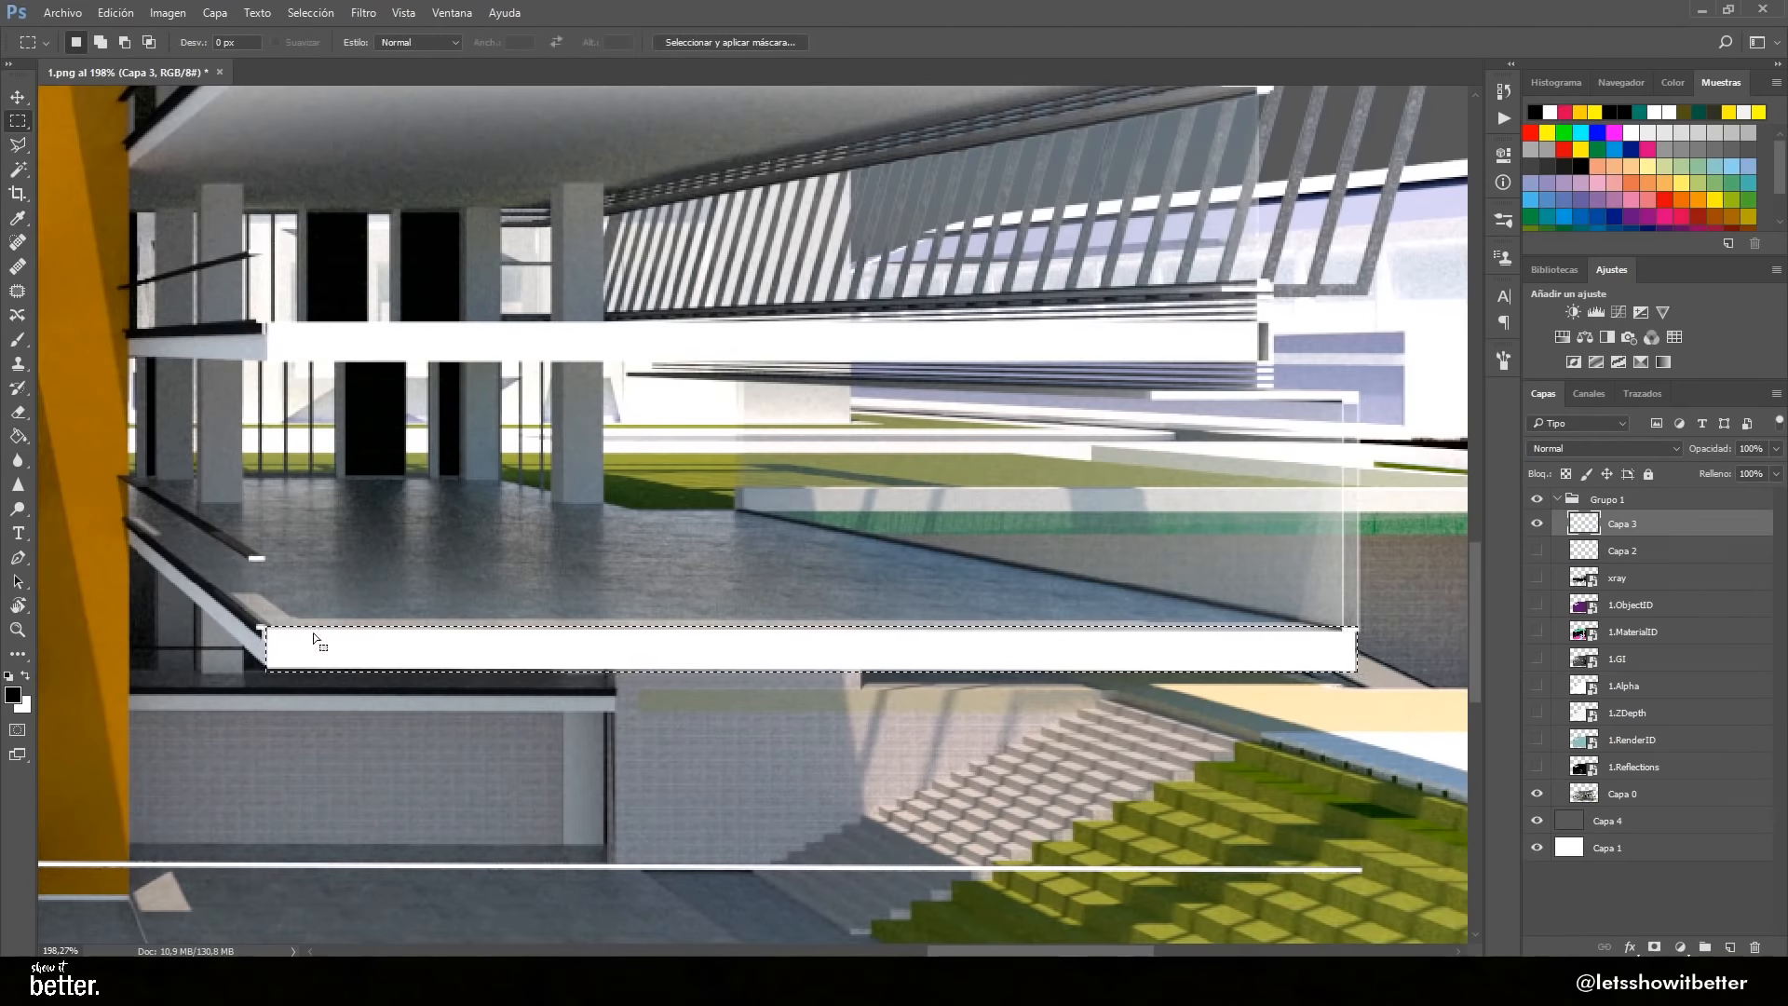
Select the cut faces of the floor slabs on the building's right side with the Rectangular Marquee
scroll(1336, 554, down, 4)
scroll(1341, 449, up, 7)
drag(1341, 476, 1366, 456)
drag(1090, 456, 1345, 469)
scroll(1377, 540, down, 3)
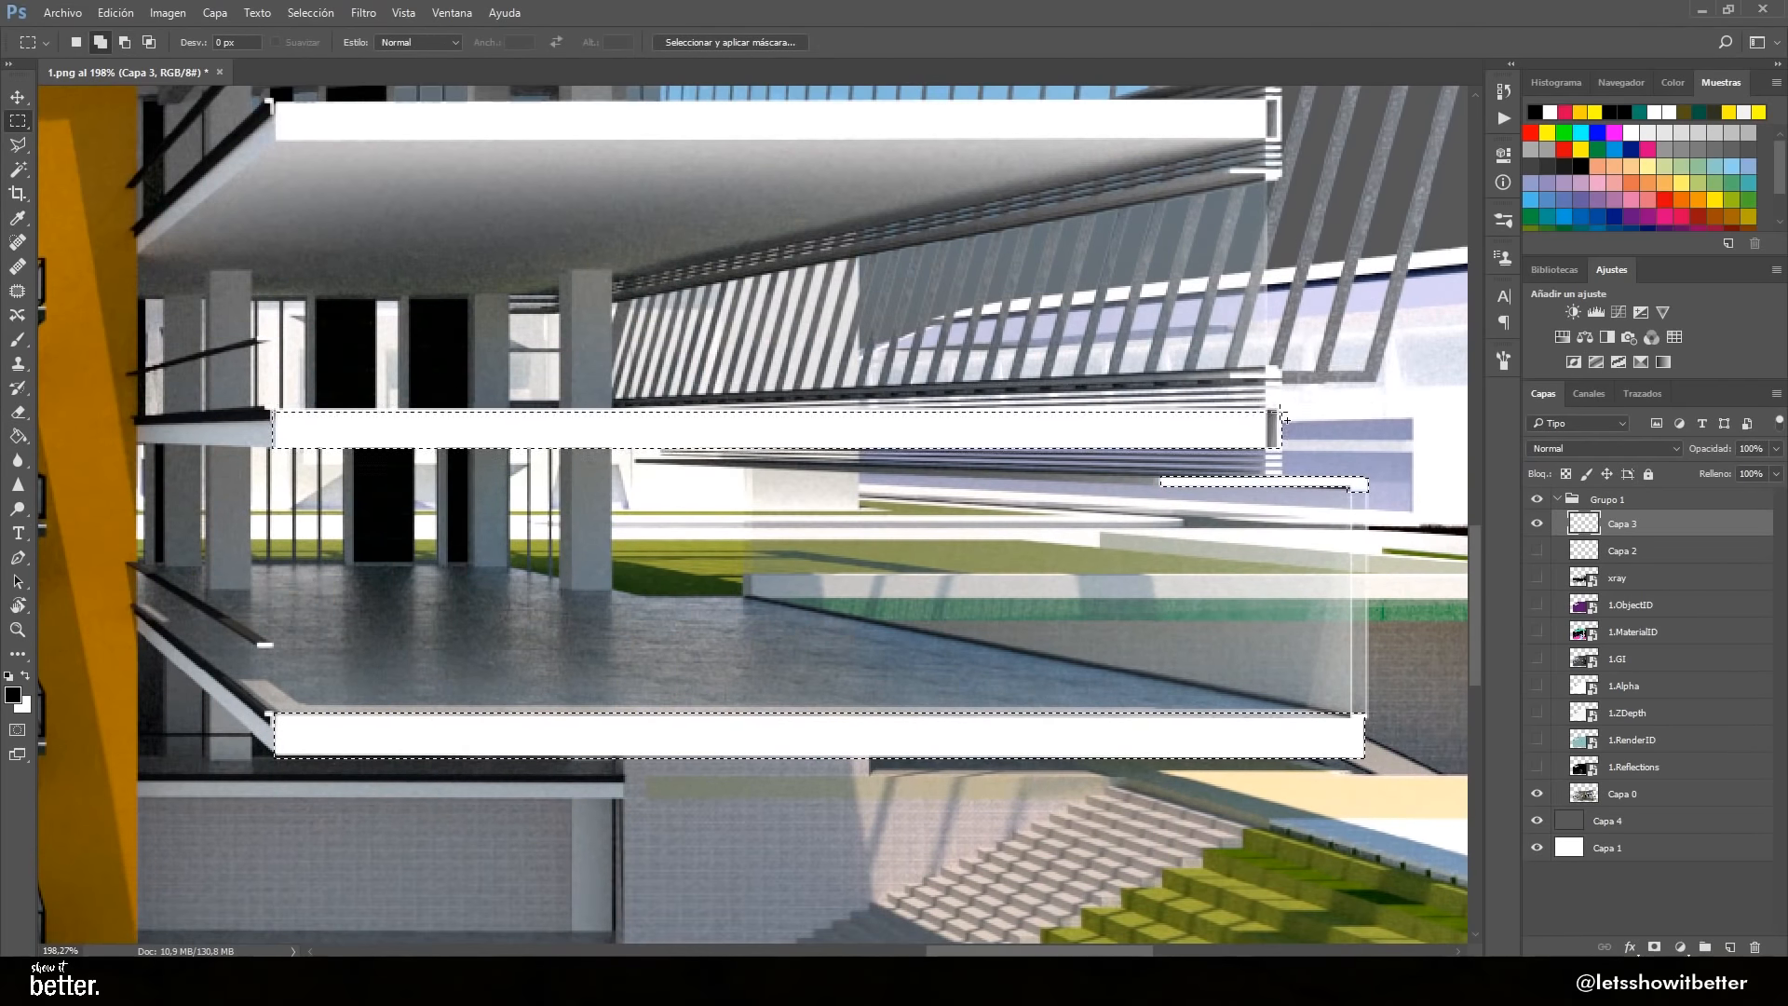
drag(505, 444, 522, 615)
drag(292, 308, 1299, 270)
drag(1010, 298, 1005, 482)
scroll(1006, 483, down, 4)
Add the remaining floor slab cut faces, including those on the building's left side, to the selection
drag(432, 885, 1186, 604)
scroll(985, 648, up, 5)
drag(984, 648, 435, 600)
drag(435, 599, 400, 849)
drag(948, 560, 399, 516)
drag(402, 517, 1124, 872)
scroll(328, 576, down, 6)
Trace the left part of the roof's cut face and its beam with the Polygonal Lasso, adding to the selection
key(l)
scroll(296, 455, up, 10)
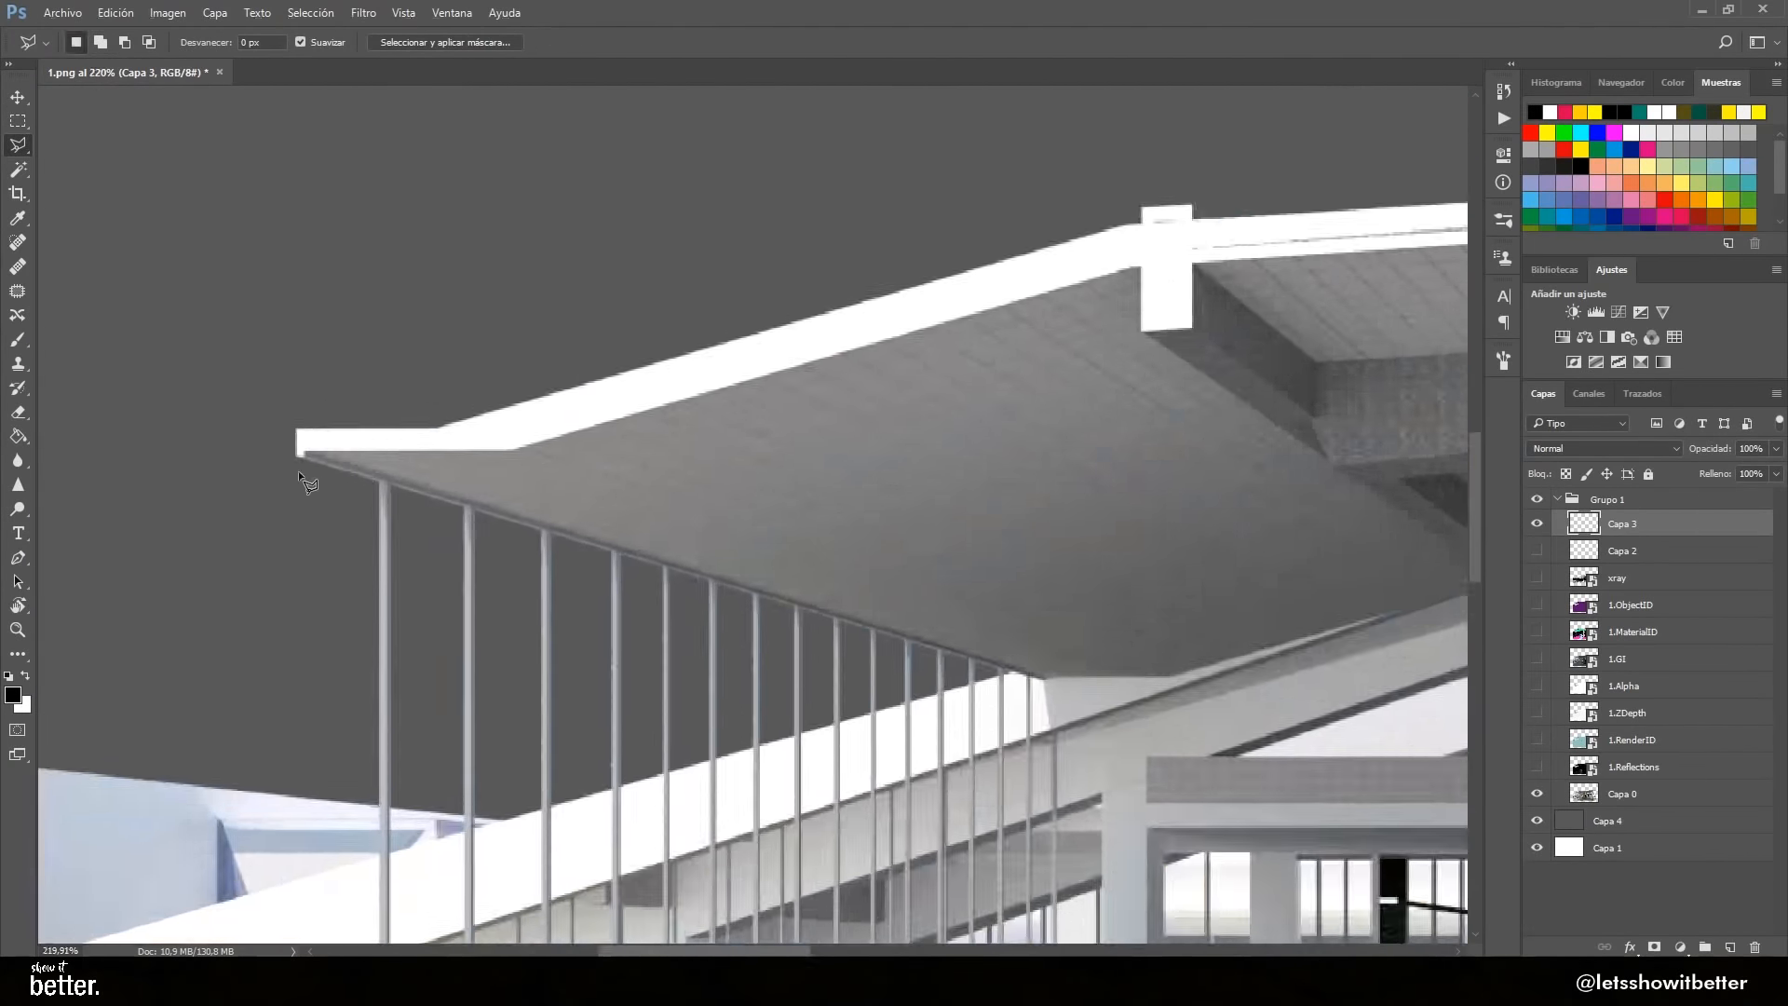
shift+click(303, 414)
click(823, 430)
click(822, 399)
click(667, 559)
click(667, 538)
click(760, 532)
click(760, 553)
drag(1341, 517, 391, 559)
Trace the rest of the roof's cut face around its beams, and fill the selected section cuts with black
click(838, 532)
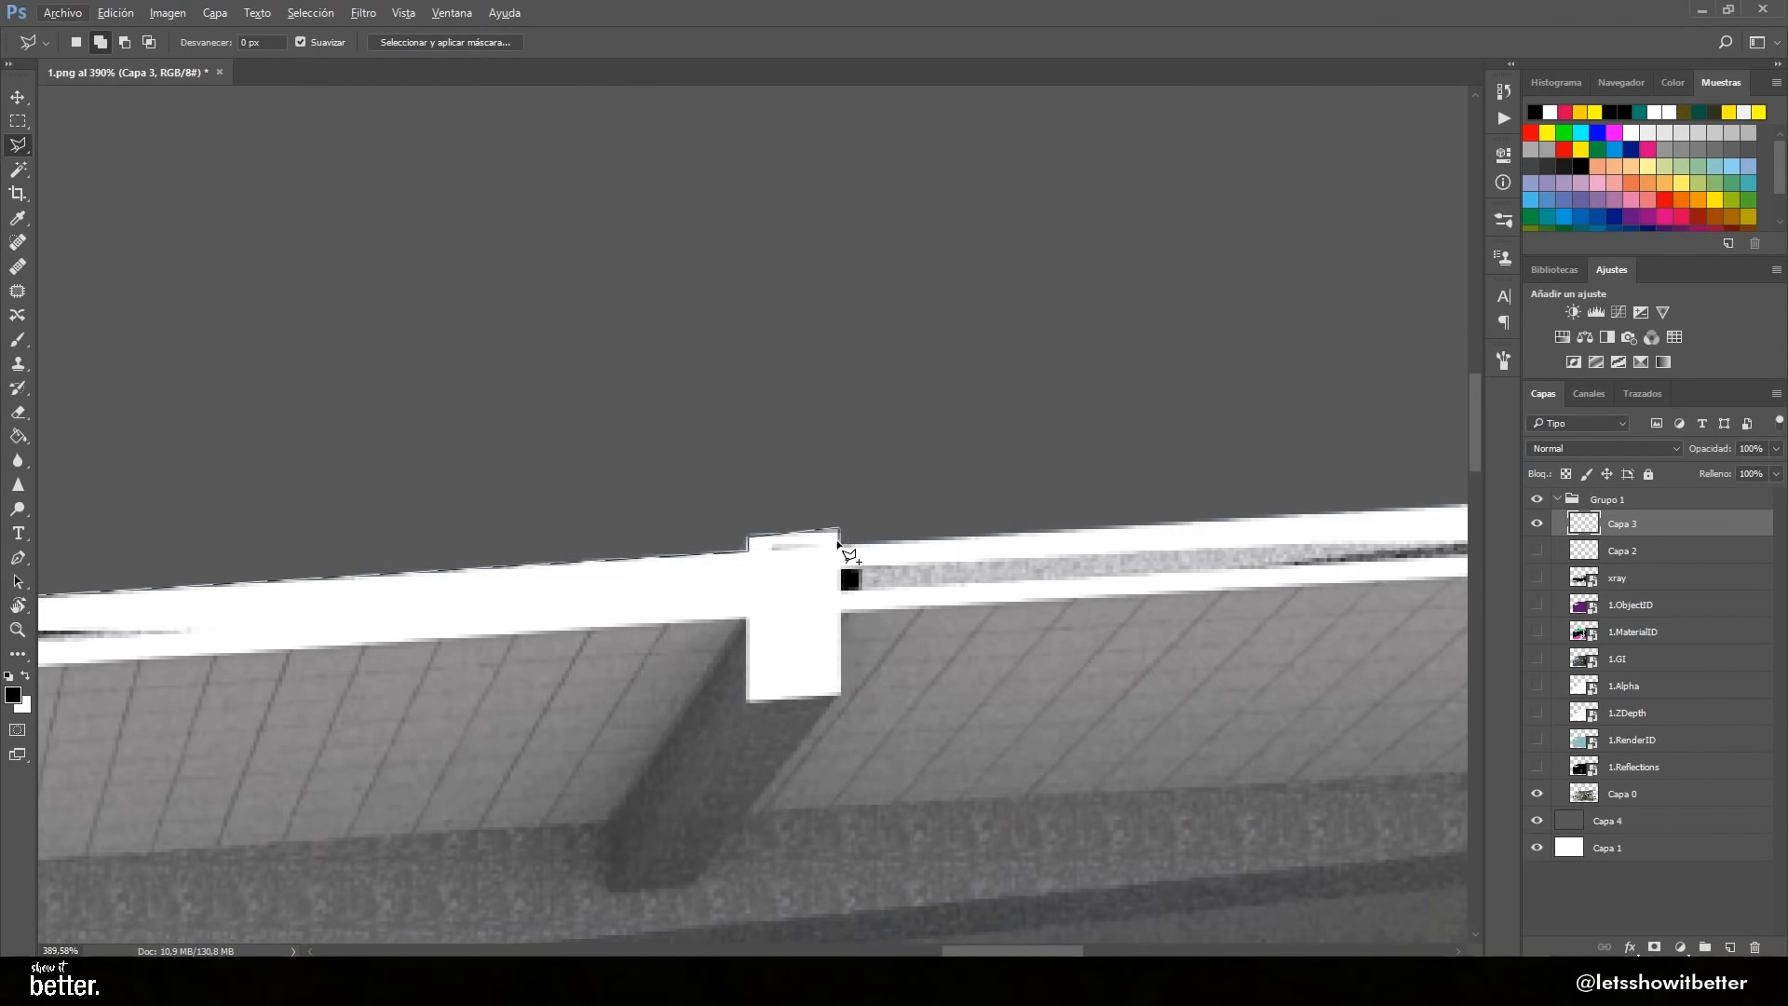
click(1039, 527)
click(1039, 659)
drag(307, 606, 1165, 559)
click(825, 604)
click(910, 470)
click(909, 569)
click(817, 577)
click(816, 480)
drag(158, 559, 1399, 379)
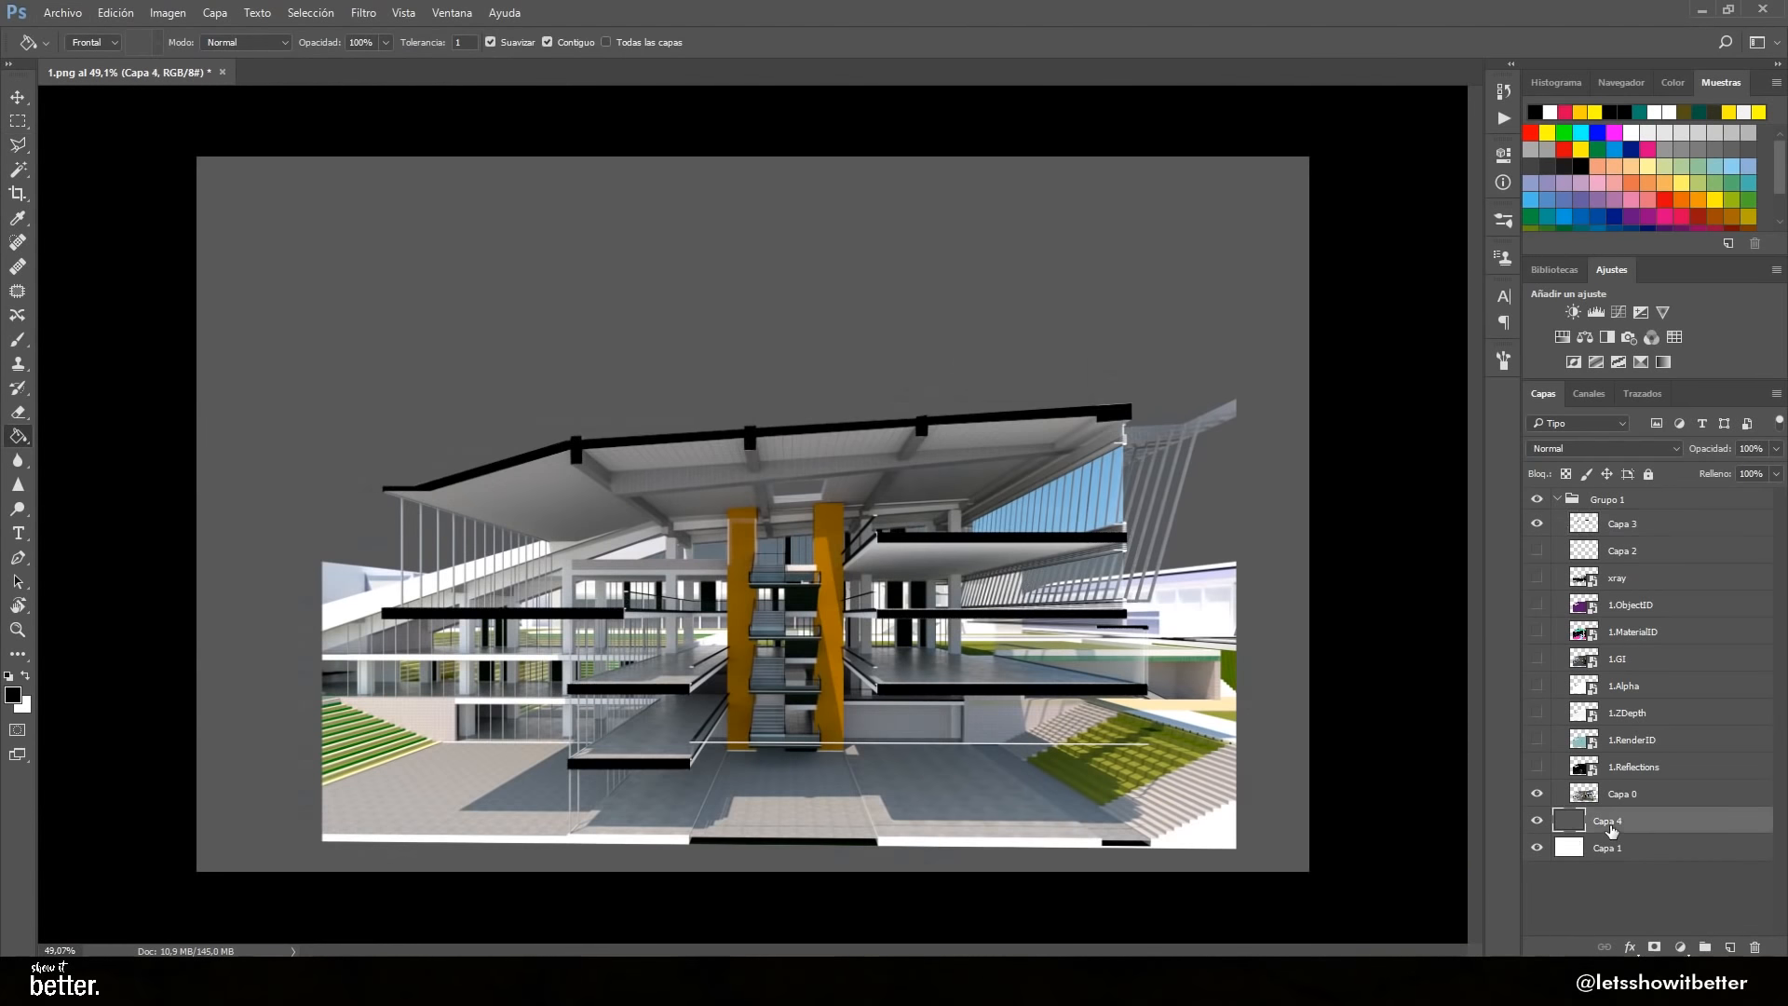
Remove the grey backdrop layer, make Capa 0 the active layer, and check the 1.ObjectID pass over the render
click(1608, 798)
key(m)
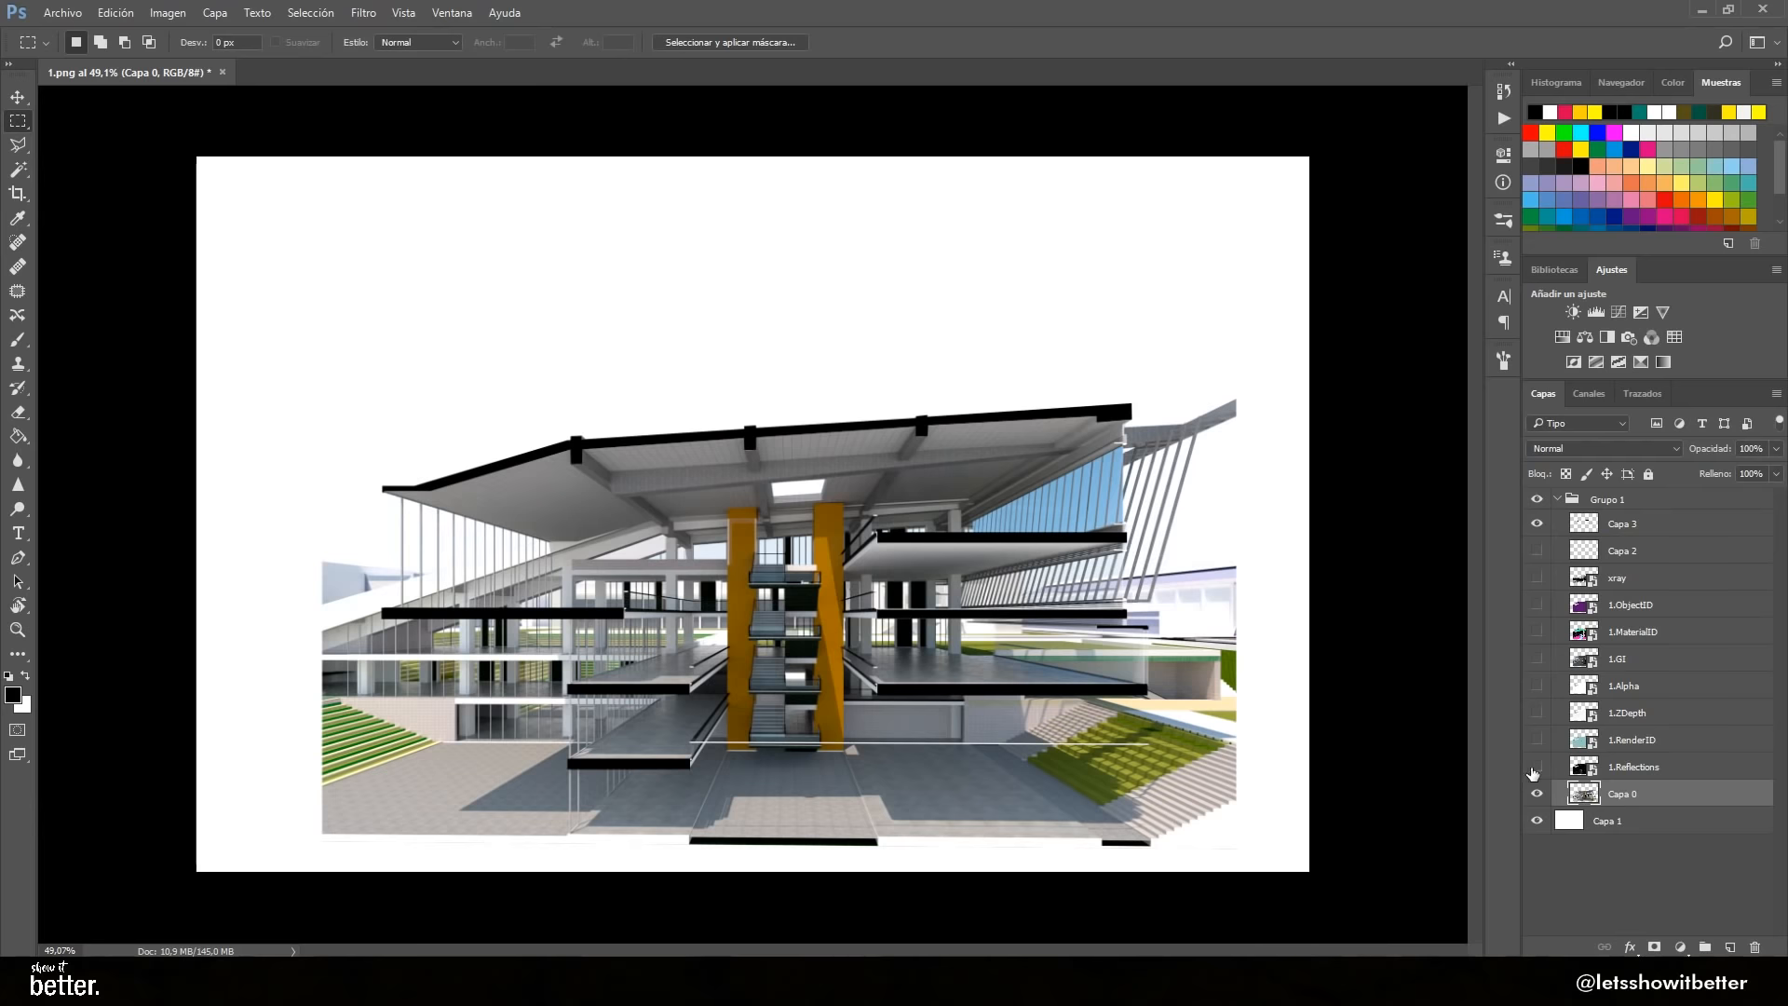
click(1549, 631)
click(1537, 604)
click(1537, 604)
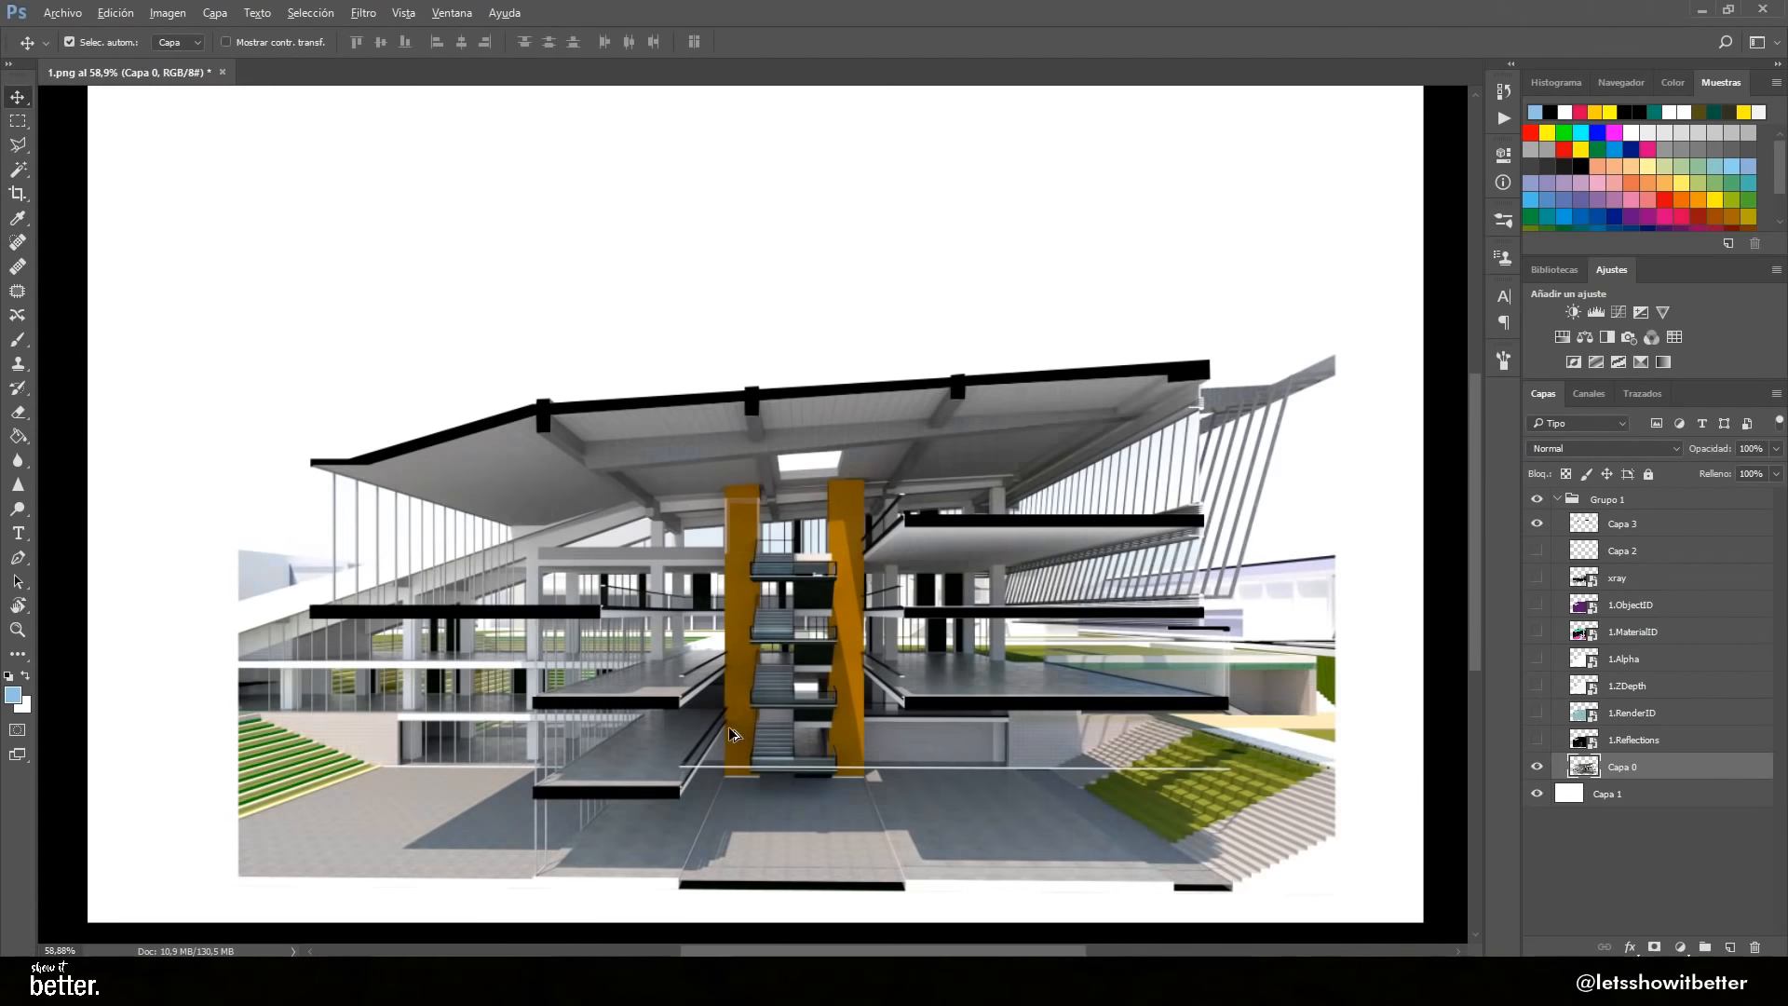
Add a layer mask to Capa 0 and brush black on it to fade the exterior ground left of the section
click(1537, 632)
click(1537, 632)
click(1654, 946)
key(b)
right_click(375, 791)
drag(268, 843, 246, 737)
mouse_move(425, 873)
mouse_down()
mouse_move(447, 727)
mouse_move(407, 823)
mouse_move(502, 835)
mouse_move(571, 767)
mouse_move(391, 707)
mouse_up()
Lasso the area beside the section's left edge and fade it on Capa 0's mask with a sharp boundary
key(l)
click(535, 883)
key(b)
key(ctrl+d)
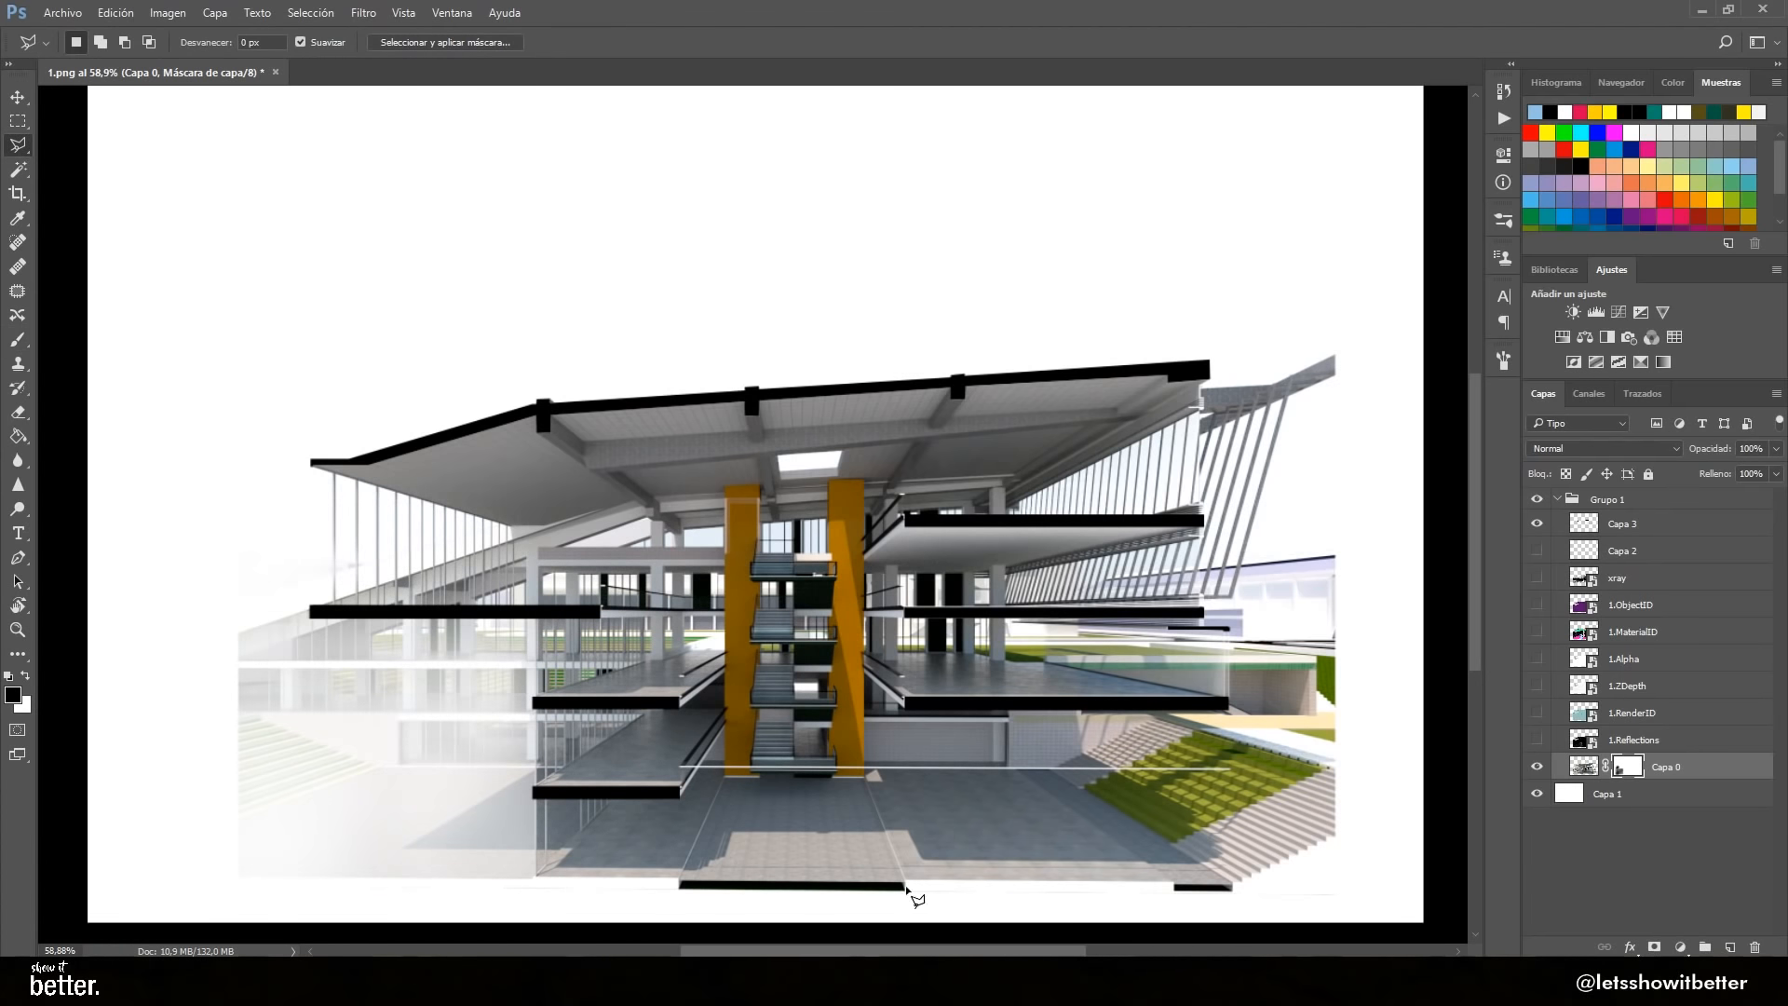
Lasso the exterior right of the section and fade it on the mask, softening the outer edges of the surroundings
double_click(1292, 373)
key(b)
scroll(969, 851, down, 2)
drag(1177, 535, 1179, 443)
key(ctrl+d)
scroll(494, 736, up, 4)
drag(494, 722, 754, 614)
drag(452, 587, 470, 614)
scroll(778, 802, down, 3)
key(v)
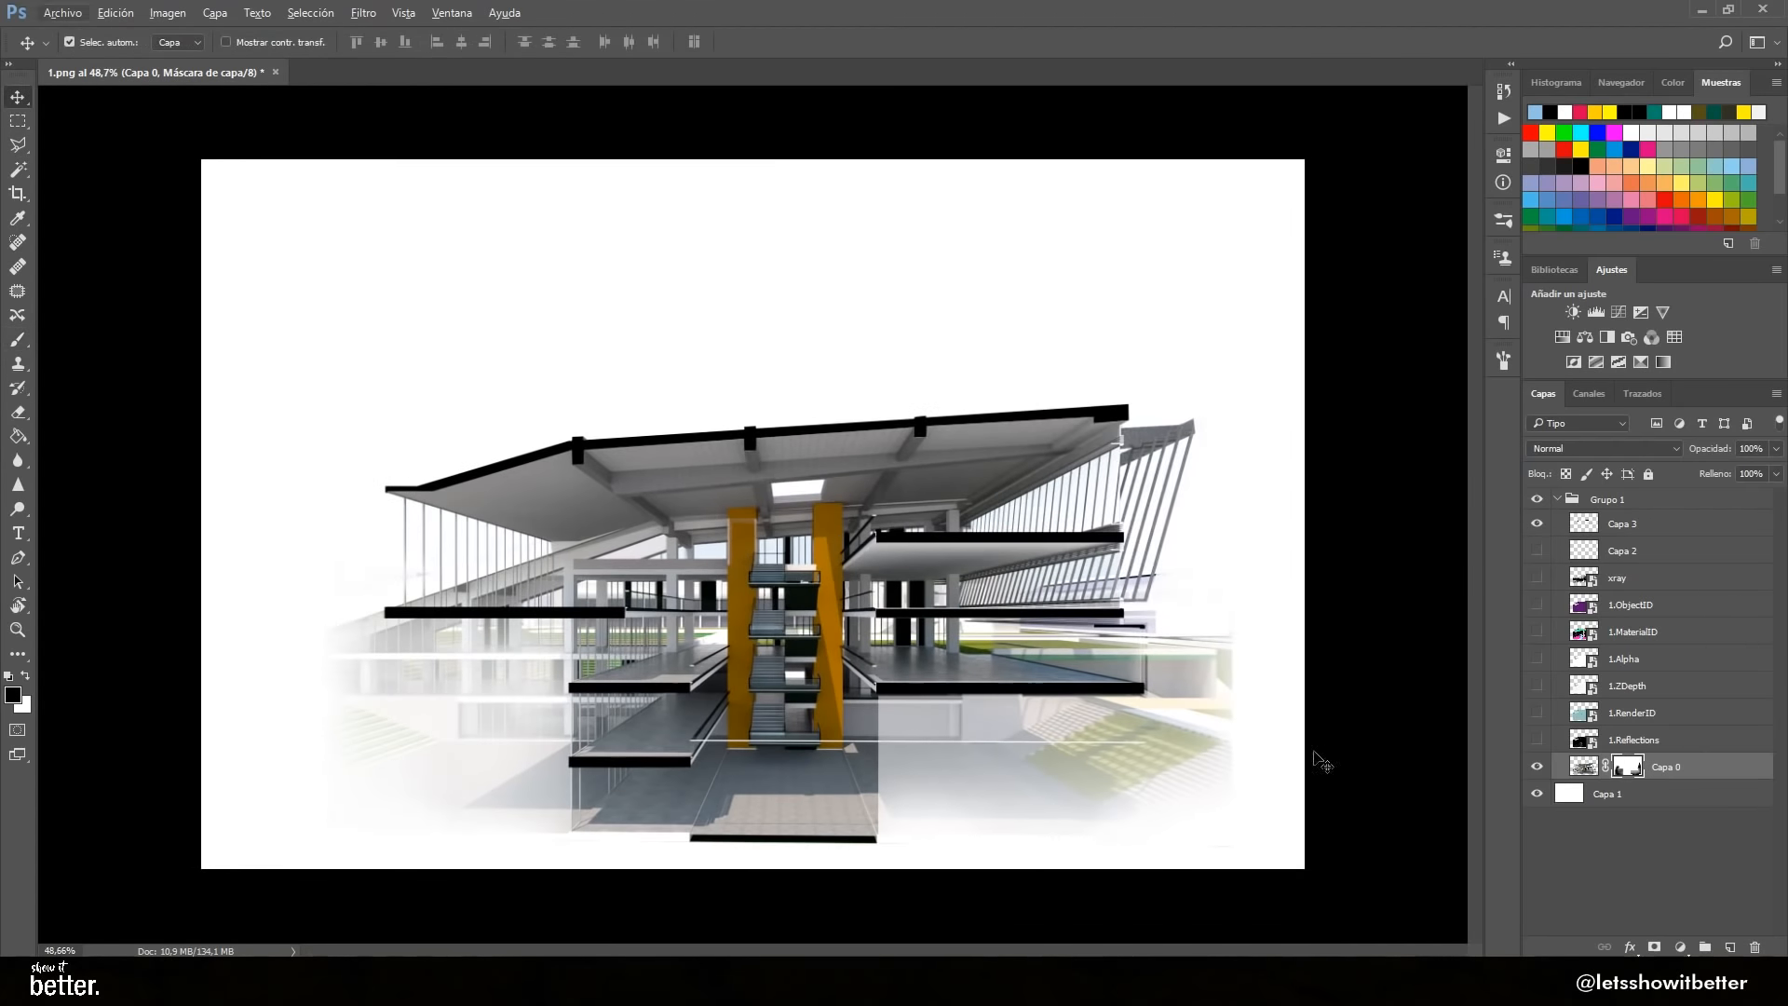
Extend the canvas below the render with the Crop tool and fill the new area of Capa 1 with white
key(c)
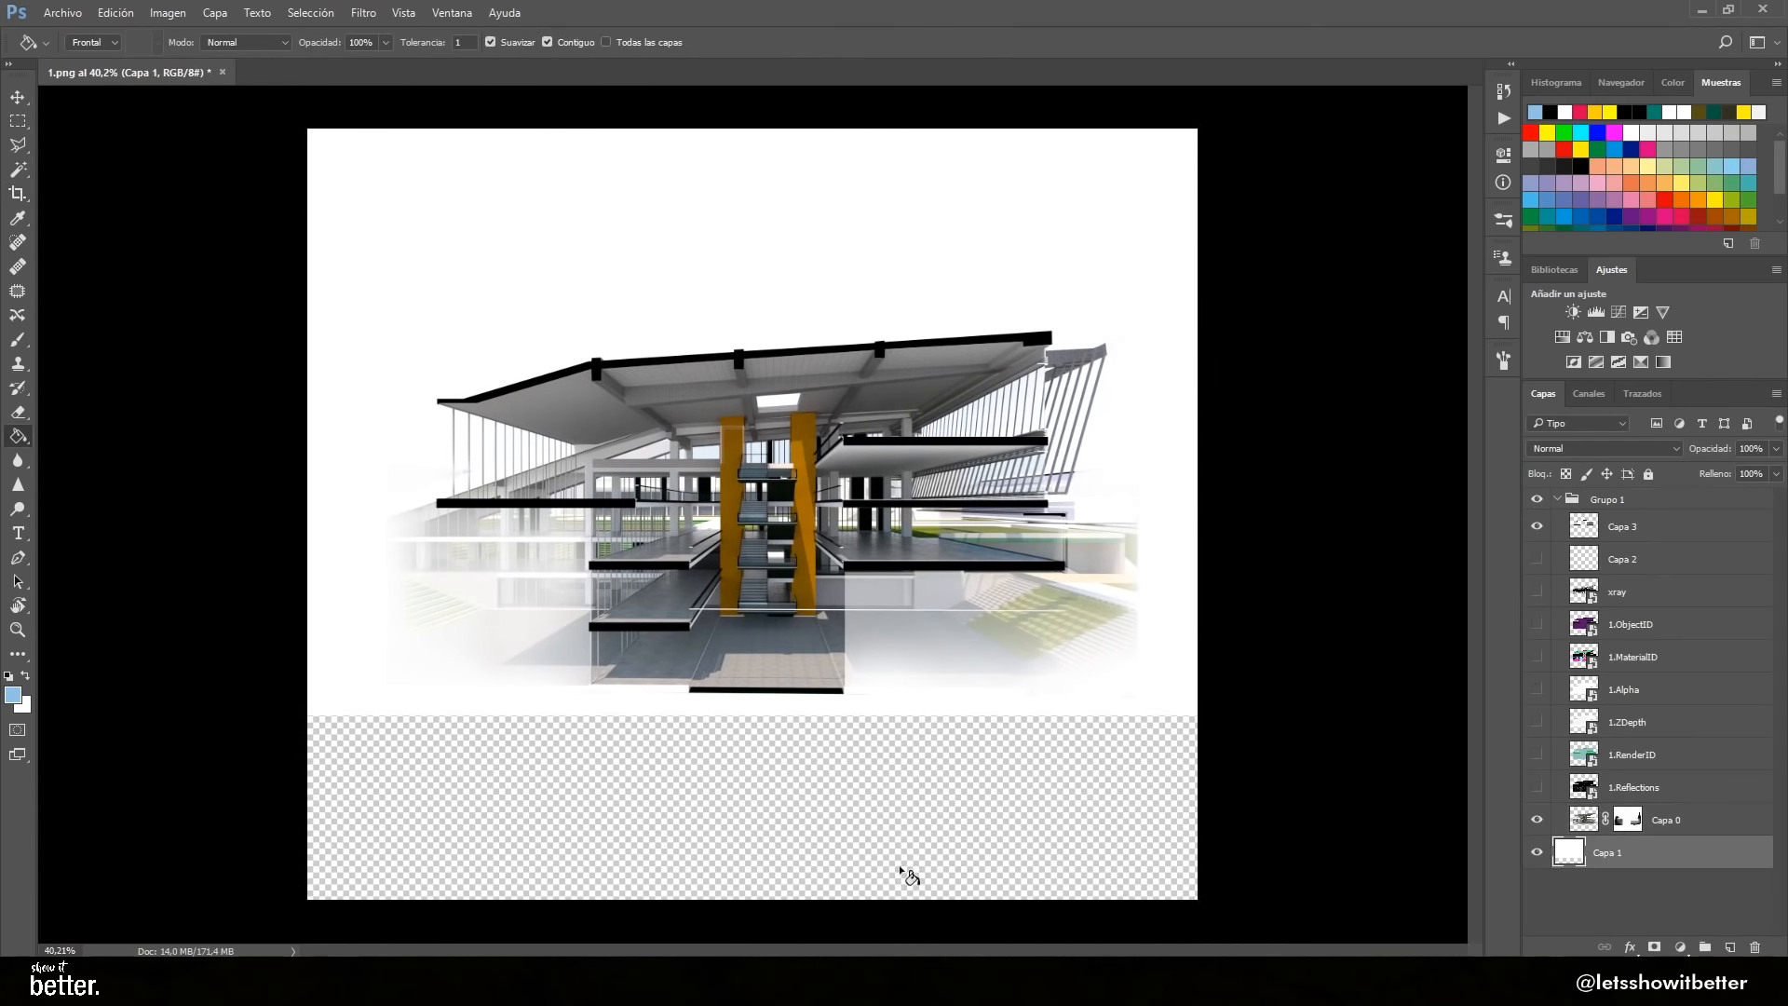
scroll(809, 506, up, 5)
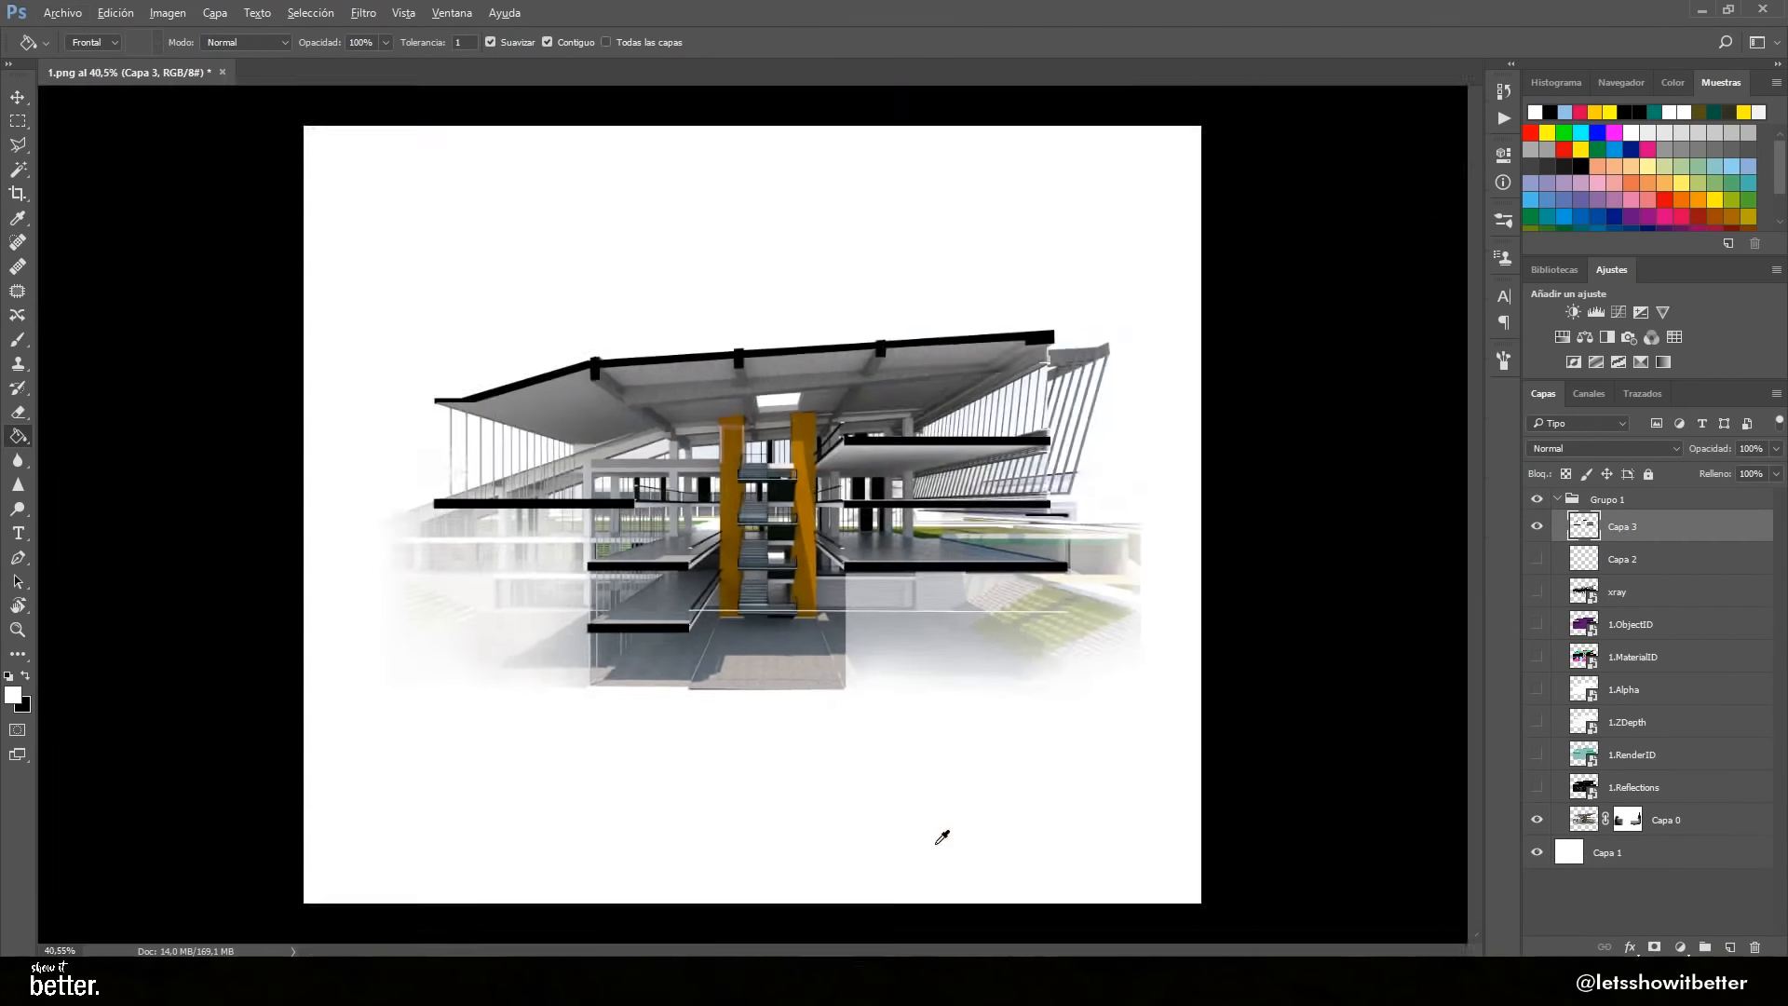
Draw the ground's cut face beneath the section on Capa 3, and lighten it to dark grey with Hue/Saturation
scroll(942, 836, up, 5)
mouse_move(366, 675)
mouse_down()
mouse_move(607, 719)
mouse_move(974, 714)
mouse_up()
key(g)
click(937, 710)
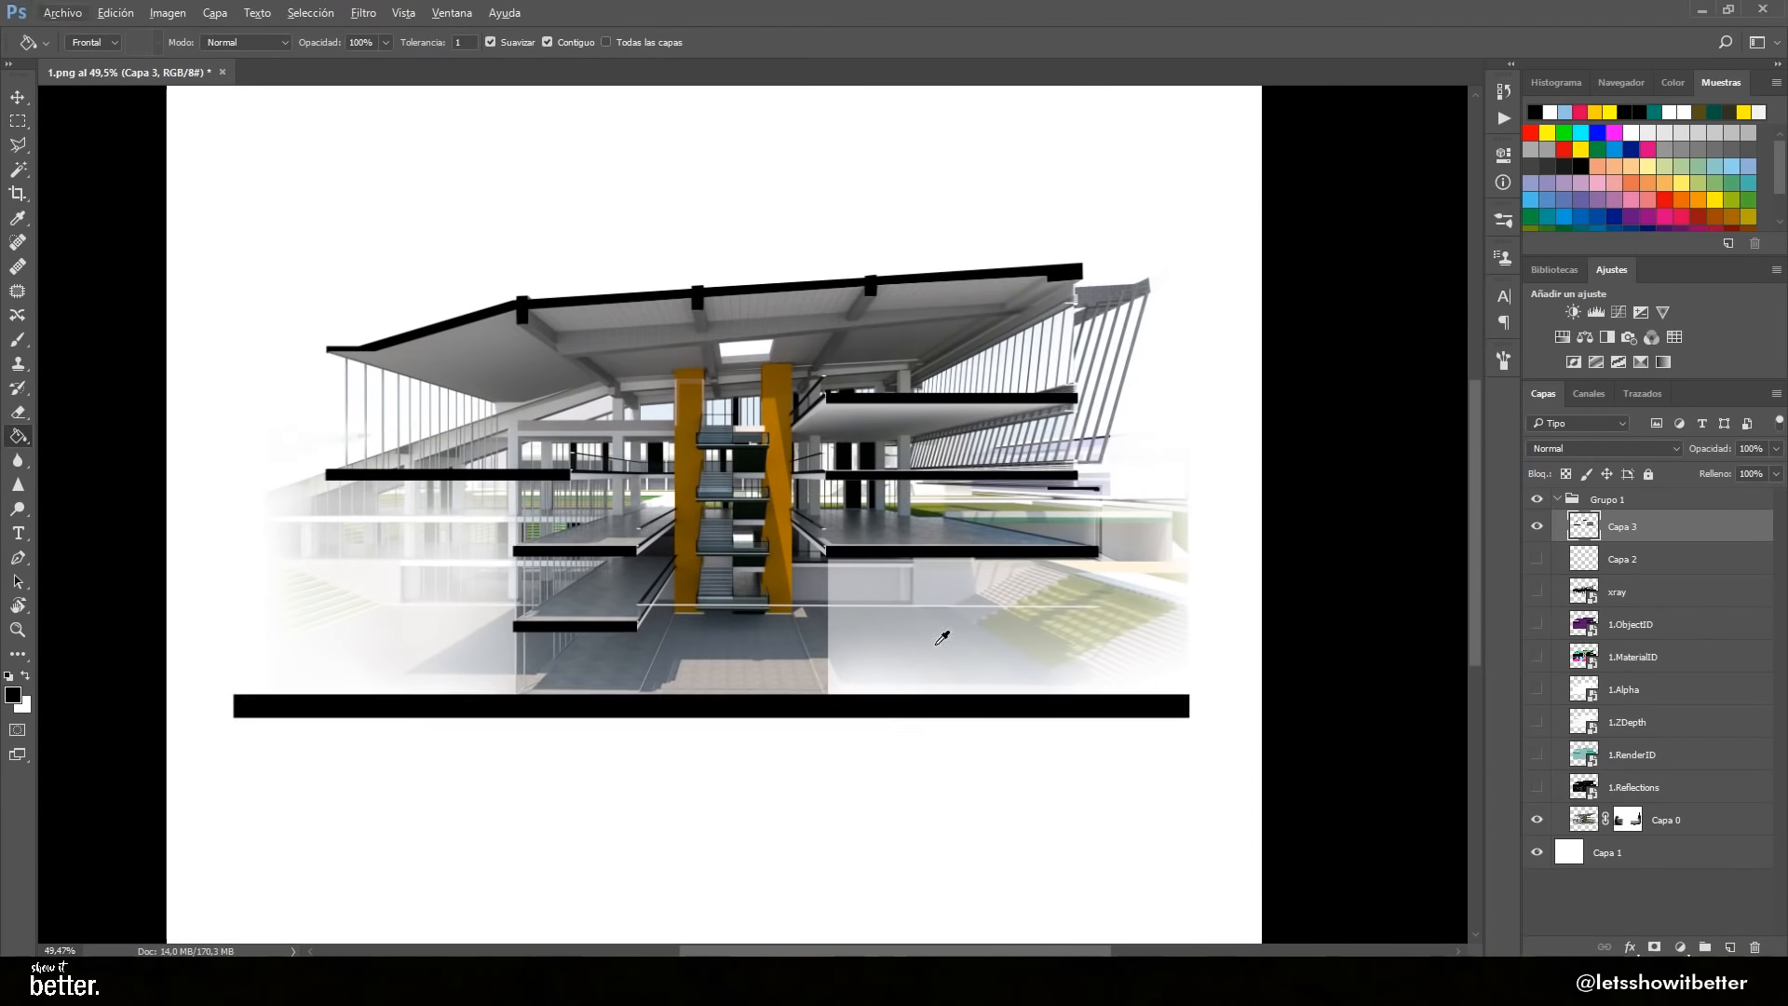
key(ctrl+z)
key(ctrl+u)
key(Return)
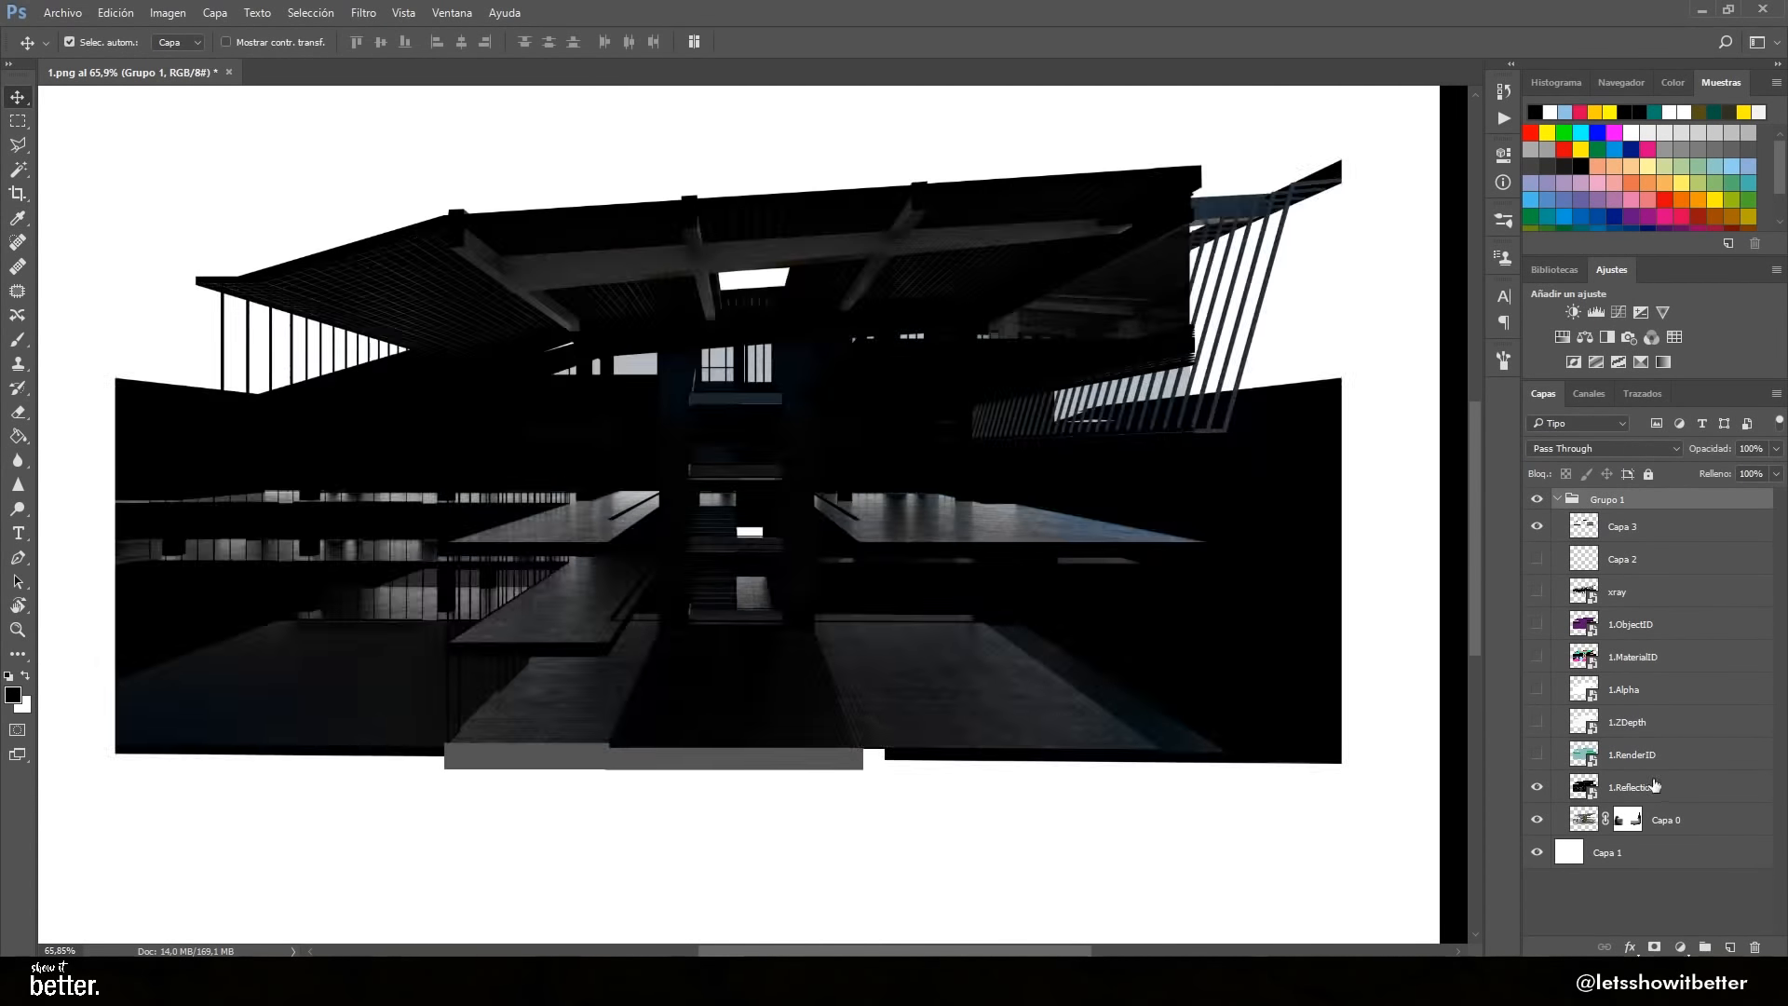
Try the 1.Reflections pass with Superponer blending and the 1.ZDepth pass over the render, hiding each again
click(1604, 448)
click(1630, 493)
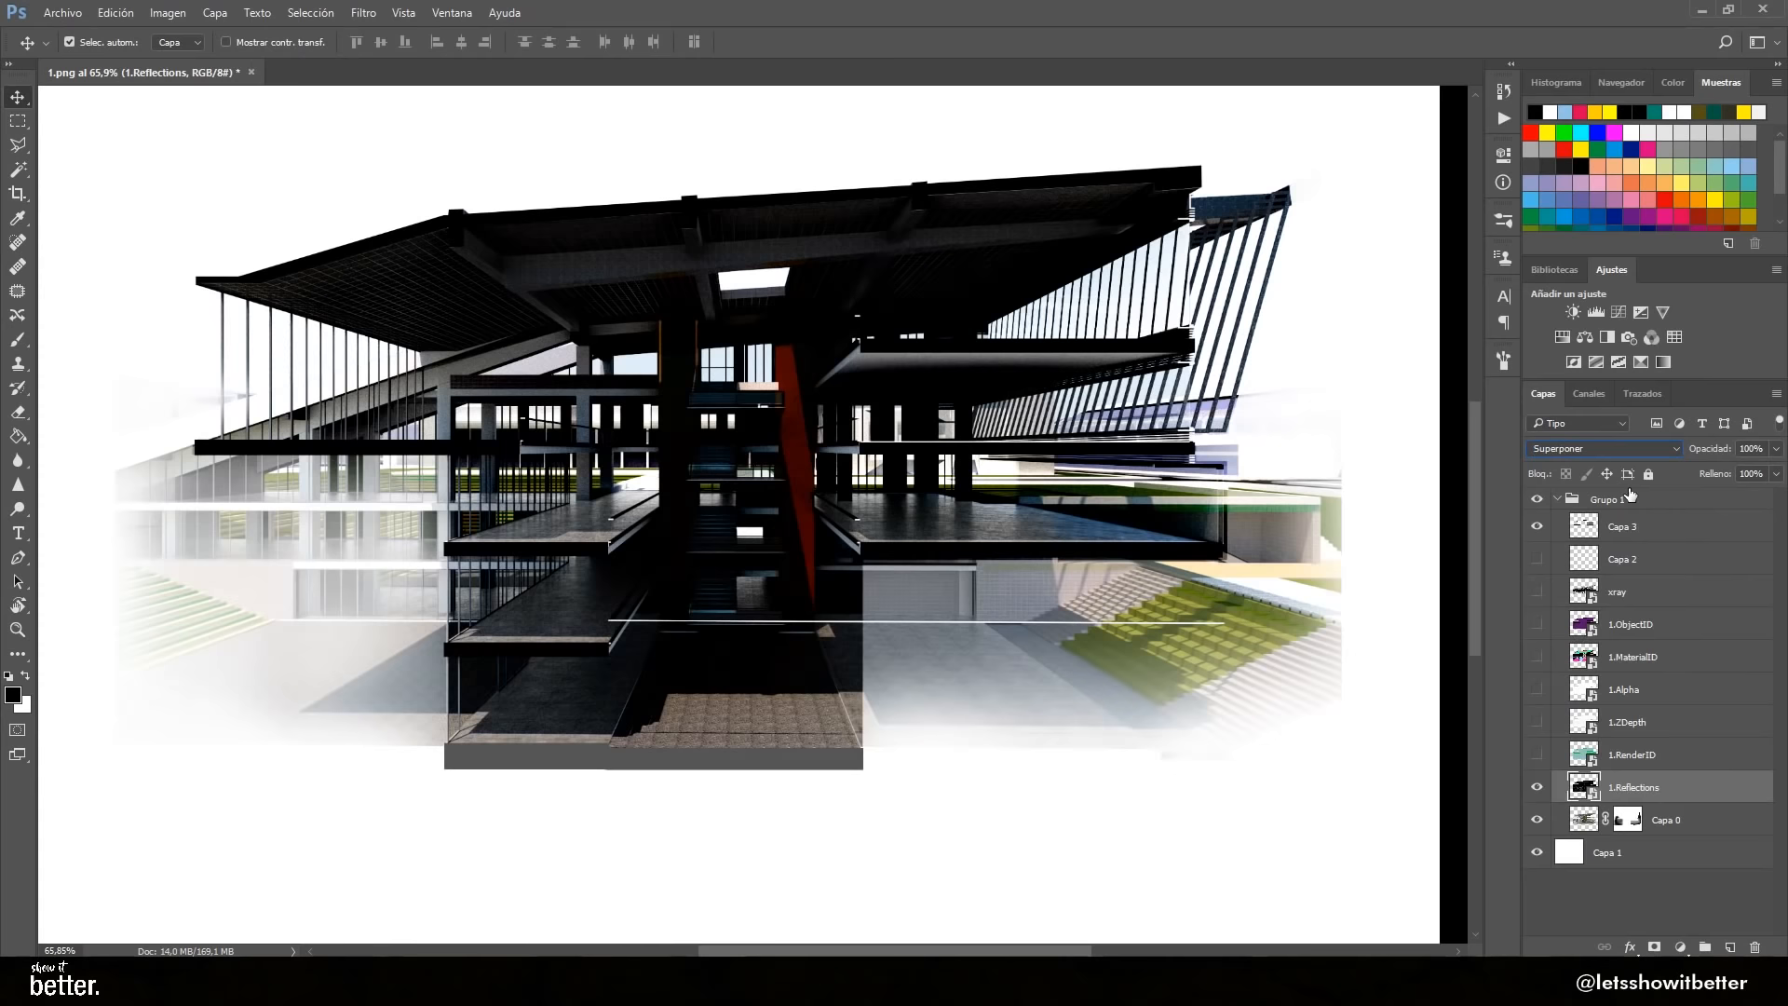
click(1537, 787)
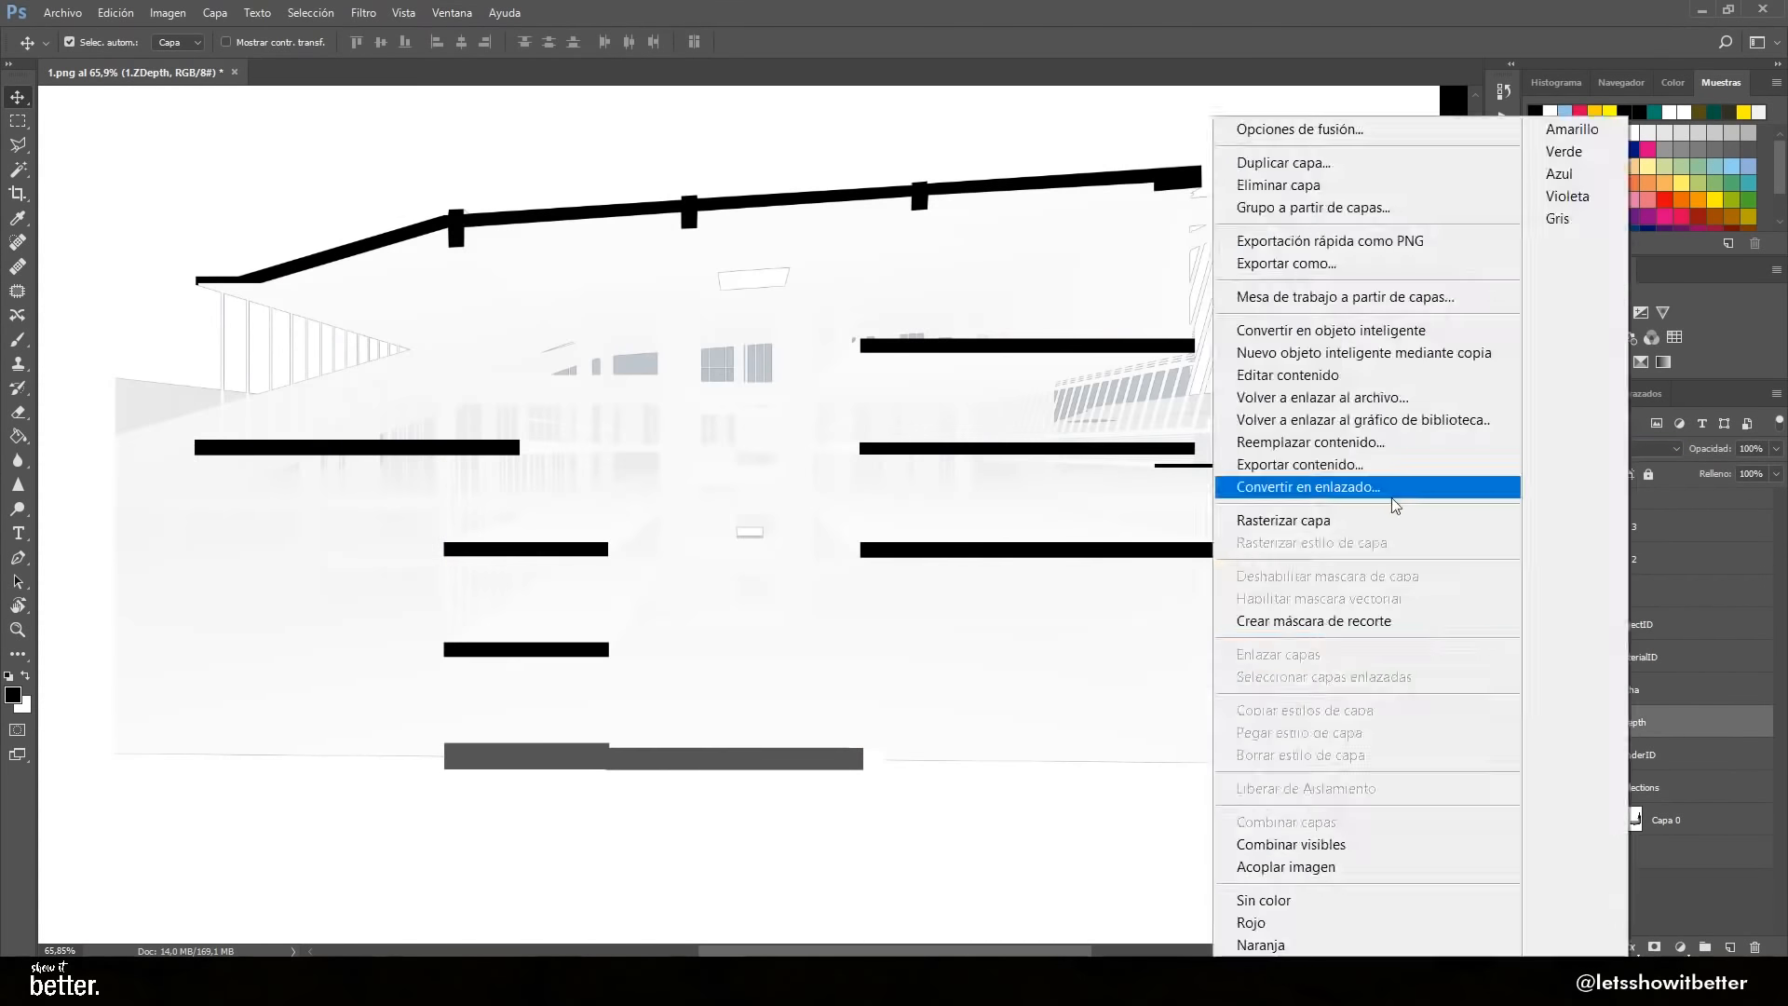
click(1603, 448)
click(1597, 491)
click(1538, 722)
Select the stair walls from the 1.MaterialID pass with the Magic Wand, and give them a more vivid orange using a Tono/saturación adjustment
click(1537, 656)
key(w)
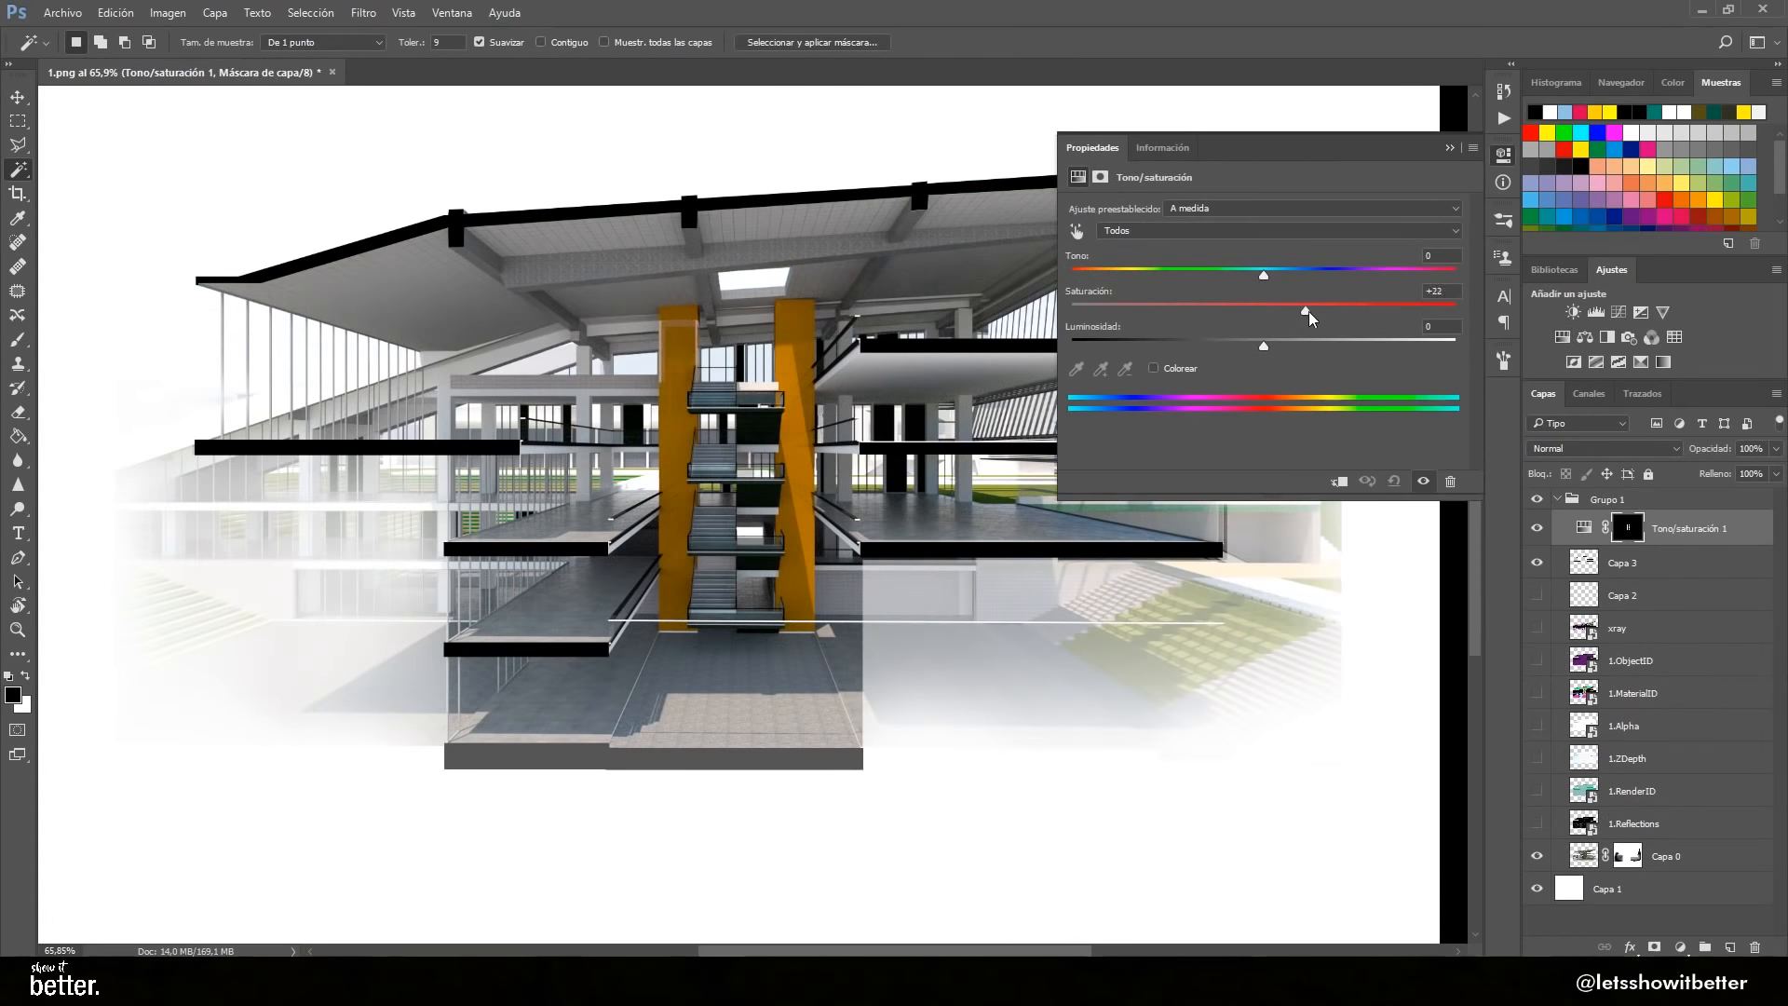
click(1154, 368)
drag(1168, 311, 1393, 315)
drag(1072, 276, 1143, 278)
drag(1393, 311, 1456, 313)
drag(1264, 347, 1280, 346)
click(1100, 295)
drag(1100, 295, 1090, 295)
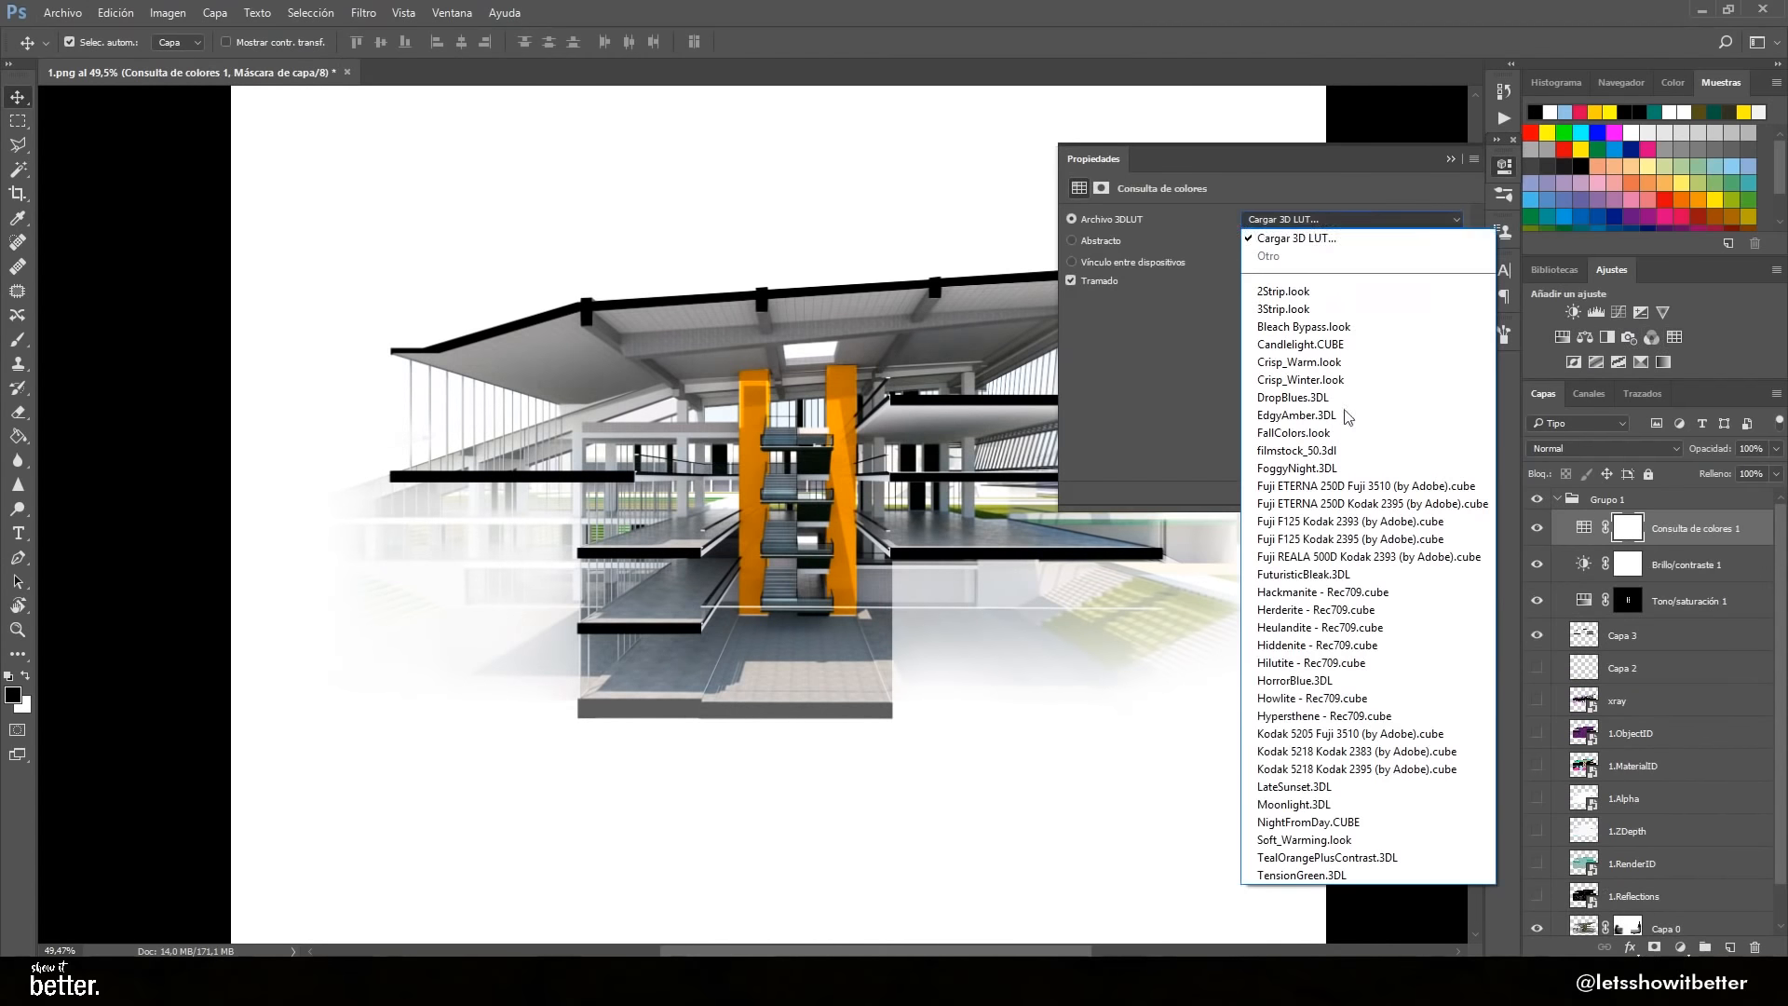
Apply the FuturisticBleak.3DL colour lookup clipped to Grupo 1, and add a Brillo/contraste adjustment above it
click(1350, 574)
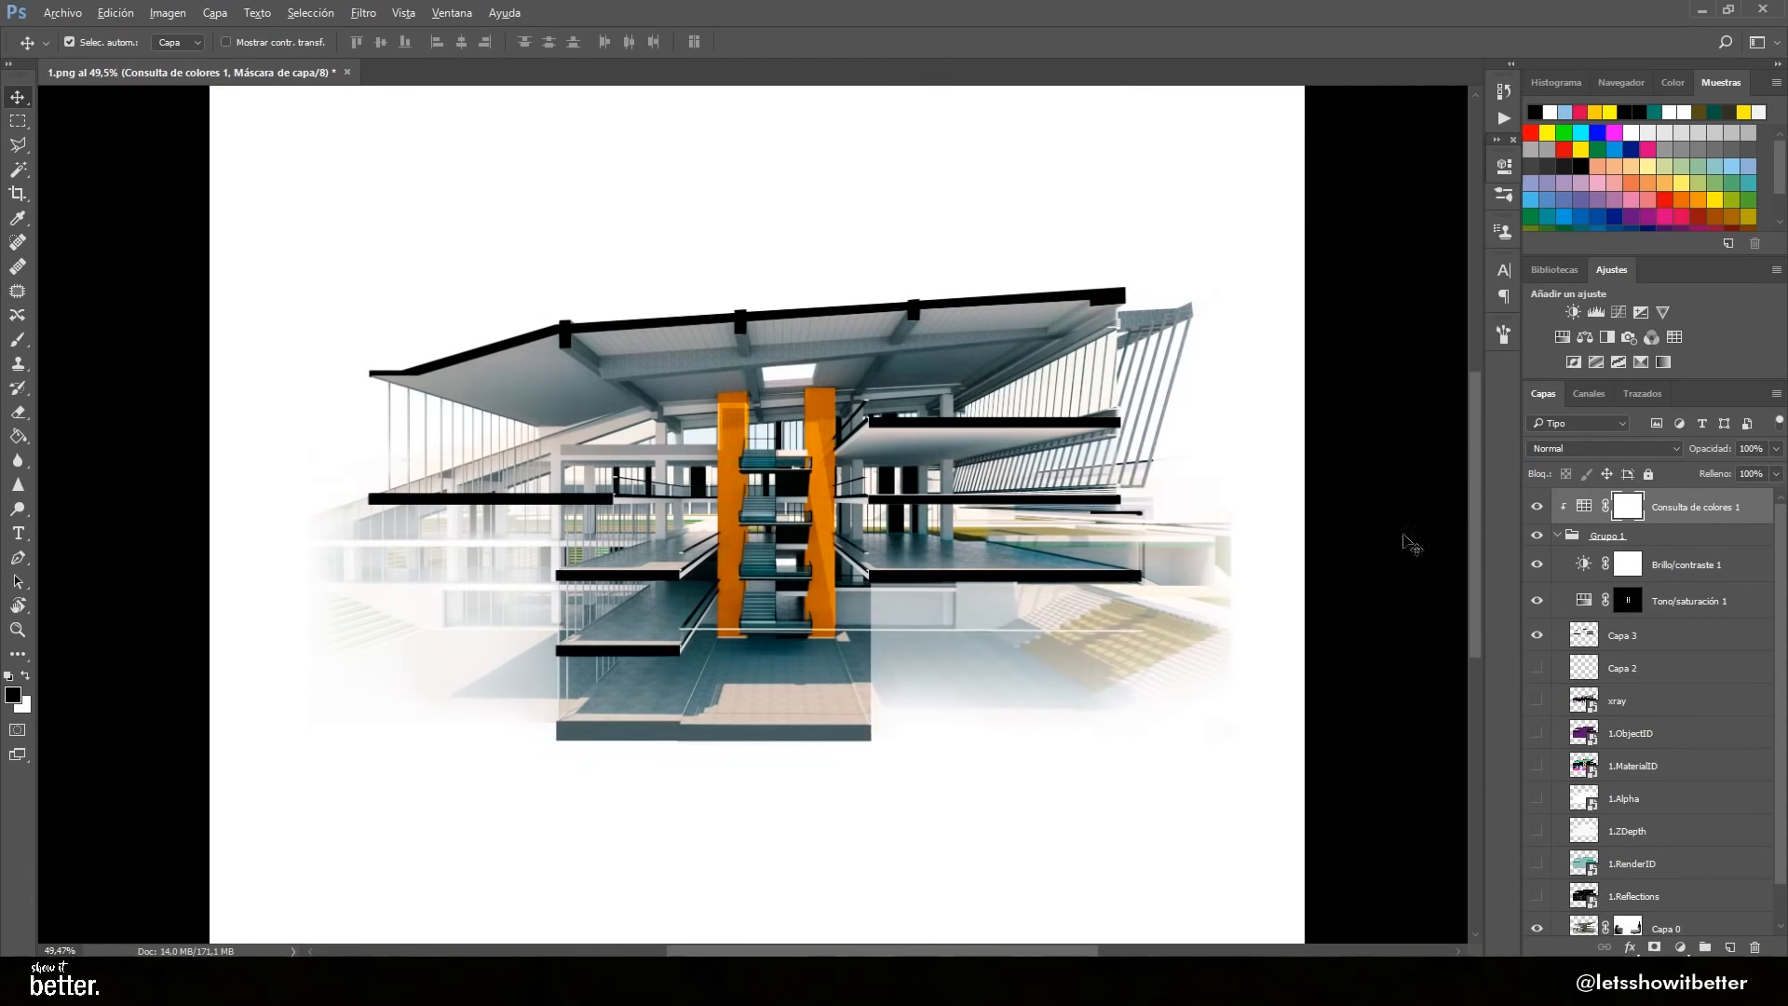
drag(1404, 539, 1024, 454)
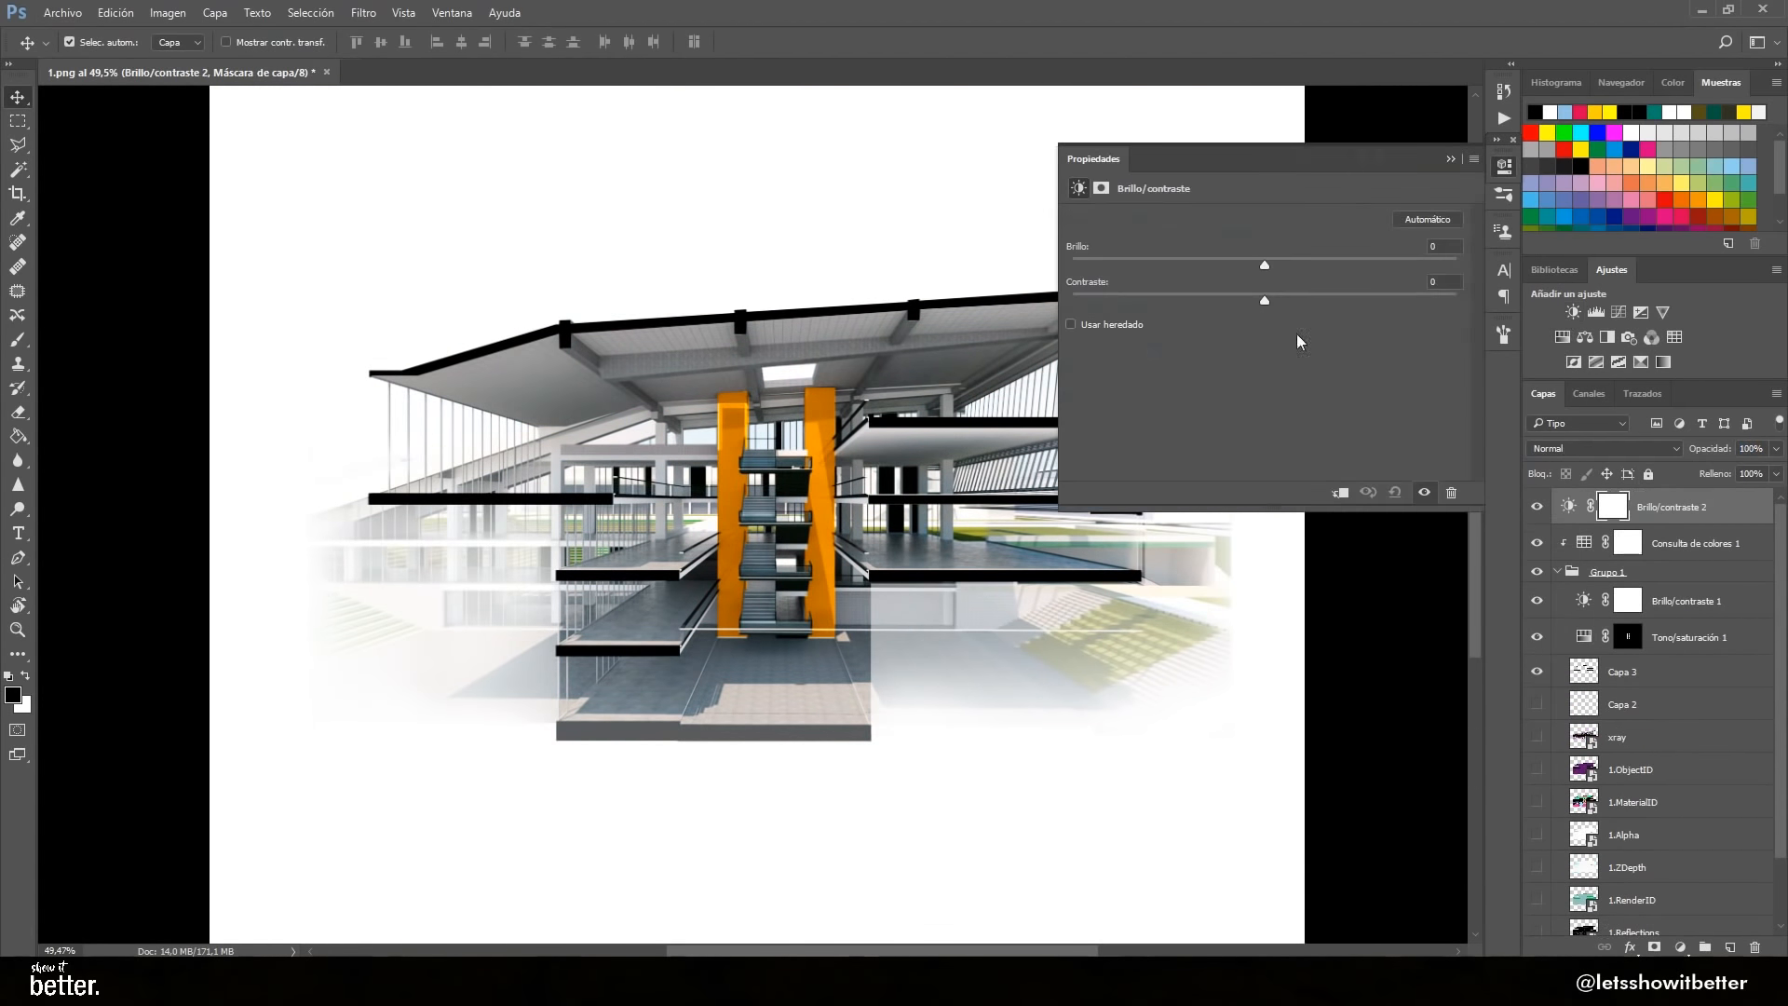
click(1572, 313)
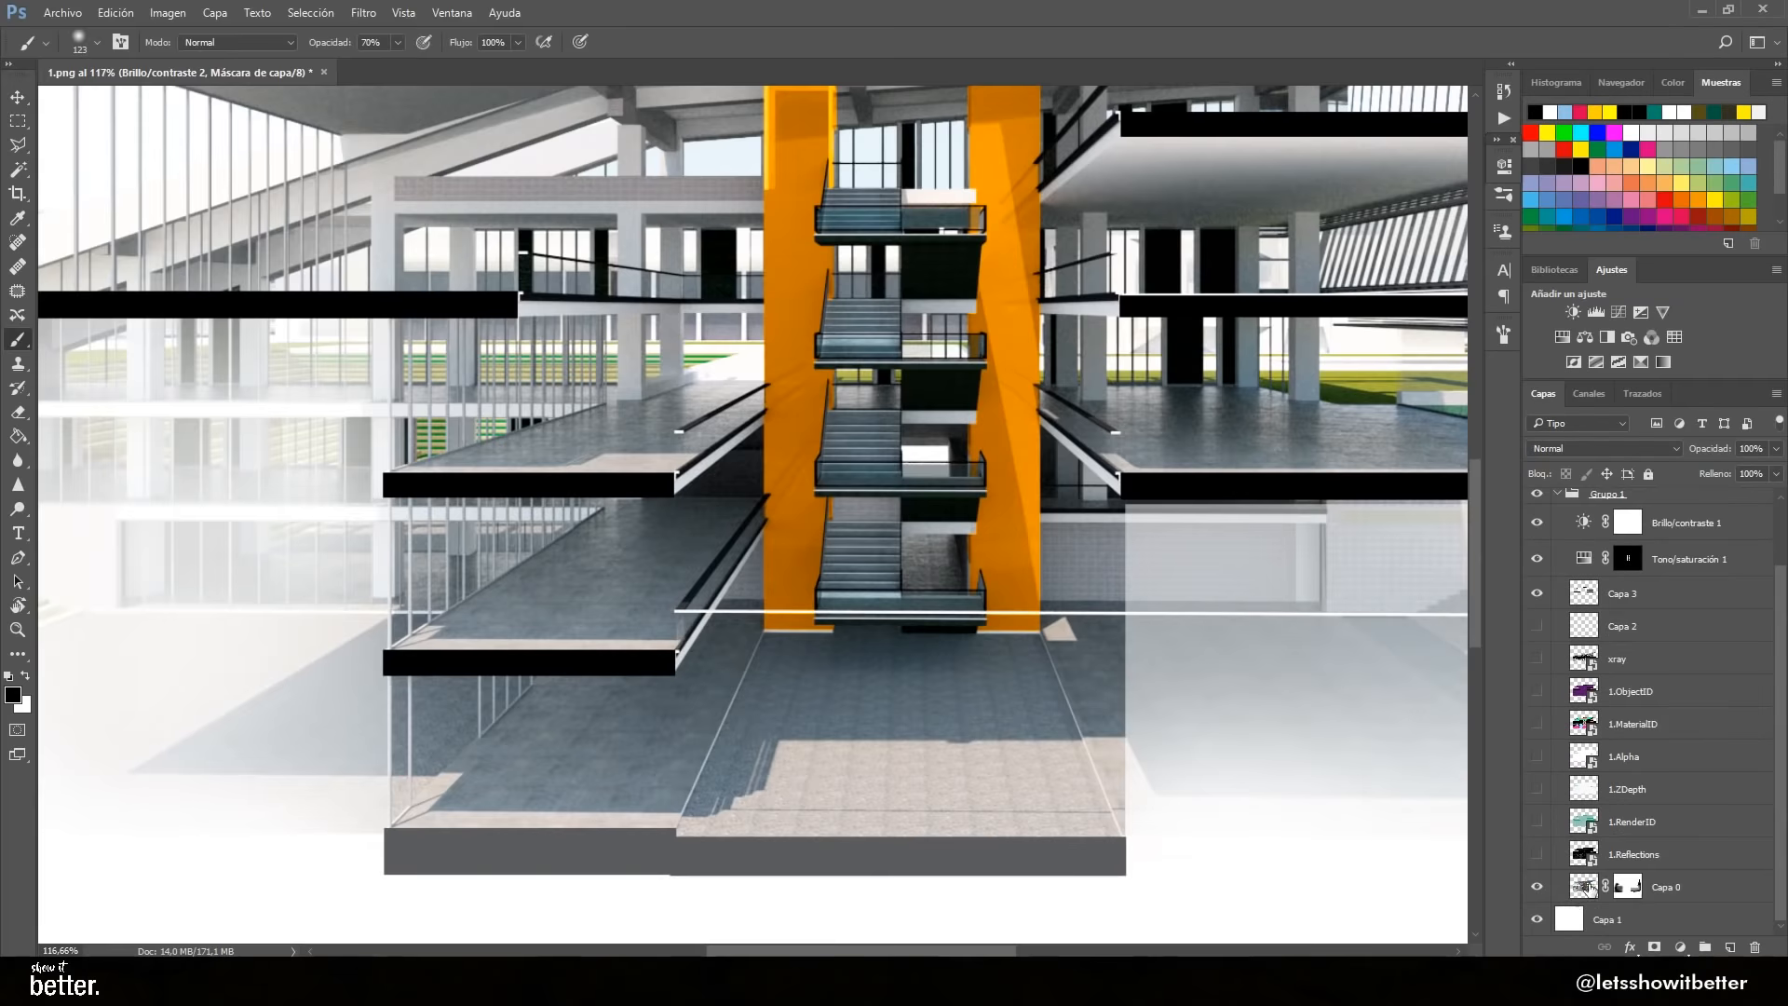
On Capa 0, repair the lower left floor's railing where the white line crosses it, painting selected parts with sampled dark tones
click(1574, 896)
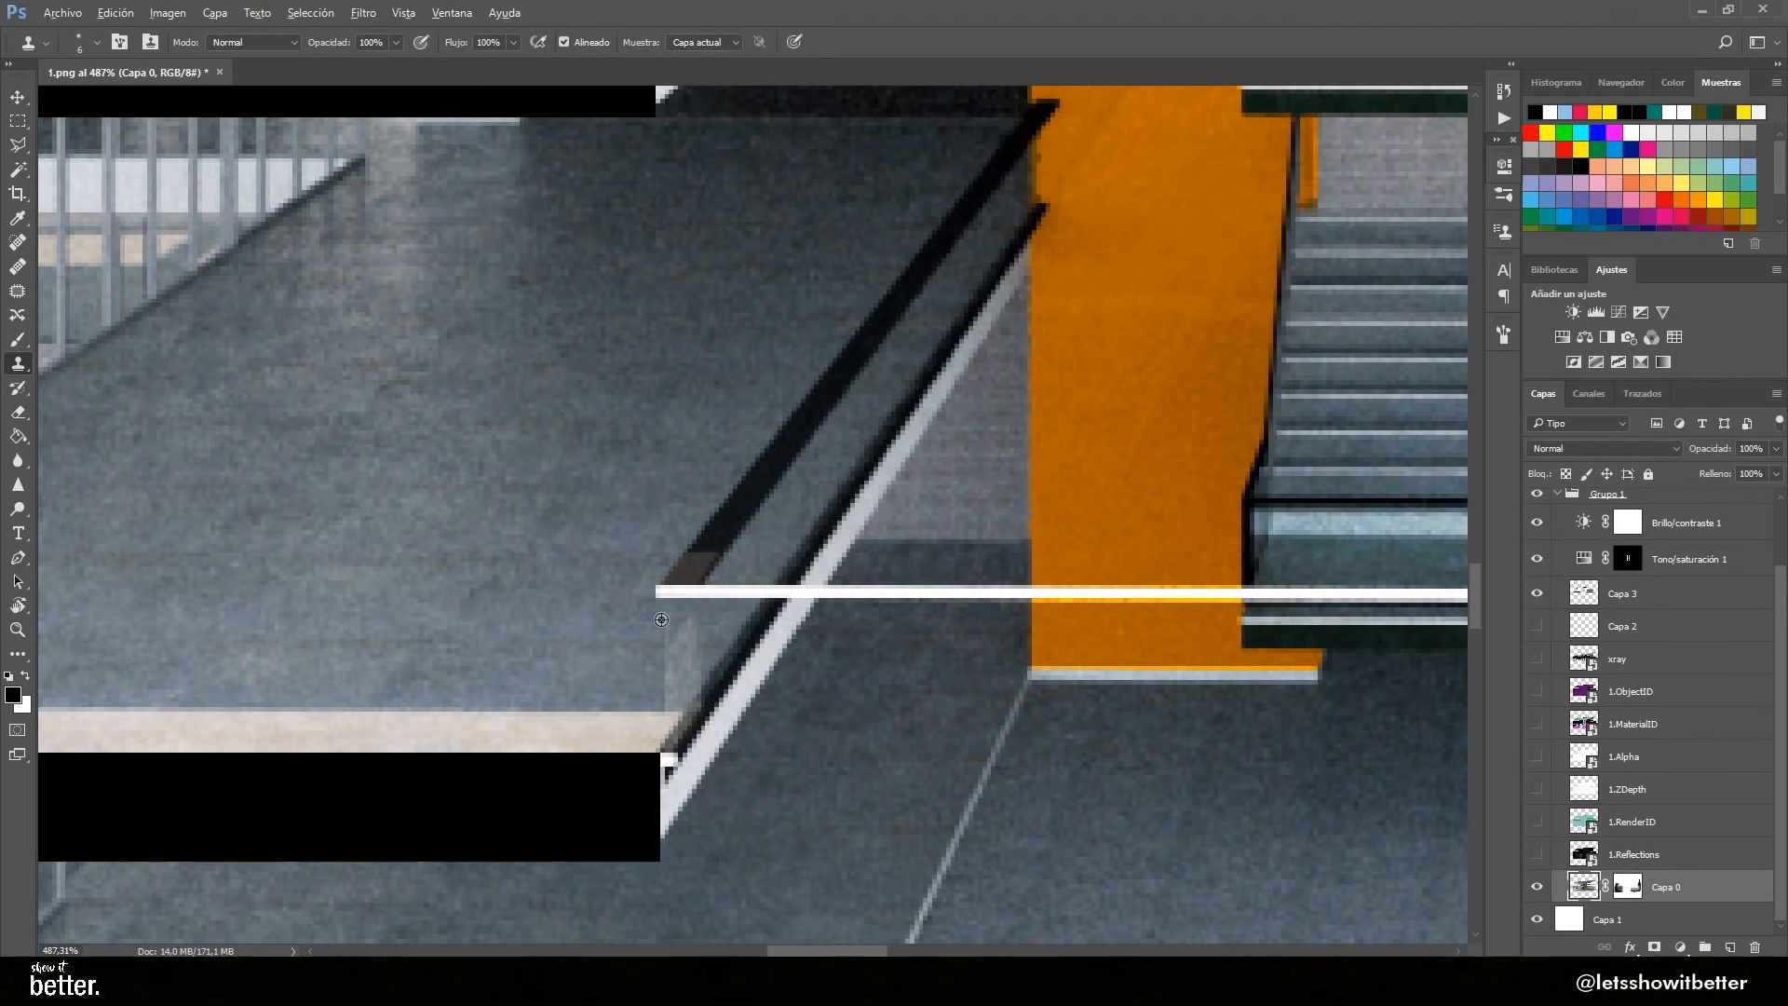
key(l)
click(808, 566)
key(b)
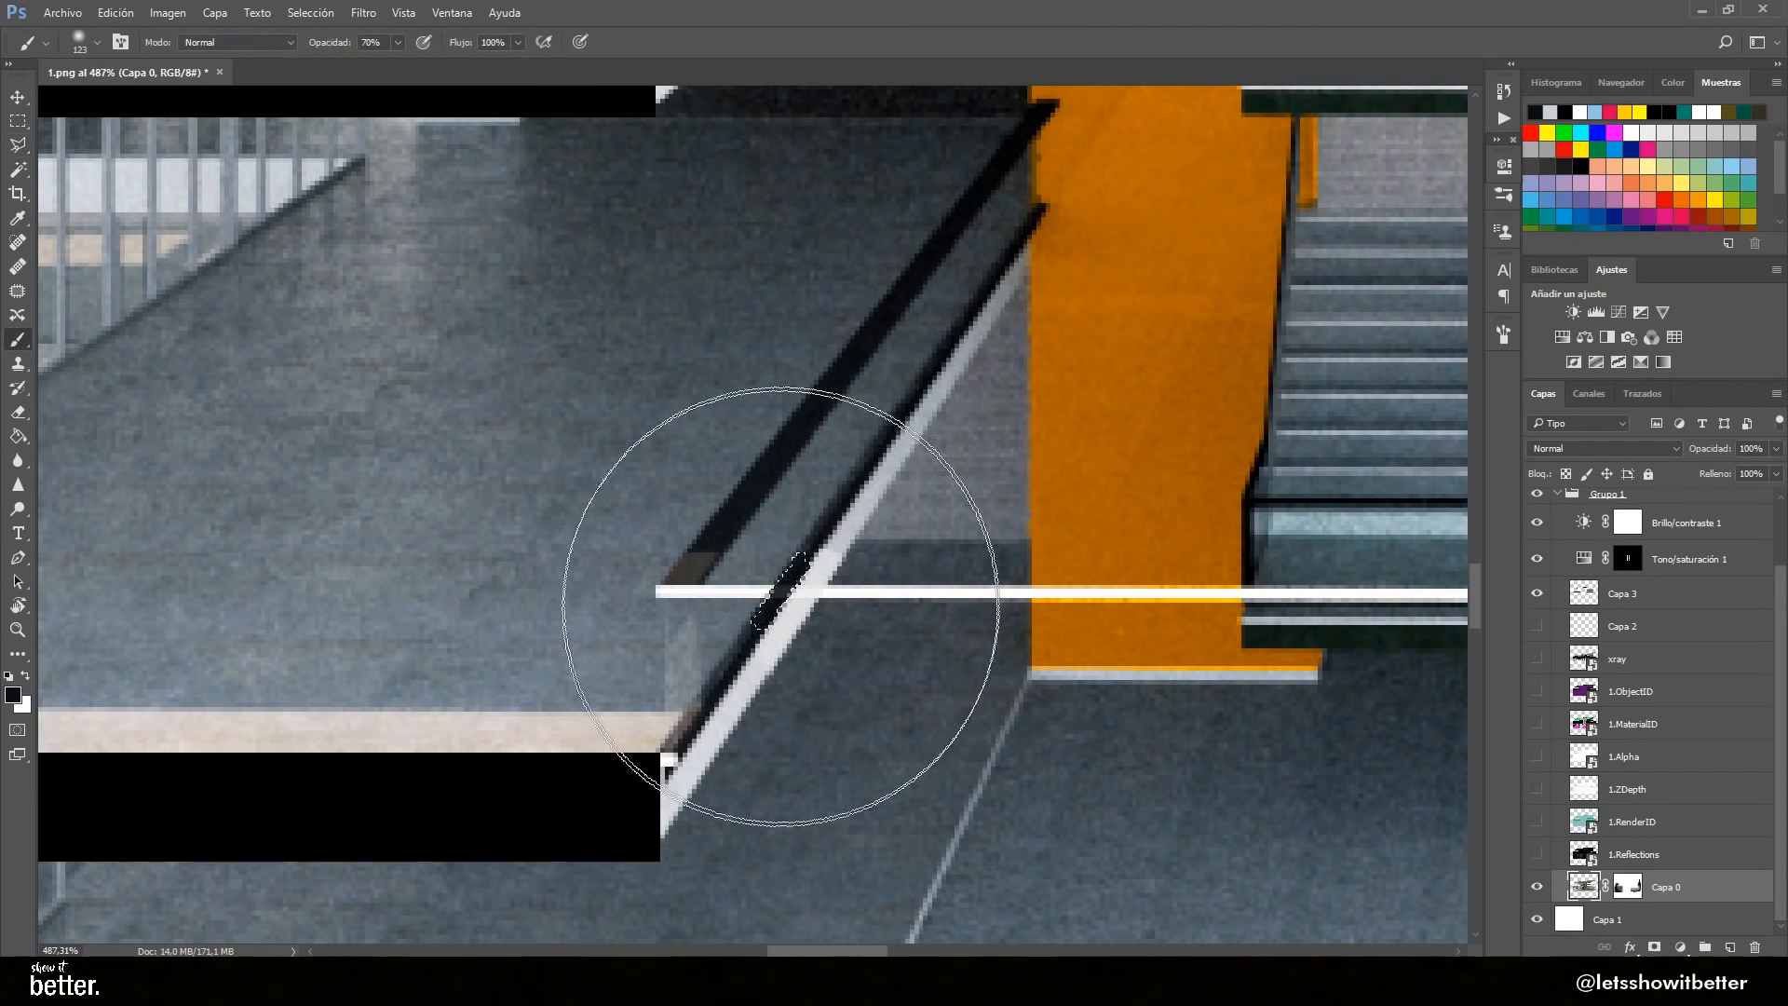
alt+click(743, 566)
click(748, 564)
key(ctrl+d)
scroll(559, 619, down, 7)
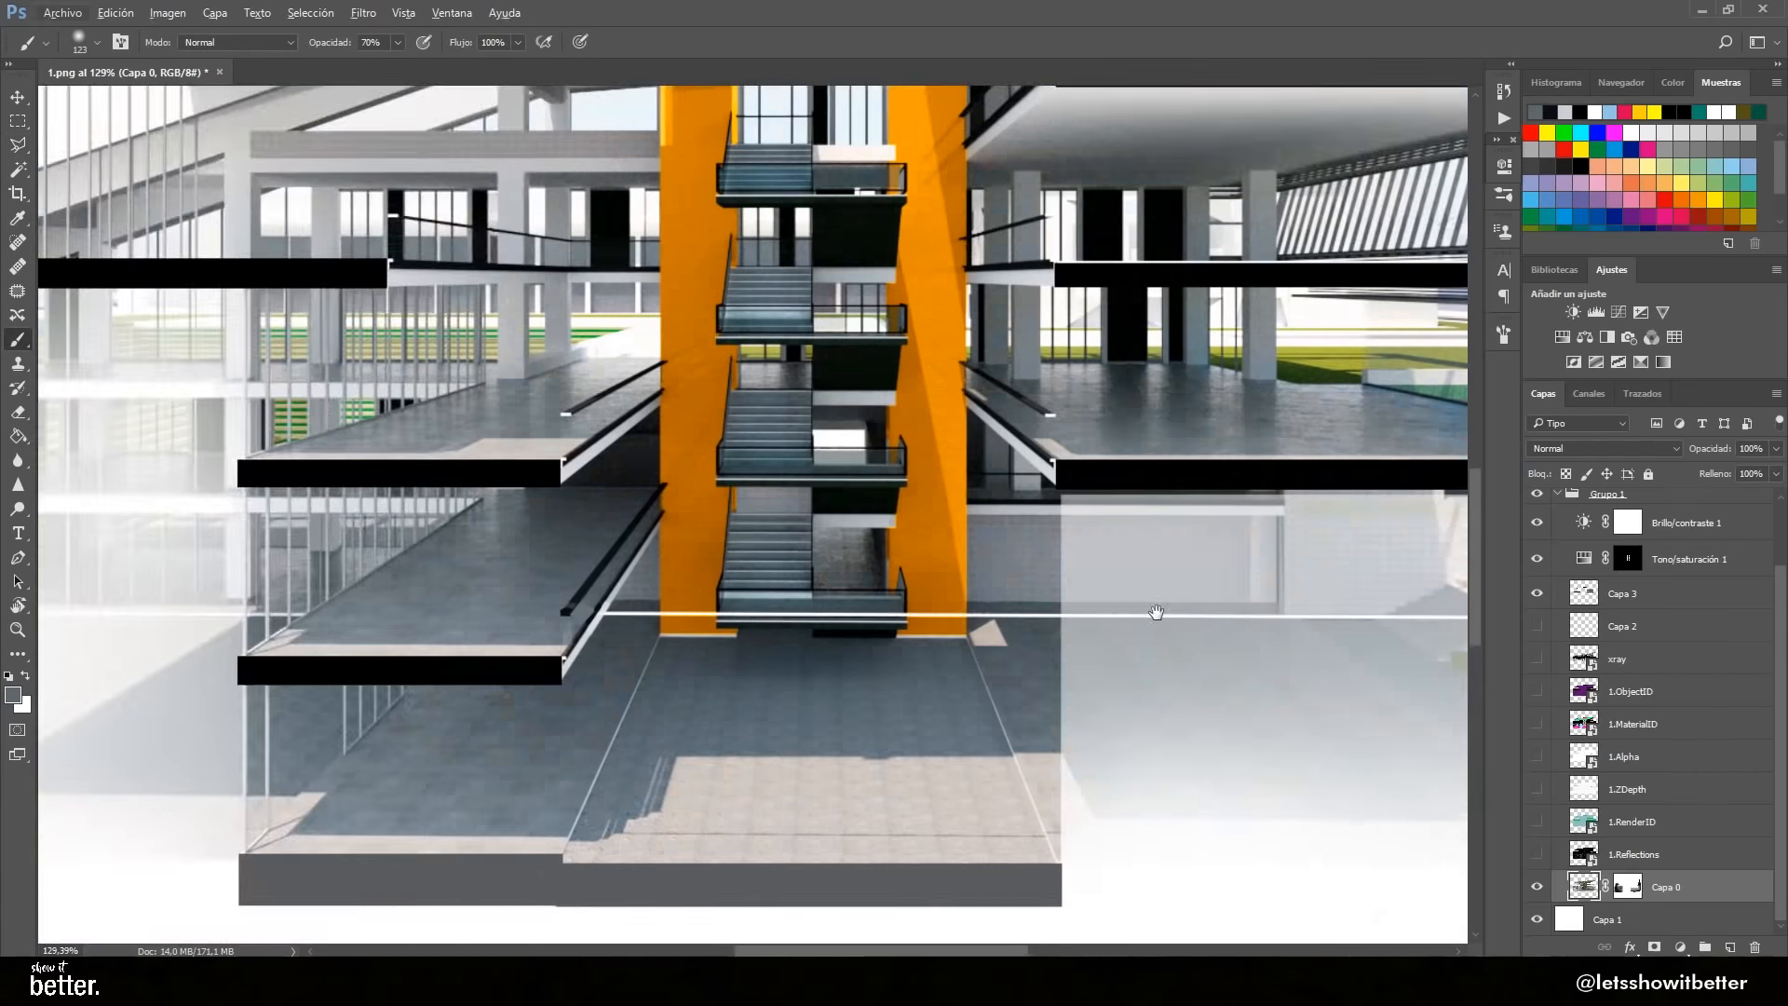
Clone clean texture over the white line between the lower left railing and the stair wall, within a selection
scroll(1062, 643, up, 6)
key(l)
key(m)
drag(1056, 654, 756, 628)
alt+click(869, 622)
drag(869, 642, 1051, 643)
key(ctrl+d)
Select the base of the right orange stair wall and clone orange texture over the white line crossing it
drag(653, 672, 797, 678)
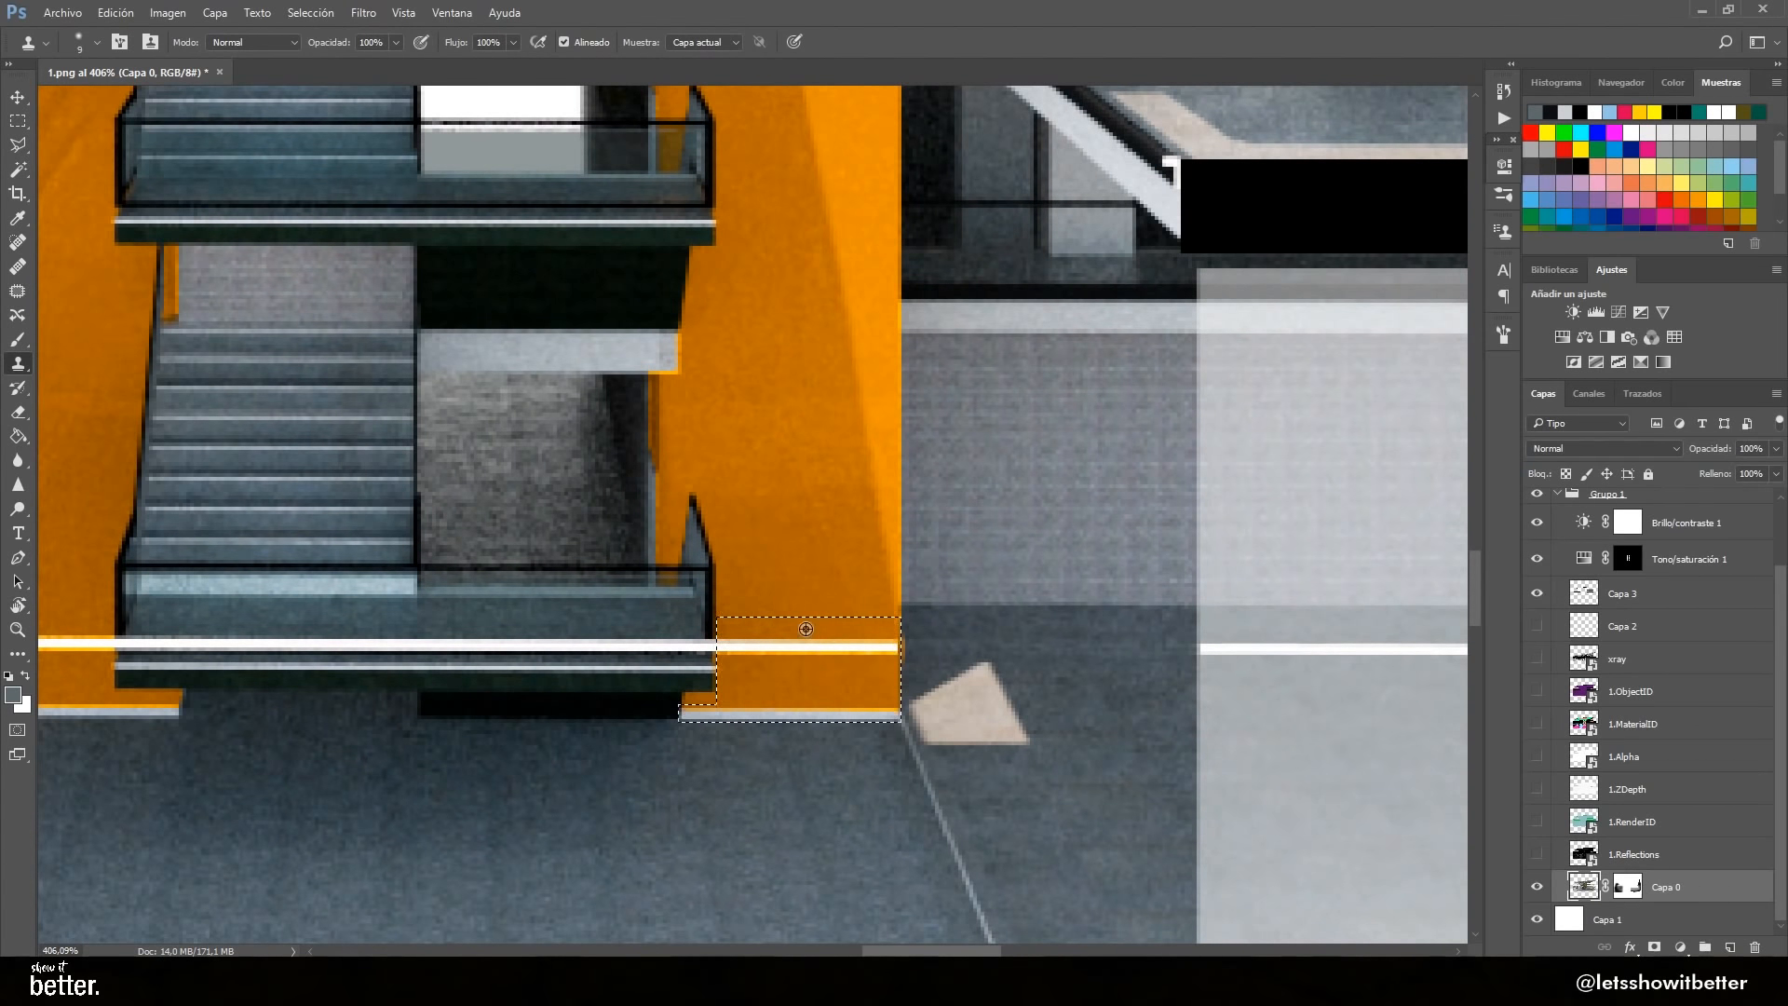
key(b)
alt+click(794, 631)
click(794, 655)
key(ctrl+z)
drag(721, 650, 899, 649)
key(ctrl+d)
Clone out the remaining white line across the stair landing, the left orange wall and the adjoining surfaces
drag(522, 652, 866, 696)
drag(481, 699, 995, 705)
scroll(725, 690, down, 4)
scroll(625, 686, up, 4)
alt+click(582, 687)
scroll(522, 698, up, 5)
alt+click(845, 687)
drag(845, 694, 845, 738)
drag(196, 745, 1038, 620)
alt+click(876, 643)
drag(841, 622, 1032, 623)
scroll(959, 652, down, 10)
Open Capa 3's blending options and try a white colour overlay on the section cuts
key(v)
scroll(1611, 672, up, 2)
right_click(1610, 672)
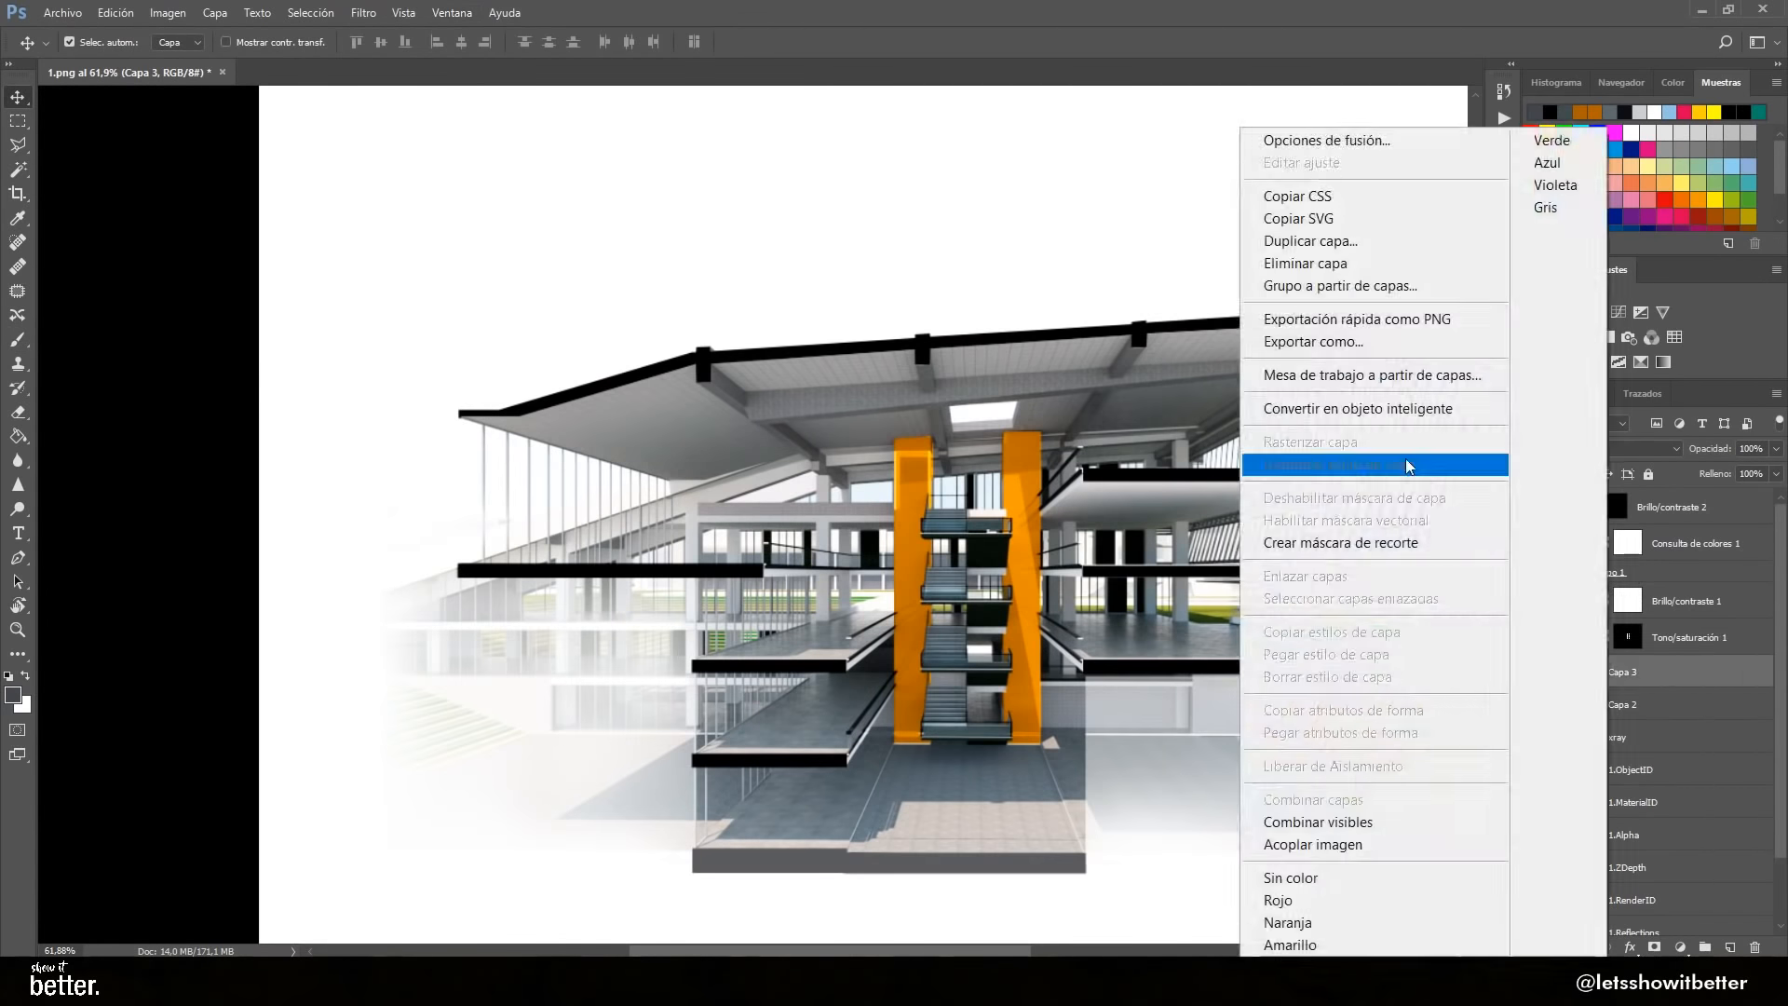
click(1328, 140)
click(1034, 707)
drag(1213, 424, 1198, 560)
click(1059, 790)
click(1493, 621)
click(1344, 798)
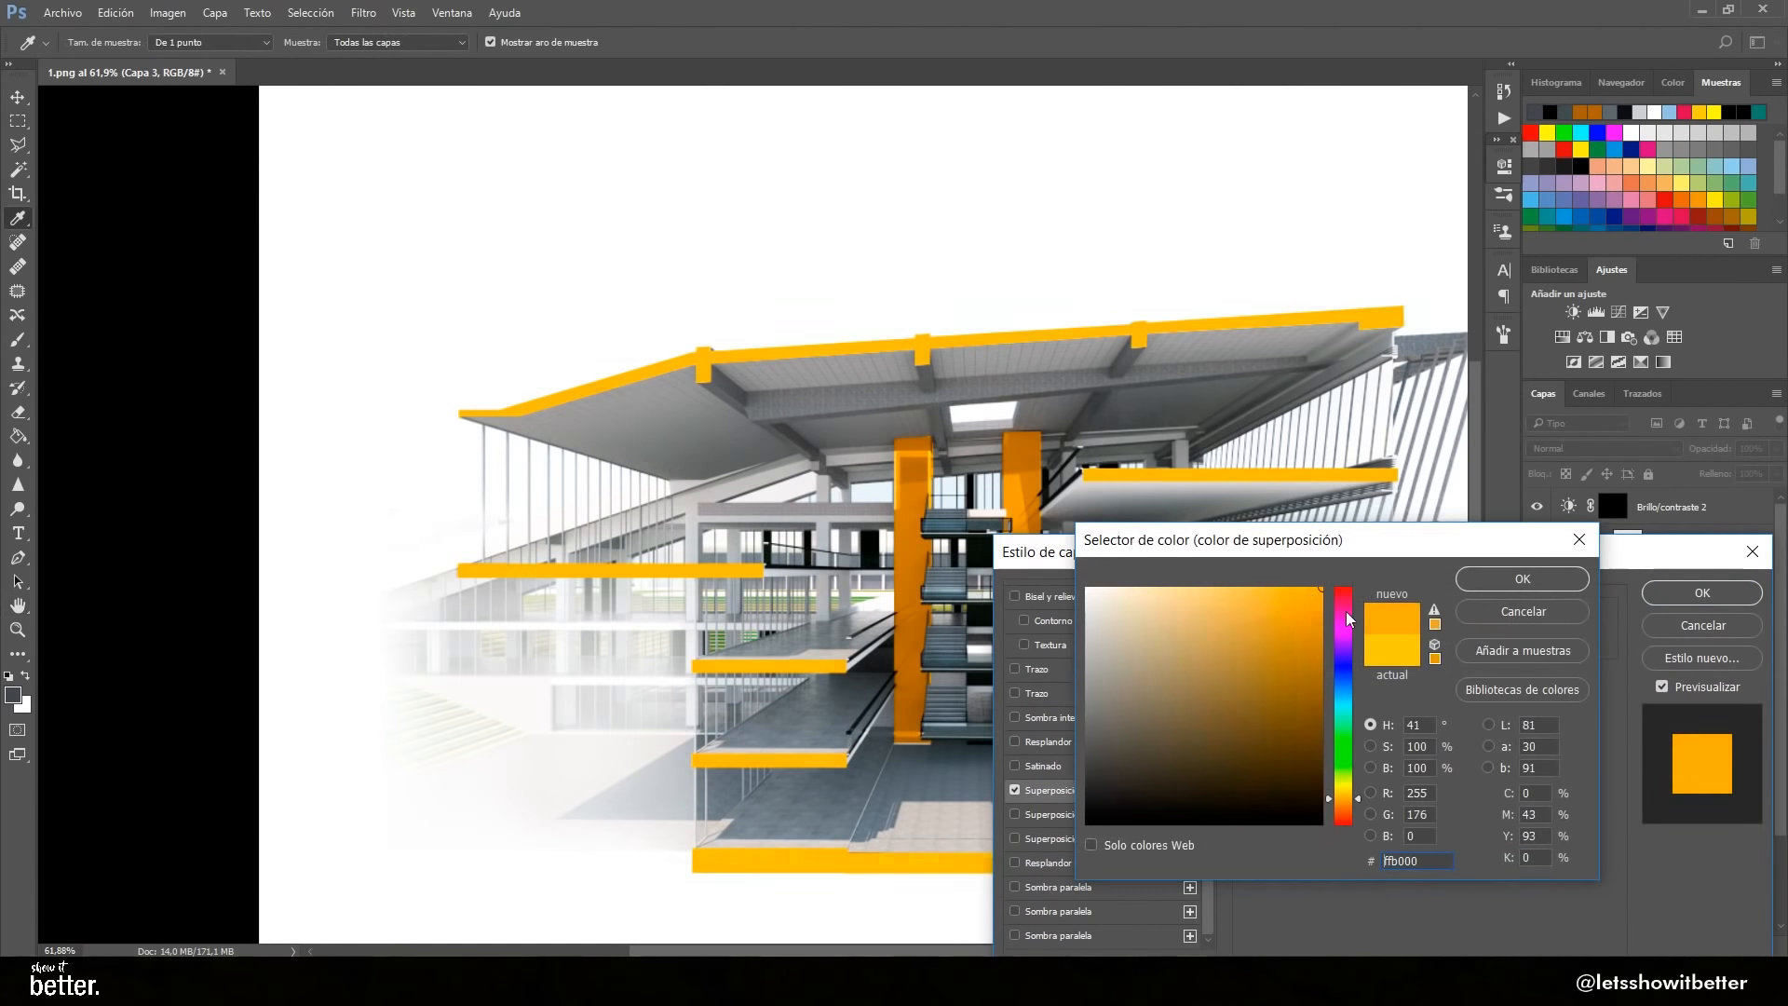
drag(1346, 613, 1339, 746)
click(1087, 587)
click(1522, 579)
Outline Capa 3's section cuts with a stroke (Trazo) and change their colour overlay to light grey
click(1036, 669)
mouse_move(1343, 618)
mouse_down()
mouse_move(1322, 619)
mouse_move(1340, 619)
mouse_up()
drag(1334, 560, 1405, 276)
click(1147, 507)
click(1556, 335)
drag(1099, 619, 1090, 659)
click(1523, 580)
Replace the section cuts' colour overlay with a pattern overlay, choosing the square grid pattern and reducing its scale
click(1146, 555)
click(1468, 395)
click(1085, 507)
click(1348, 452)
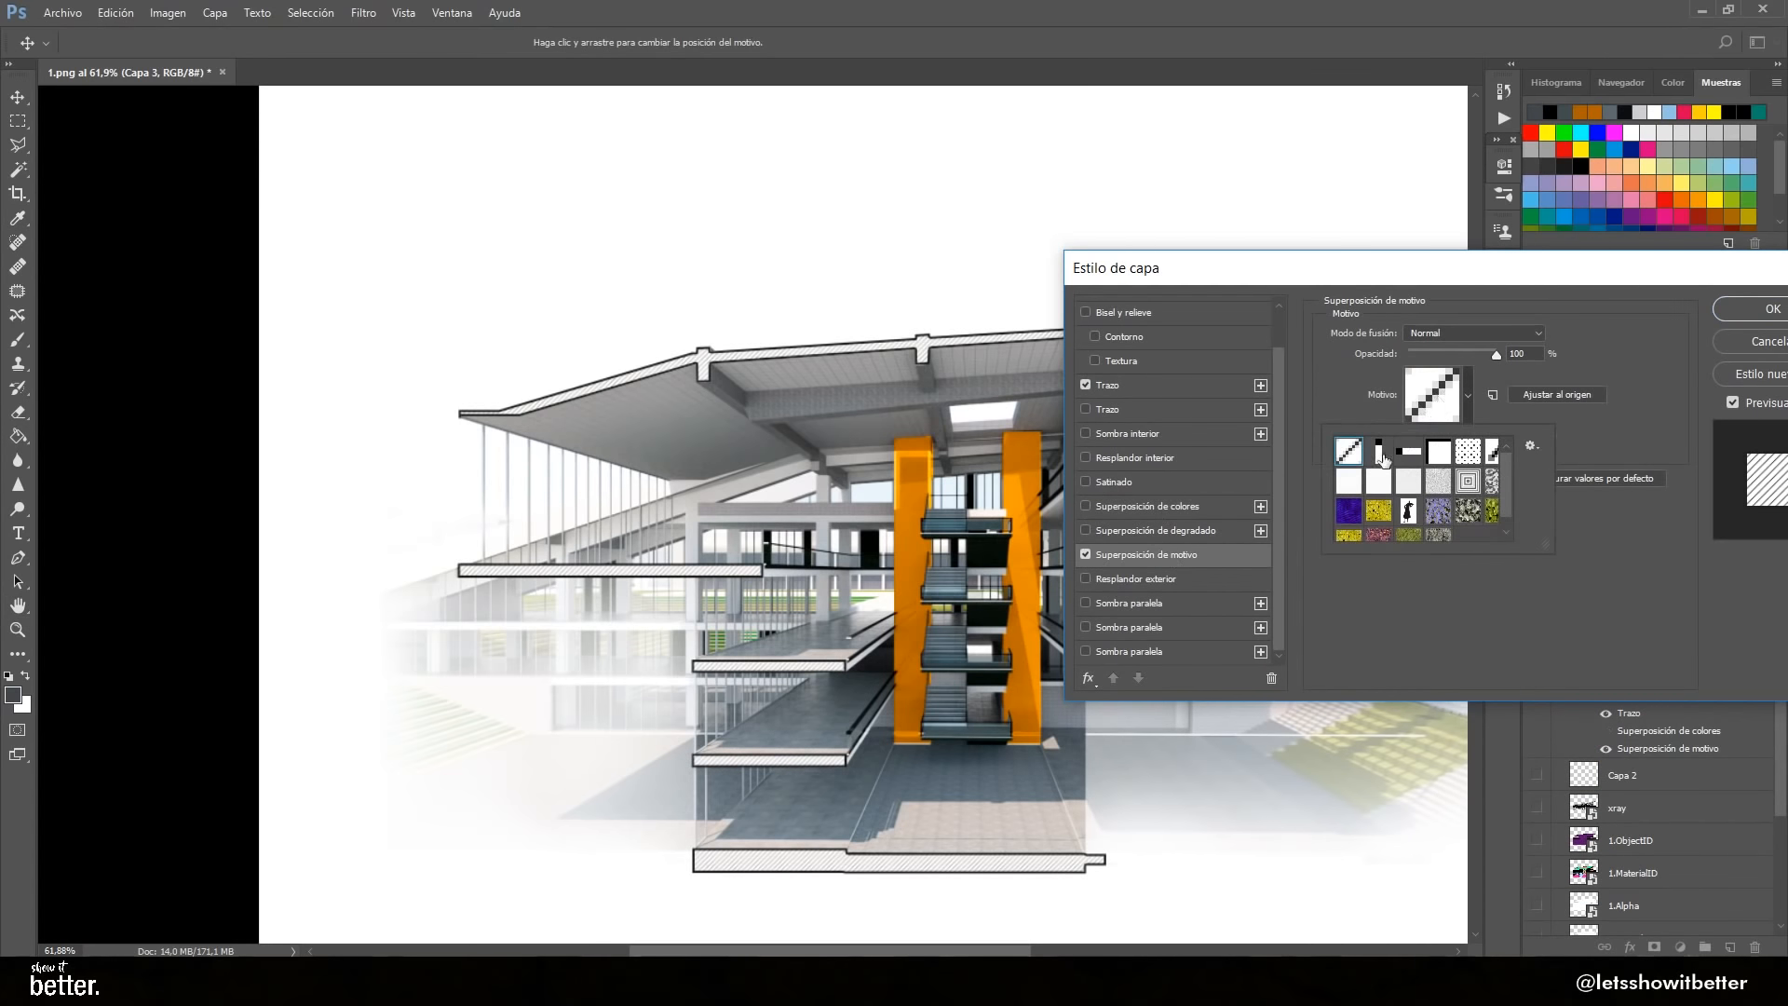
click(1378, 452)
scroll(877, 366, up, 5)
click(1408, 451)
click(1438, 452)
click(1468, 395)
drag(1453, 436, 1430, 435)
Lower the pattern overlay's opacity, test its blending mode, and add an inner shadow to the section cuts
drag(1496, 355, 1465, 356)
click(1472, 333)
click(1459, 574)
click(1473, 333)
click(1490, 347)
click(1109, 435)
drag(1416, 419, 1425, 418)
drag(1435, 359, 1416, 418)
click(1736, 309)
Erase the stray stub at the right end of the ground's cut face on Capa 3
scroll(693, 520, down, 8)
drag(843, 917, 798, 667)
scroll(798, 667, up, 3)
scroll(799, 663, down, 3)
key(b)
alt+right_click(968, 675)
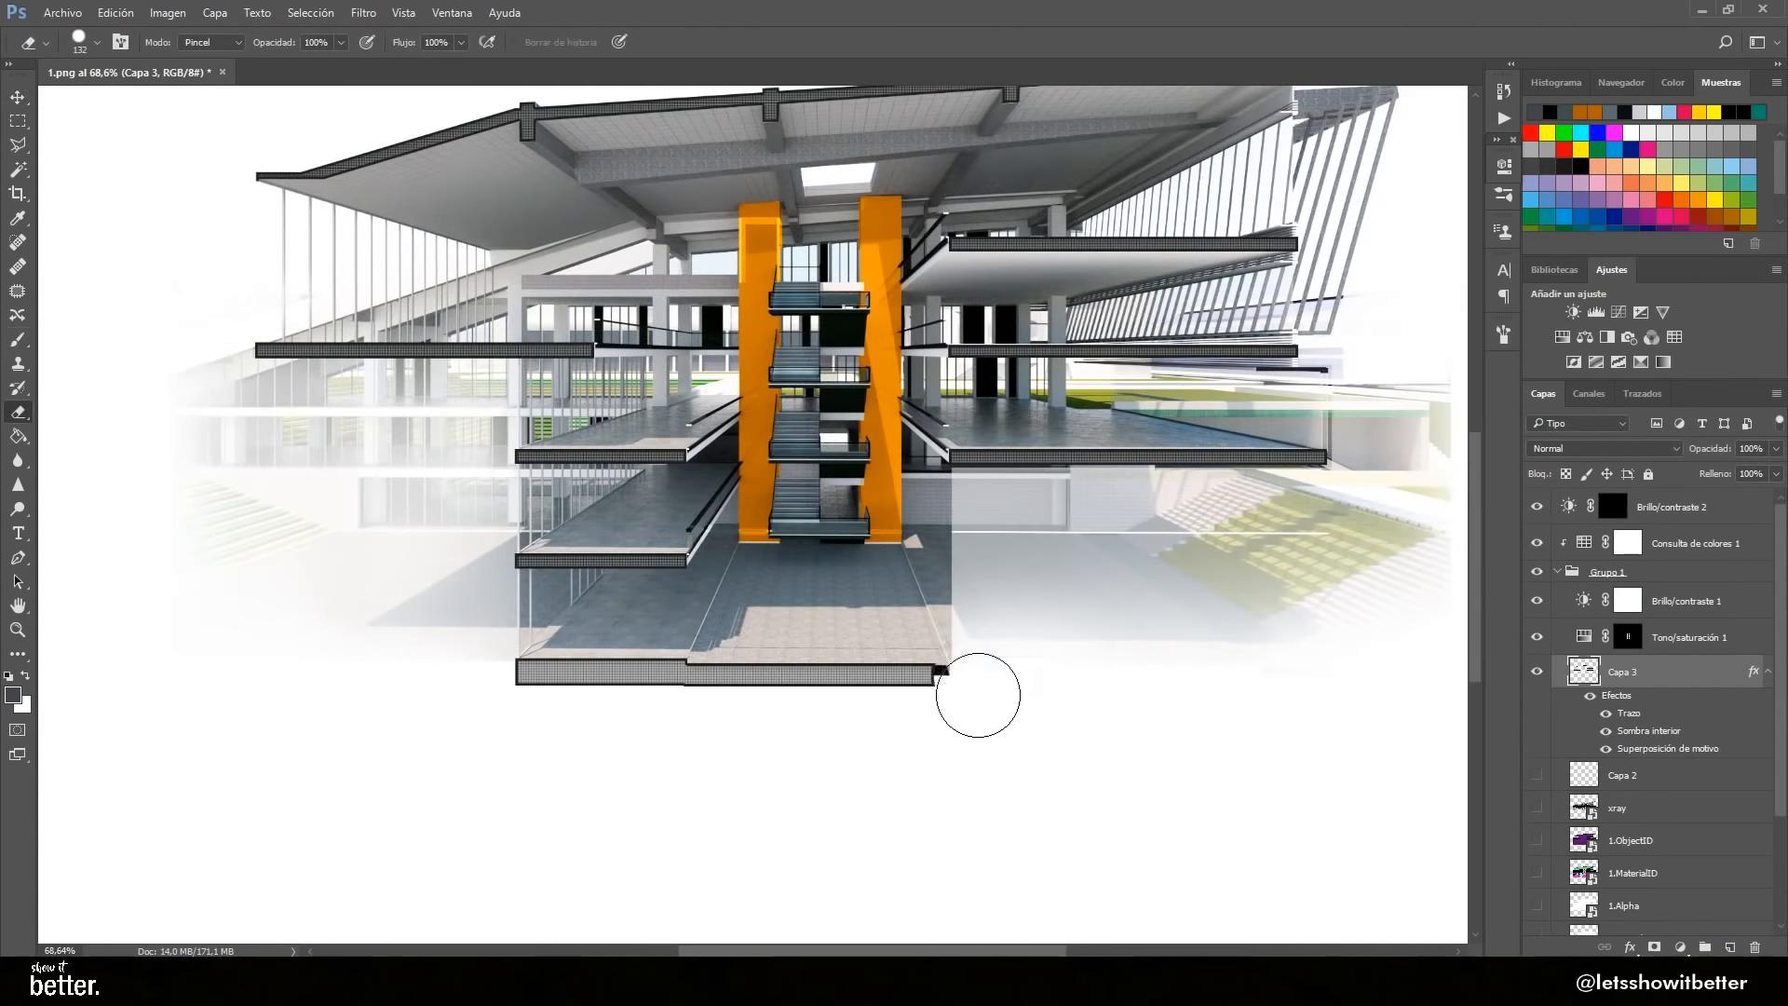
click(985, 664)
scroll(931, 659, down, 4)
key(v)
click(1313, 596)
Check the 1.MaterialID pass, and create a new layer above Brillo/contraste 1 inside Grupo 1
scroll(788, 449, up, 4)
scroll(1653, 577, down, 4)
click(1541, 725)
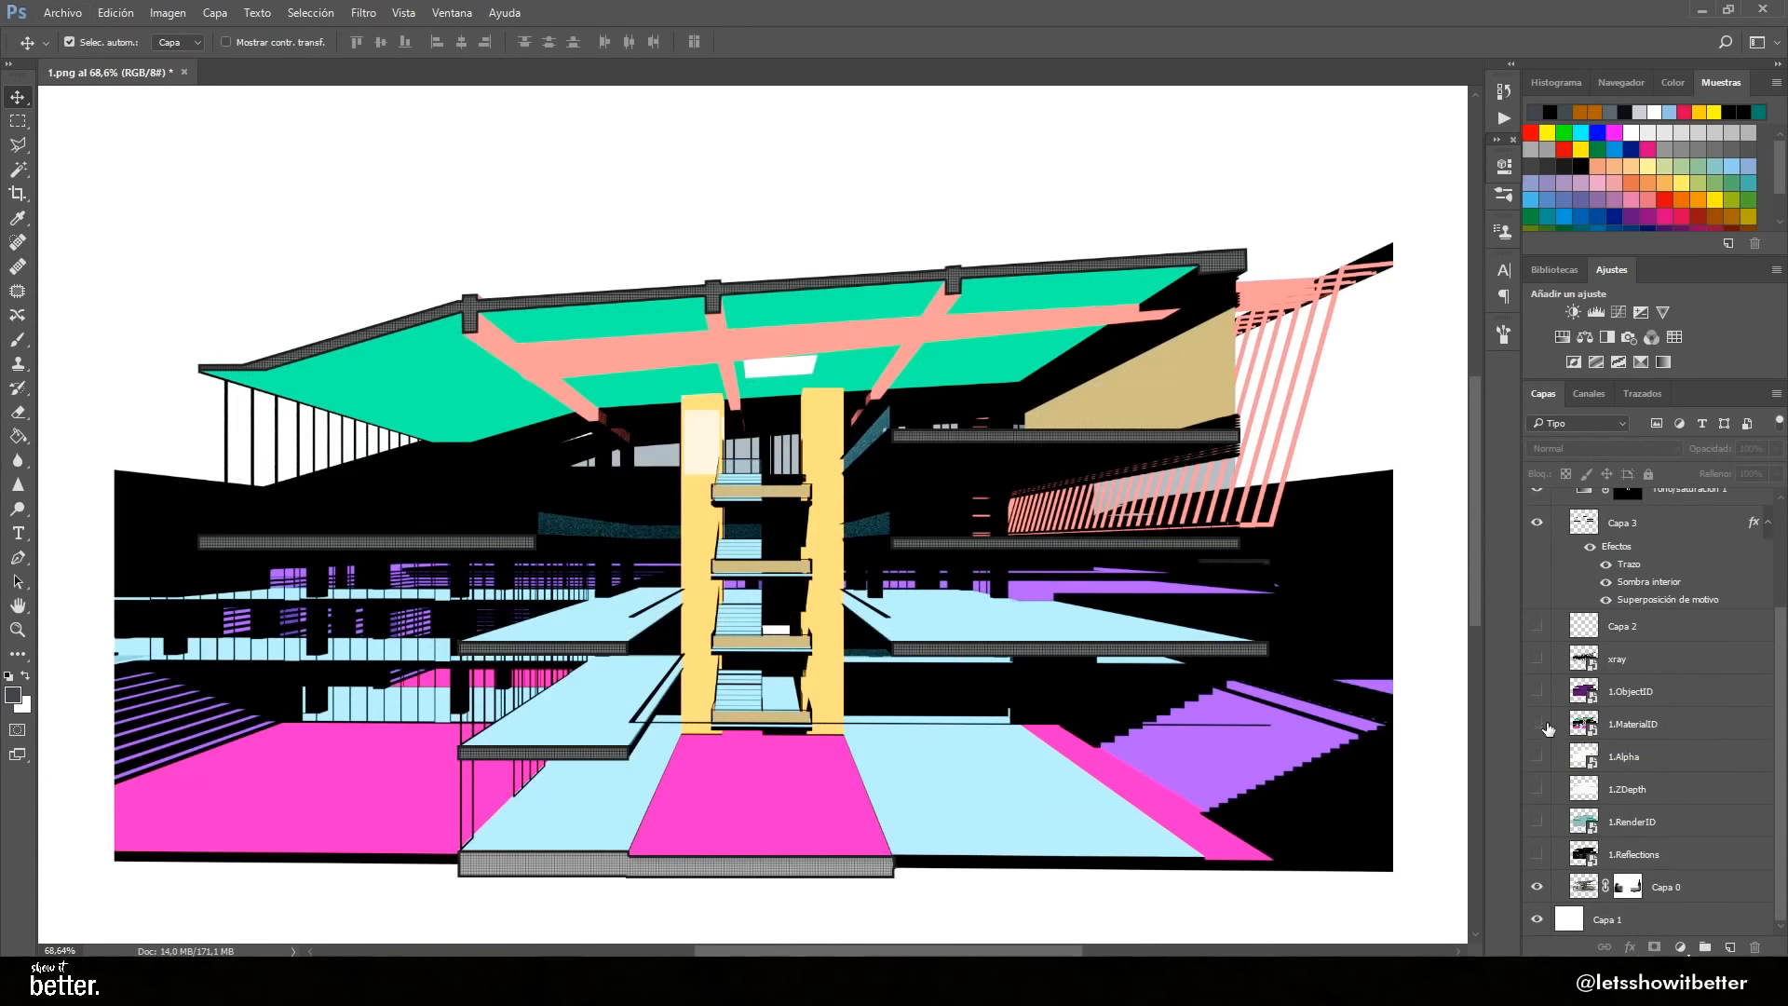
scroll(1583, 717, up, 4)
click(1685, 508)
click(1684, 599)
click(1731, 947)
Trace the glass panel at the right end of the lower right floor with the Polygonal Lasso
scroll(835, 681, up, 3)
scroll(1210, 699, up, 2)
key(l)
drag(1365, 720, 1273, 706)
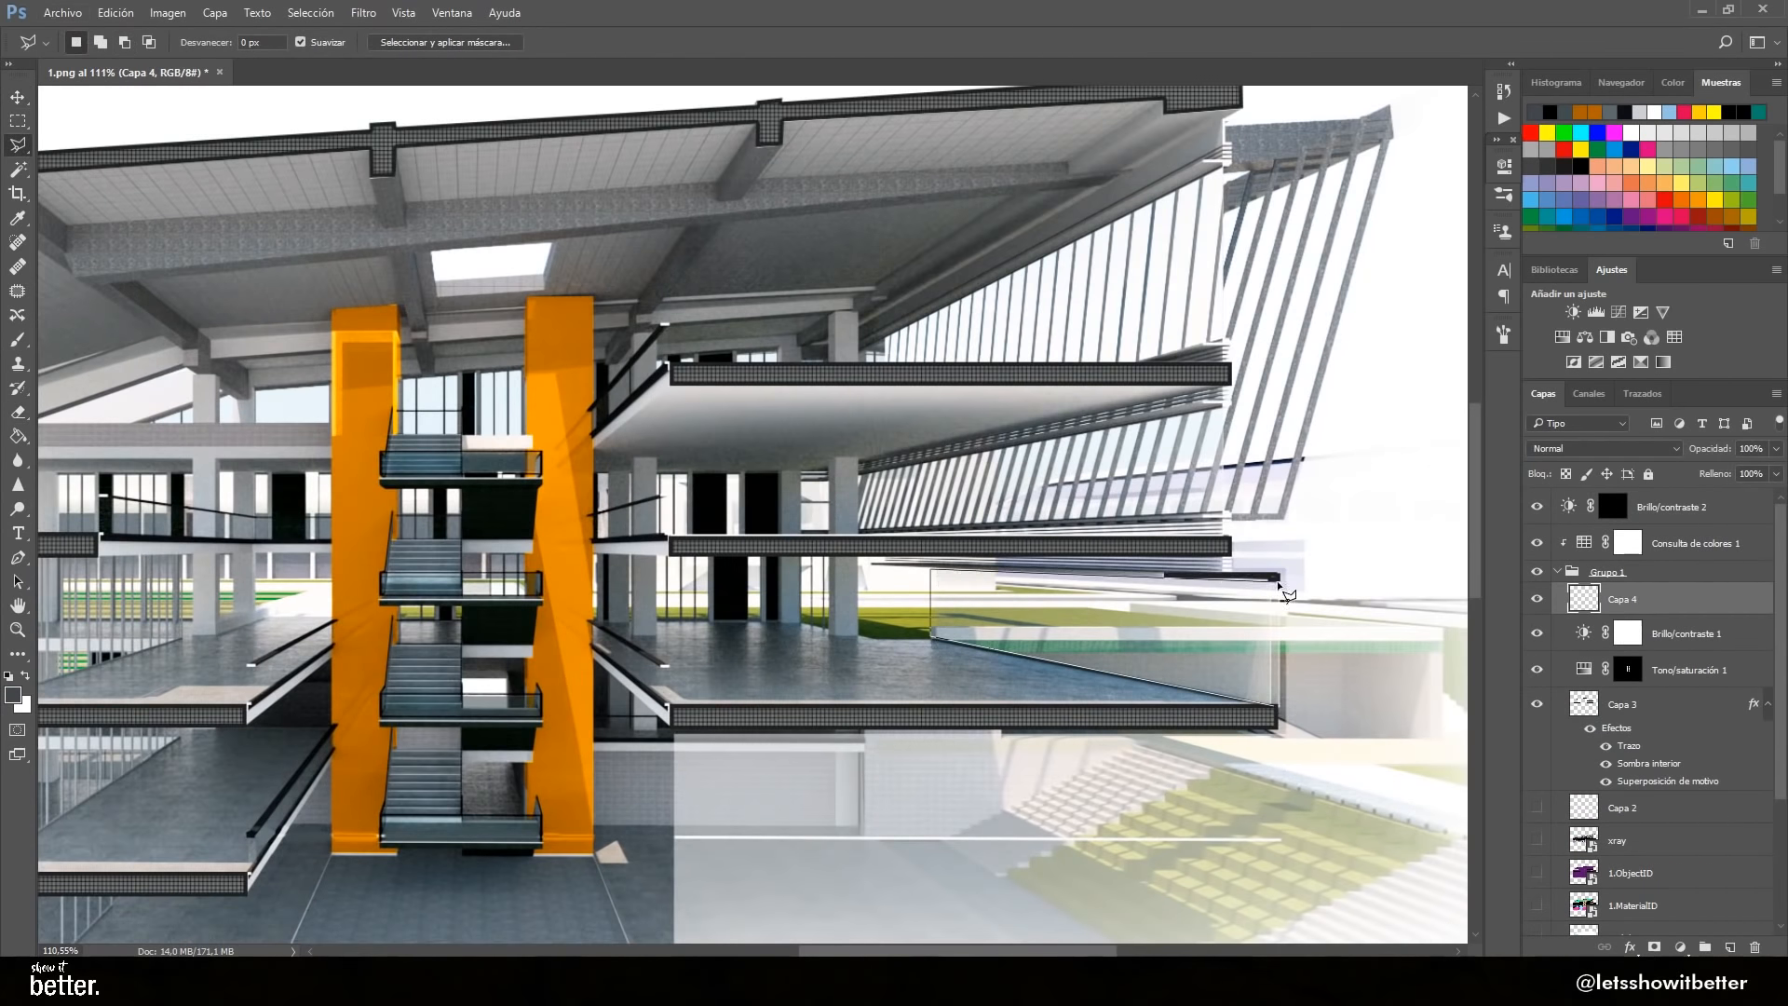
click(1277, 583)
click(1277, 706)
Add the right facade's glazing on the upper two floors to the lasso selection
scroll(1176, 300, up, 3)
shift+click(1239, 576)
double_click(768, 605)
scroll(1242, 233, up, 2)
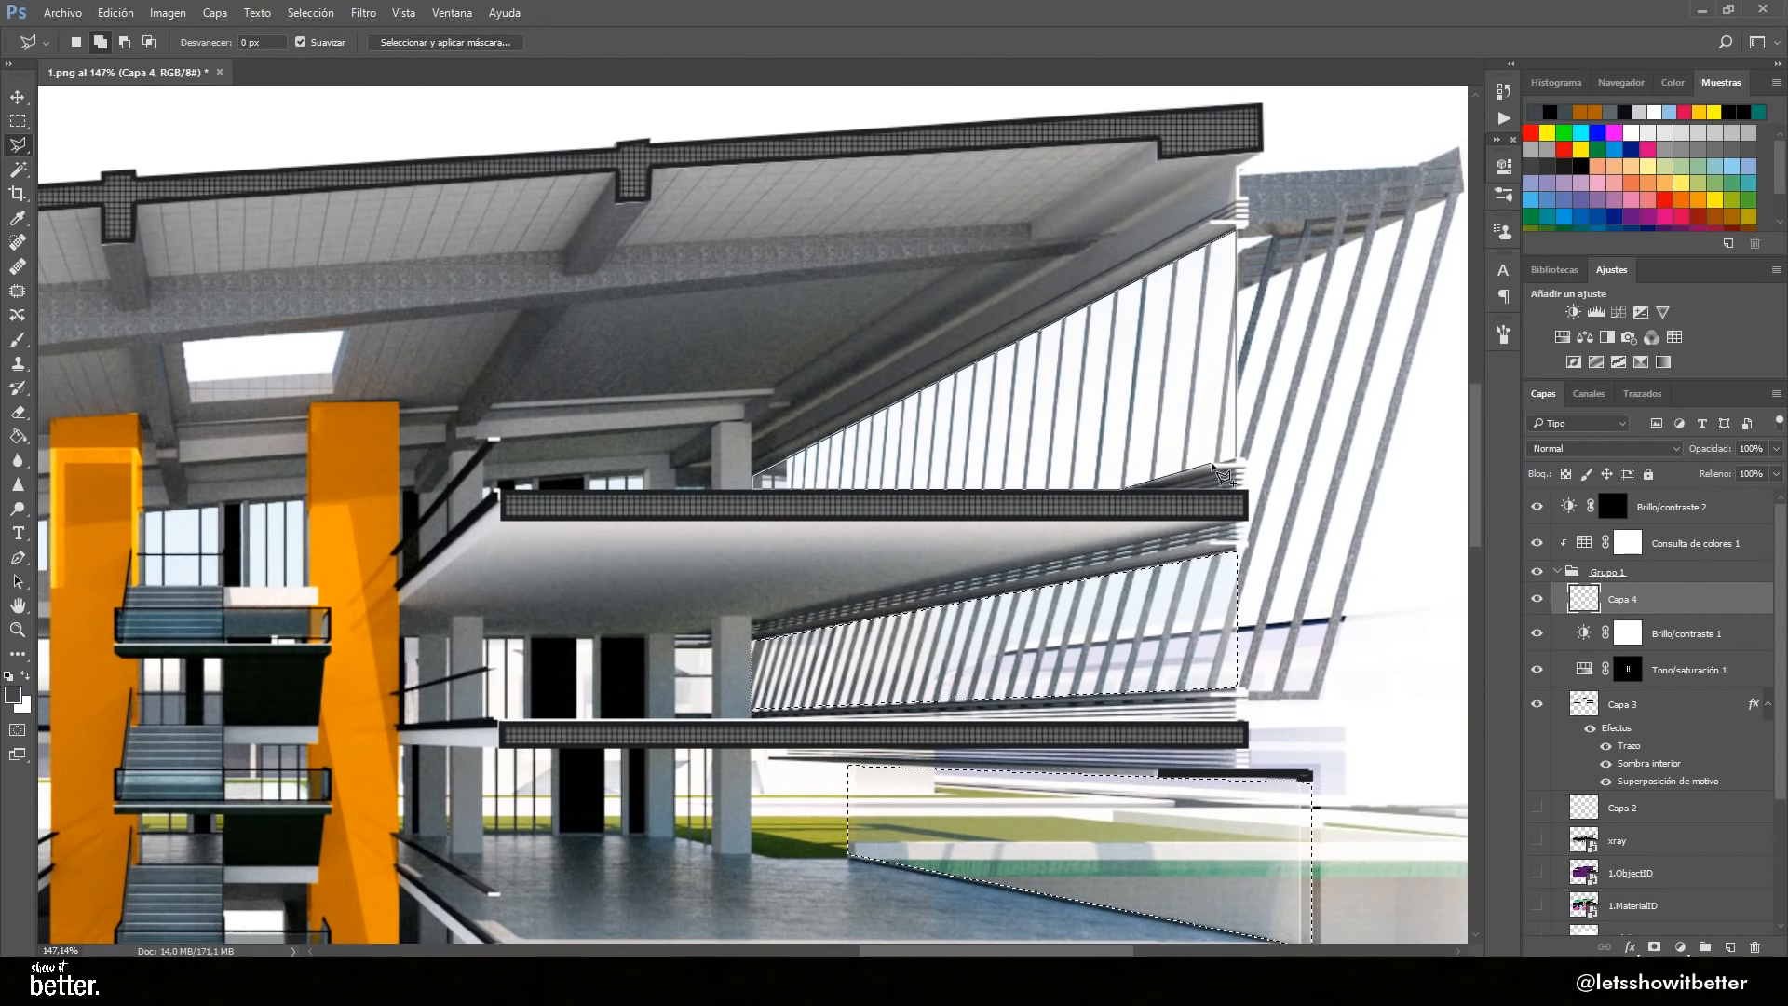
click(1236, 459)
scroll(1213, 466, down, 3)
Add the upper left facade's glazing to the Polygonal Lasso selection
drag(603, 627, 703, 662)
click(460, 290)
click(790, 390)
click(797, 537)
double_click(461, 537)
Add the glazing of the lower left floors, down to the ground slab, to the lasso selection
click(918, 431)
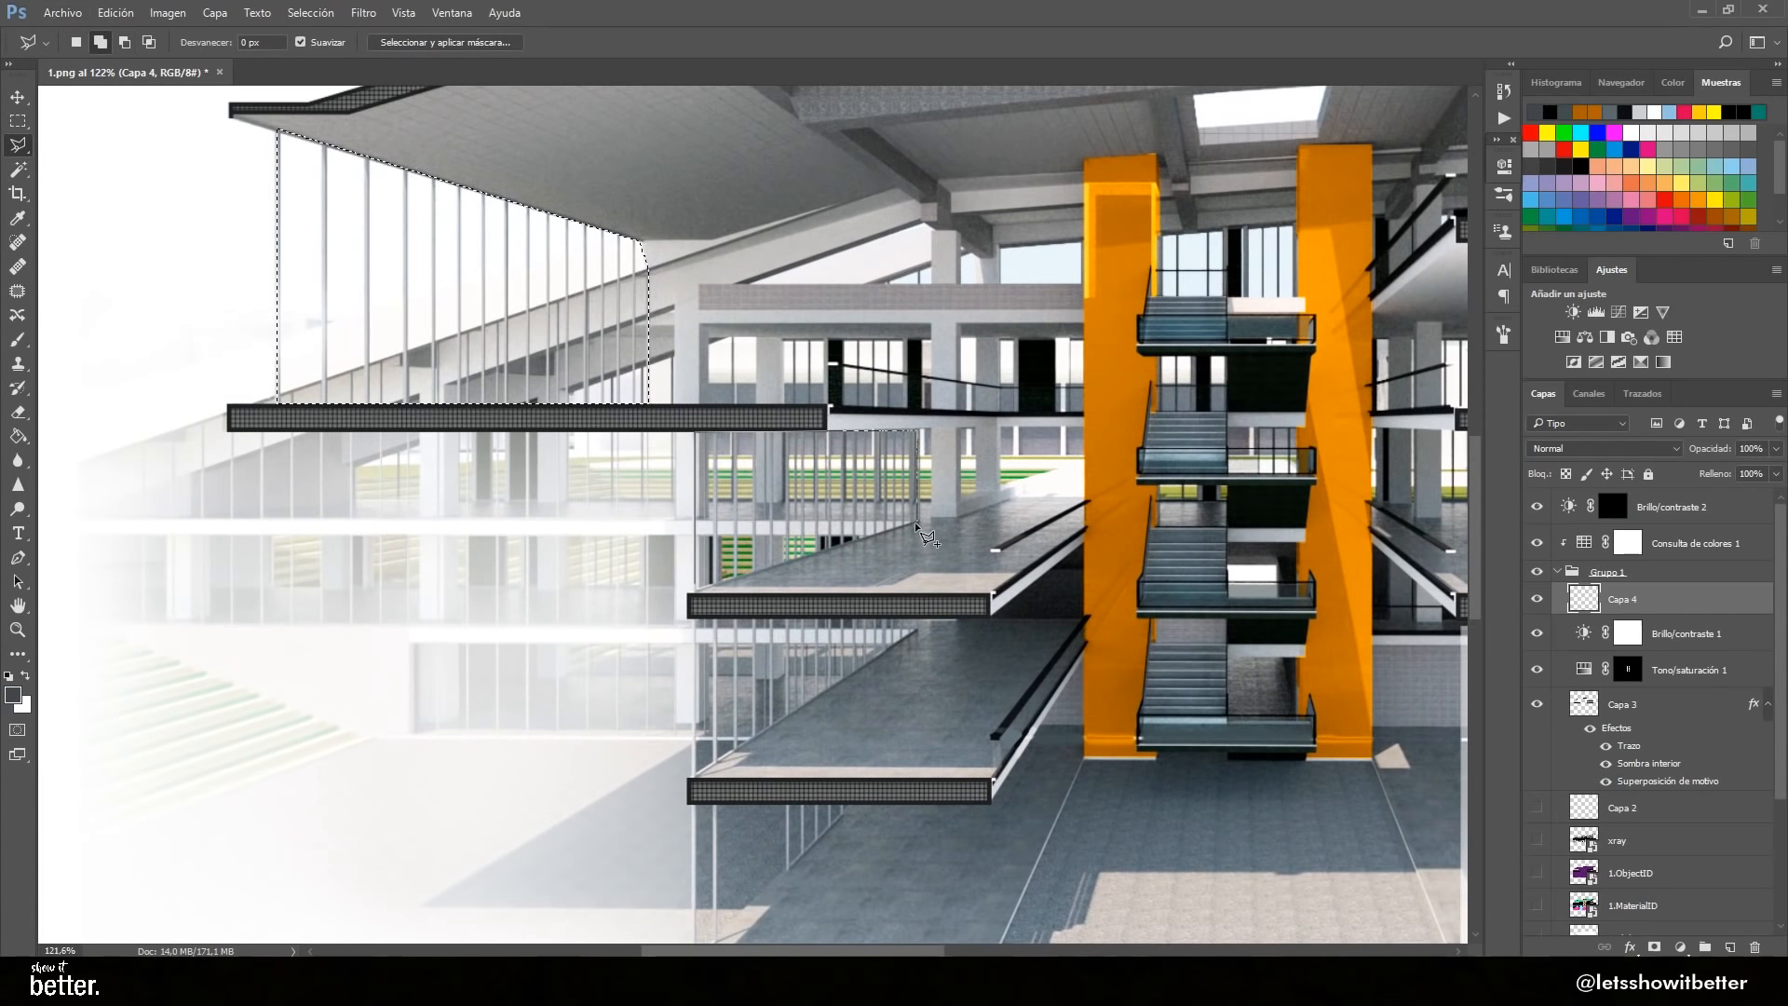
shift+click(695, 619)
click(917, 618)
click(917, 633)
double_click(694, 775)
drag(762, 773, 750, 612)
key(ctrl+0)
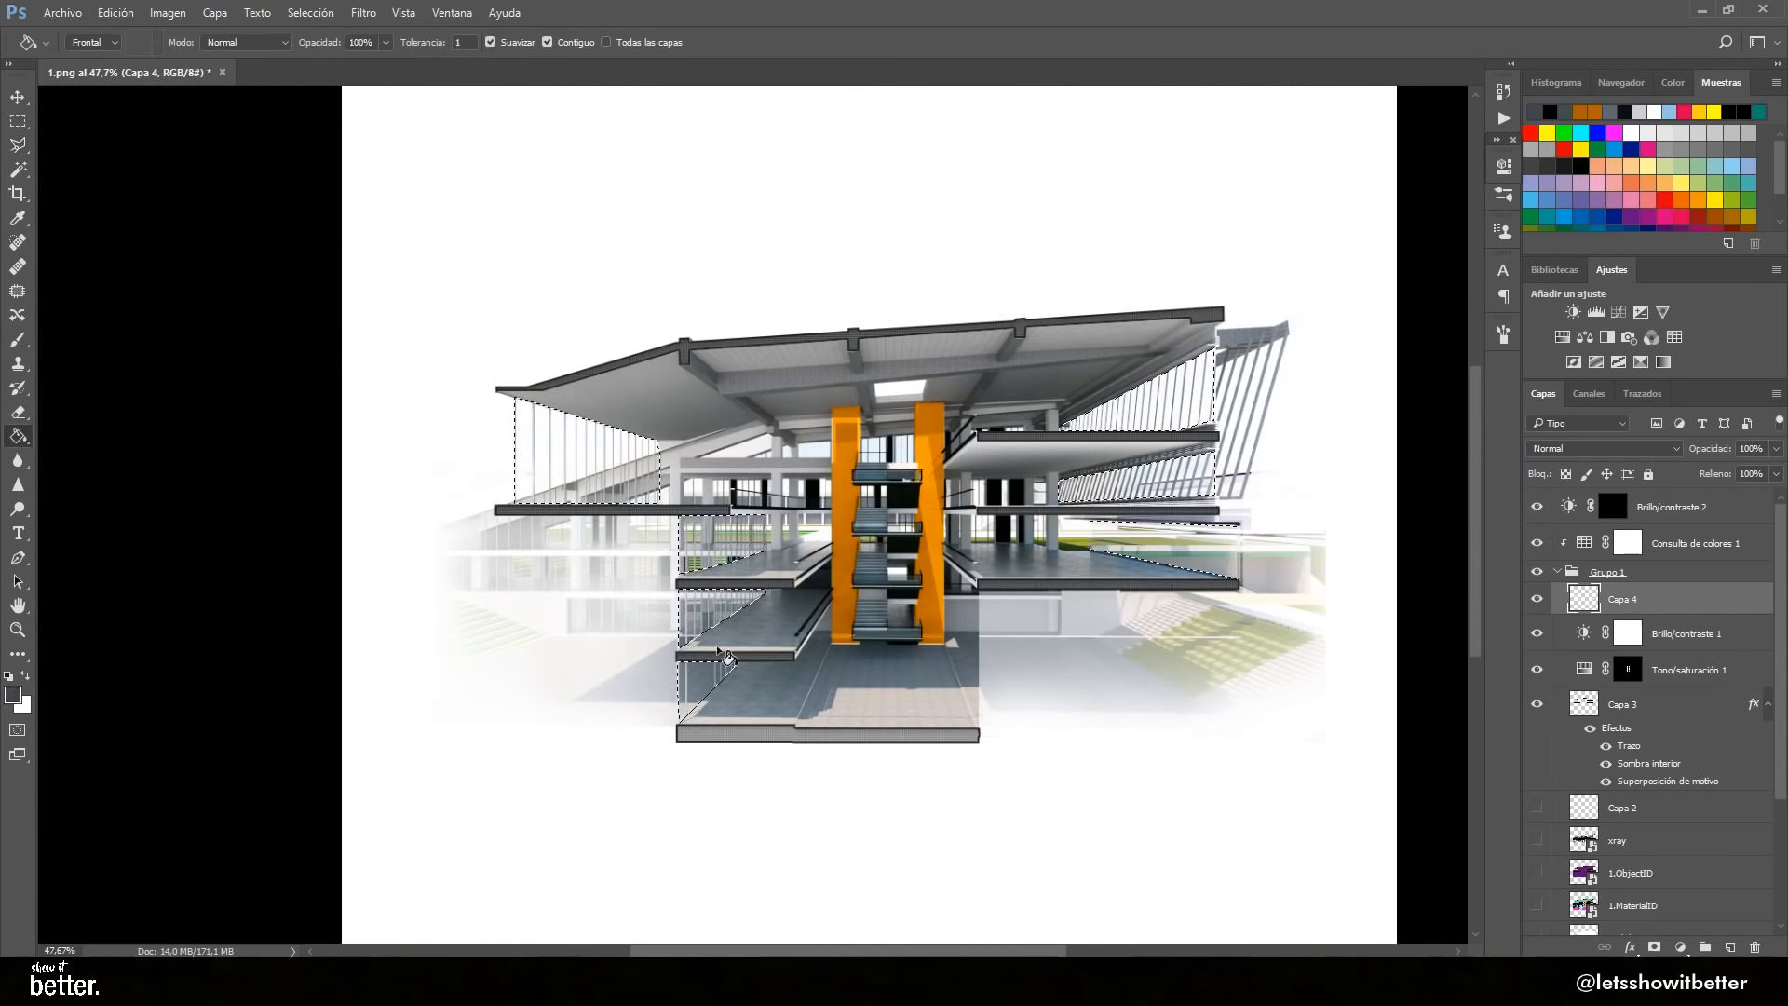
Colorize the glazing fill on Capa 4 with hue 37, saturation 25 and lightness -29, and lower the layer's opacity to 27%
key(ctrl+u)
drag(1299, 248, 1451, 207)
drag(1409, 336, 1429, 319)
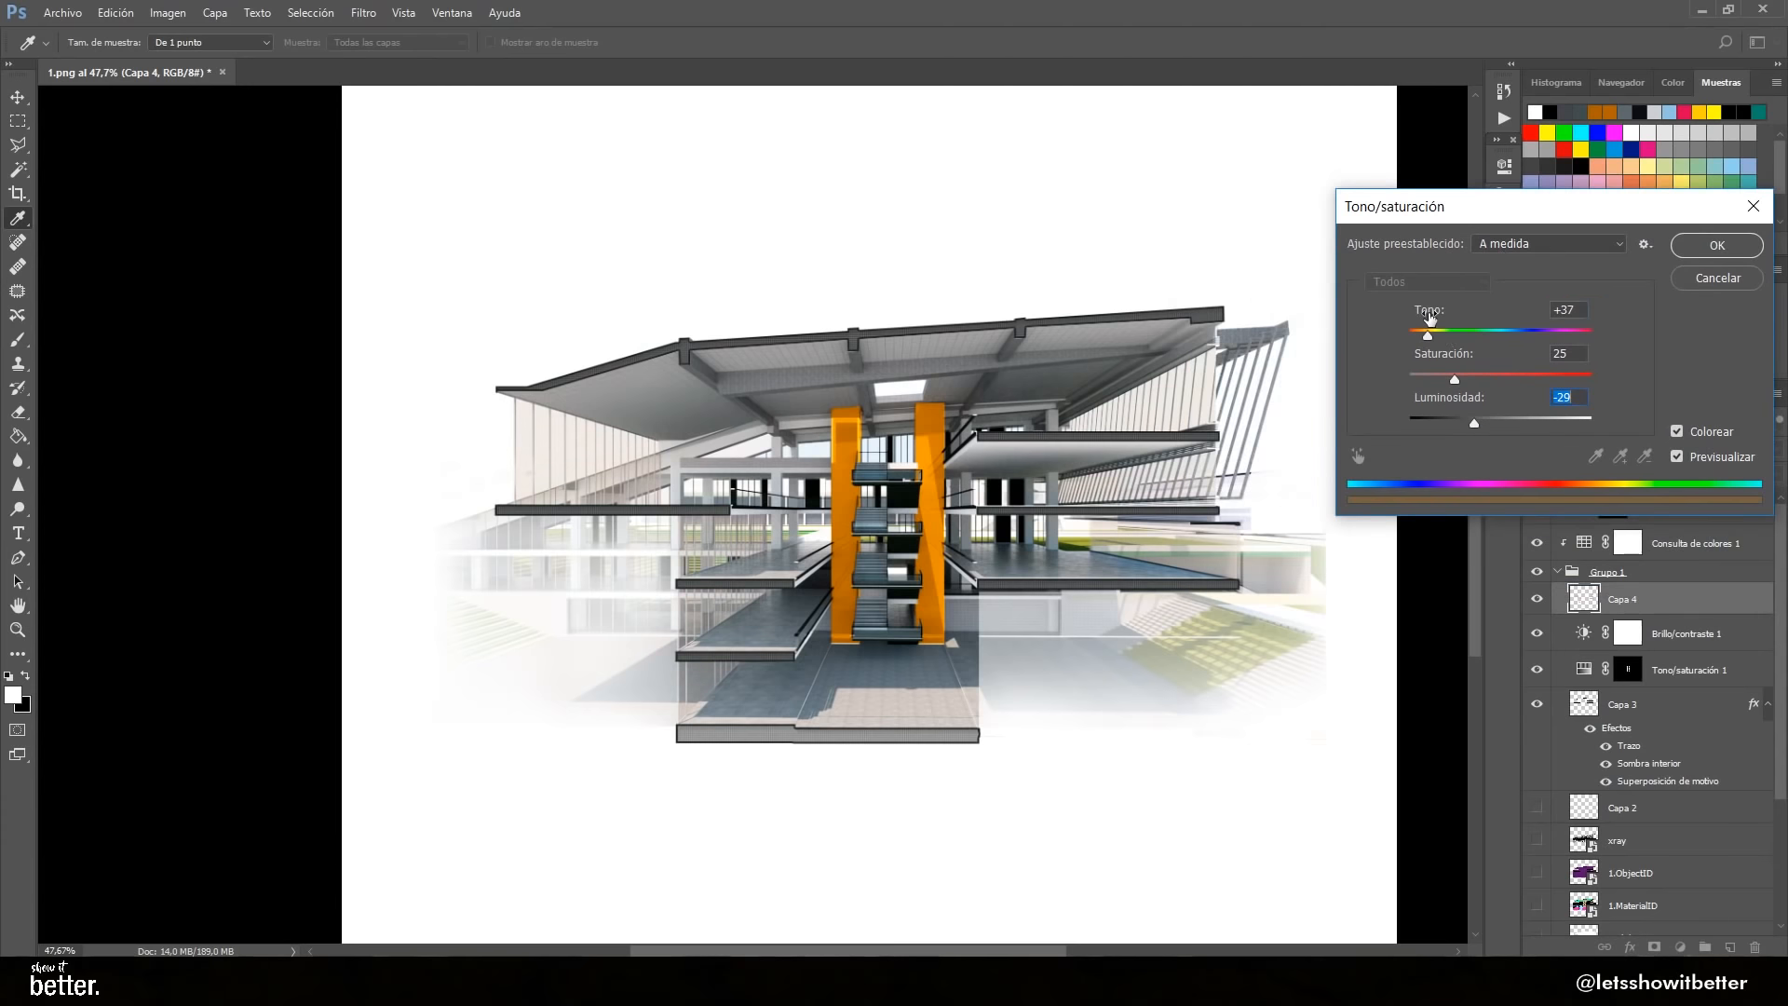
key(Return)
key(g)
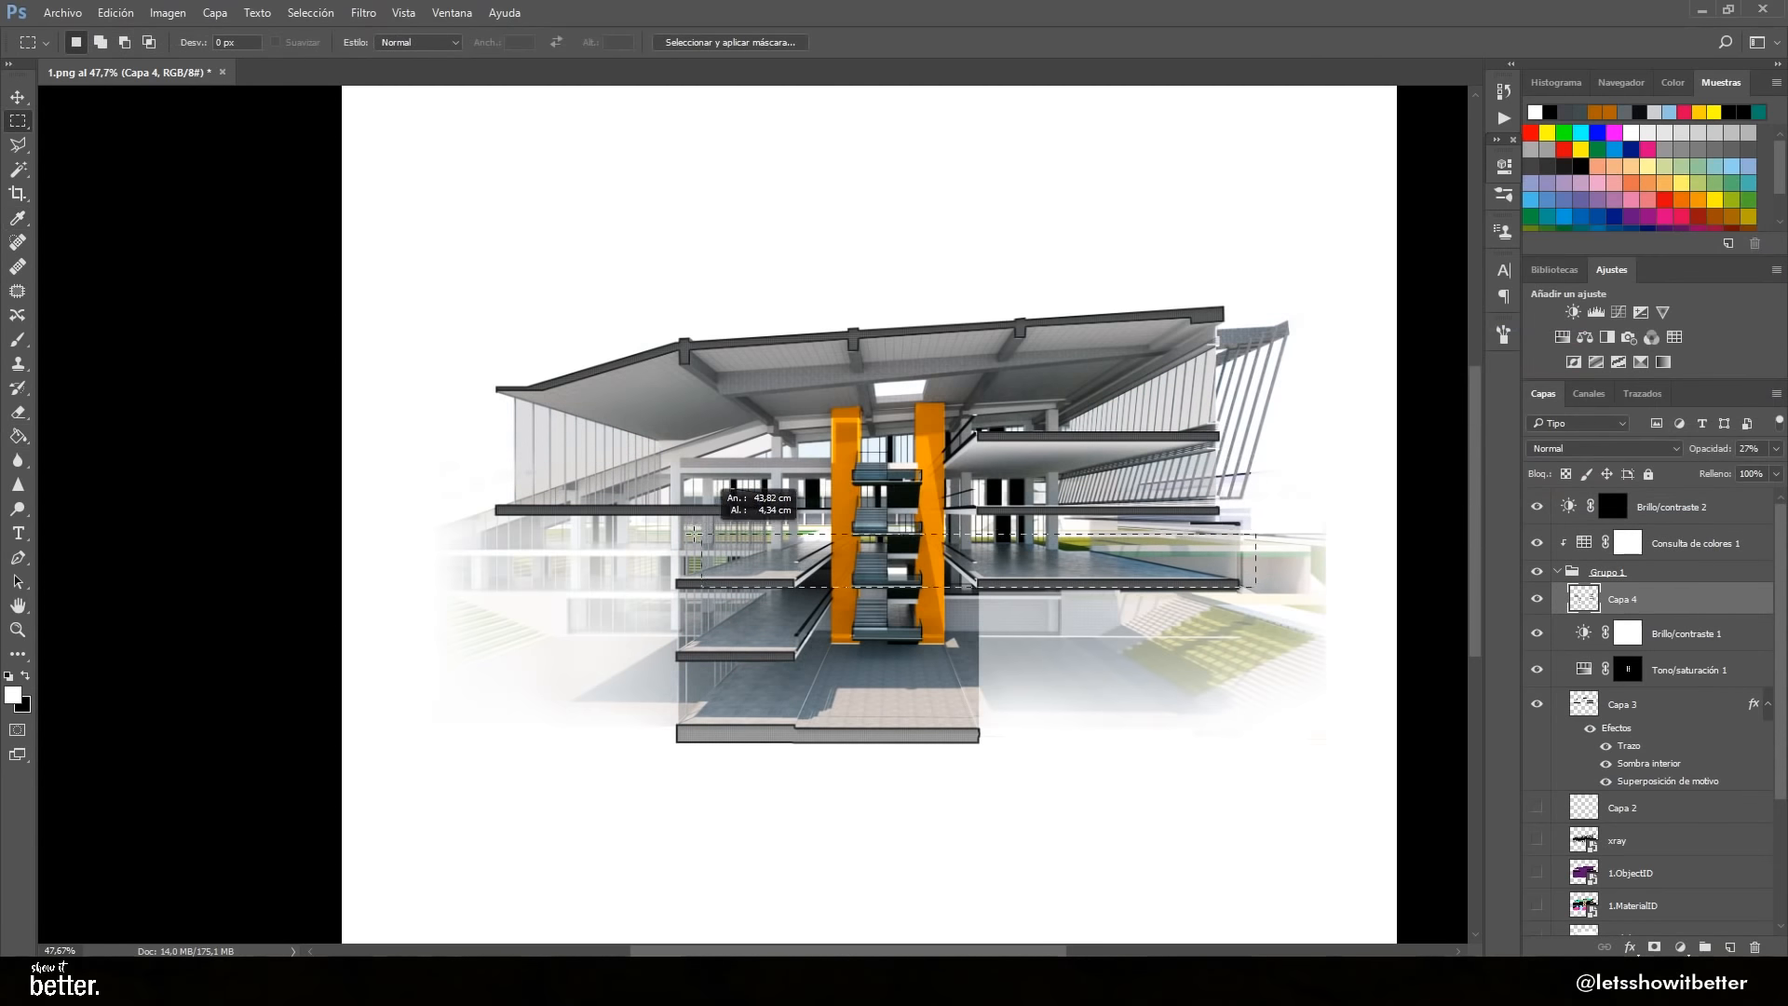
Copy the marquee-selected strip of middle-floor glazing from Capa 4 to a new layer and colorize it teal
key(ctrl+j)
key(ctrl+u)
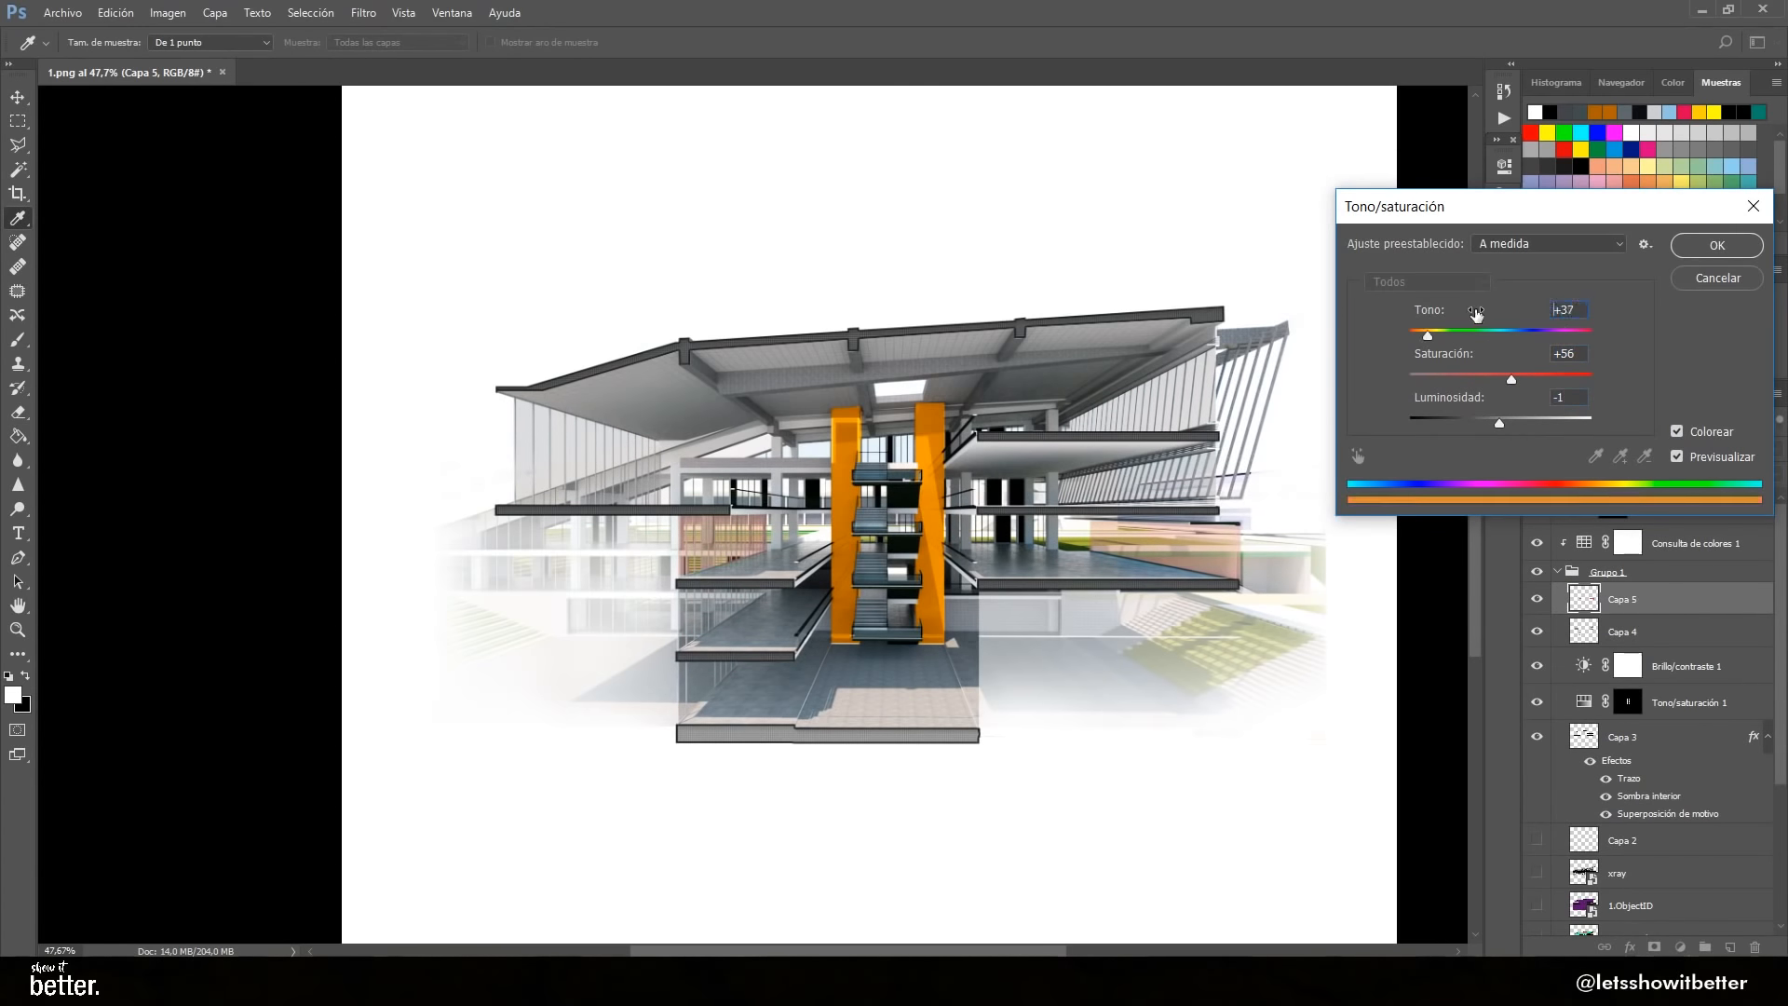
key(Return)
Copy the two lowest left floors' glazing from Capa 4 to its own layer, adjust its hue and saturation, and check Capa 4's visibility
key(m)
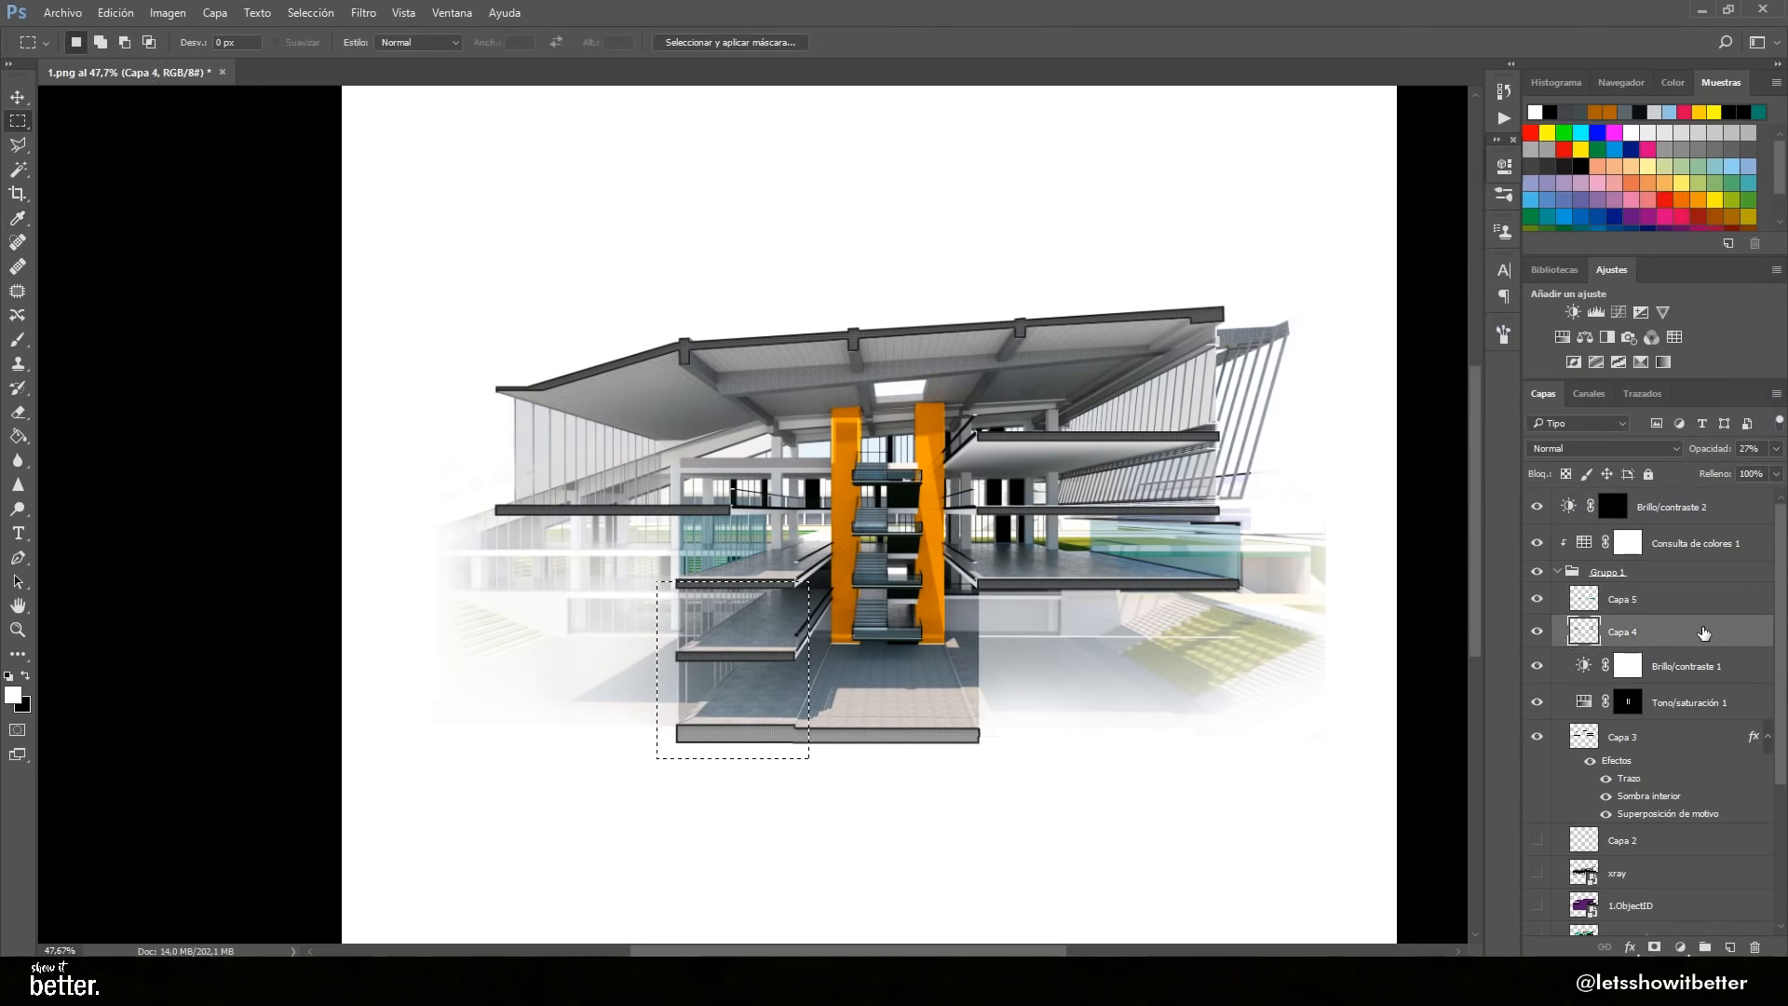
key(ctrl+j)
key(ctrl+u)
key(Return)
click(1537, 664)
click(1536, 664)
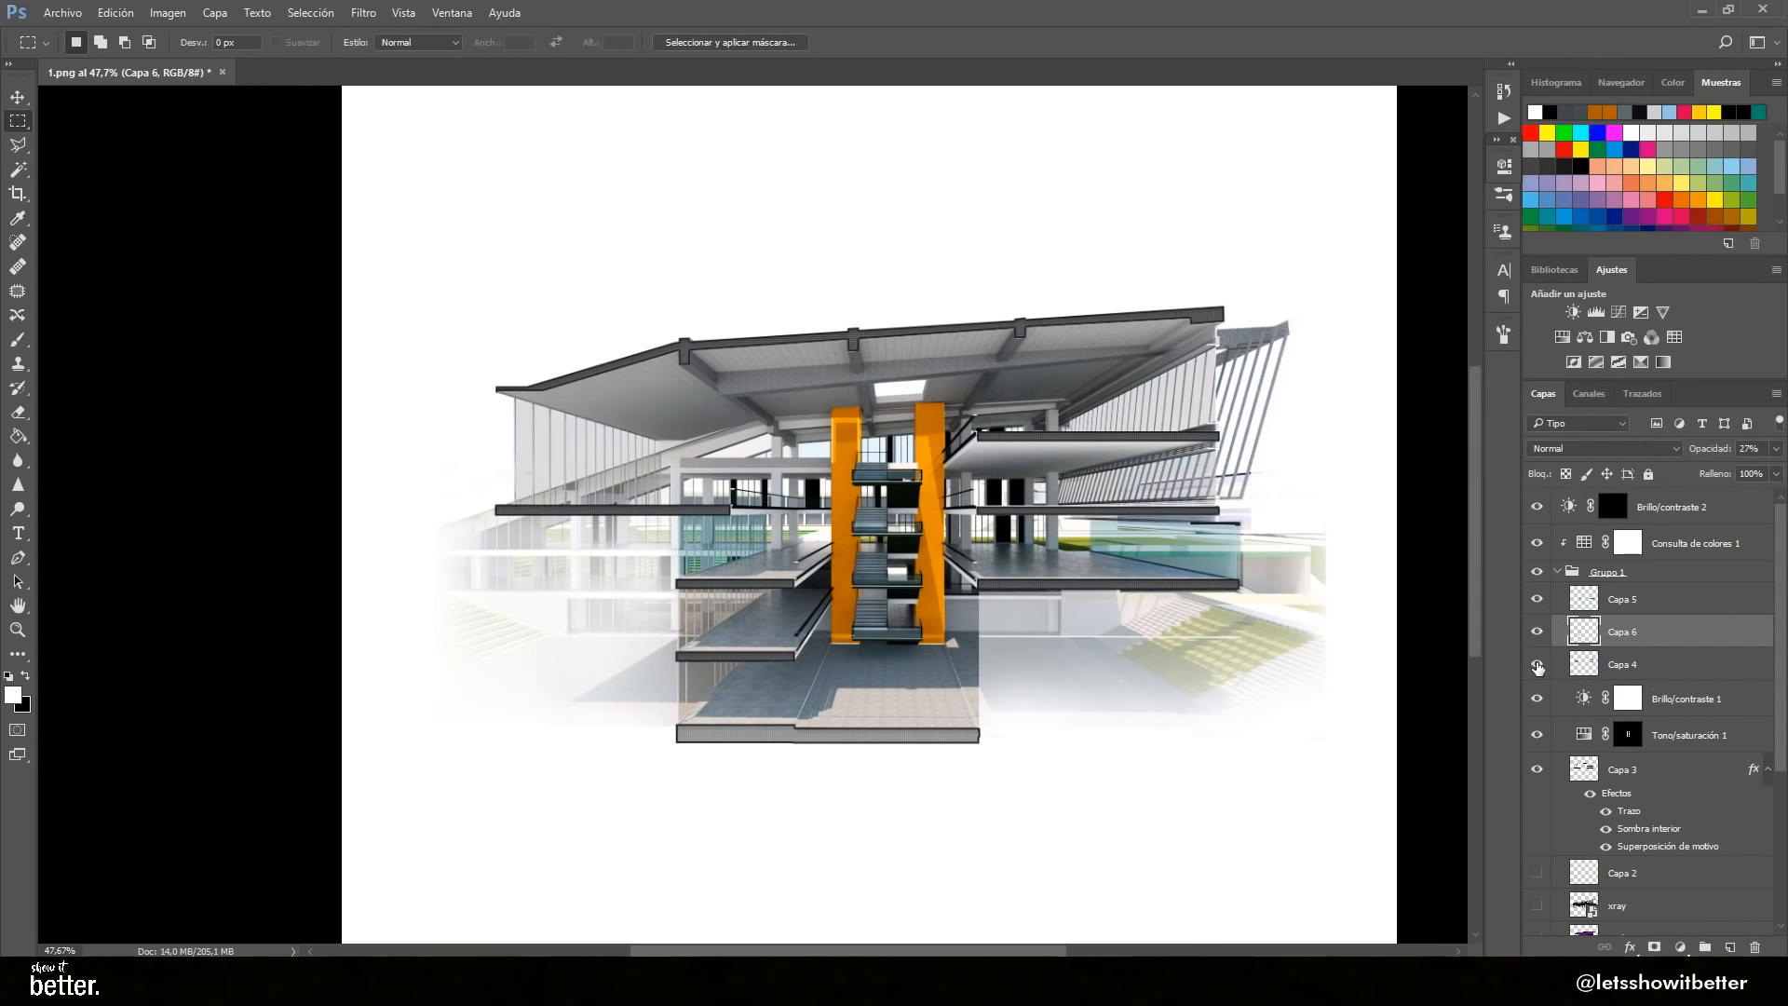
Paint white with a resized soft brush on the Brillo/contraste 2 mask along both sides of the roof's underside
key(v)
scroll(503, 508, down, 4)
scroll(822, 486, up, 9)
click(1681, 507)
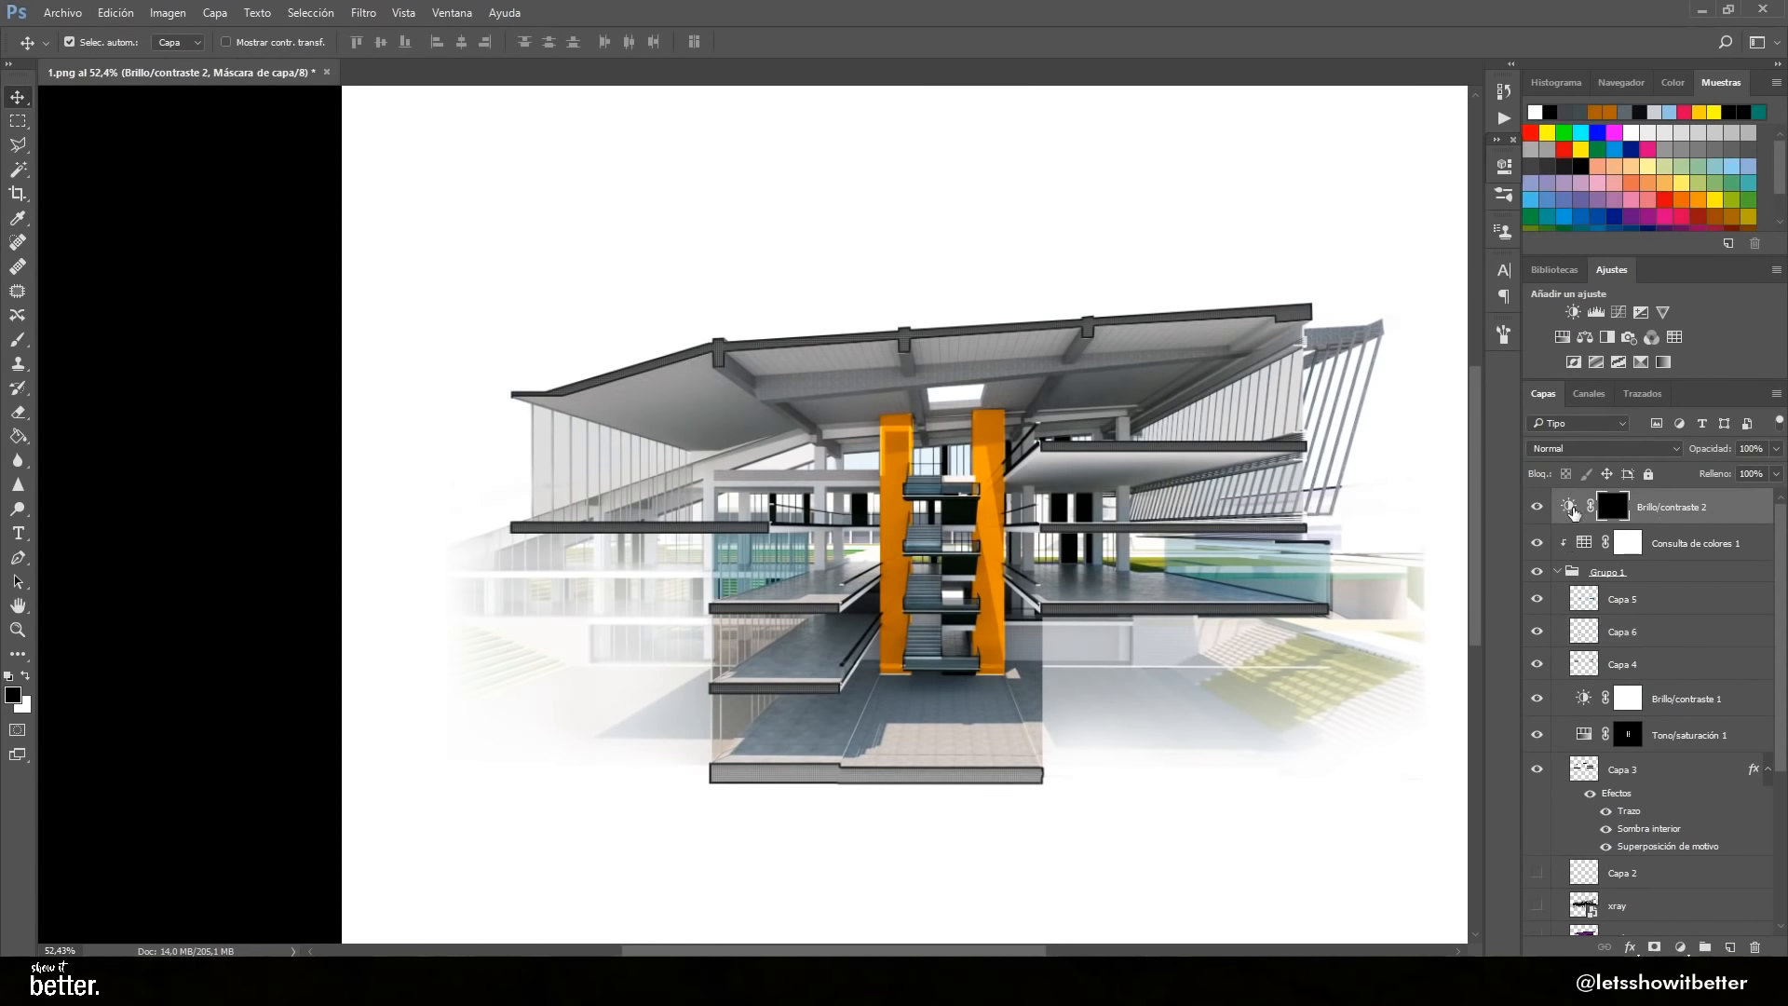
key(b)
key(x)
scroll(826, 439, up, 3)
right_click(843, 414)
key(Return)
drag(1081, 424, 1341, 326)
drag(856, 442, 638, 512)
Try a colorizing Hue/Saturation adjustment layer on the illustration
scroll(423, 406, down, 5)
scroll(838, 449, up, 3)
click(1561, 337)
click(1155, 379)
click(1261, 270)
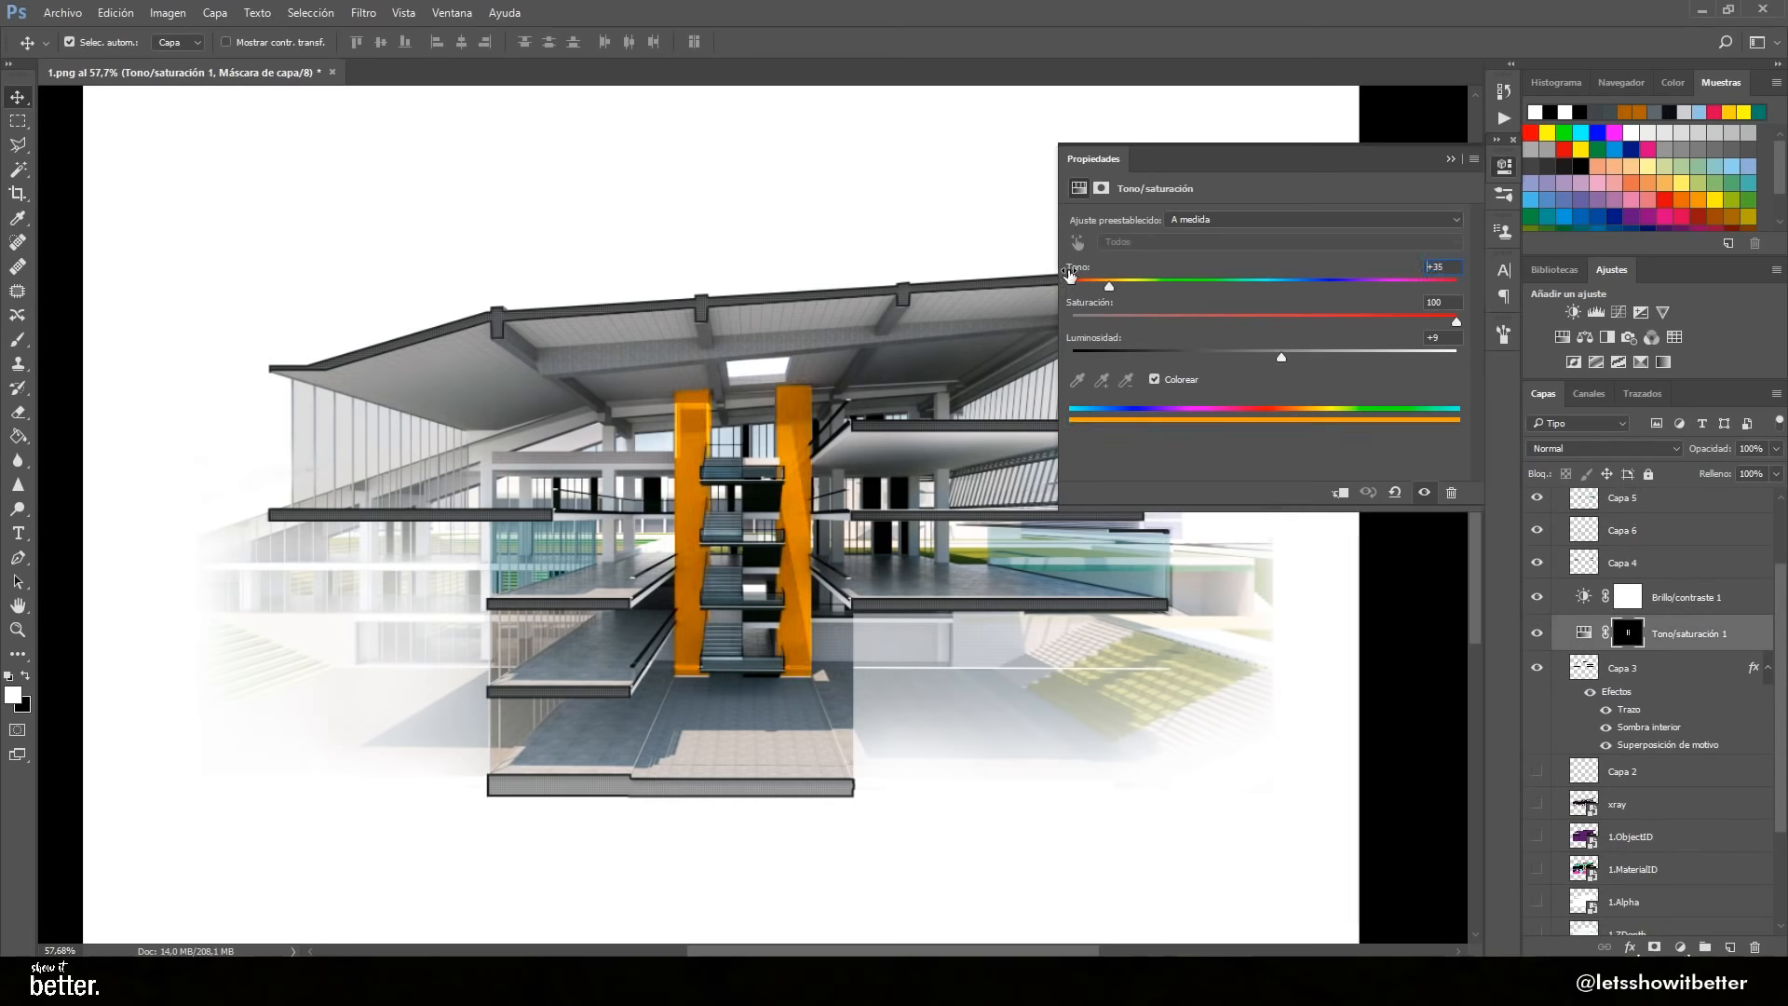
Shift the stair walls to yellow on Tono/saturación 1, adjusting its hue, saturation and lightness
drag(1069, 275, 1208, 285)
mouse_move(1111, 308)
mouse_down()
mouse_move(1062, 319)
mouse_move(1080, 315)
mouse_up()
drag(1081, 271, 967, 273)
drag(1077, 270, 933, 312)
drag(1097, 343, 1071, 351)
drag(1089, 304, 1160, 312)
drag(1080, 270, 1088, 273)
click(1451, 159)
Check Capa 5's visibility and shift its glazing colour with Hue/Saturation
scroll(1667, 611, up, 2)
scroll(1639, 652, down, 3)
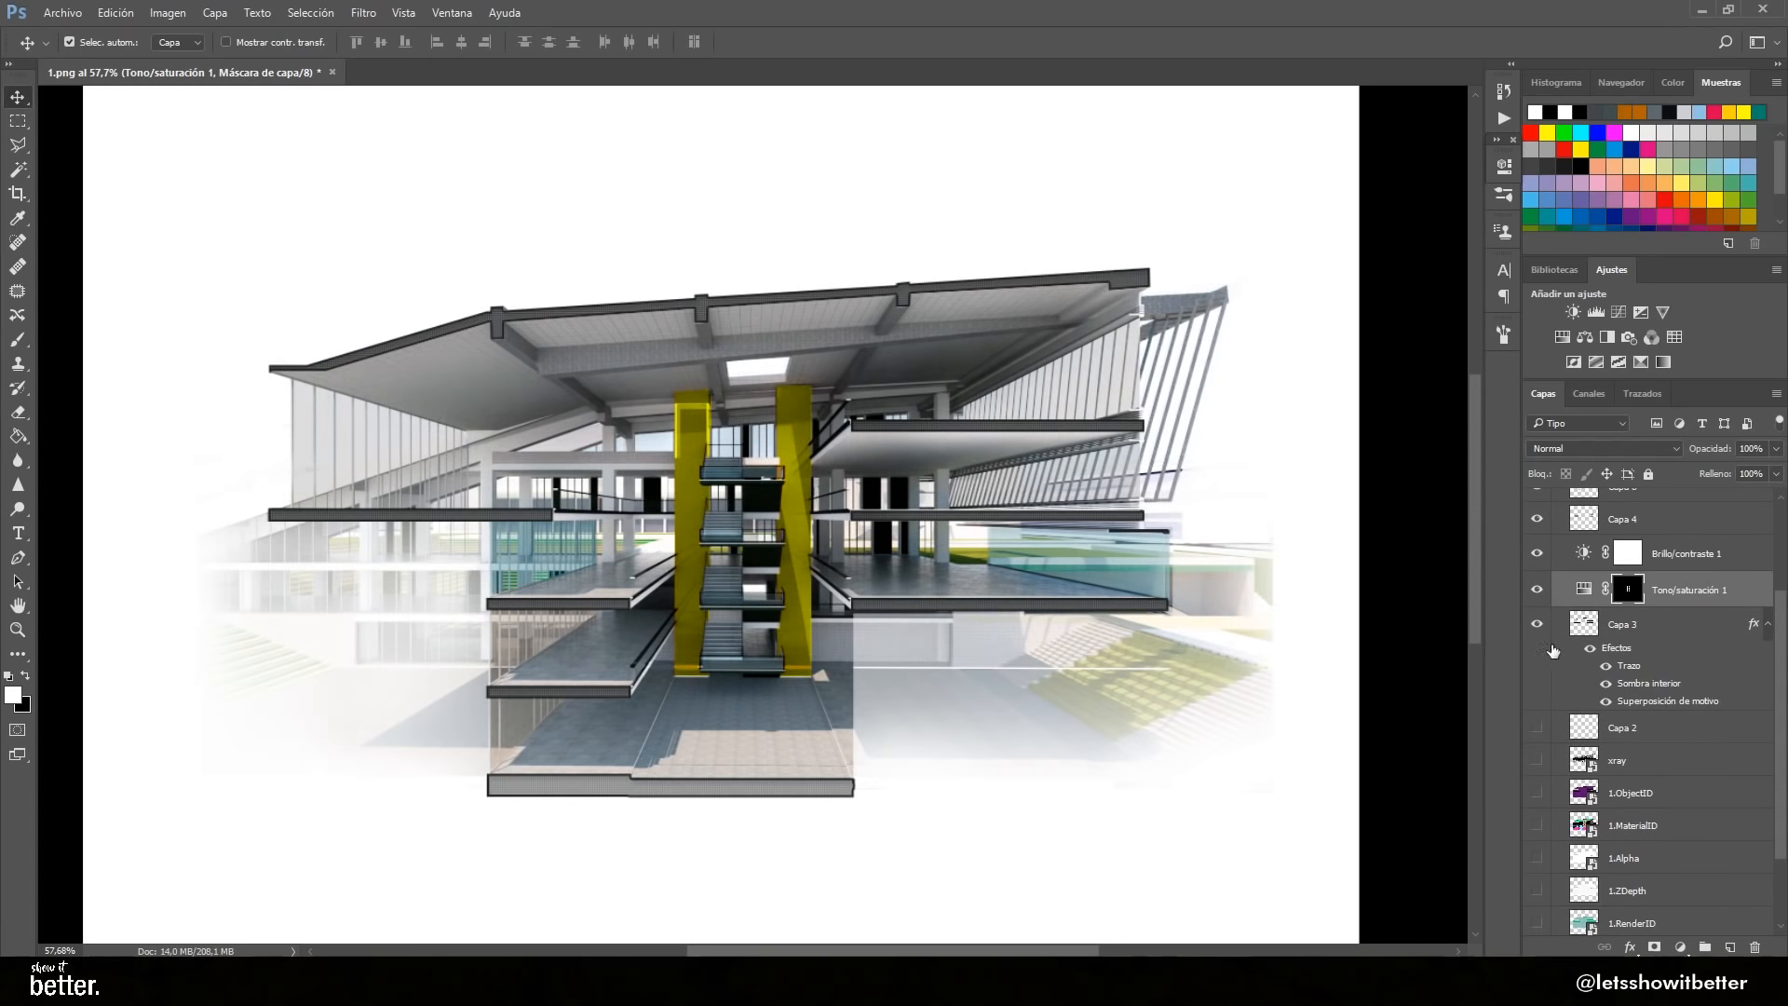
click(1632, 627)
scroll(1635, 635, down, 1)
scroll(1677, 753, up, 5)
click(1538, 599)
click(1538, 599)
click(1625, 599)
key(ctrl+u)
drag(1435, 311, 1376, 322)
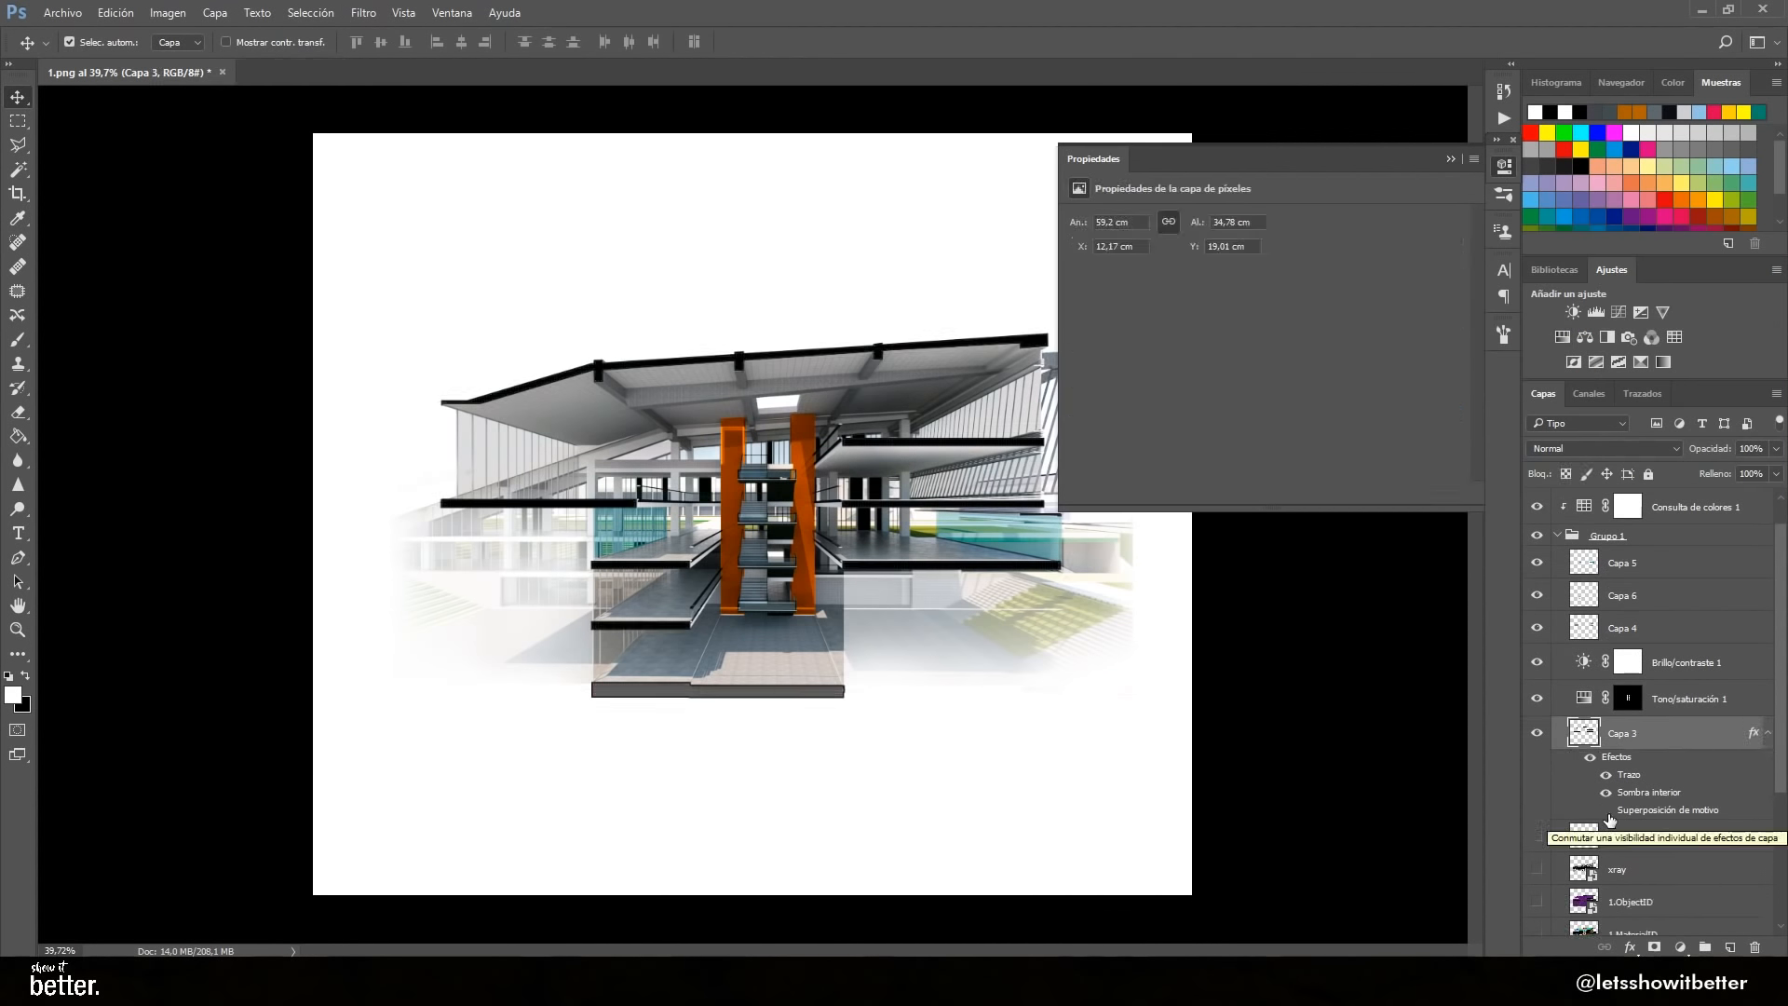
Recolour Capa 3's cut faces solid orange with Hue/Saturation while its layer effects are hidden, and check the visibility of Capa 6
key(ctrl+u)
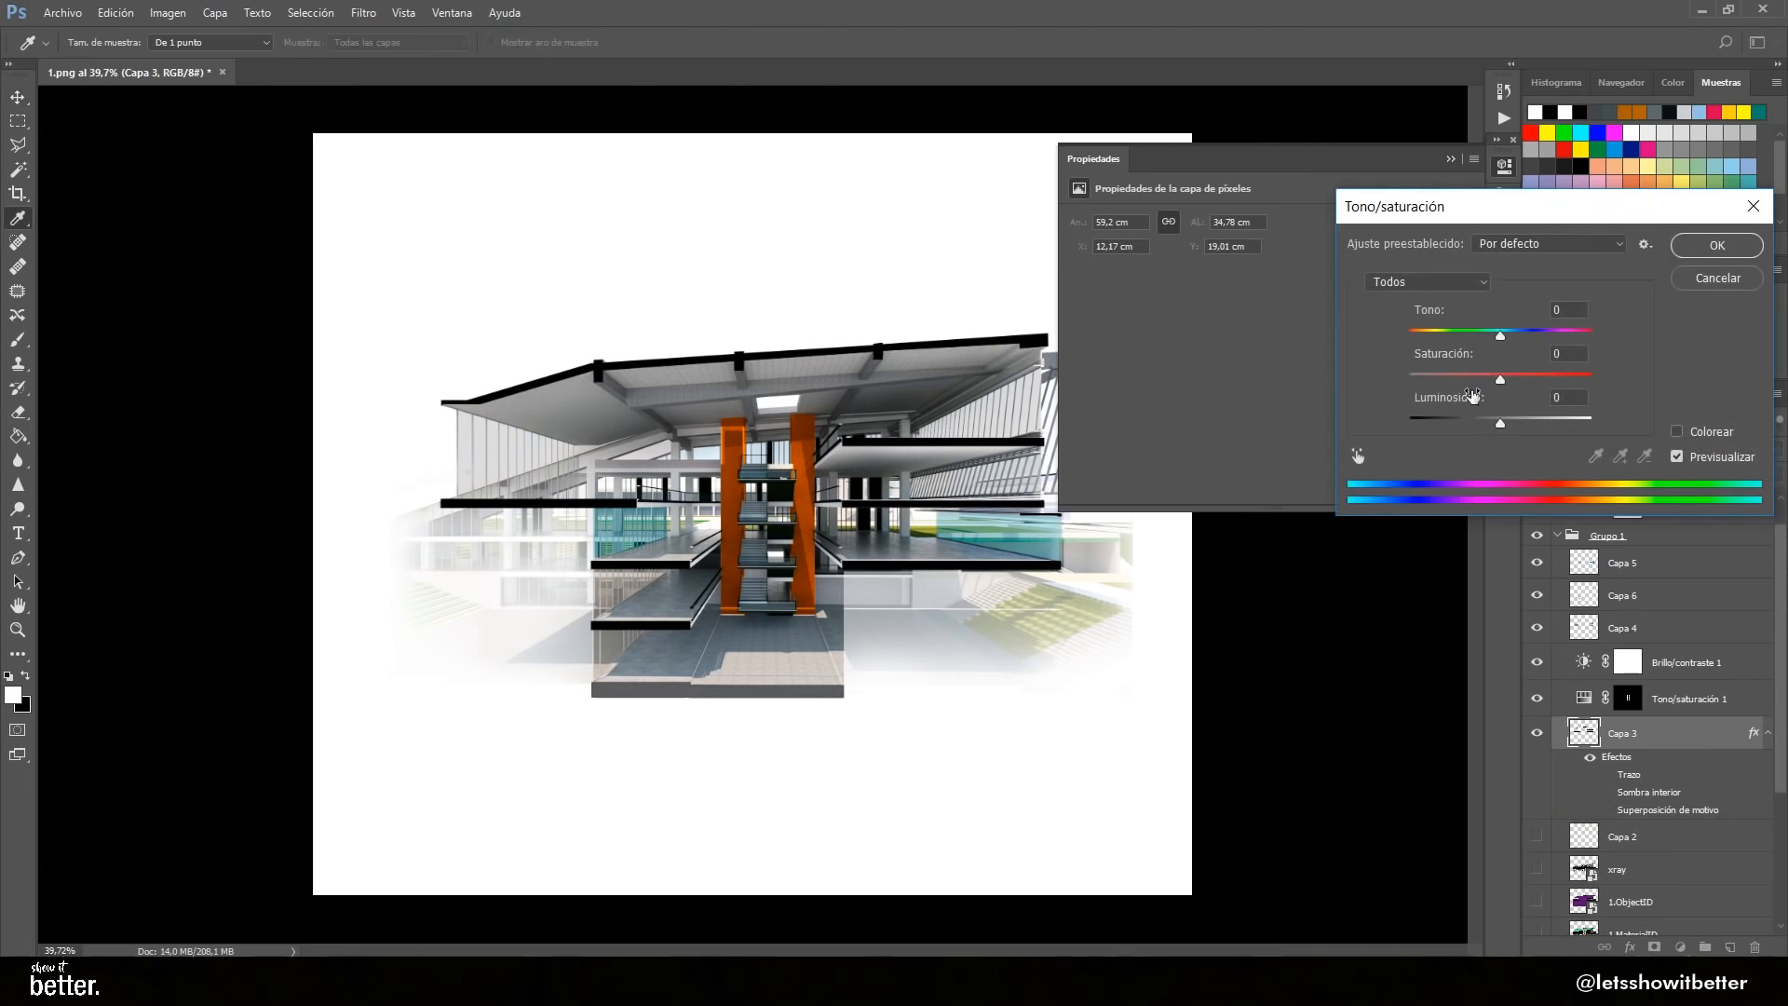
drag(1445, 318, 1455, 320)
mouse_move(1449, 398)
mouse_down()
mouse_move(1468, 389)
mouse_move(1448, 382)
mouse_up()
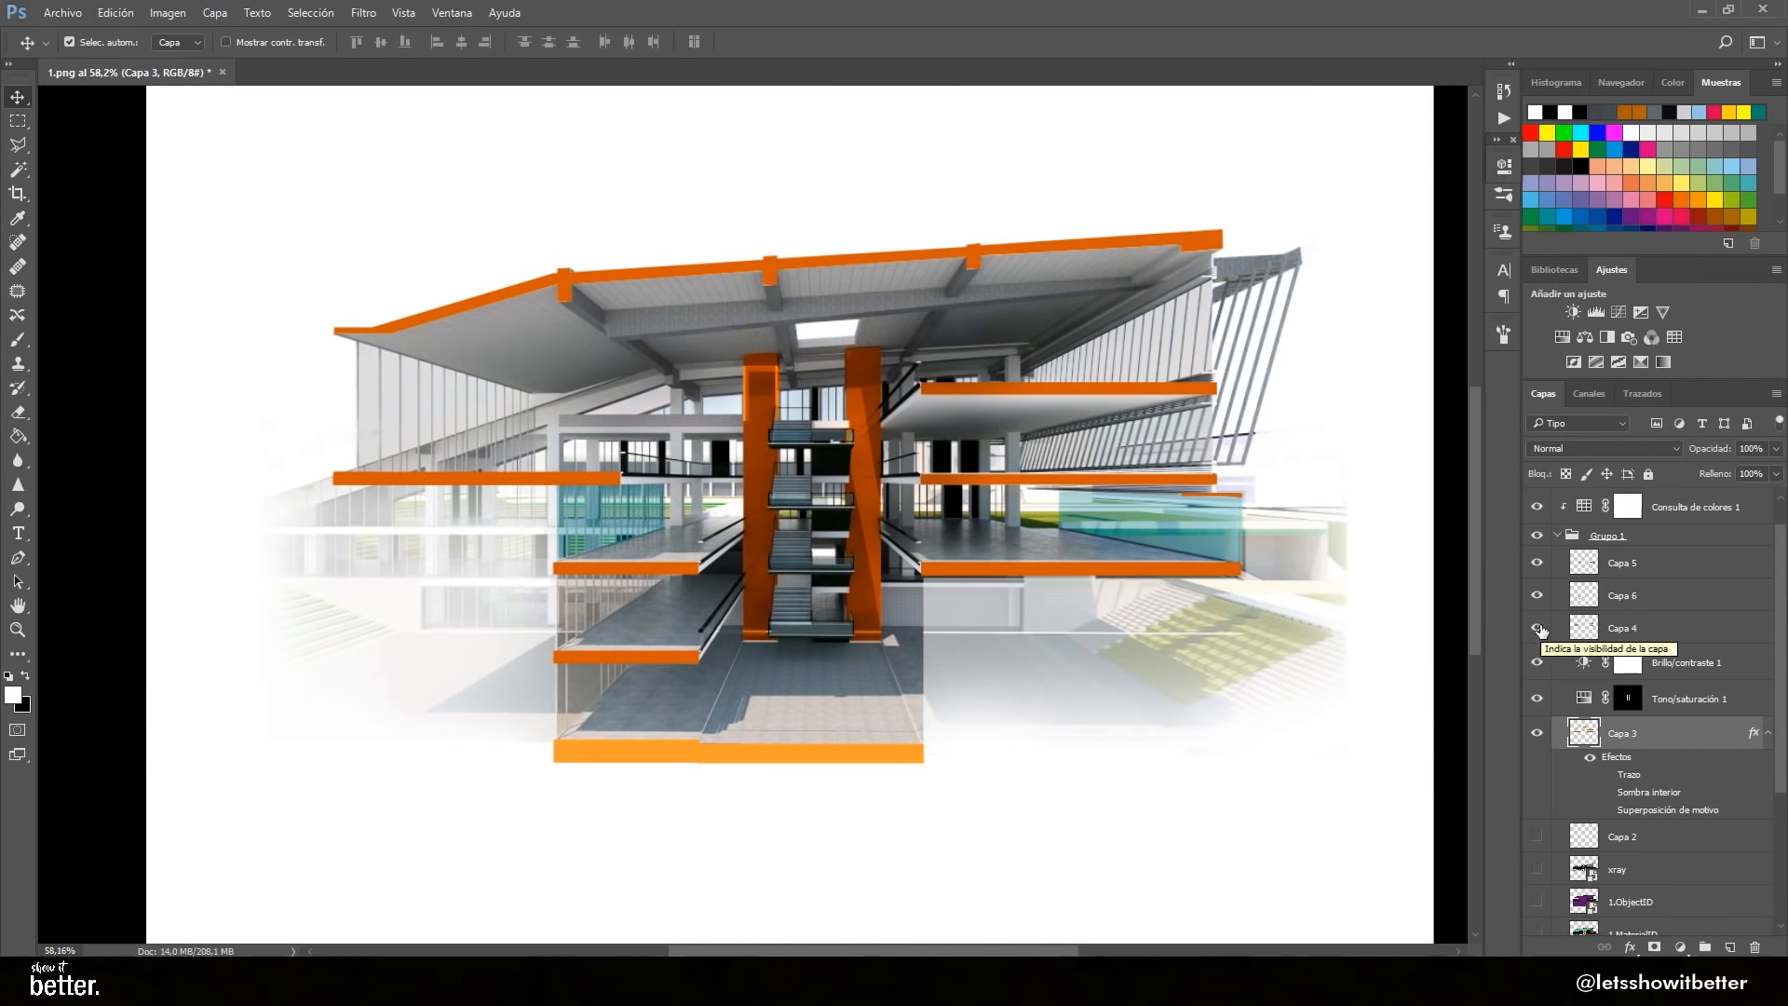
click(1536, 595)
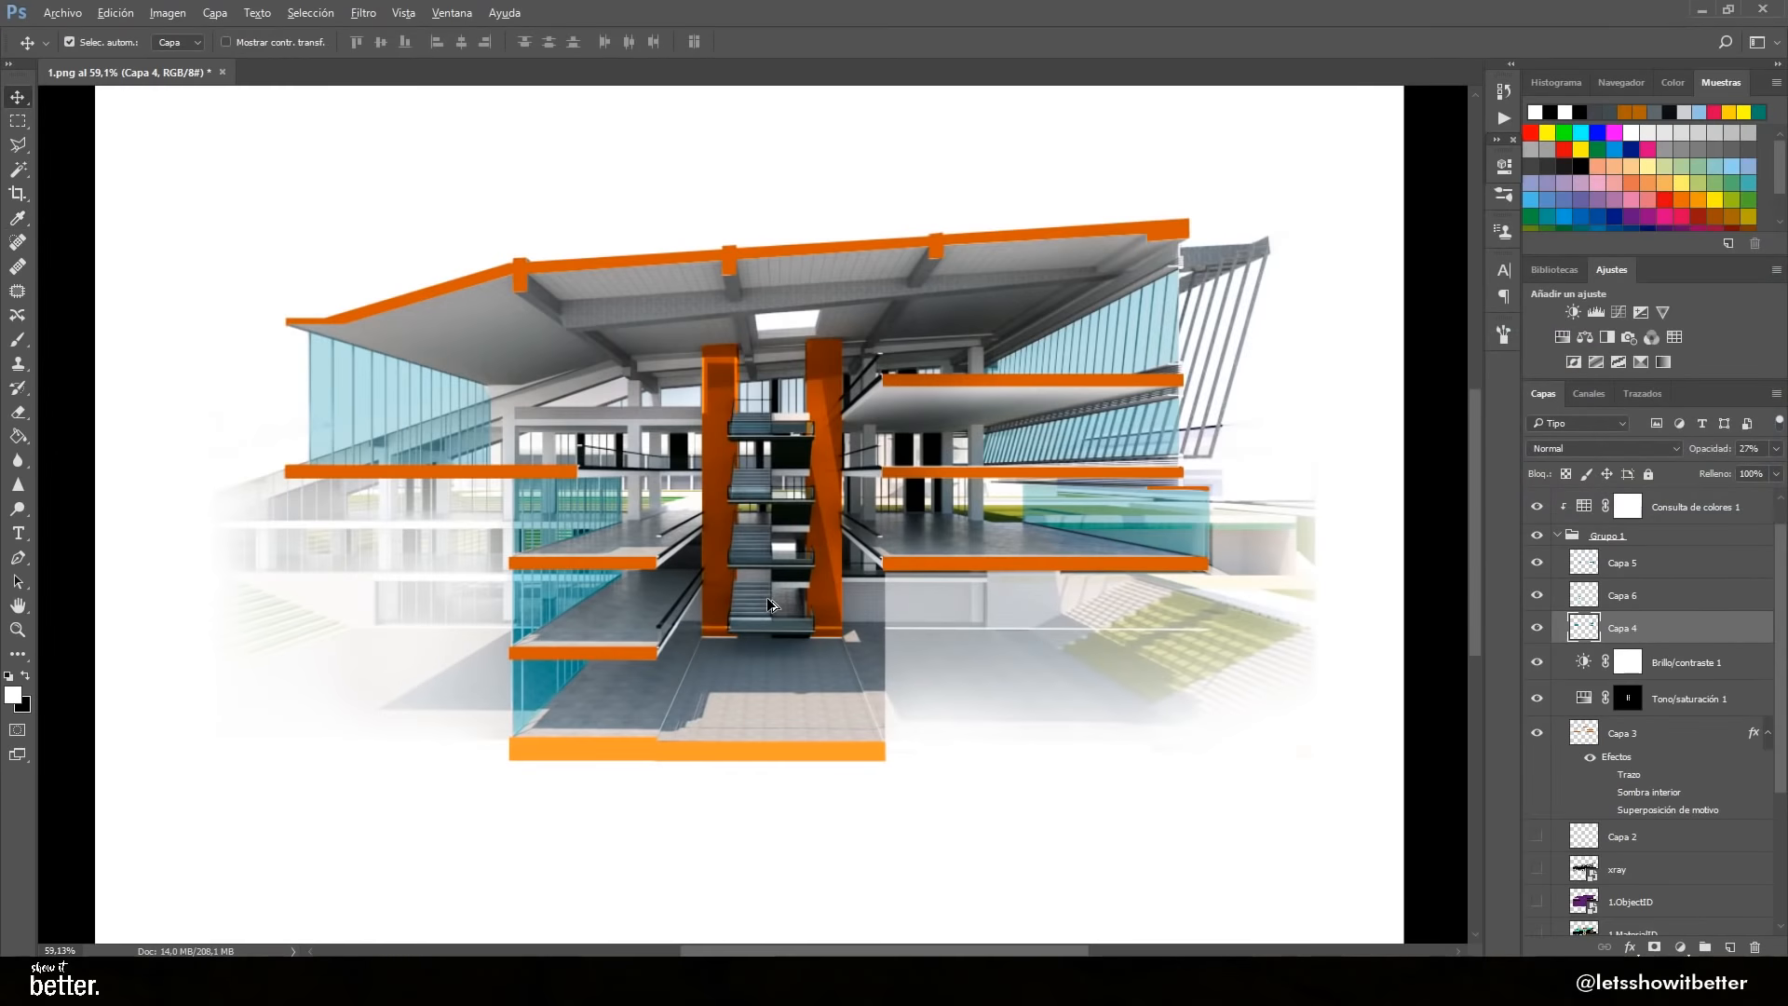
Add a Black & White adjustment layer
click(1607, 336)
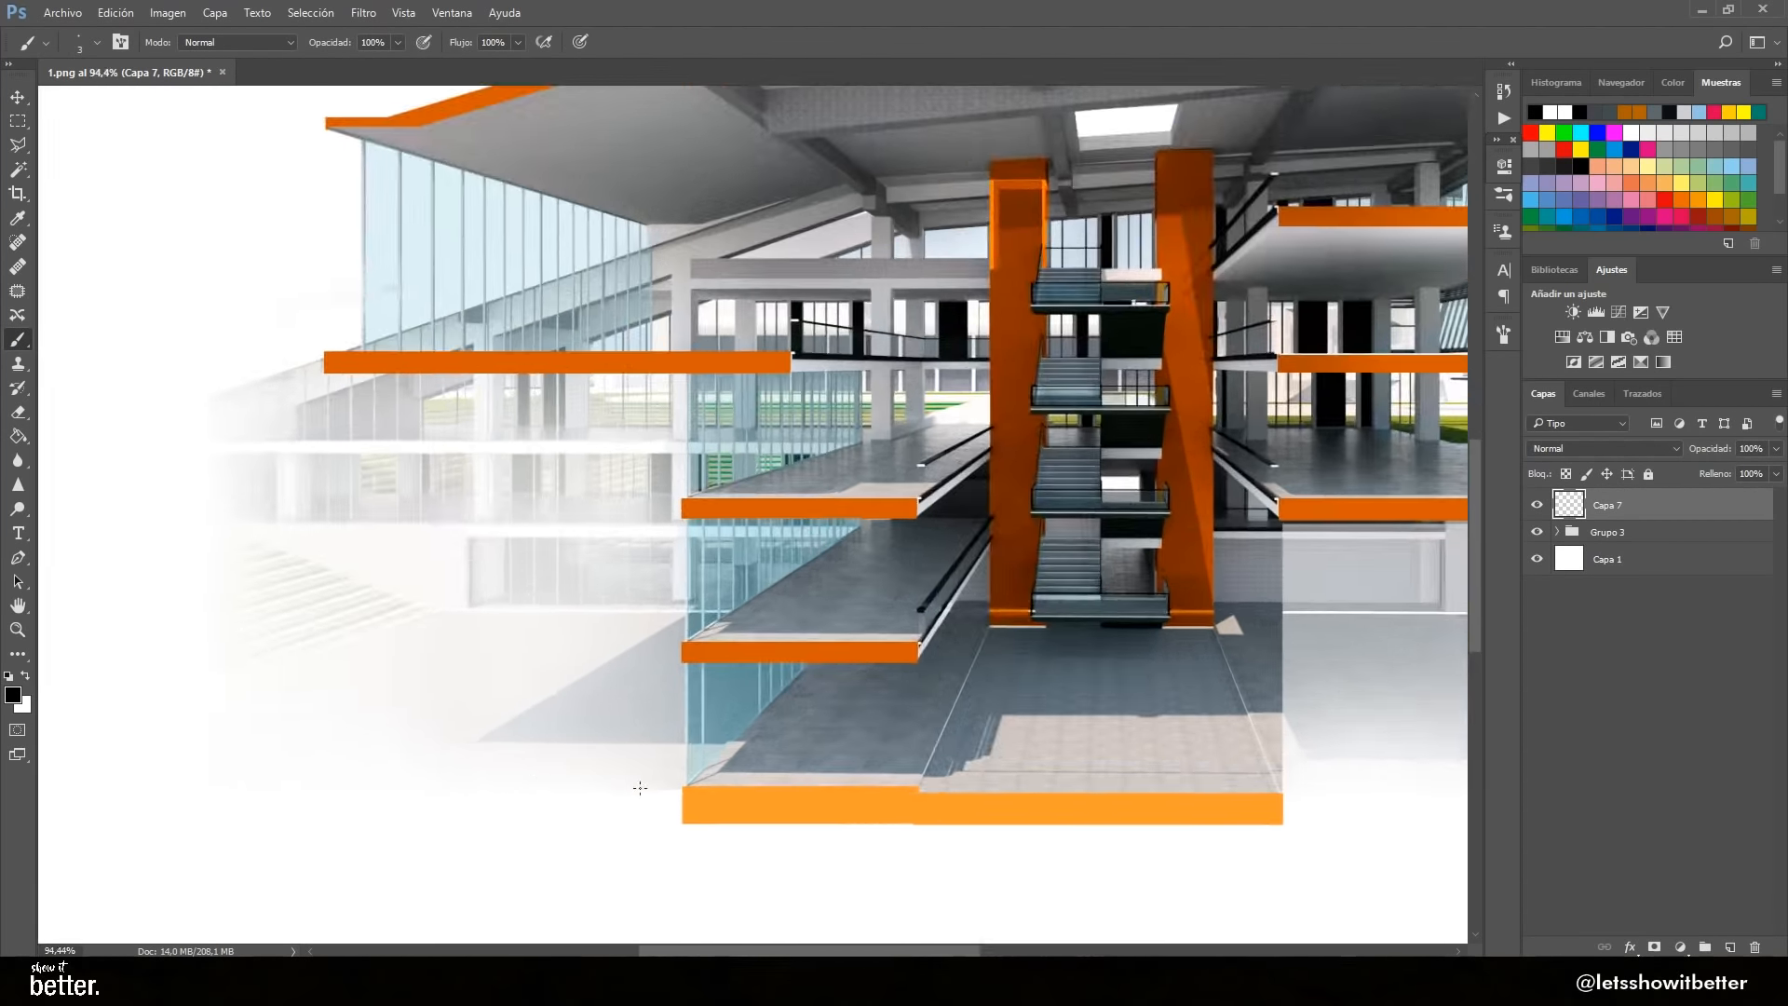
Set the brush size to 1 px for drawing lines on Capa 7
scroll(673, 802, up, 1)
right_click(681, 799)
key(Return)
scroll(672, 802, up, 3)
Show the Trazo effect on Capa 3 and reduce its stroke size to outline the orange cut faces thinly
key(v)
click(1361, 714)
click(1620, 826)
double_click(1643, 826)
drag(852, 393, 826, 399)
key(Return)
Draw thin dotted horizontal level lines on Capa 7 extending left from the floor slabs
scroll(648, 566, down, 10)
scroll(642, 562, up, 3)
click(1607, 505)
key(b)
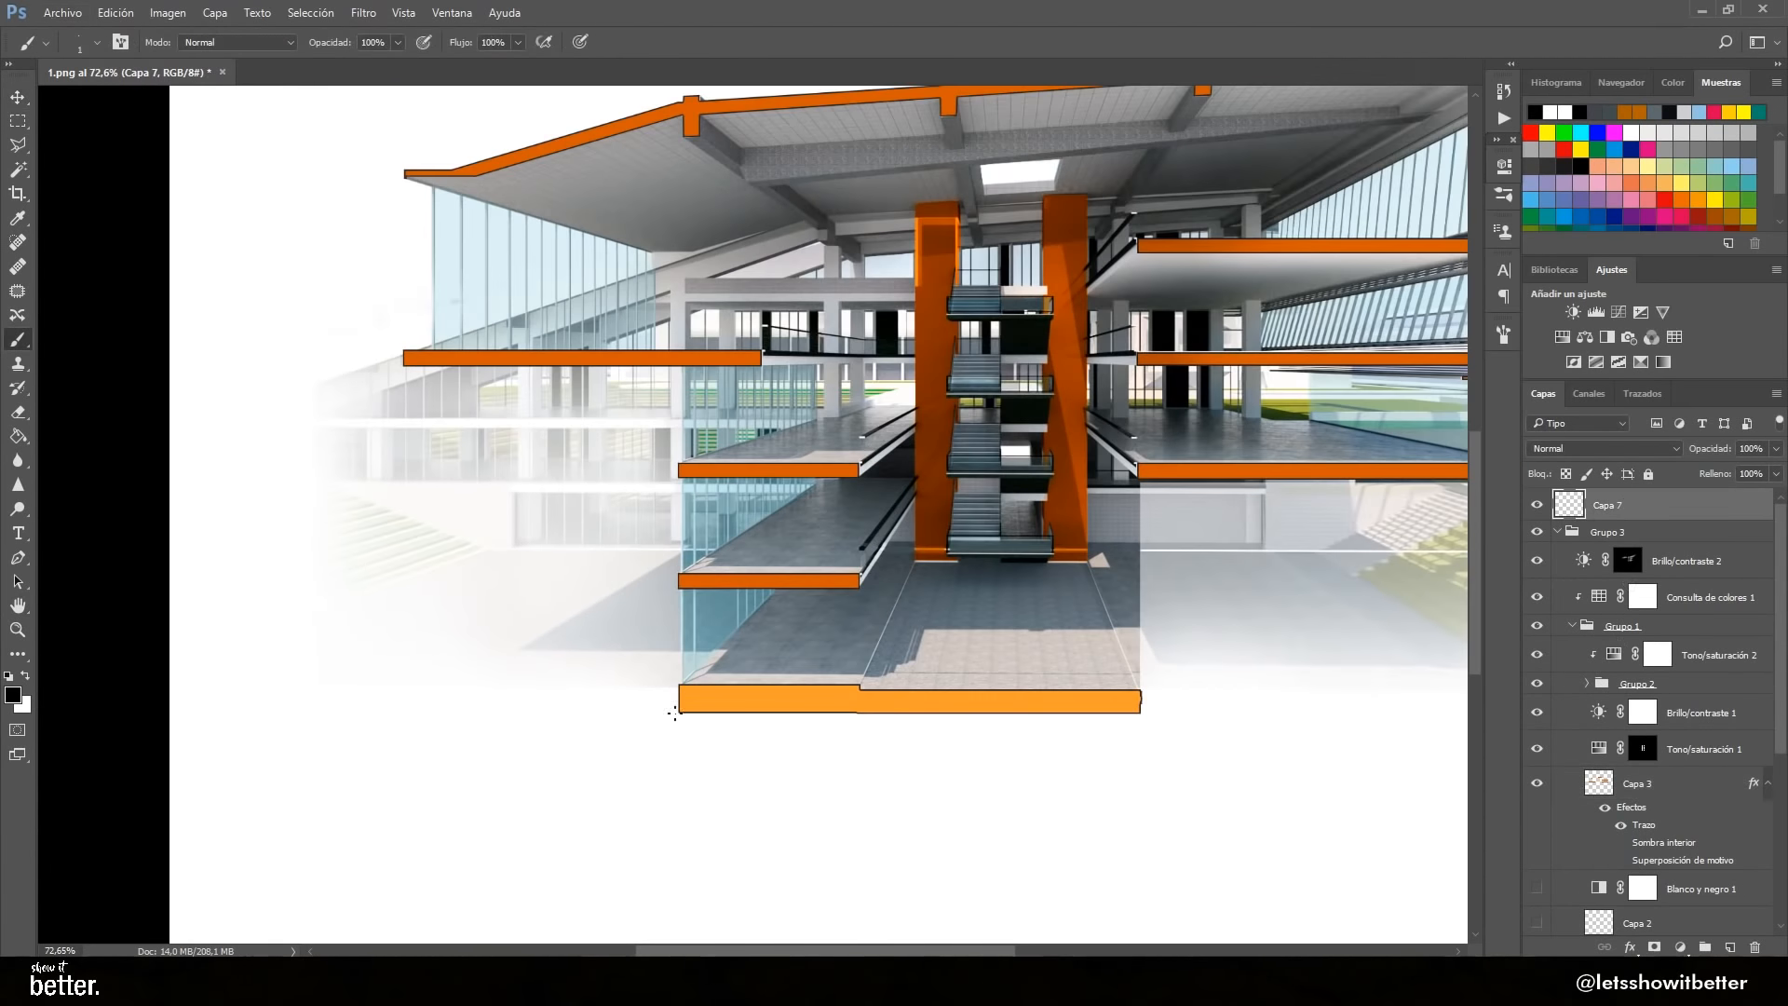
scroll(698, 712, down, 2)
right_click(1060, 715)
key(Return)
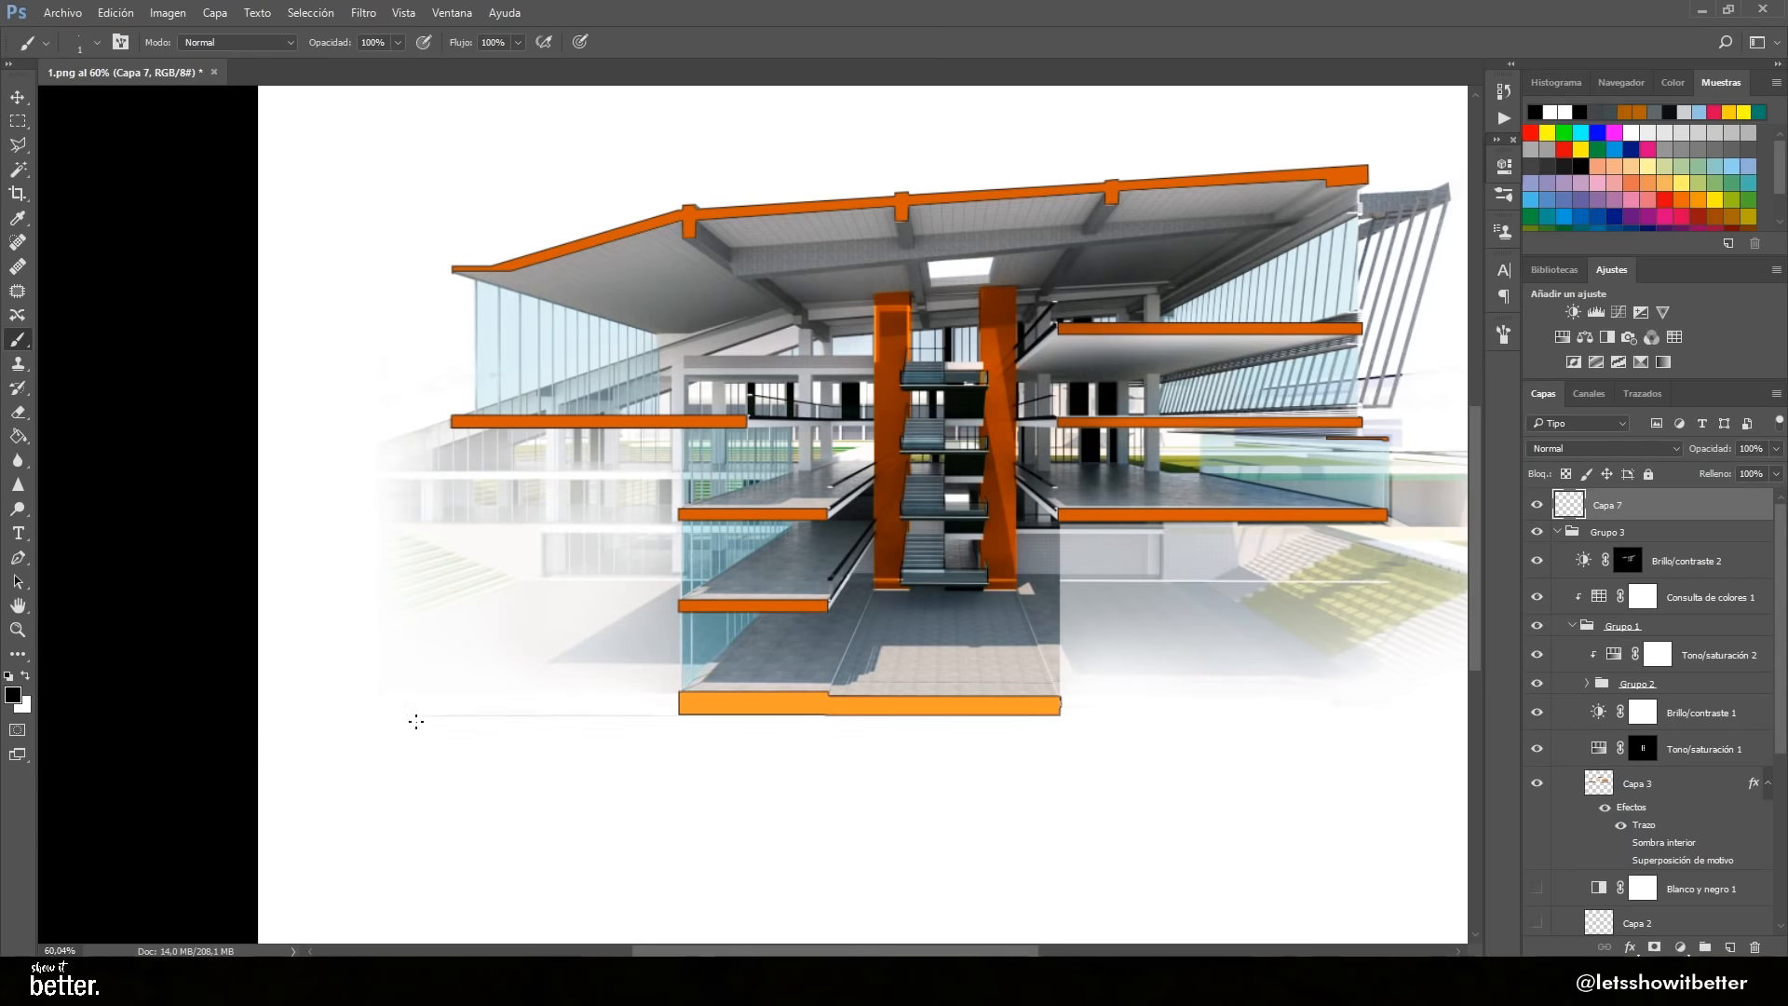
scroll(521, 667, up, 4)
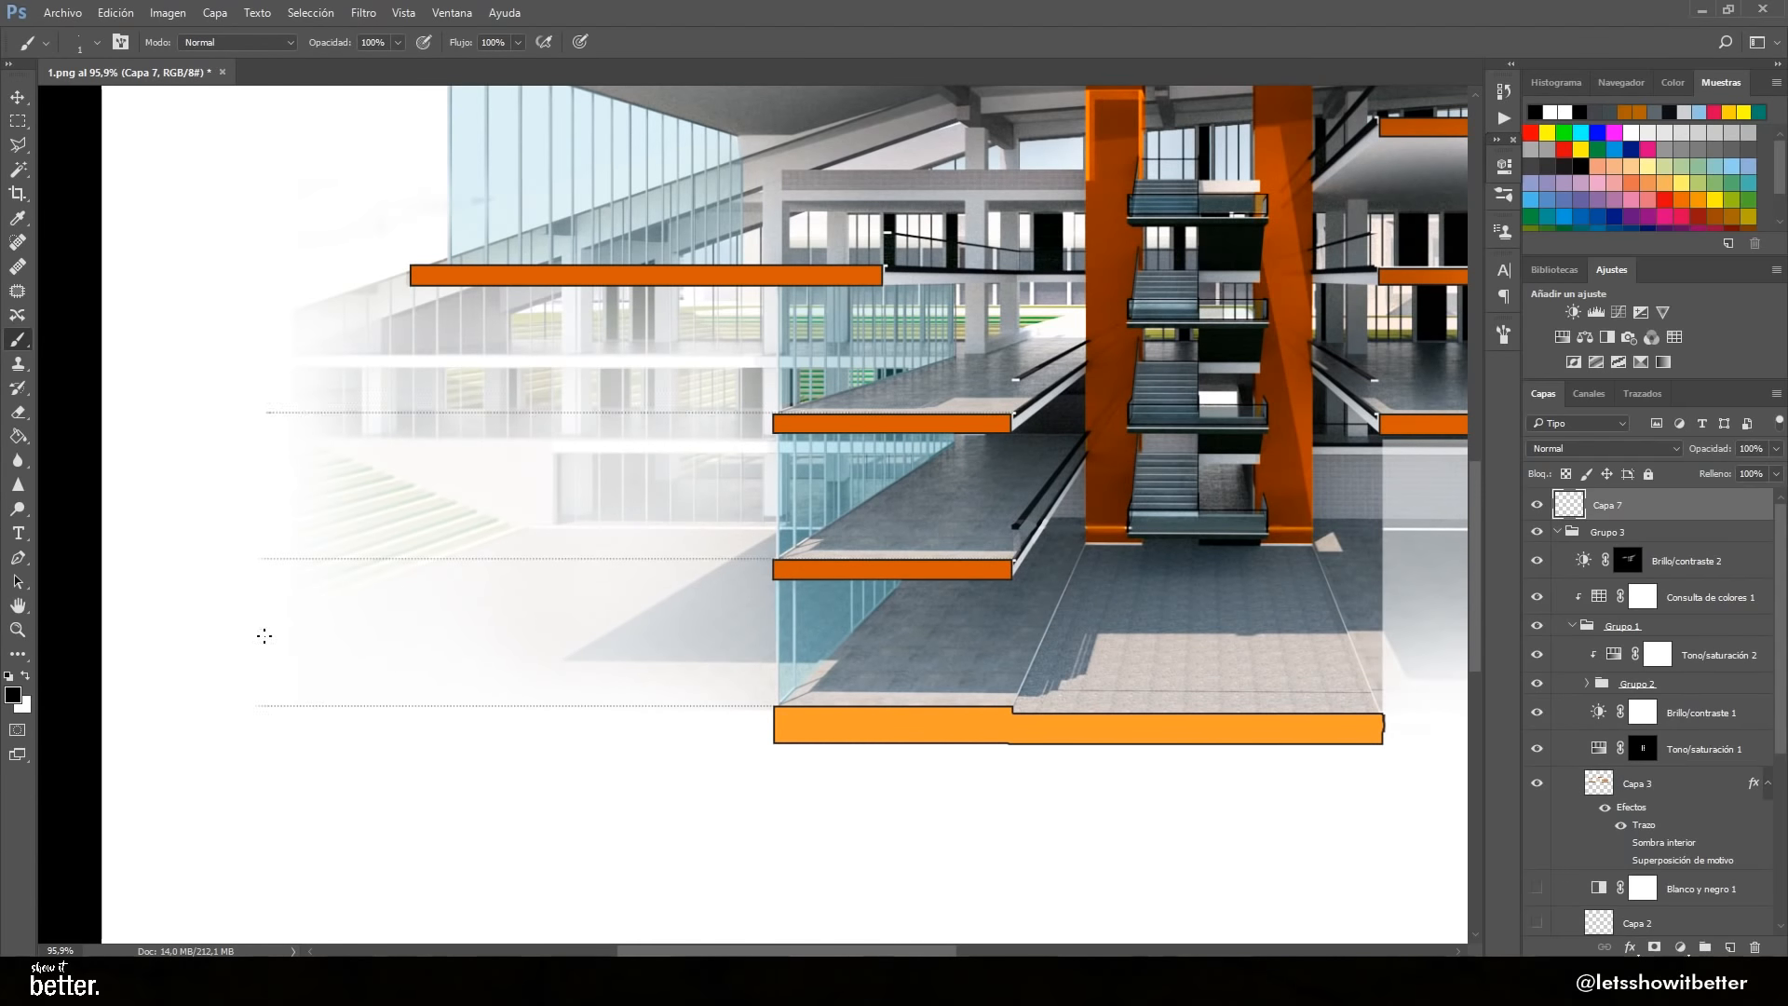
Draw matching dotted level lines on Capa 7 extending right from the roof and the right-hand slabs
scroll(360, 467, down, 3)
scroll(1332, 218, up, 3)
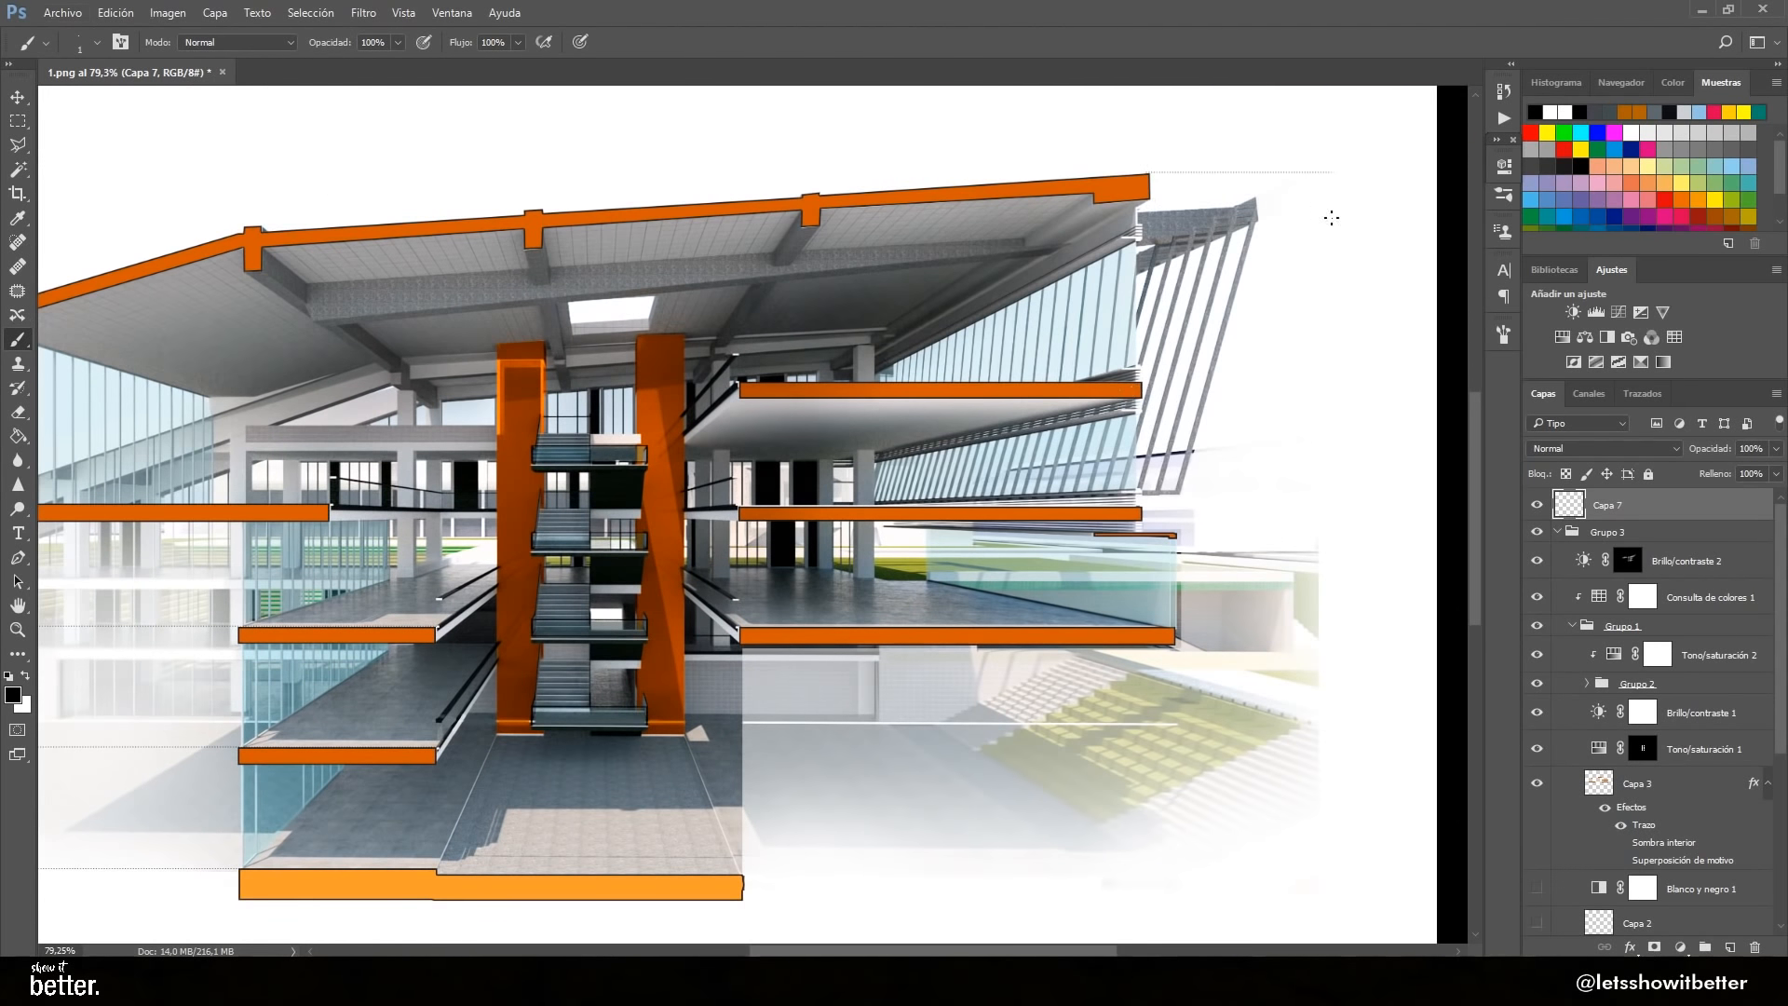
scroll(577, 548, down, 7)
key(v)
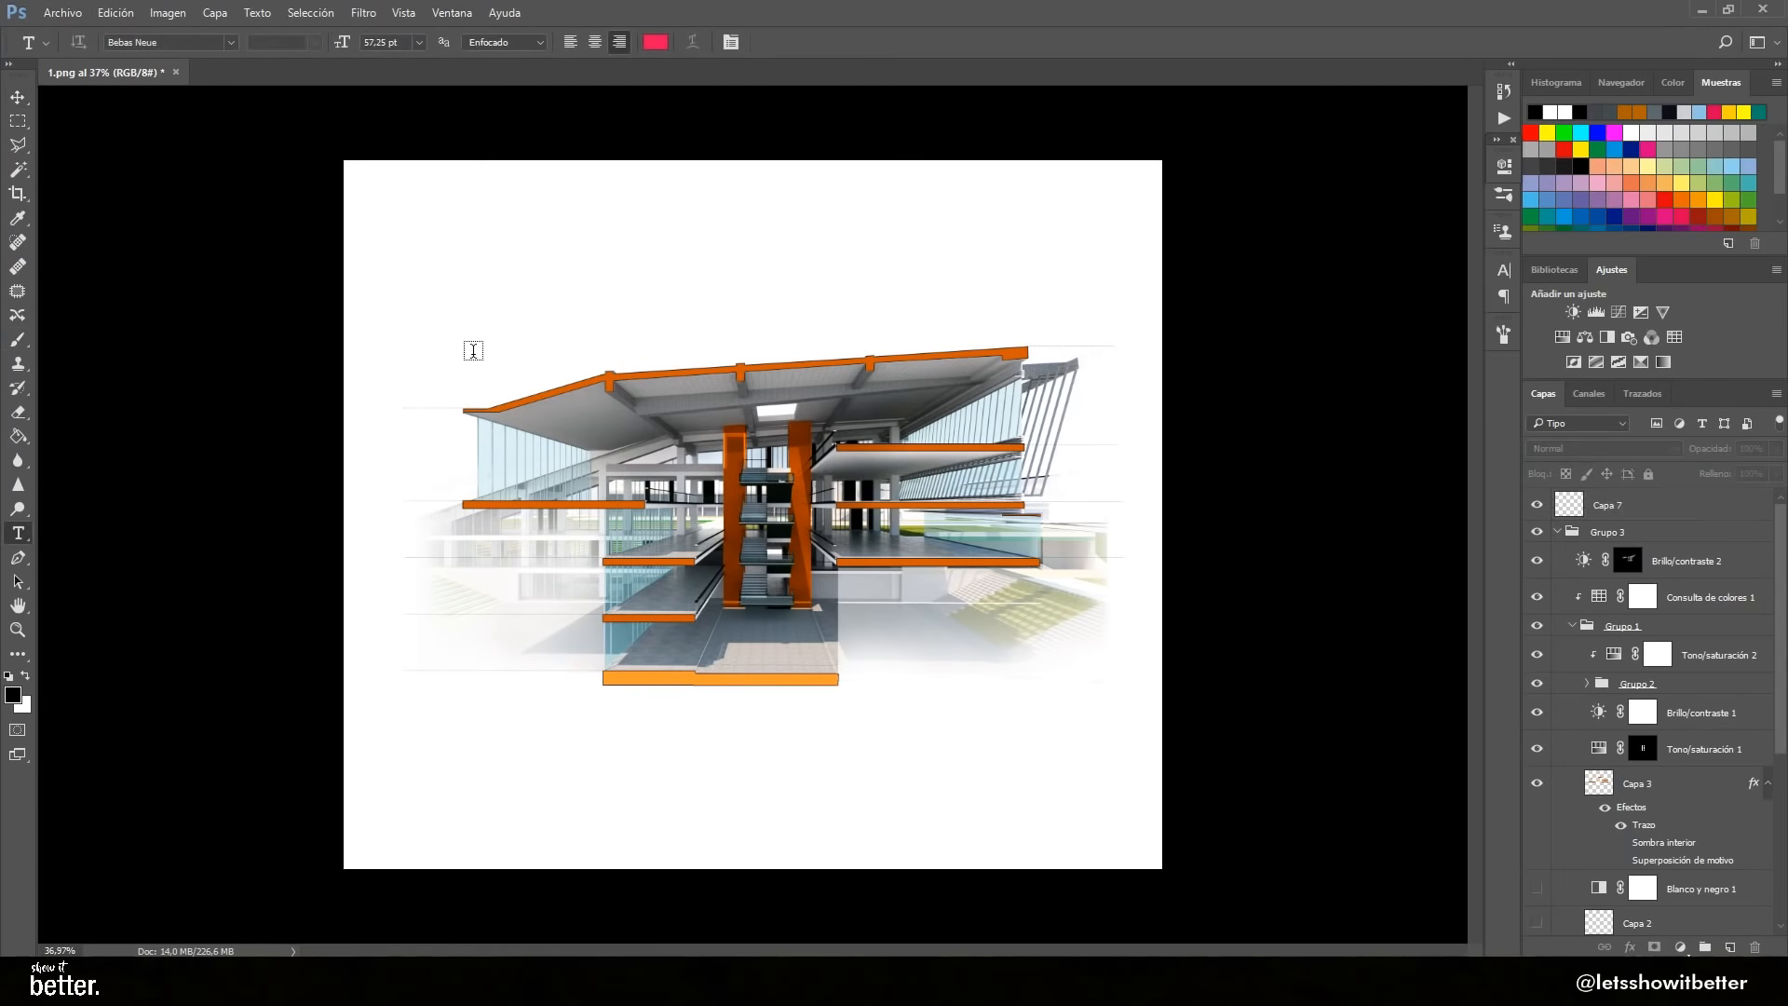
Add a black Bebas Neue level label and copy it along the left level lines as -8.15, -4.15, 0.15, 4.15 and 9.15 m
click(473, 350)
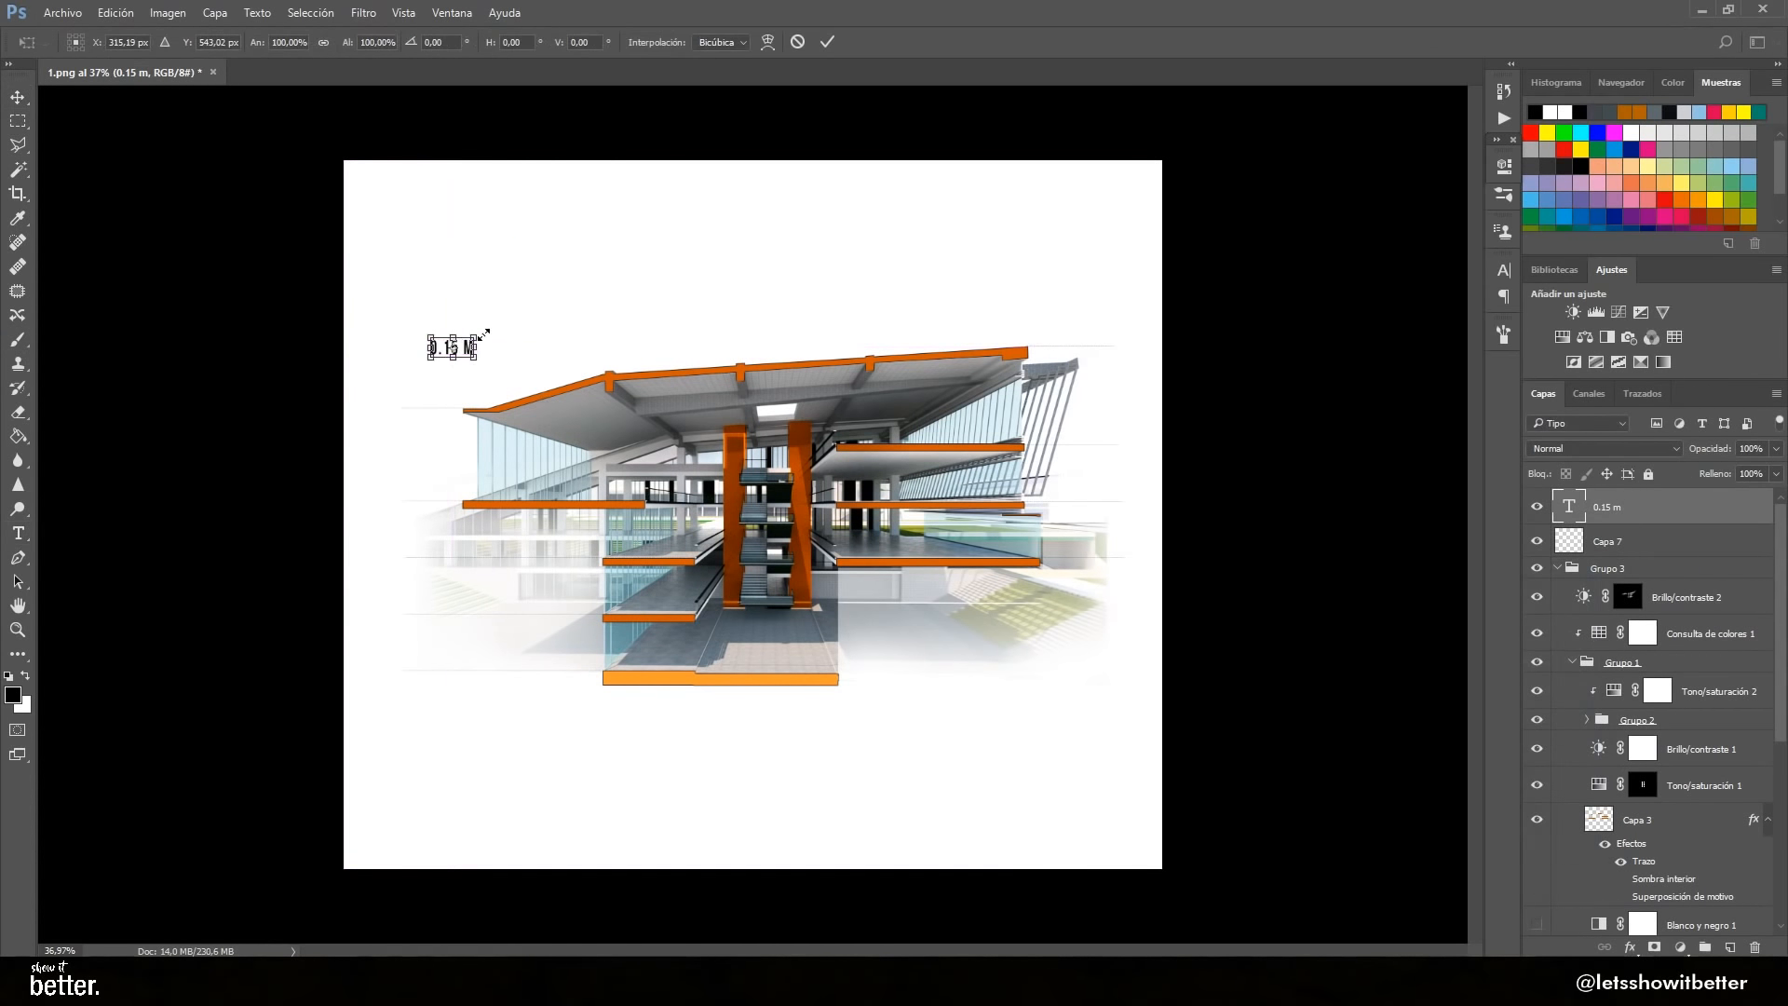
scroll(400, 711, up, 5)
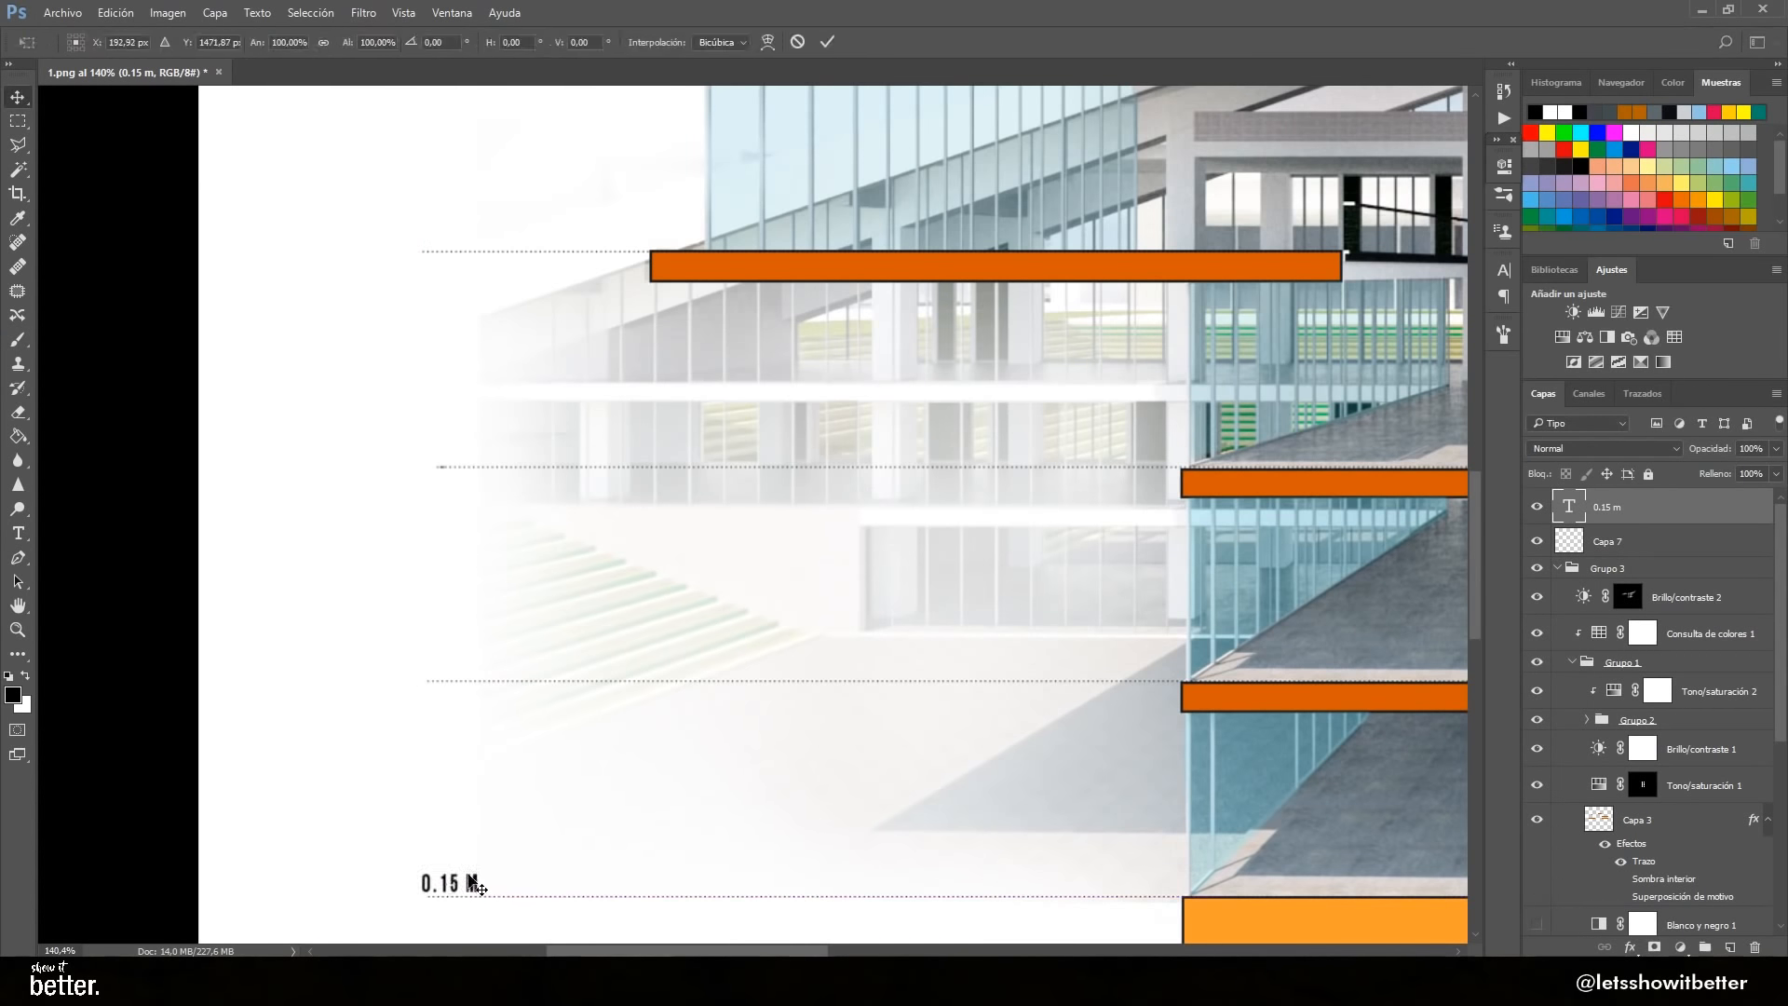
key(Return)
scroll(469, 874, up, 1)
drag(489, 849, 489, 618)
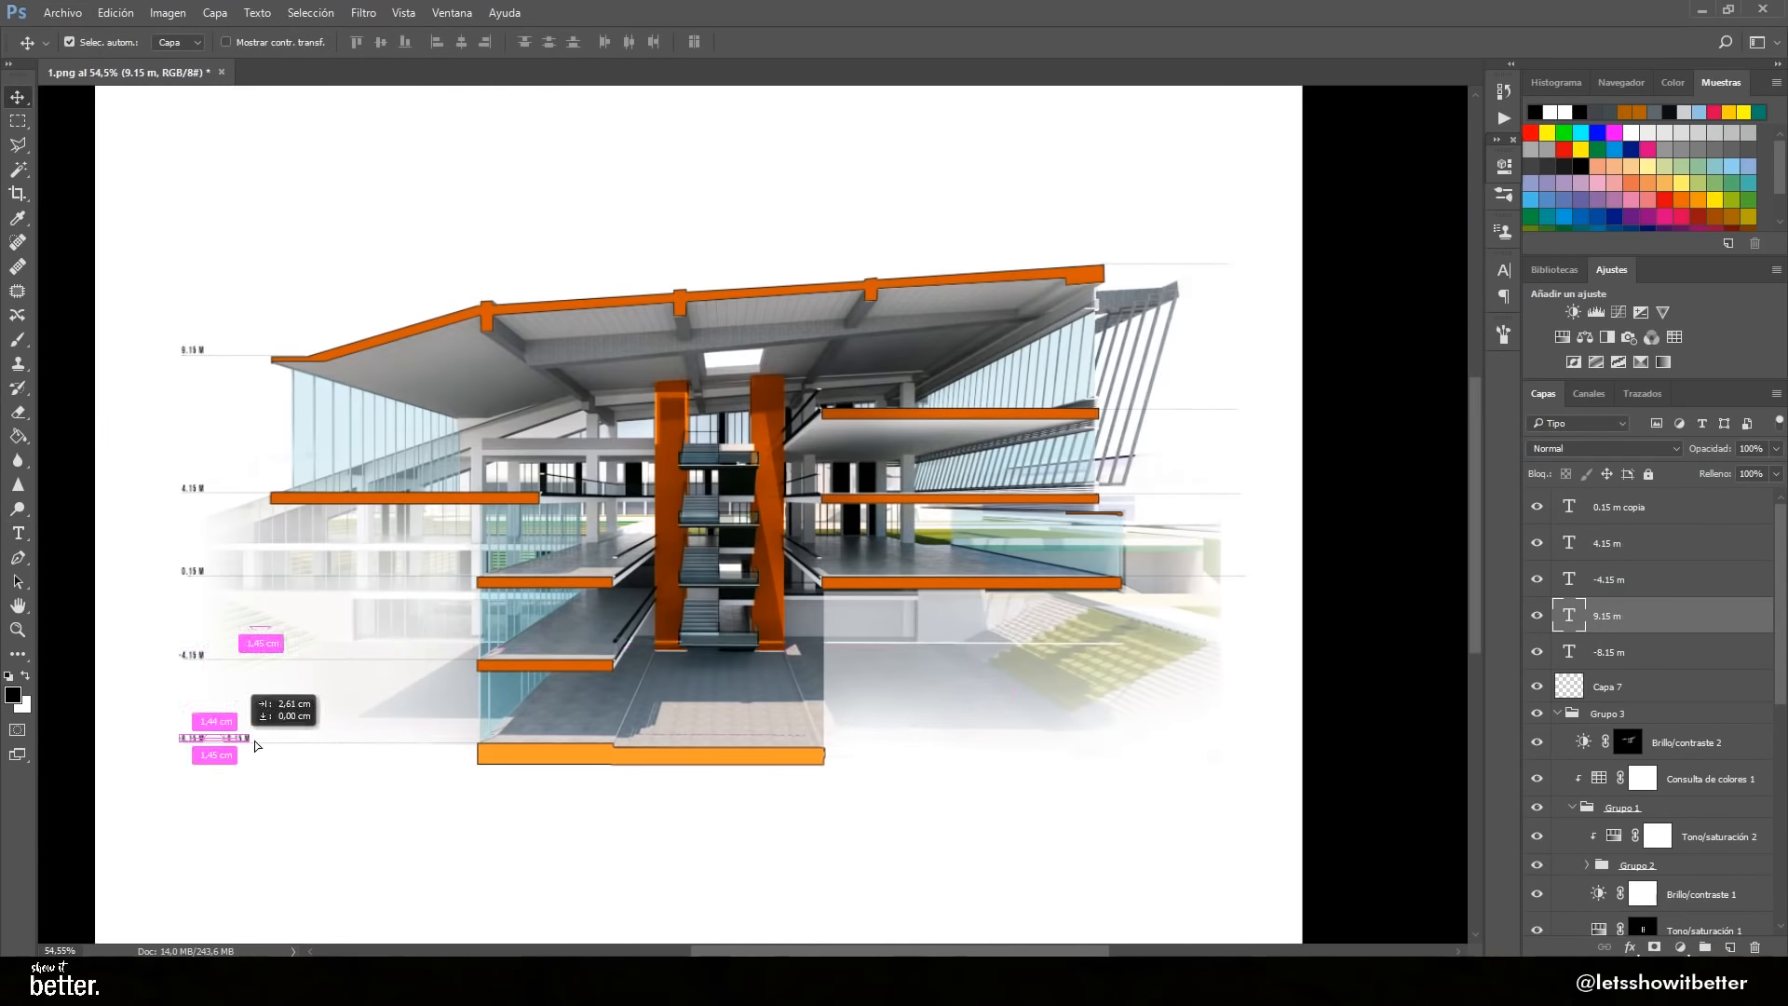
Copy the level labels to the right level lines as 0.15, 4.15, 8.15 and 12.15 m
drag(186, 740, 1239, 578)
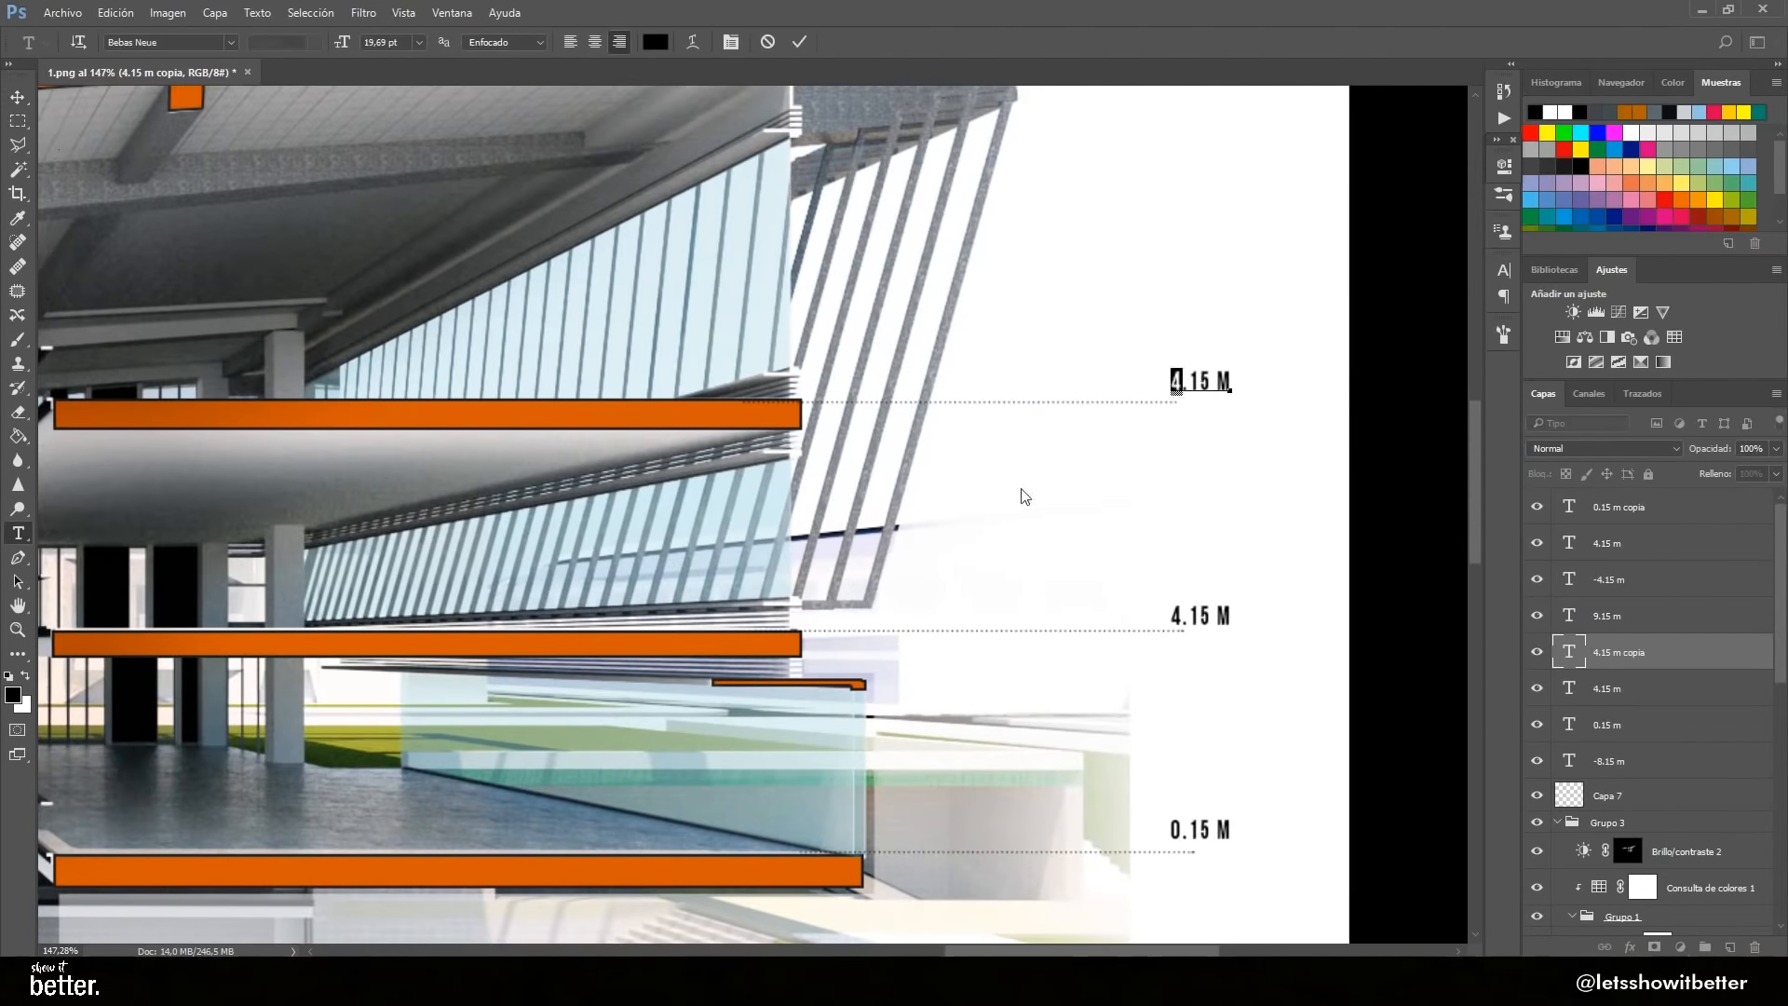
drag(1202, 664, 1189, 282)
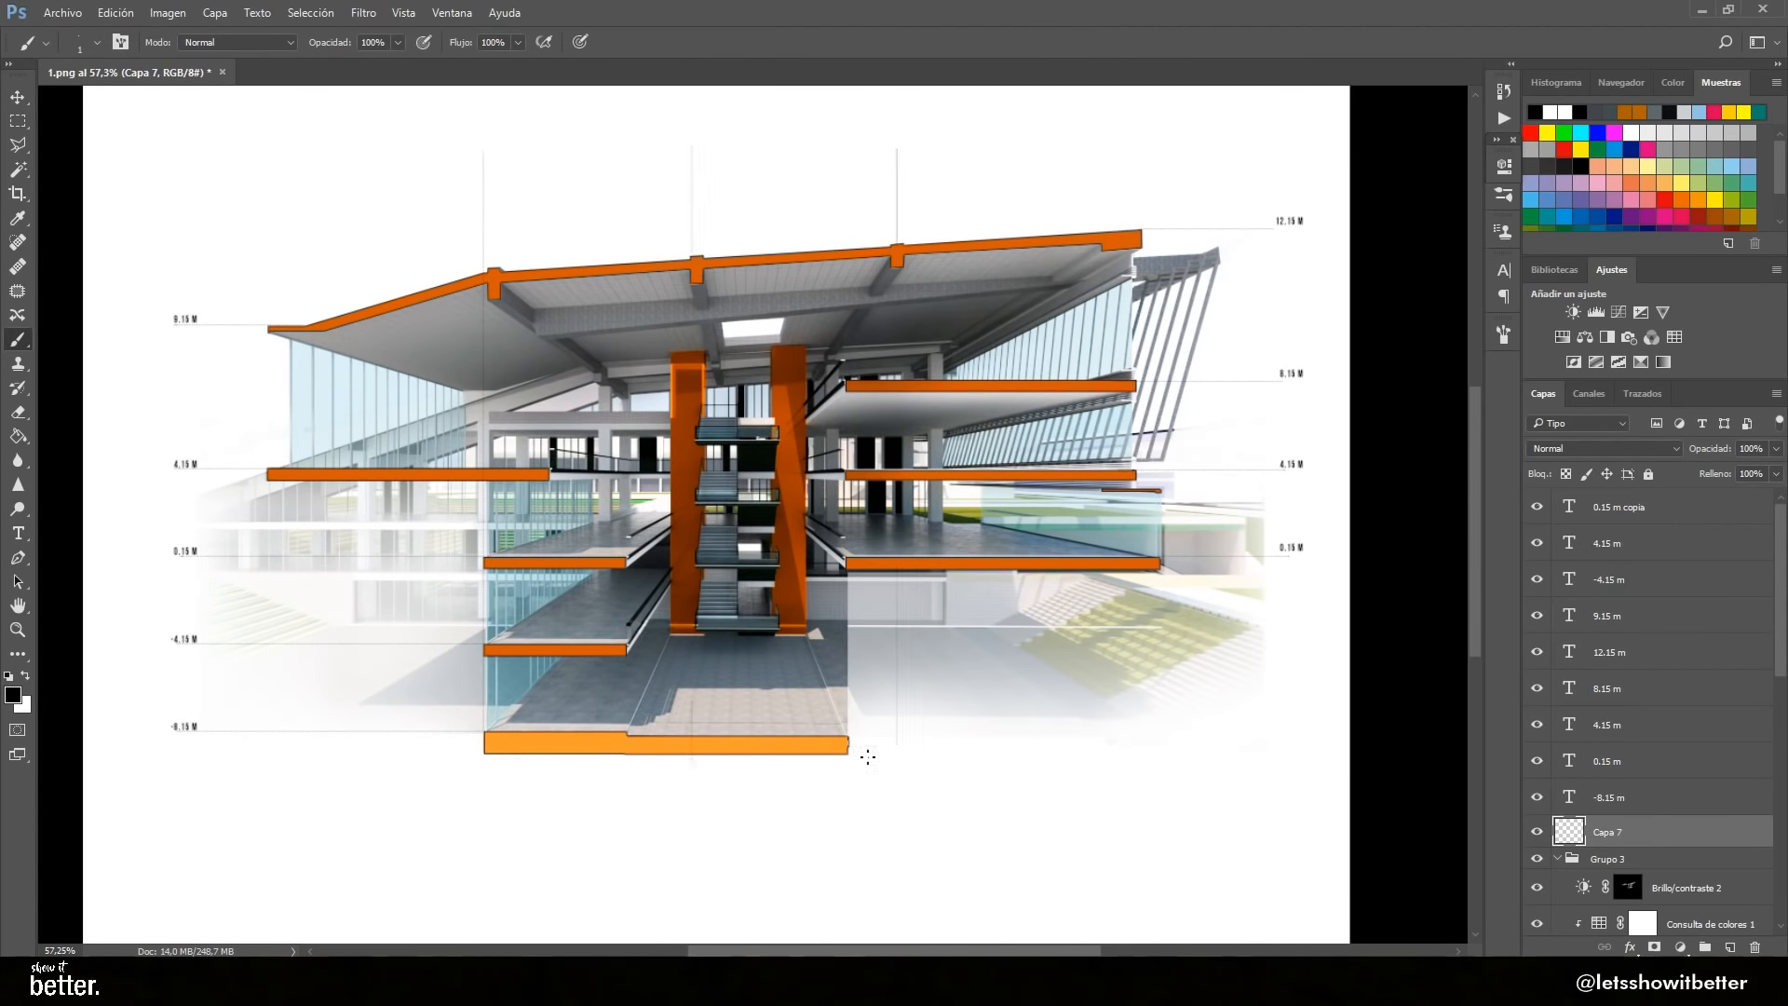
Crop the canvas slightly at its lower and upper edges
scroll(862, 708, down, 7)
scroll(862, 708, up, 3)
key(c)
mouse_move(752, 889)
mouse_down()
mouse_move(753, 835)
mouse_move(752, 857)
mouse_up()
drag(753, 172, 753, 179)
key(Return)
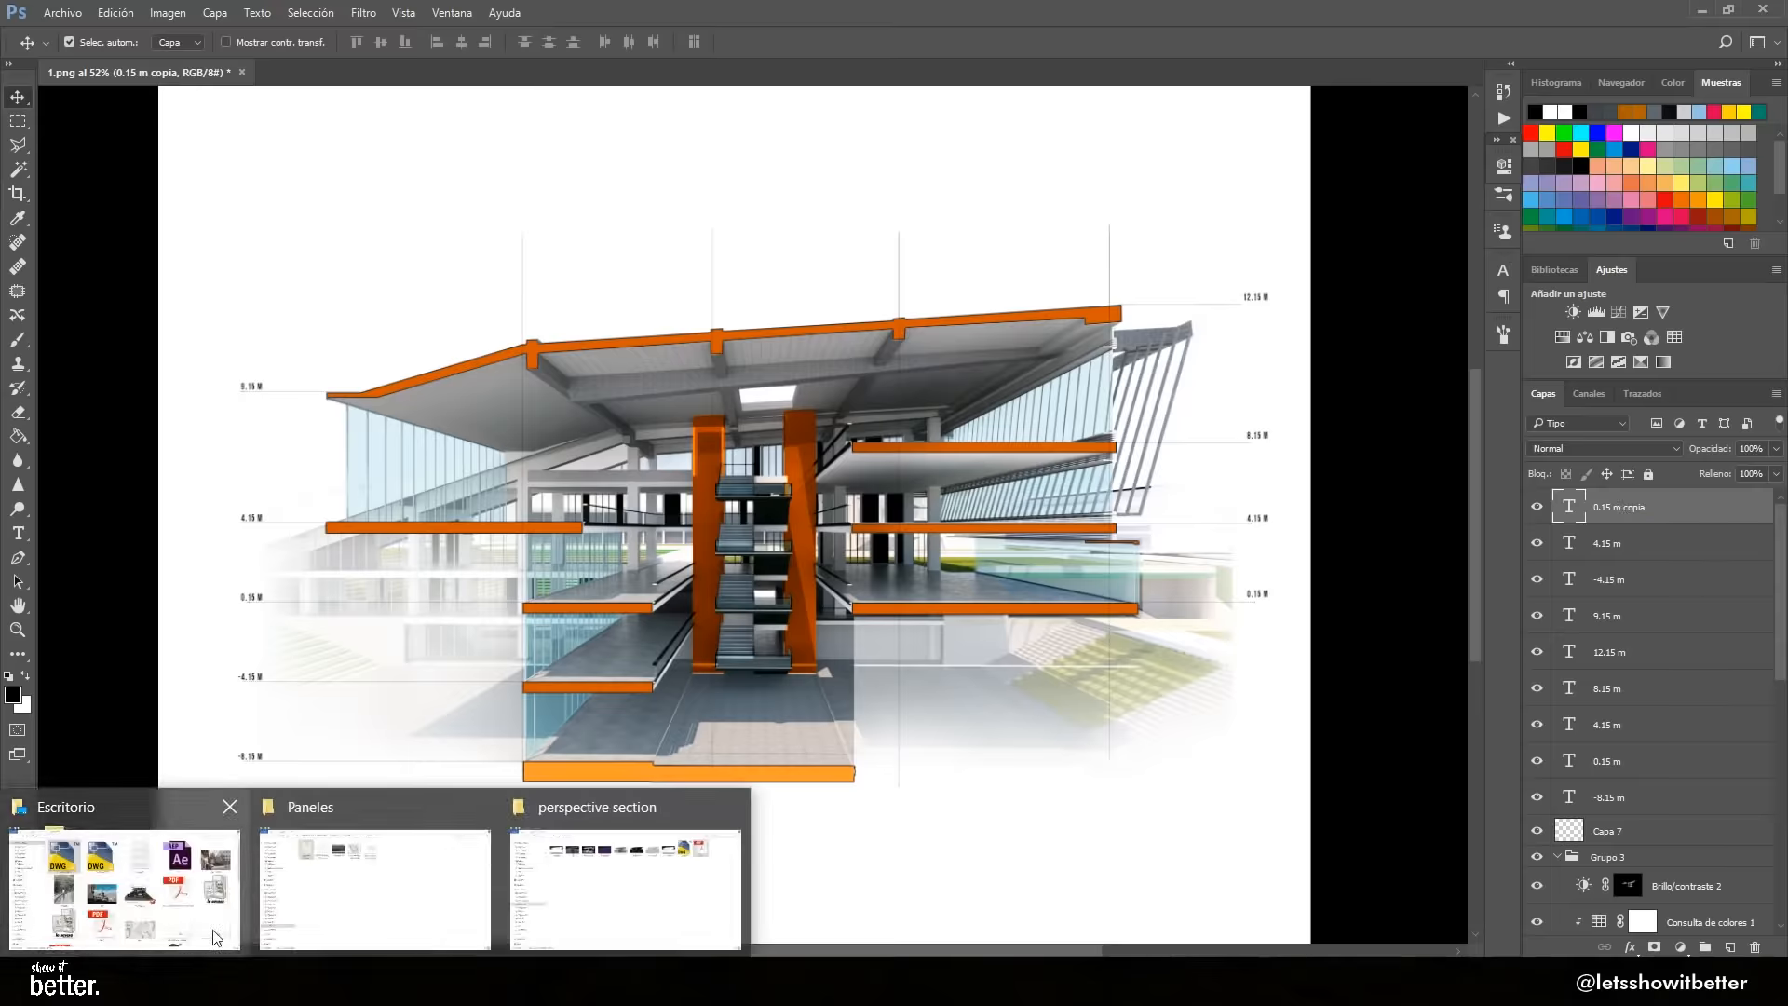
Place the ivory-off-white-paper-texture image from the Escritorio folder as the topmost layer
click(120, 878)
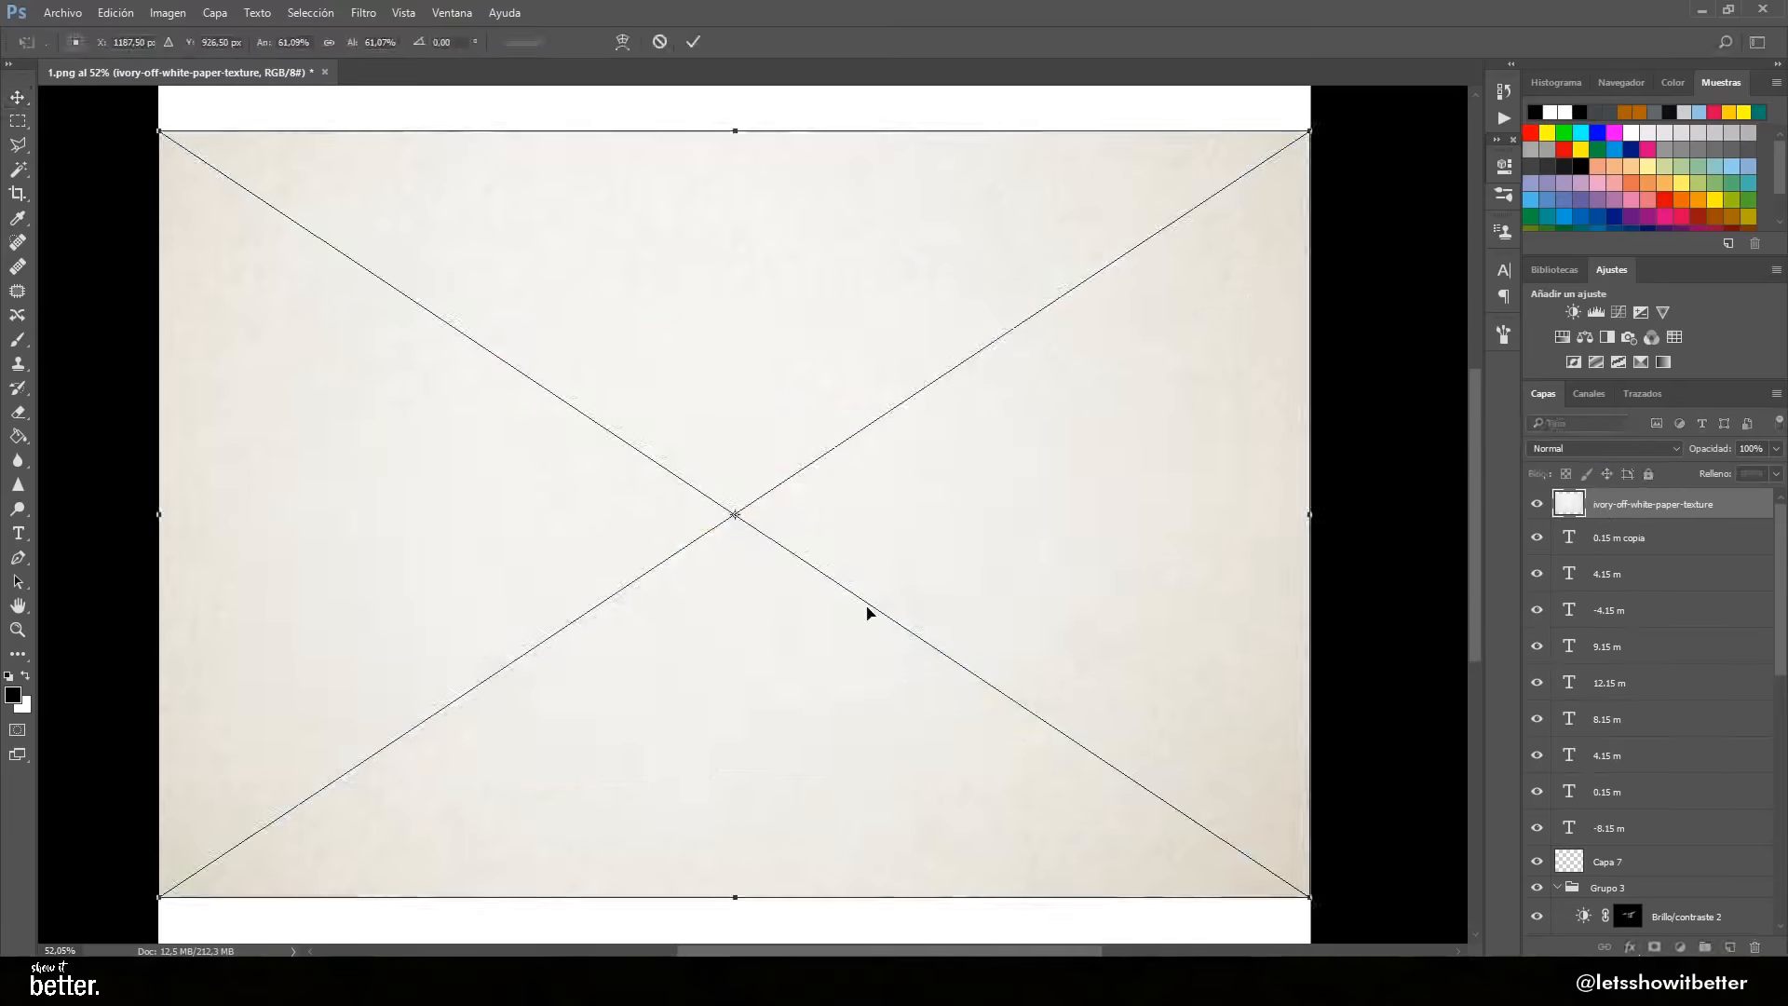
key(Return)
Compare blend modes on the paper texture layer and set it to Multiplicar
click(1605, 449)
click(1600, 513)
key(Down)
key(Down)
key(Down)
key(Down)
key(Down)
key(Down)
key(Down)
key(Down)
key(Down)
key(Down)
key(Down)
key(Down)
key(Down)
key(Down)
key(Down)
key(Down)
key(Down)
scroll(752, 514, down, 2)
click(1605, 449)
click(1583, 511)
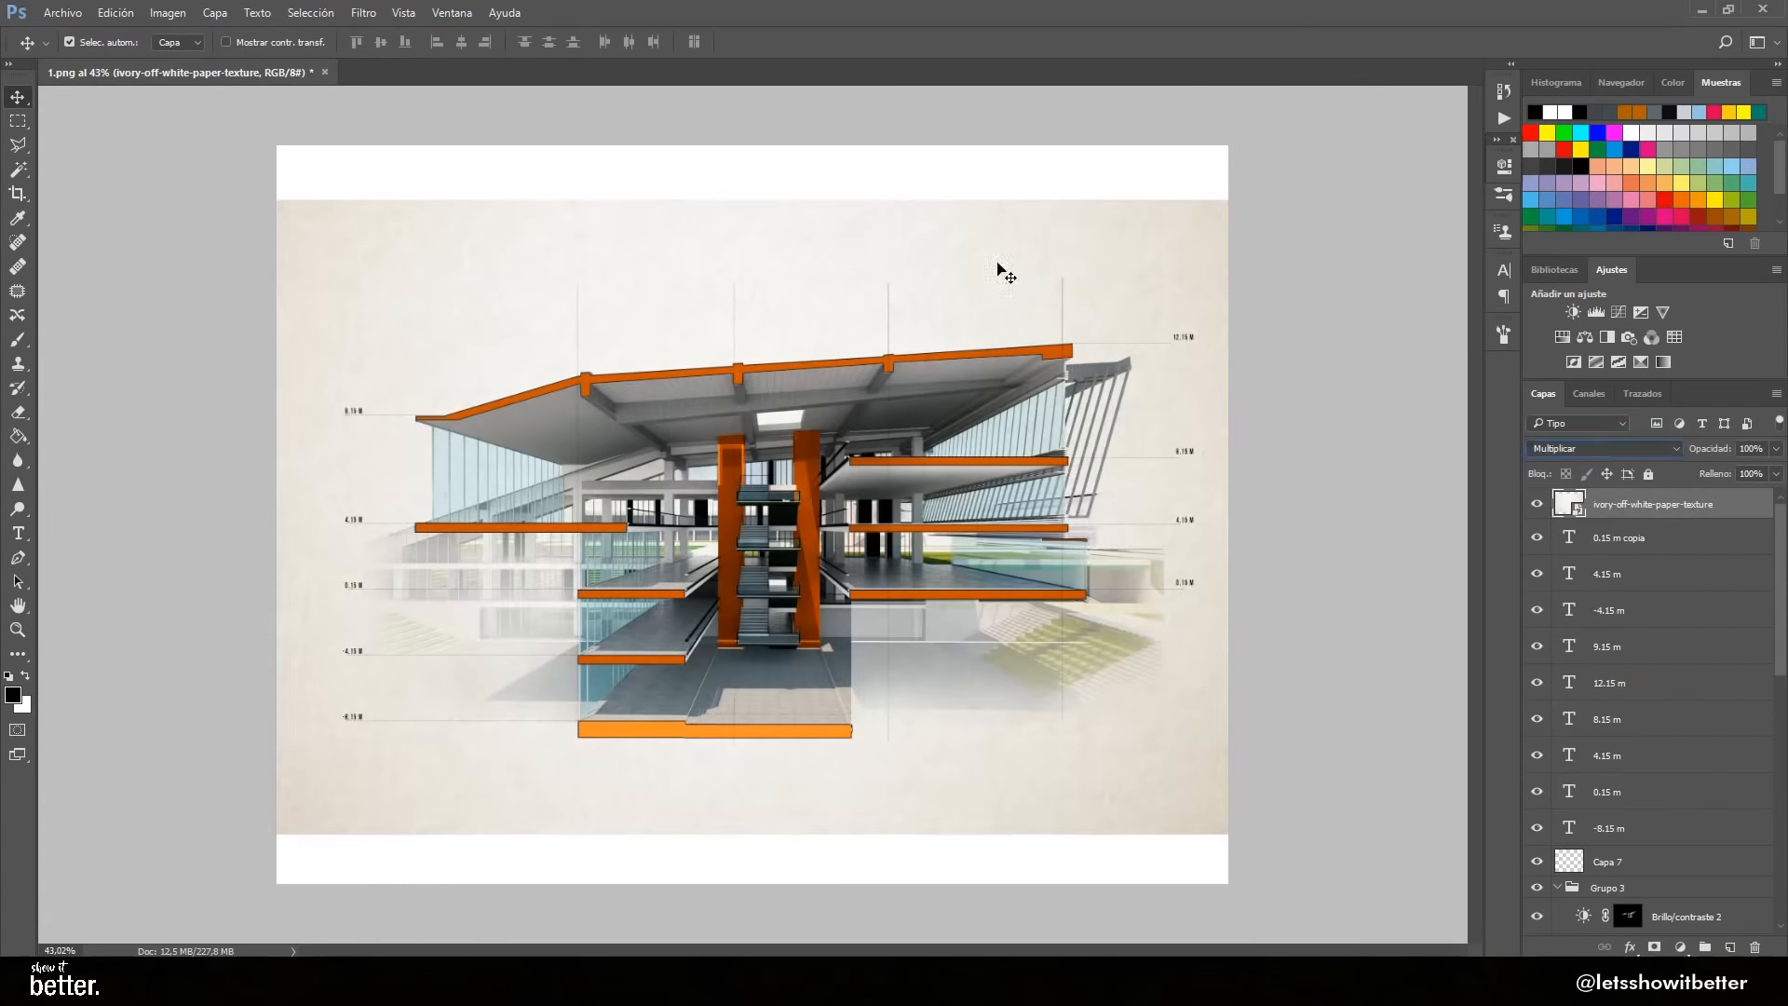
Stretch the paper texture vertically to cover the full canvas height
key(ctrl+t)
drag(753, 199, 752, 148)
drag(752, 834, 735, 879)
key(Return)
Add a Black & White adjustment layer beneath the paper texture and lower its opacity
key(ctrl+shift+u)
click(1607, 338)
click(1504, 166)
drag(1672, 504, 1671, 553)
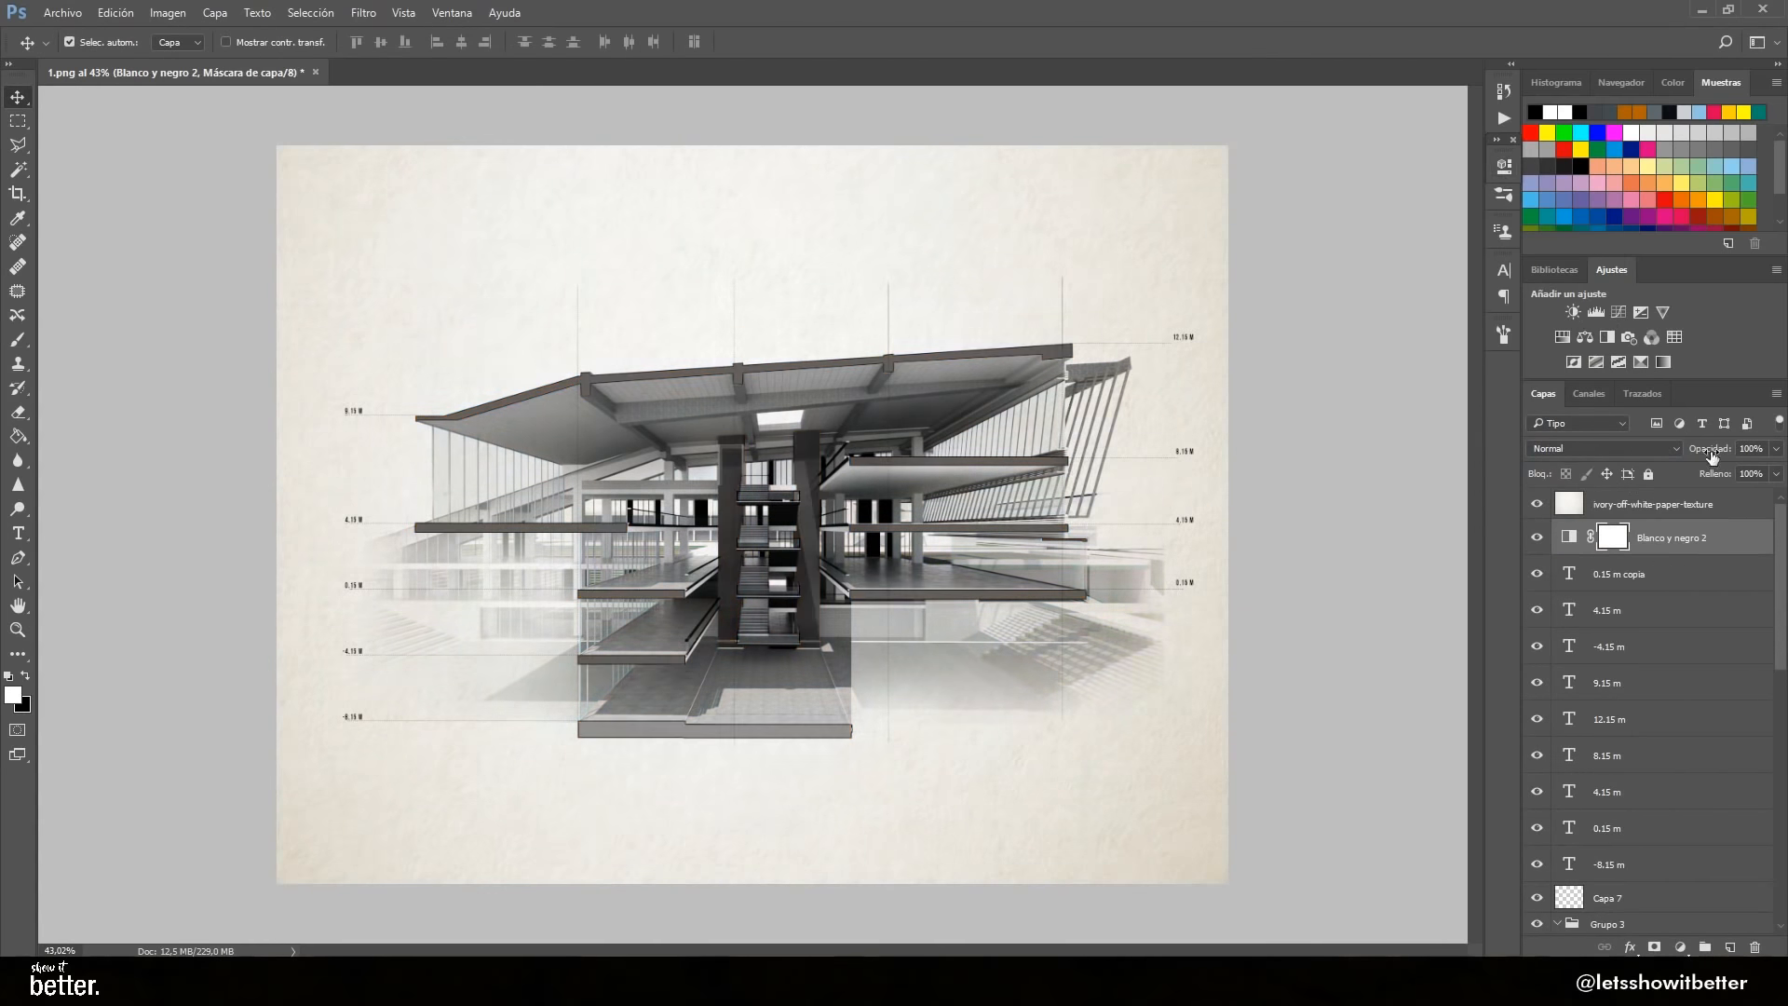
drag(1713, 451, 1625, 452)
Add a Hue/Saturation adjustment layer above Blanco y negro 2 and shift its hue slightly
click(1563, 337)
mouse_move(1264, 286)
mouse_down()
mouse_move(1127, 283)
mouse_move(1257, 284)
mouse_up()
click(1504, 166)
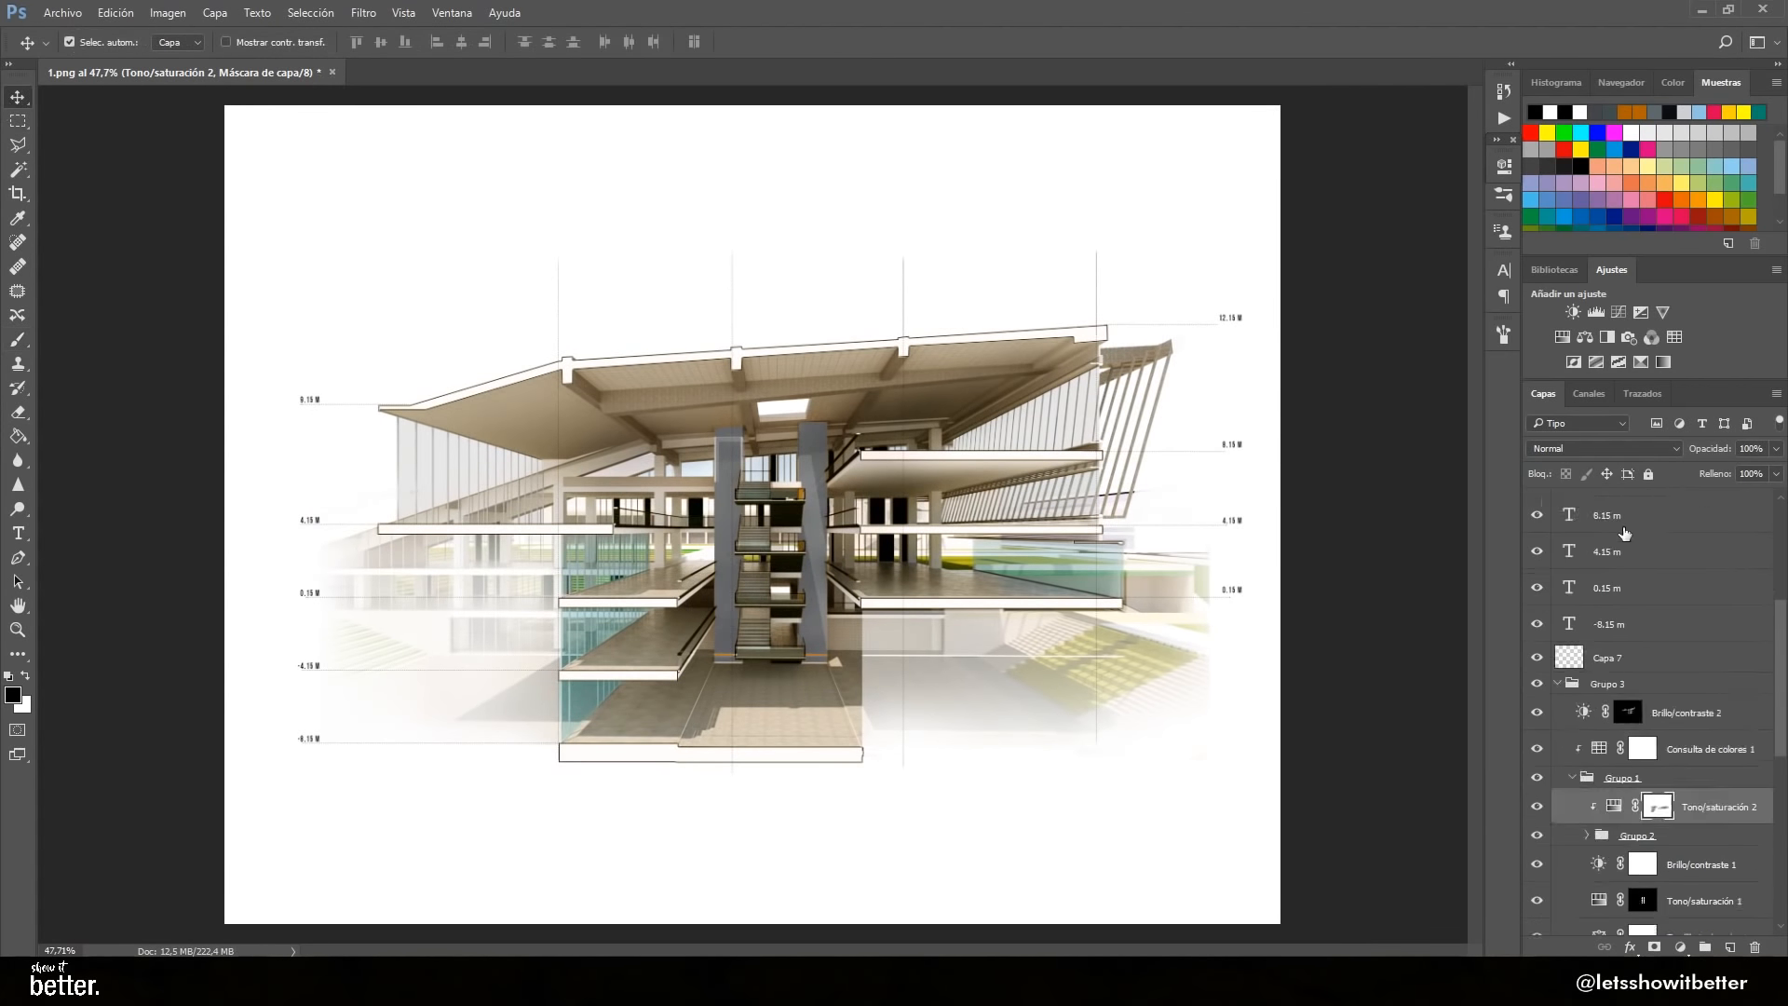
Load an additional brush set from the BRUSHES folder for painting on Capa 8
scroll(1625, 559, up, 5)
scroll(1547, 903, down, 1)
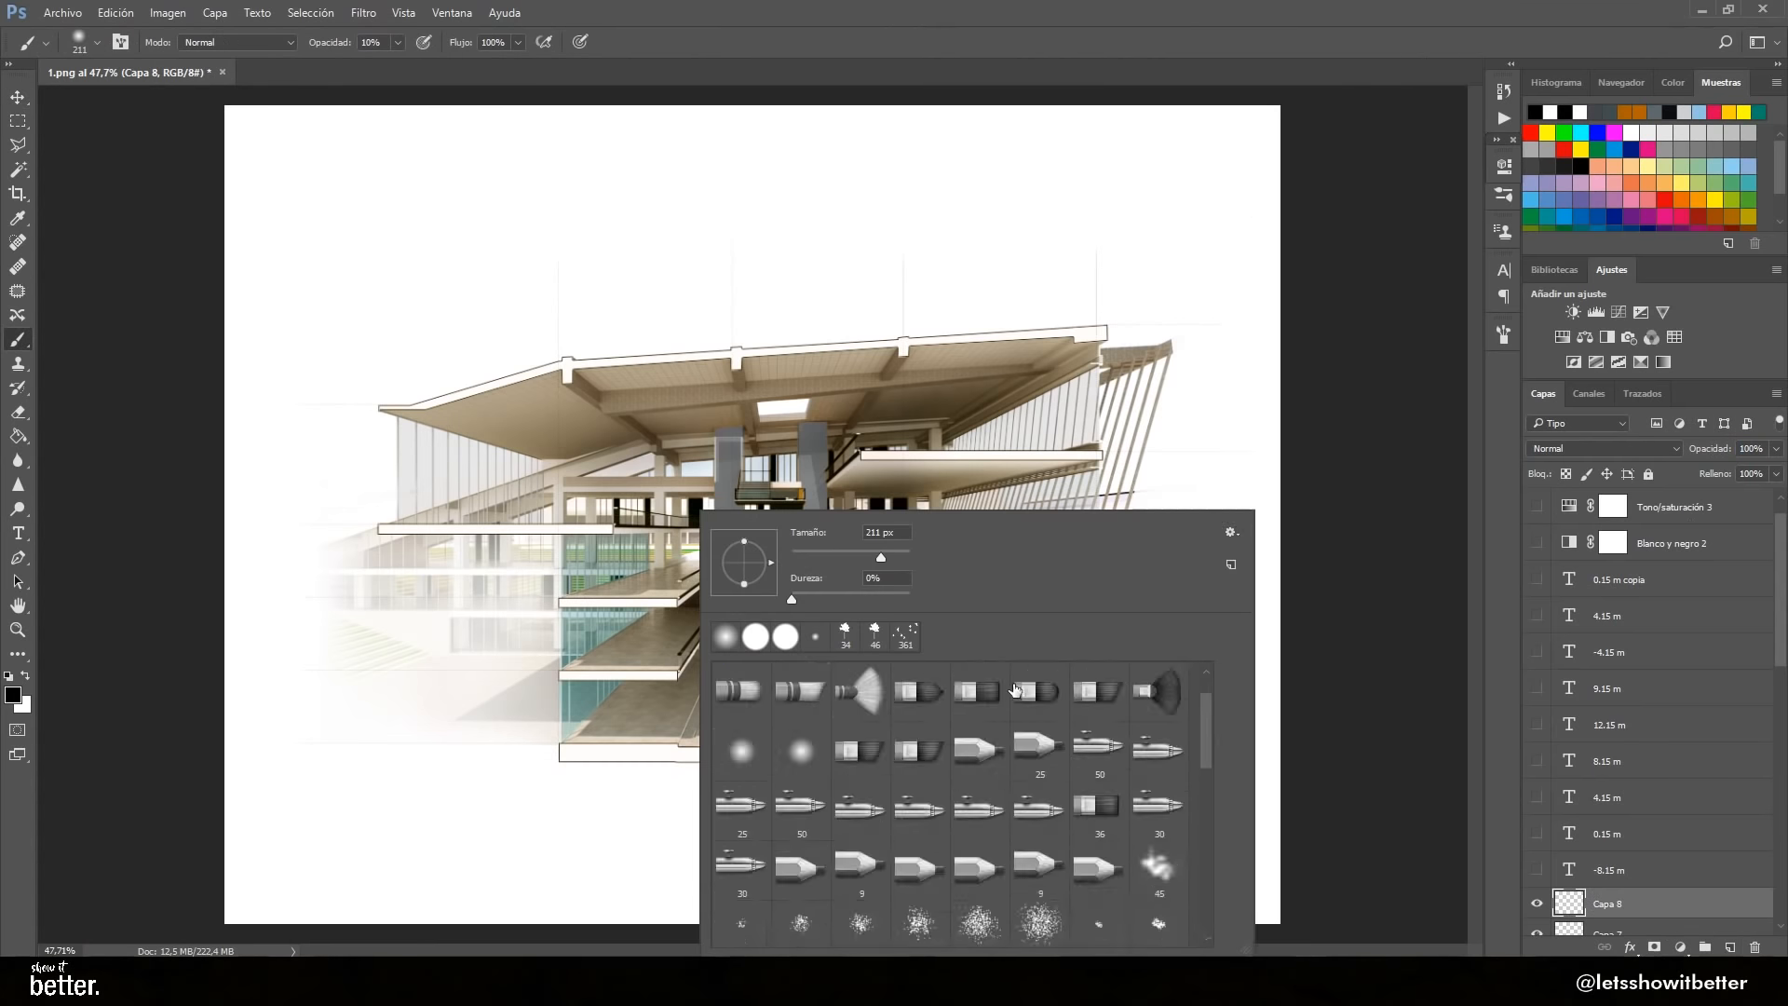
click(1232, 531)
click(1317, 557)
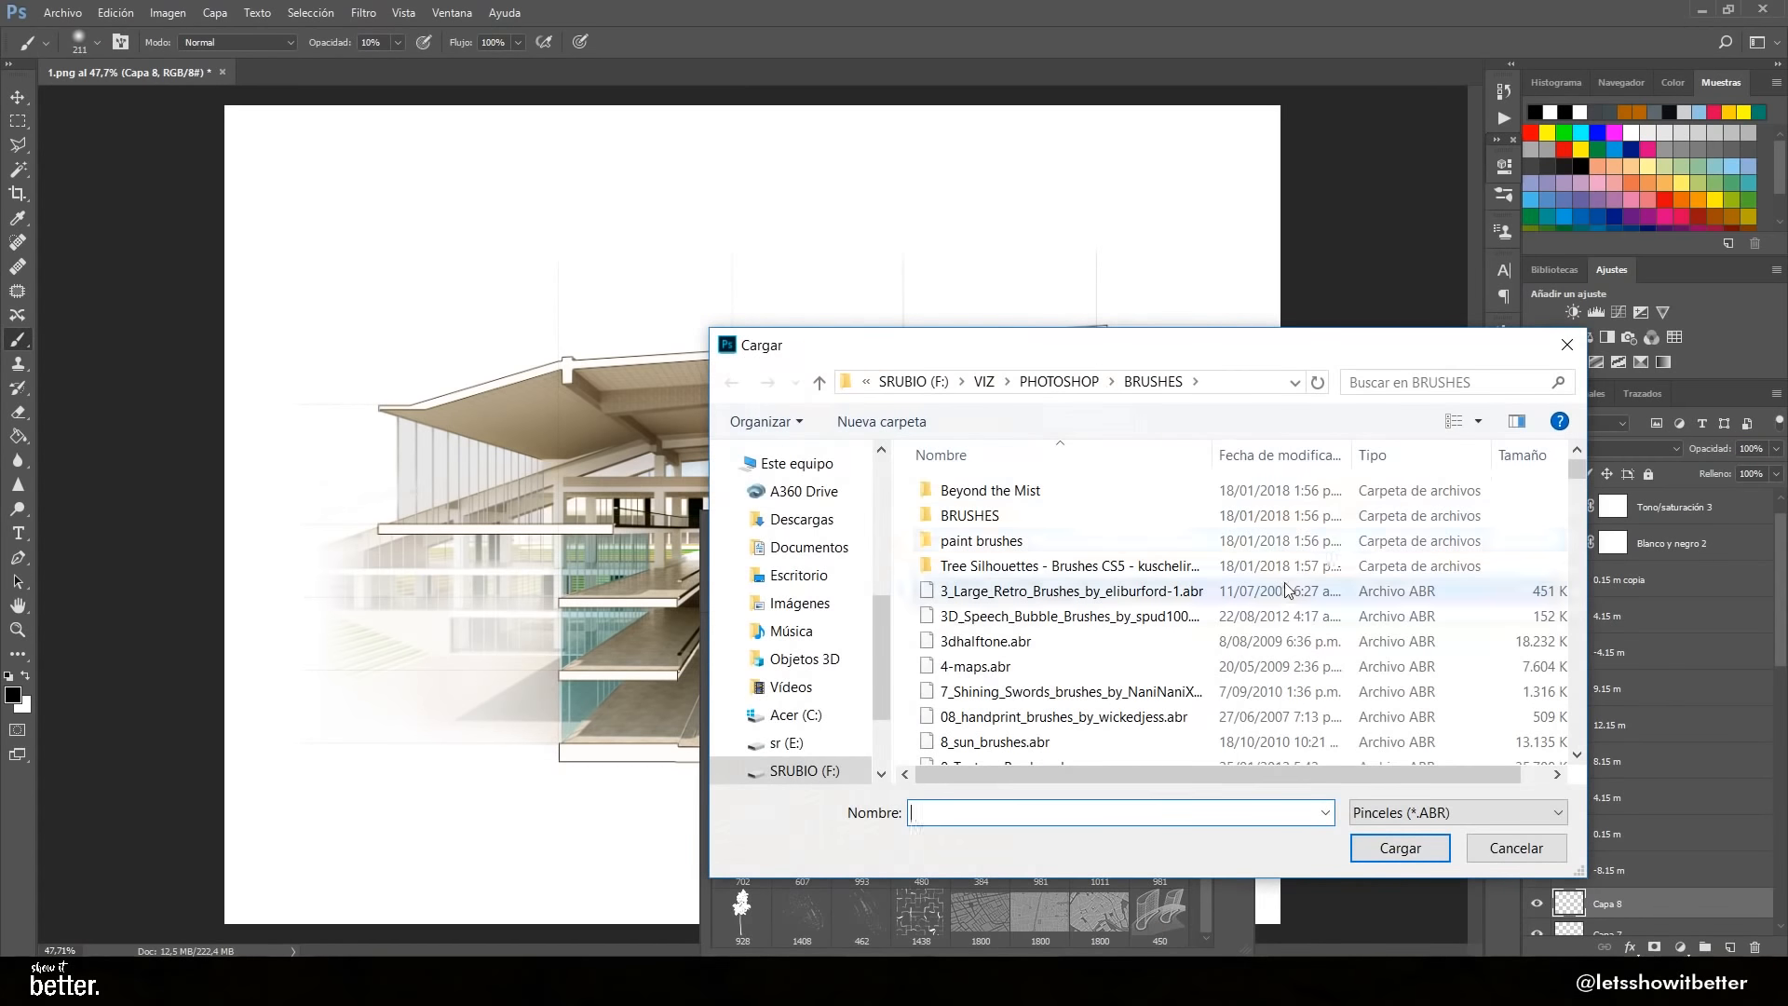
text(g)
key(BackSpace)
drag(1577, 469, 1557, 727)
scroll(986, 666, up, 5)
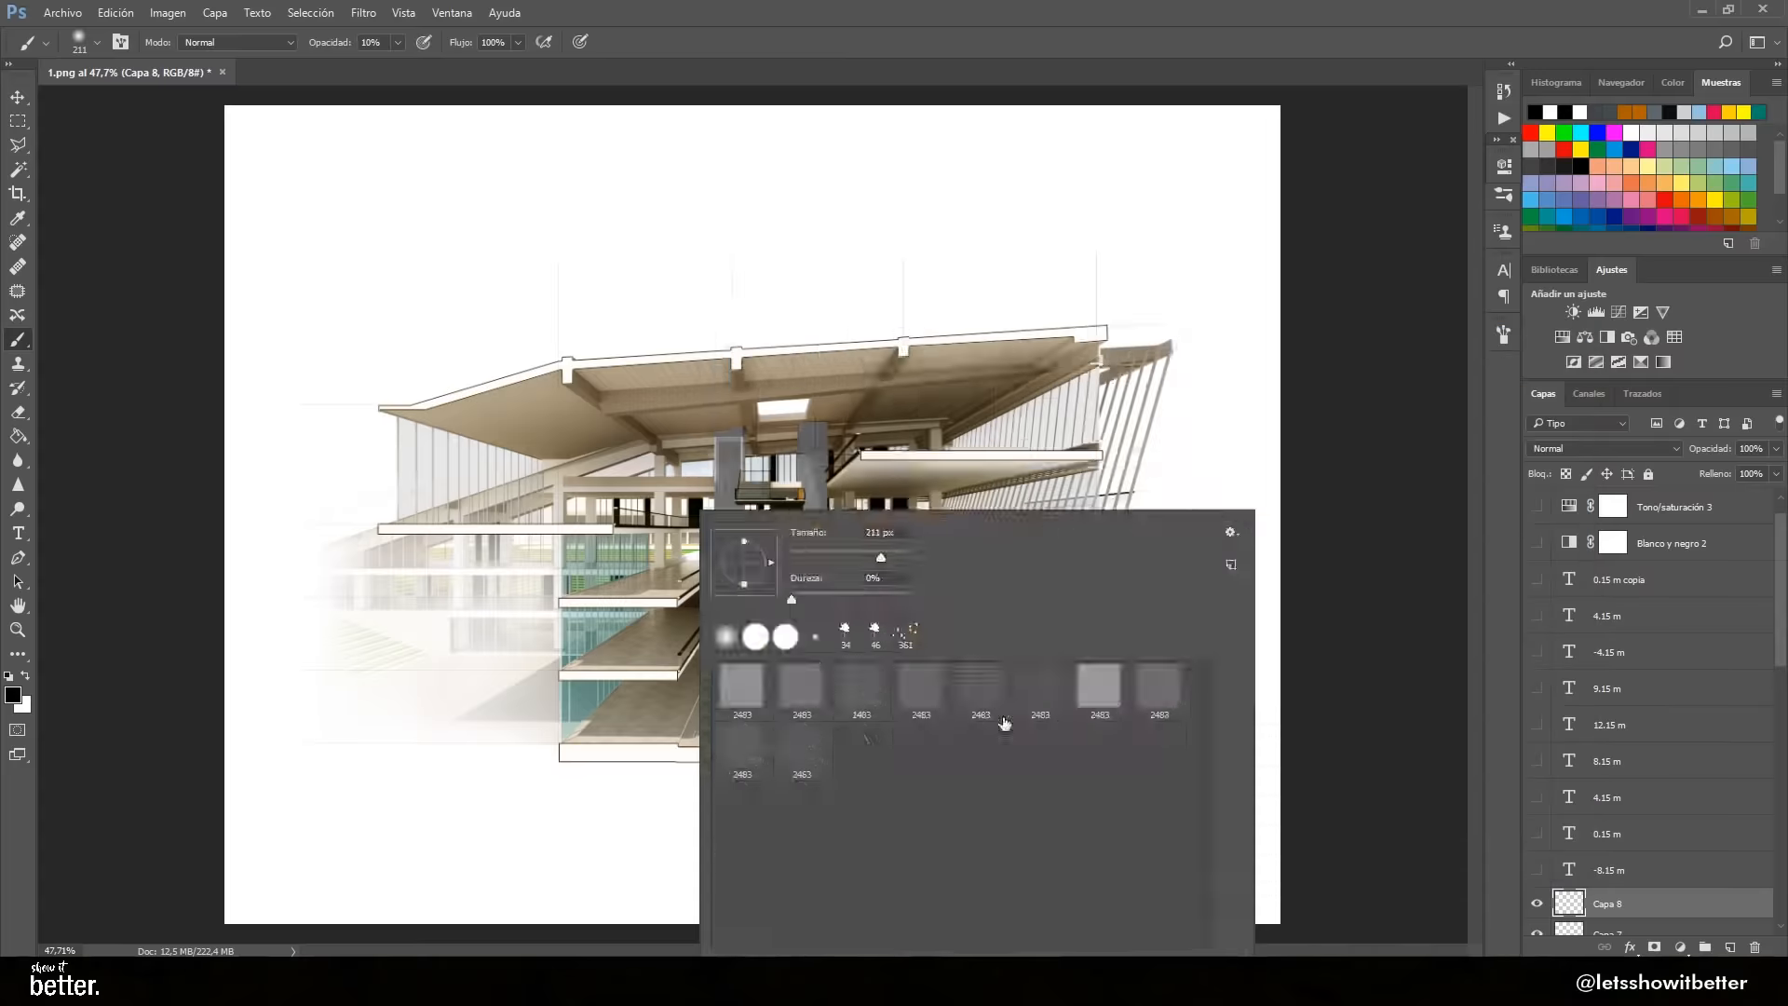
Try the loaded texture brushes and choose the 1800 px brush for Capa 8 at 10% opacity
double_click(1004, 722)
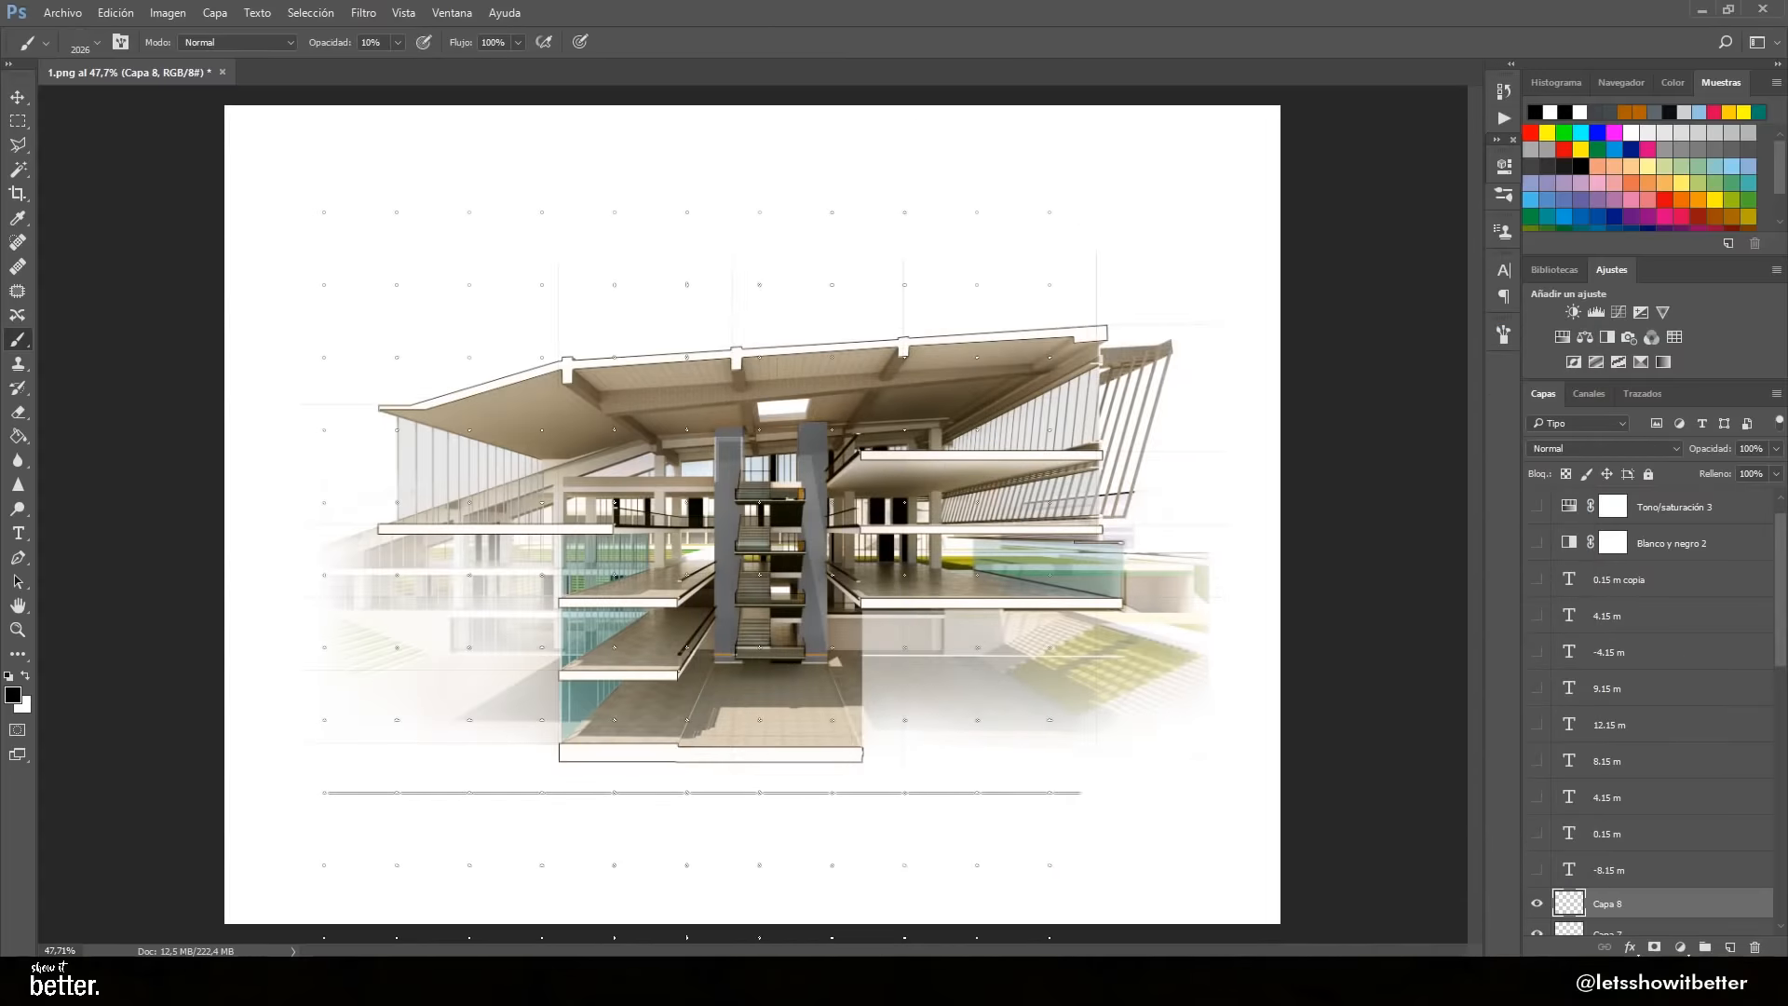
double_click(1006, 694)
right_click(773, 625)
double_click(984, 700)
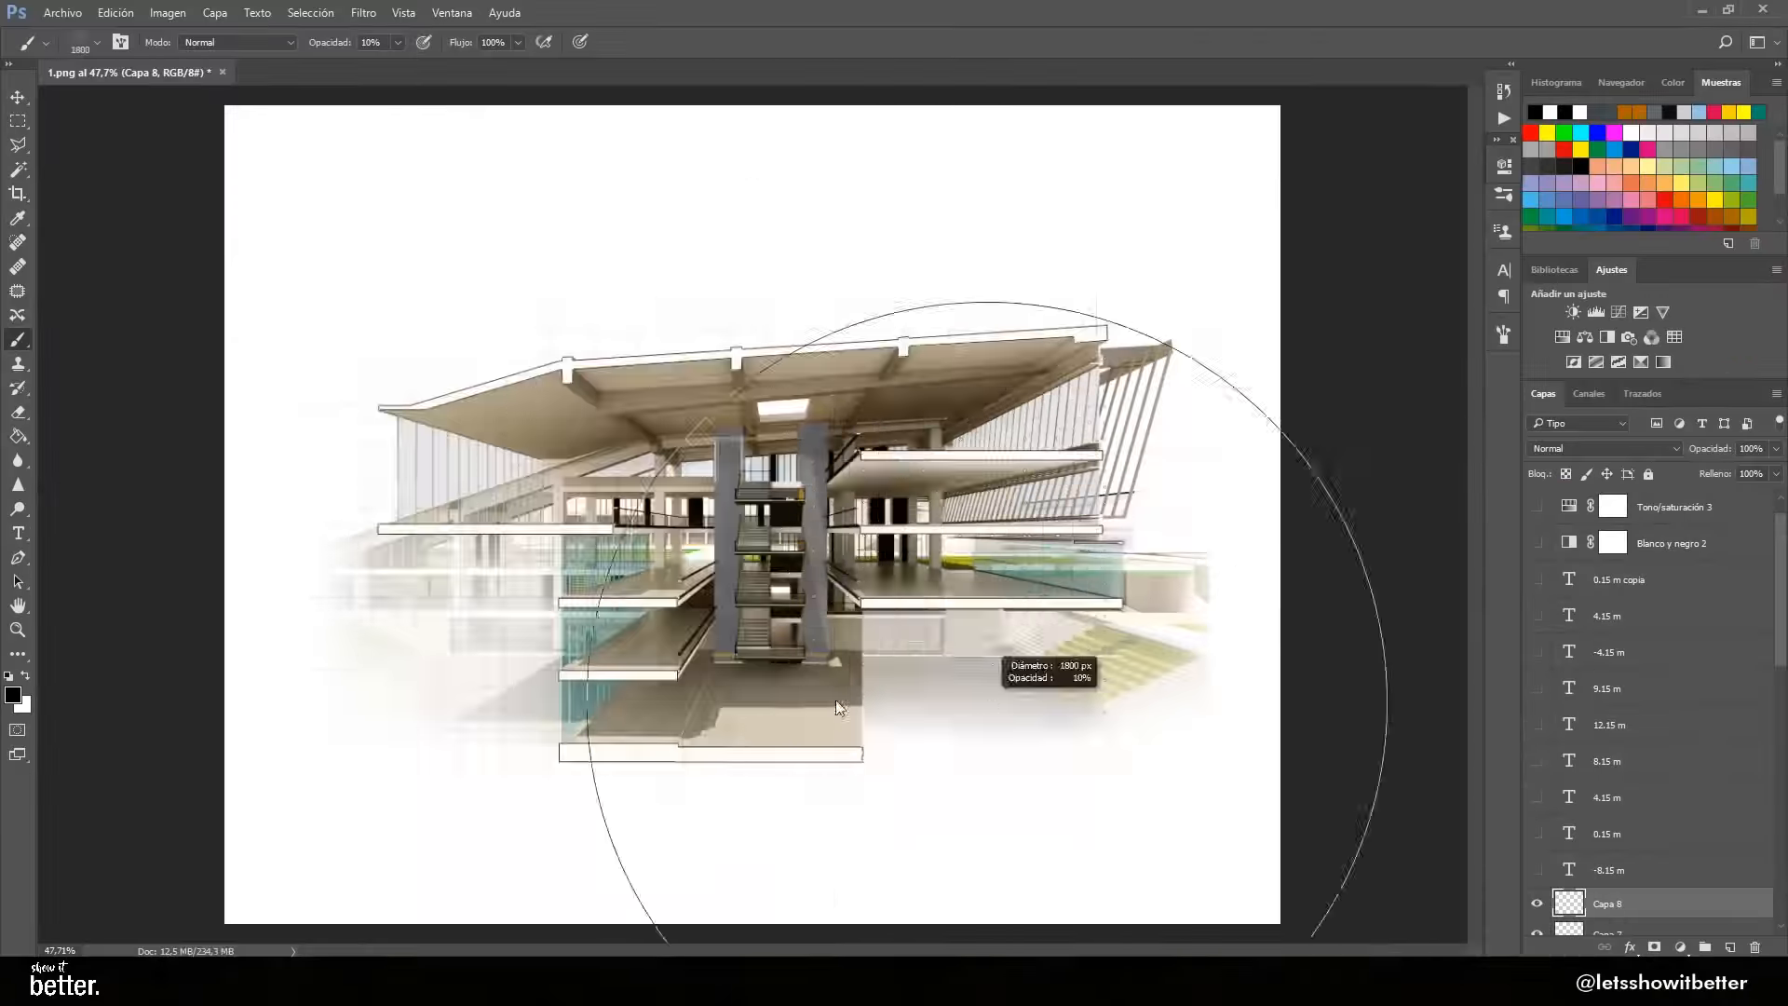
Load another brush set from the BRUSHES folder and choose the 2500 px radial-line brush for Capa 9
right_click(1014, 642)
double_click(1417, 686)
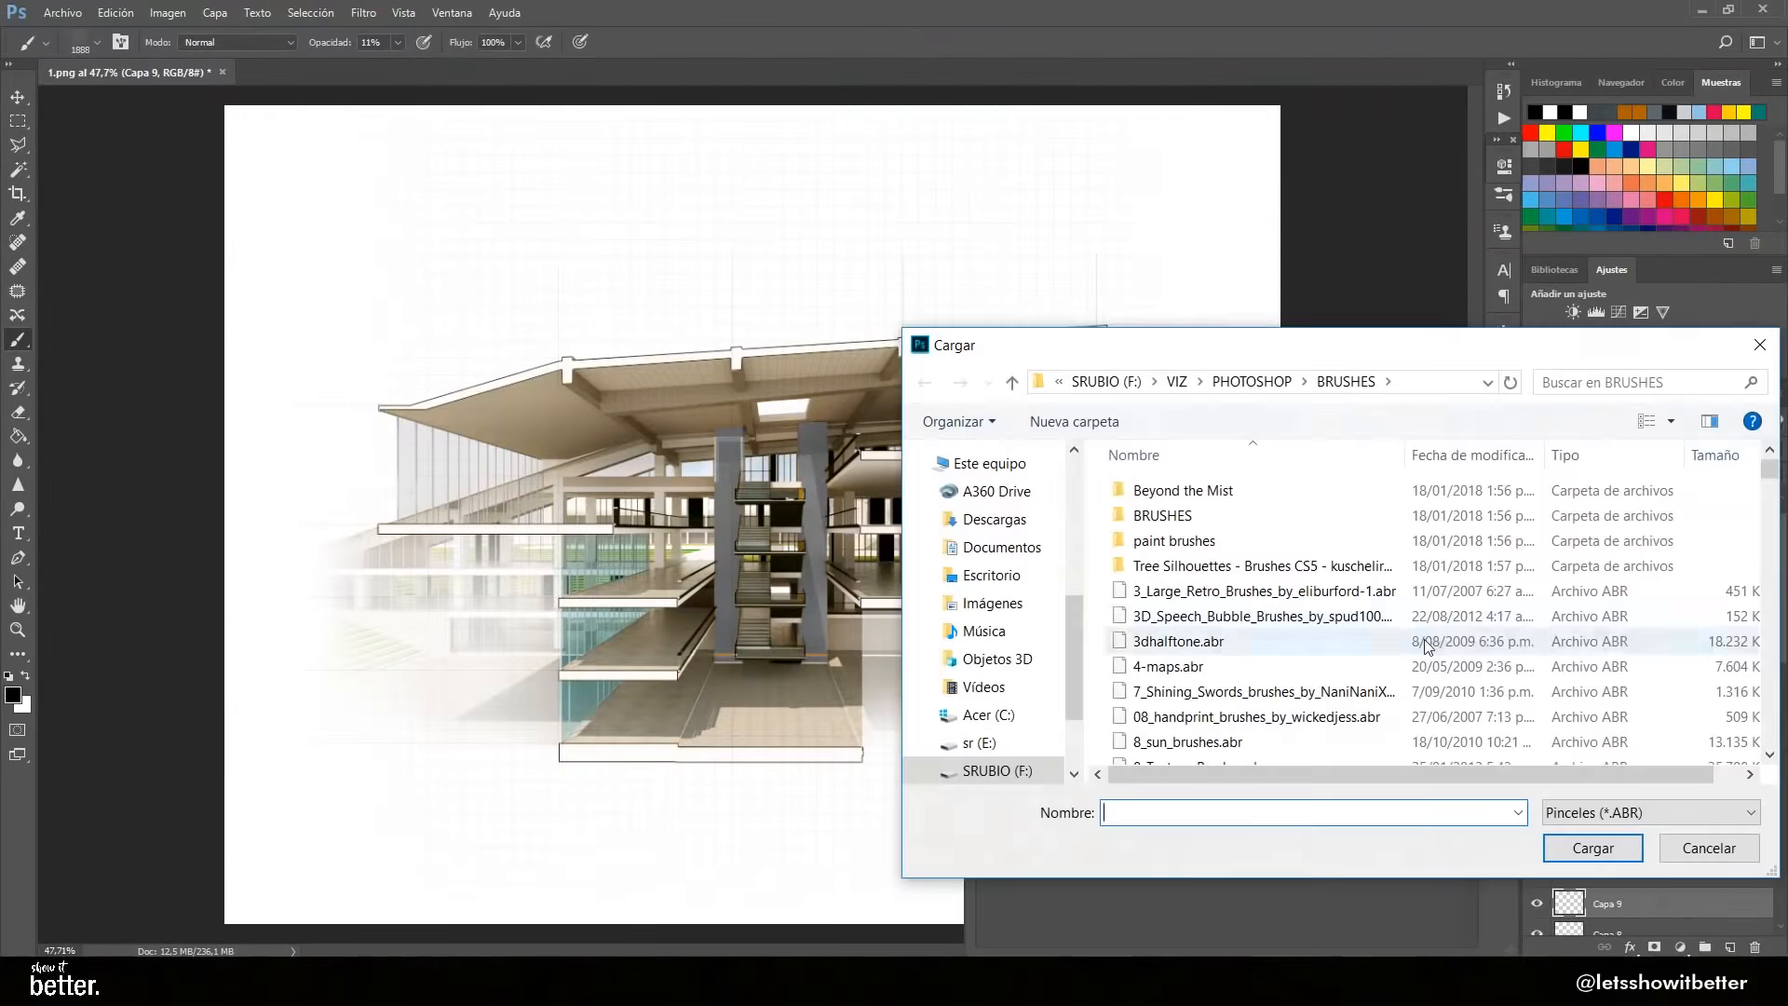
scroll(1202, 652, down, 10)
click(1198, 671)
double_click(1197, 670)
double_click(1066, 864)
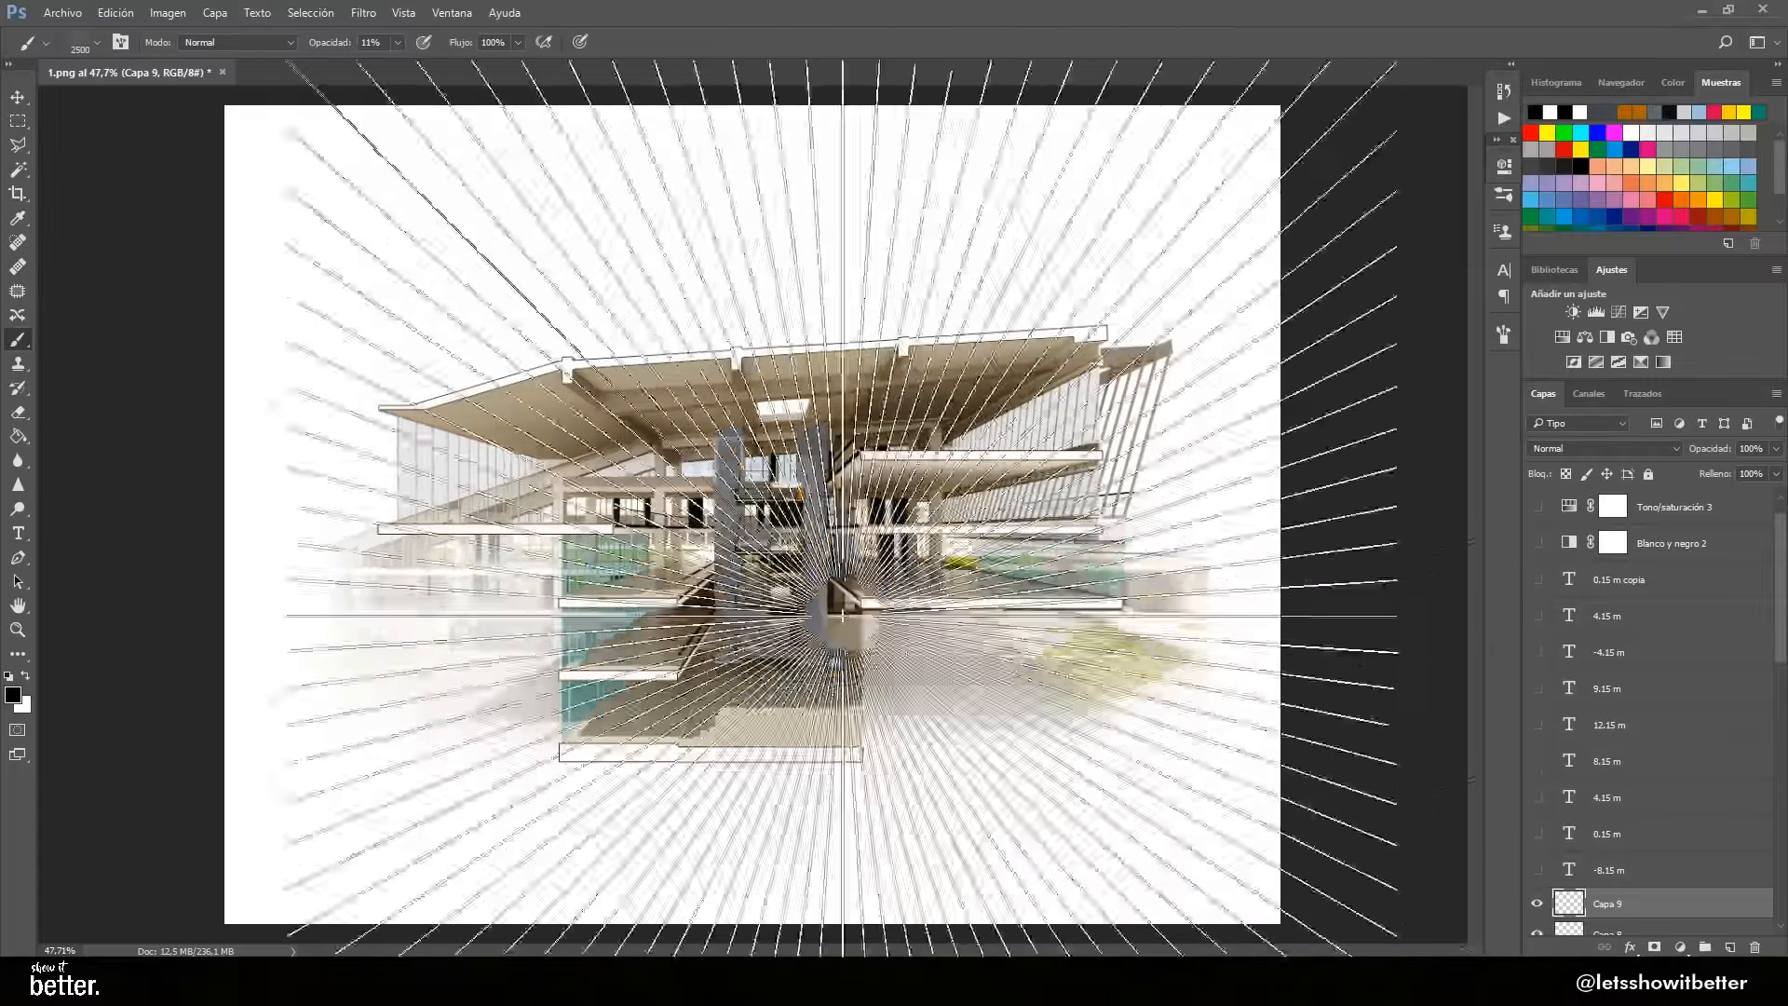
Stamp the radial-line brush over the building centre on Capa 9 at 11% opacity and show Capa 8 again
click(751, 537)
key(v)
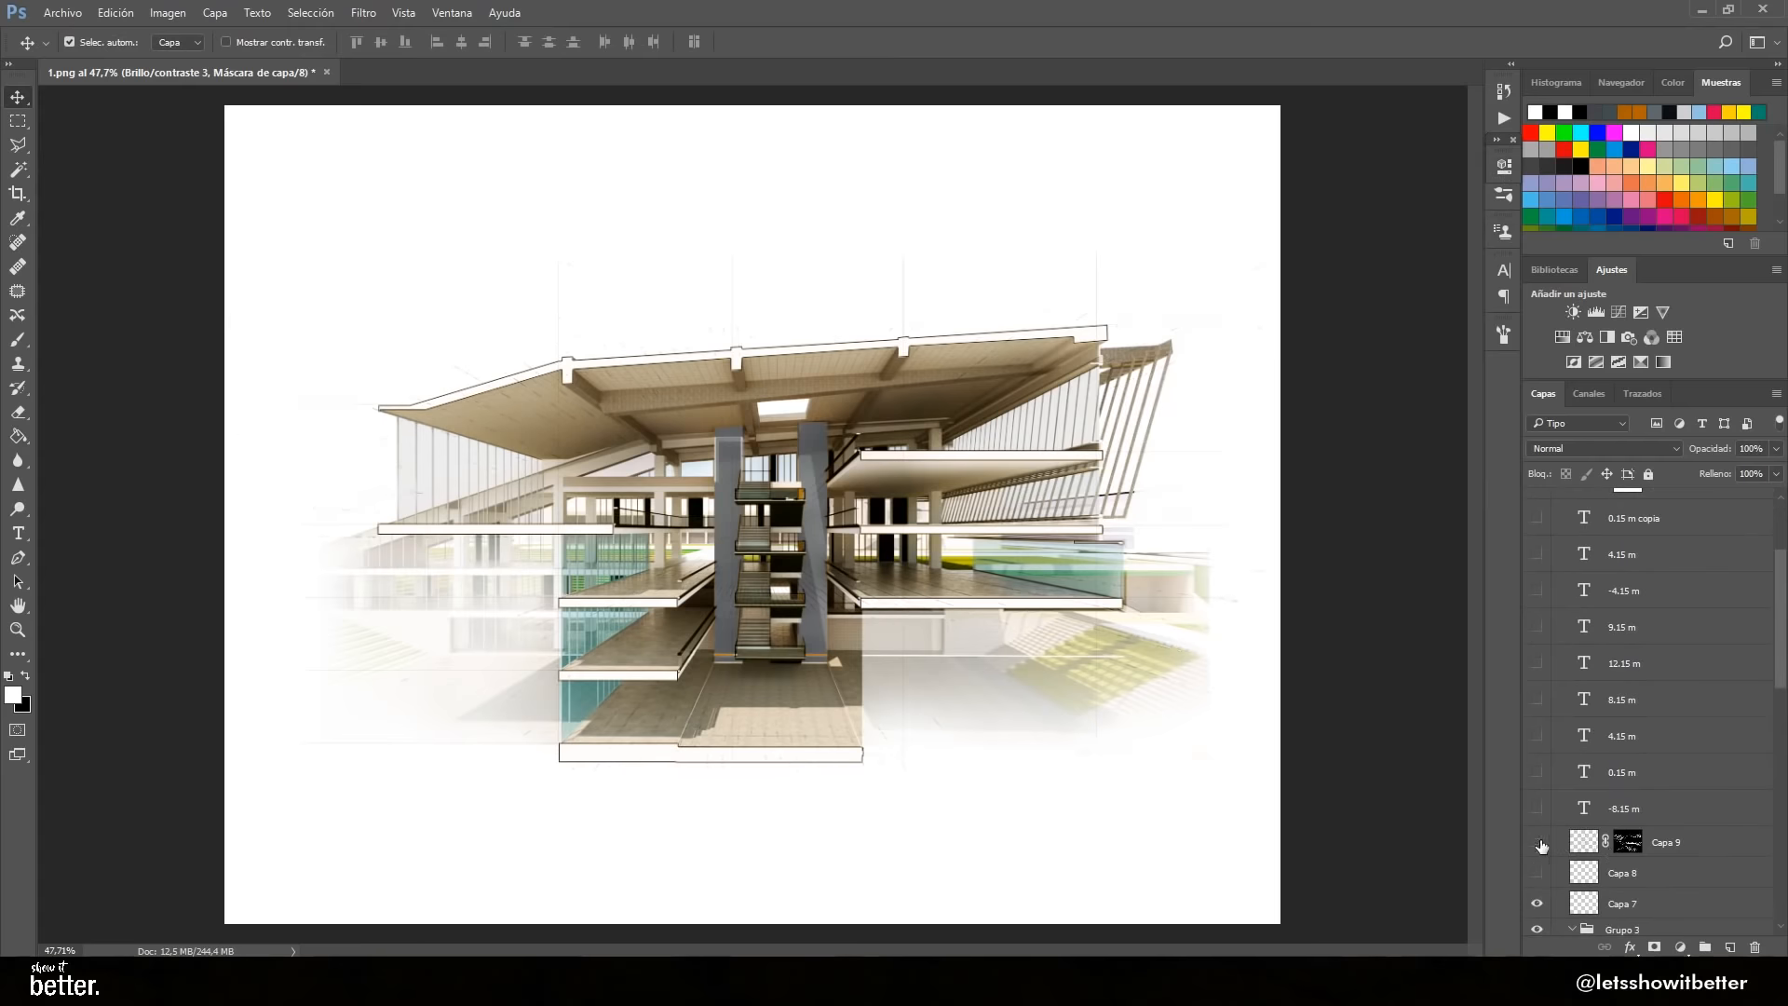
click(1537, 873)
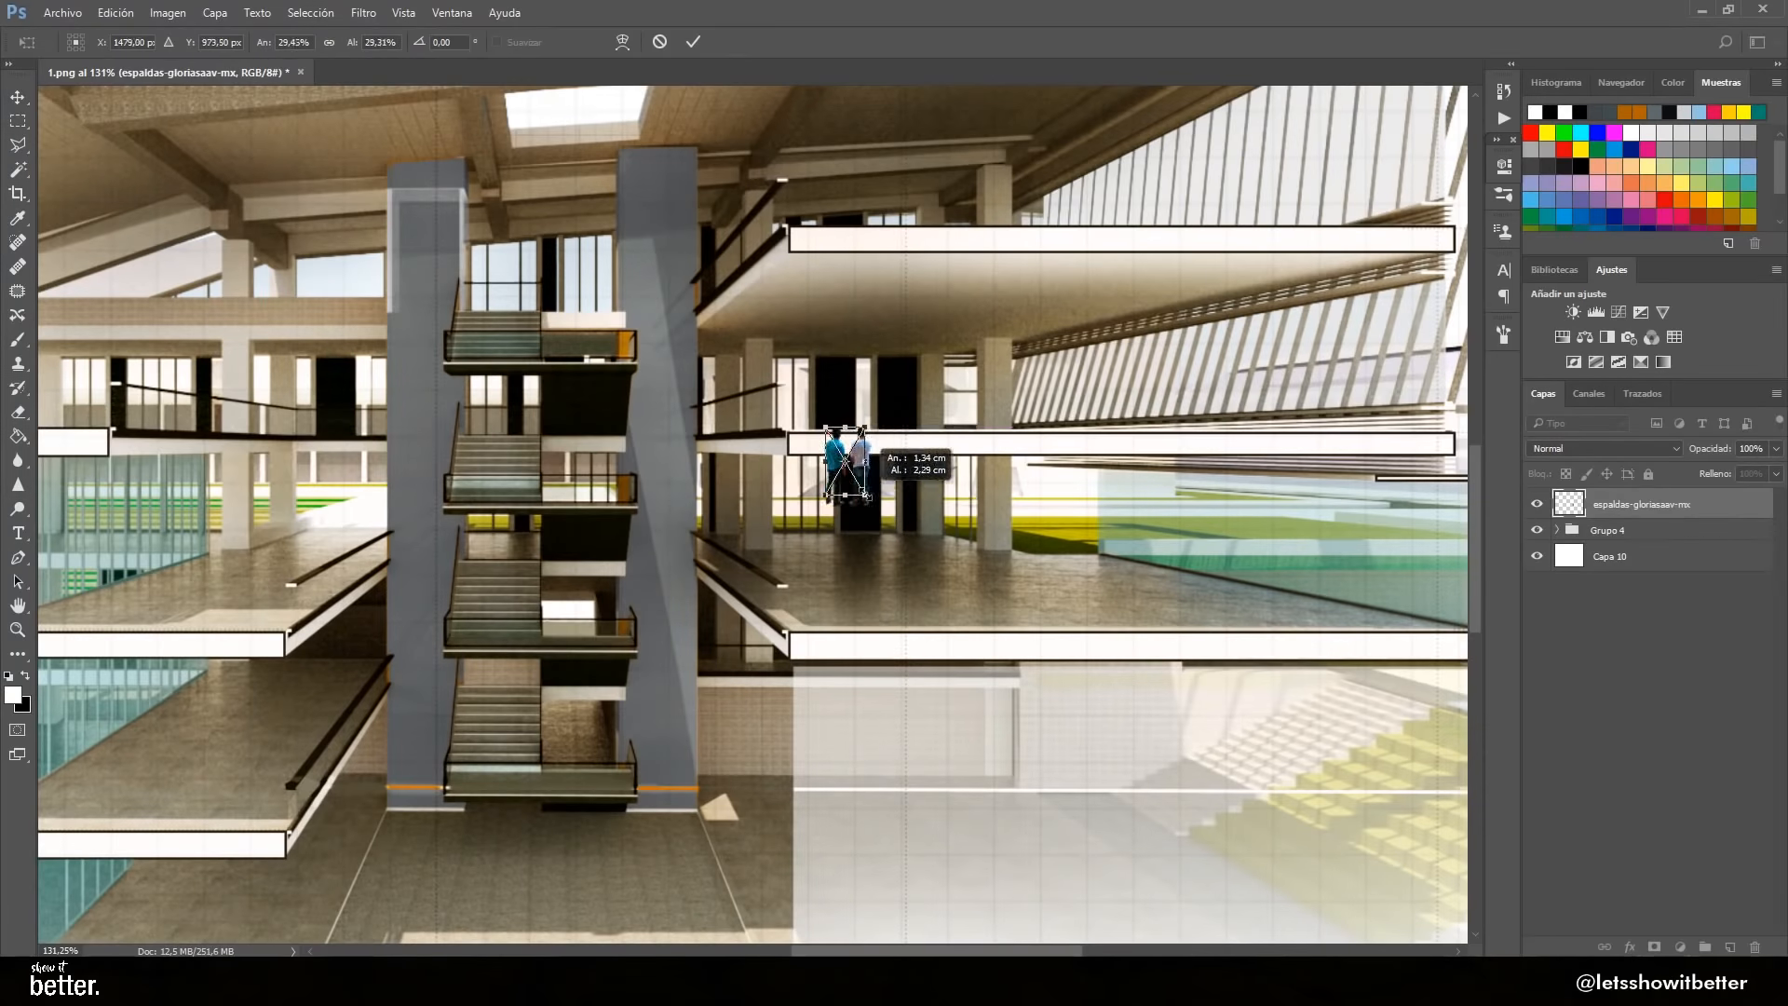
Rasterize the two-person cutout, duplicate it and flip the copy vertically as a floor reflection beneath their feet
right_click(1610, 505)
click(1527, 489)
key(ctrl+j)
key(t)
key(ctrl+t)
right_click(1165, 566)
click(1216, 902)
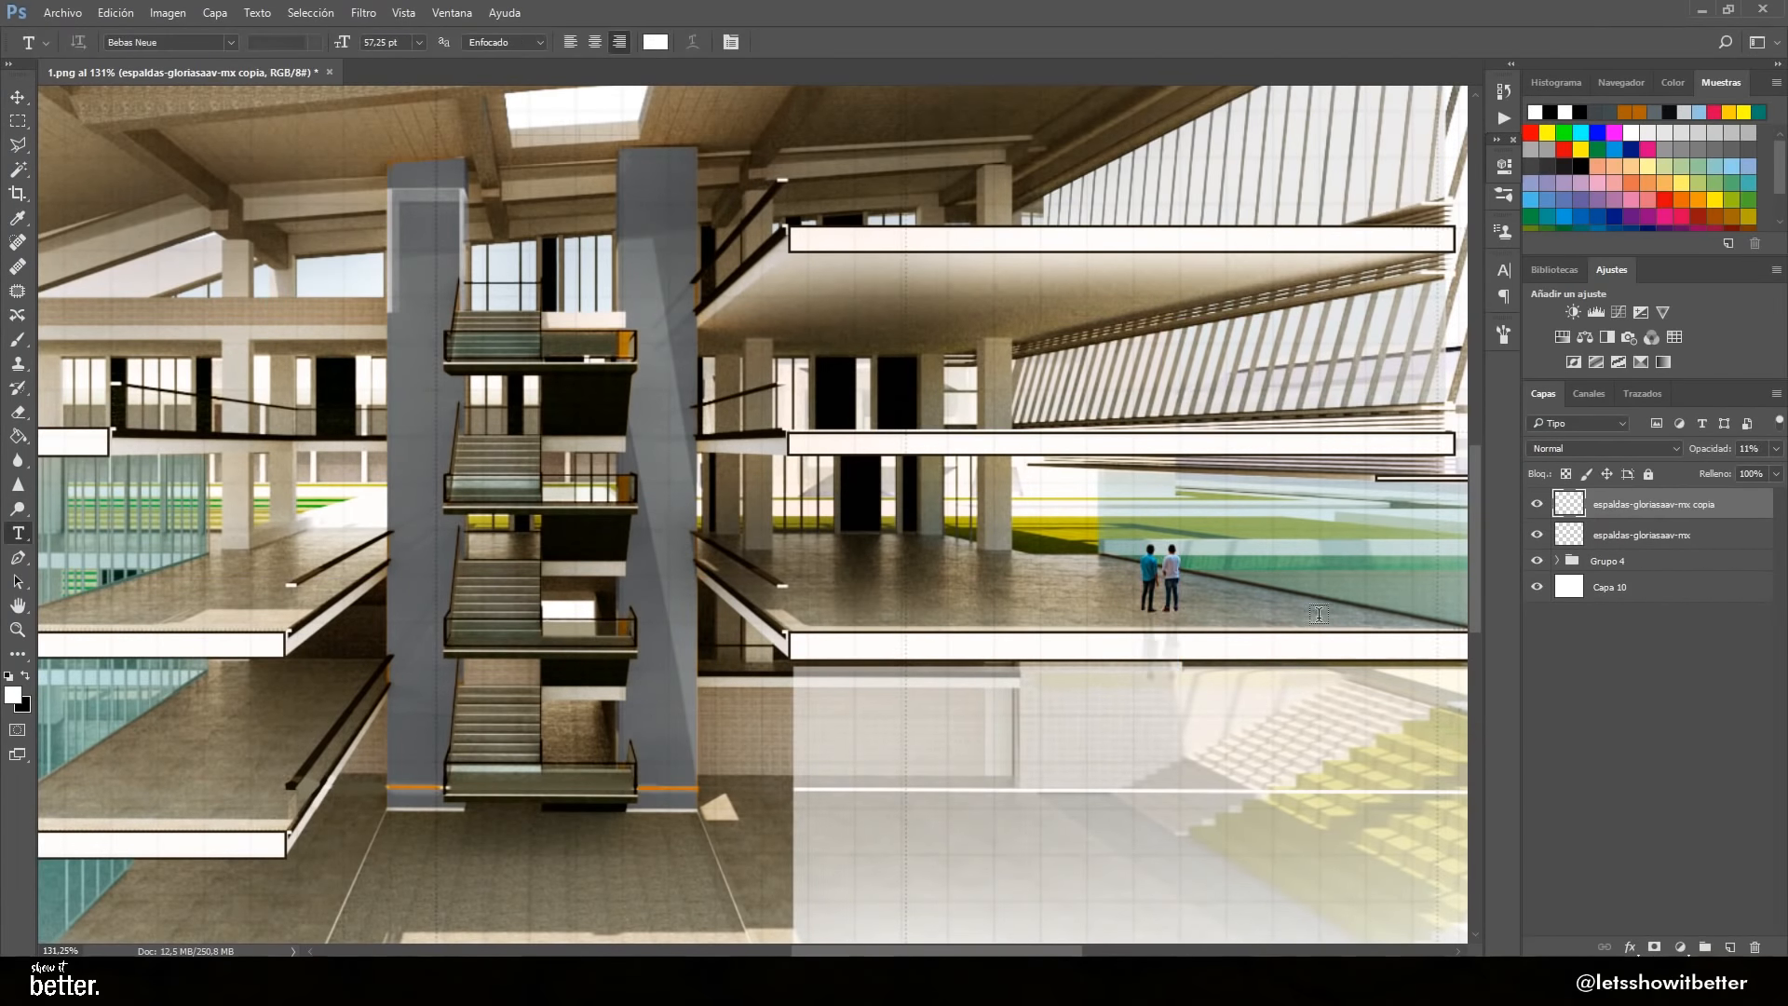
Refine the reflection copy's transform and paint it back in beneath the feet through a hide-all layer mask
click(1647, 505)
scroll(1094, 638, up, 7)
key(ctrl+t)
key(Return)
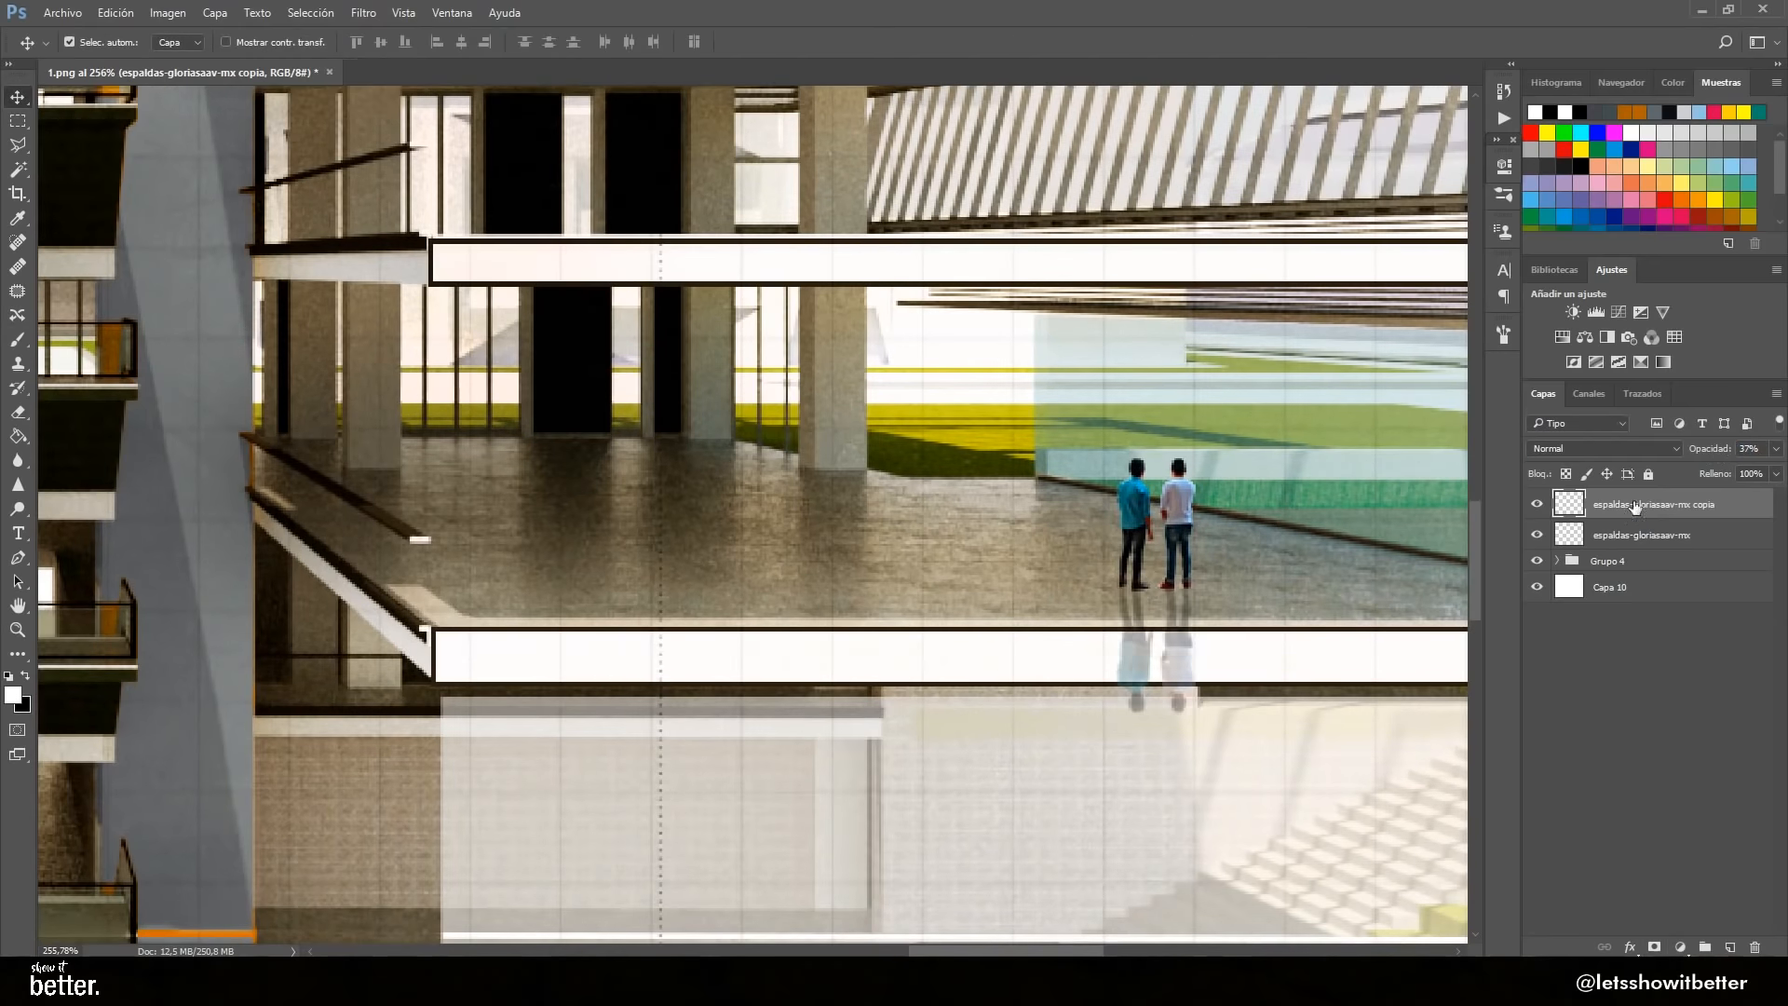
alt+click(1654, 946)
key(b)
drag(1125, 605, 1184, 605)
scroll(931, 652, down, 3)
key(v)
scroll(1122, 679, down, 7)
Paint a soft shadow beneath the two standing figures on their original cutout layer with the brush at 10% opacity
scroll(1108, 643, up, 9)
key(b)
click(1609, 534)
right_click(1051, 509)
key(1)
drag(981, 660, 1108, 661)
scroll(1123, 666, down, 4)
scroll(1122, 666, up, 5)
drag(1108, 555, 1039, 550)
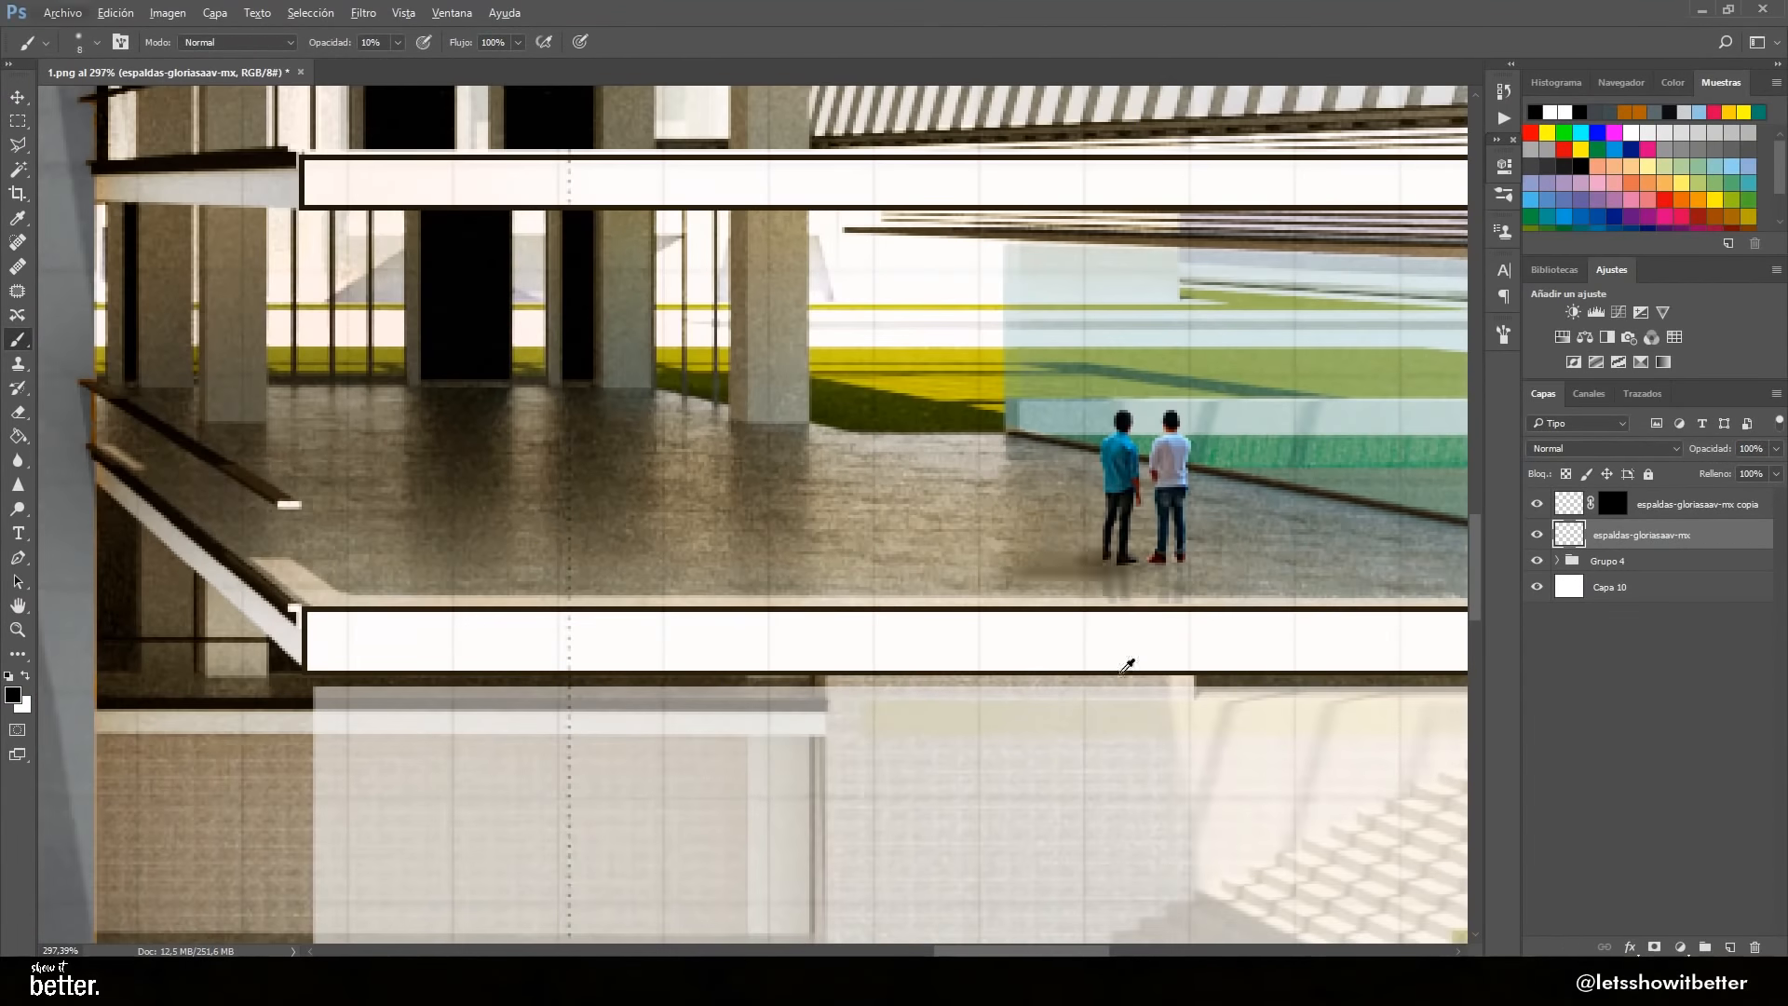
scroll(1141, 552, down, 12)
Place the red-dress figure from the ESCALALATINA folder and scale it to fit the floor left of the stair core
key(alt+Tab)
drag(358, 335, 894, 447)
scroll(792, 237, up, 5)
drag(1020, 745, 713, 545)
scroll(712, 550, up, 3)
key(Return)
Duplicate the red-dress figure as a reflection below her feet and lower the copy's opacity
mouse_move(745, 636)
mouse_down()
mouse_move(711, 553)
mouse_move(753, 626)
mouse_up()
key(ctrl+j)
key(ctrl+t)
key(Return)
mouse_move(1712, 448)
mouse_down()
mouse_move(1464, 452)
mouse_move(1502, 452)
mouse_up()
Paint a soft shadow under the red-dress figure on her original layer with the 10% opacity brush
click(1663, 565)
key(b)
drag(736, 603, 747, 608)
scroll(754, 652, down, 10)
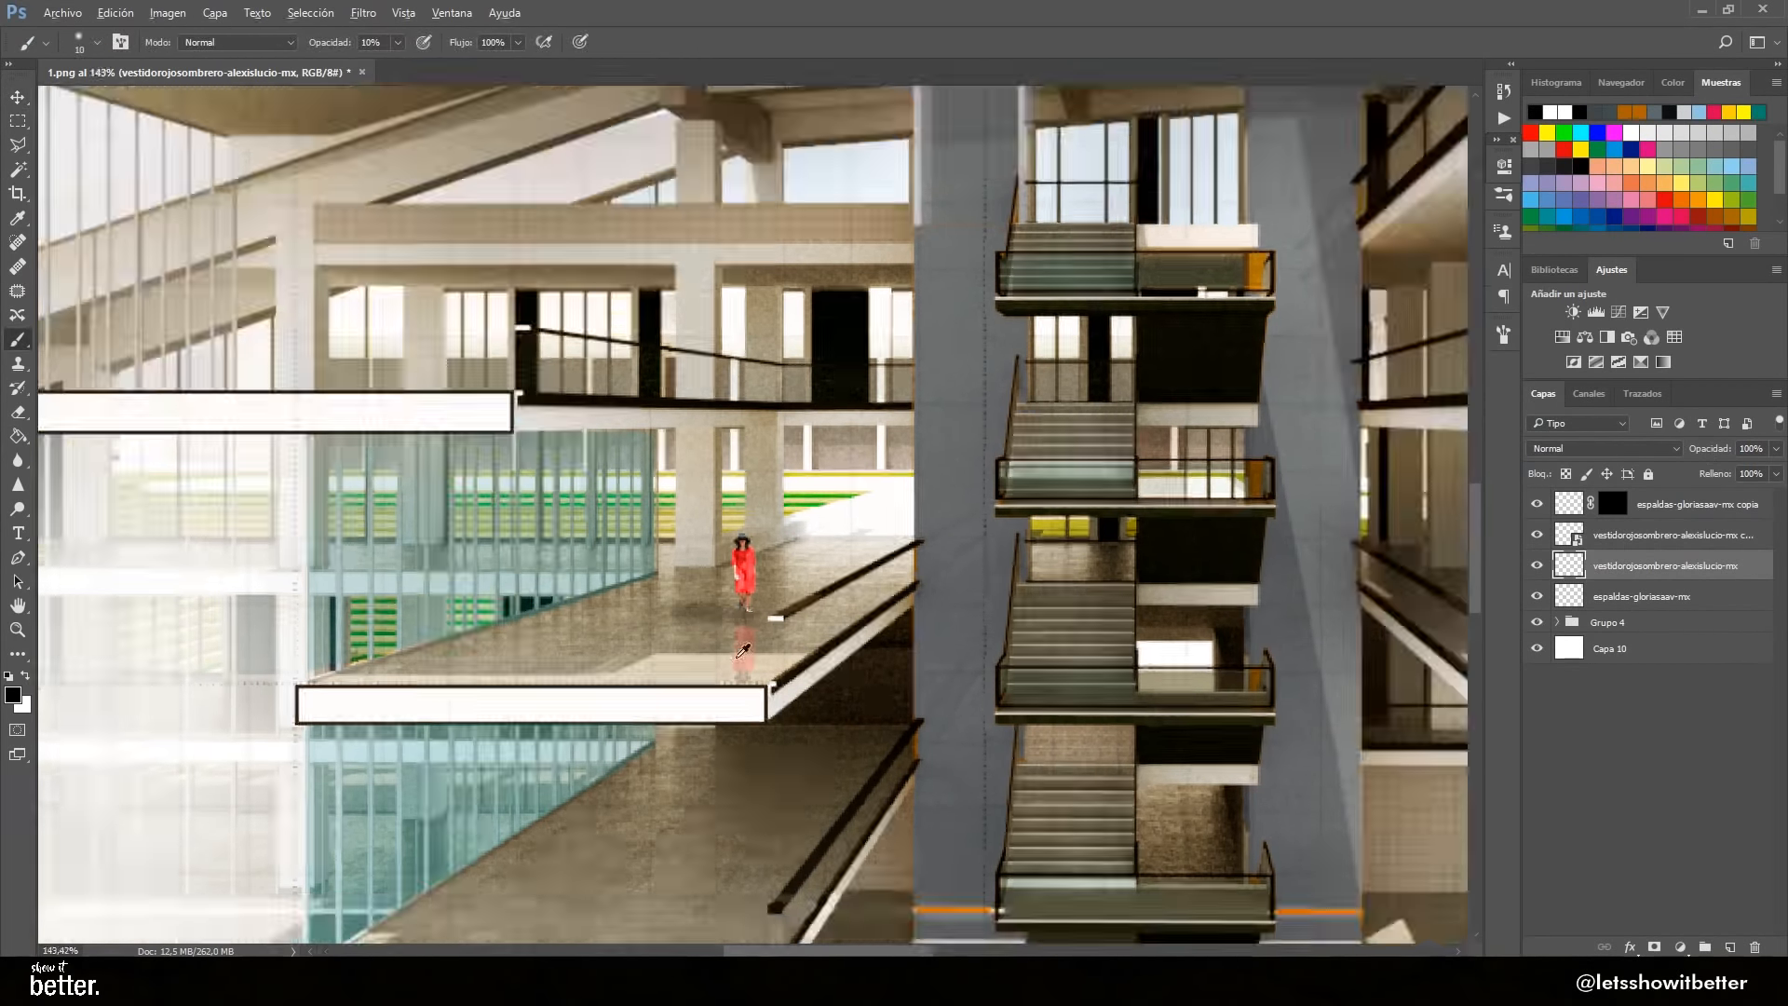
Slightly lower the saturation and lightness of the red-dress figure's layer with Hue/Saturation
key(ctrl+u)
drag(1500, 378, 1477, 378)
drag(1500, 421, 1486, 421)
click(1717, 246)
Save the layered document as Photoshop file 1 in the perspective section folder
key(v)
scroll(778, 594, up, 6)
key(ctrl+s)
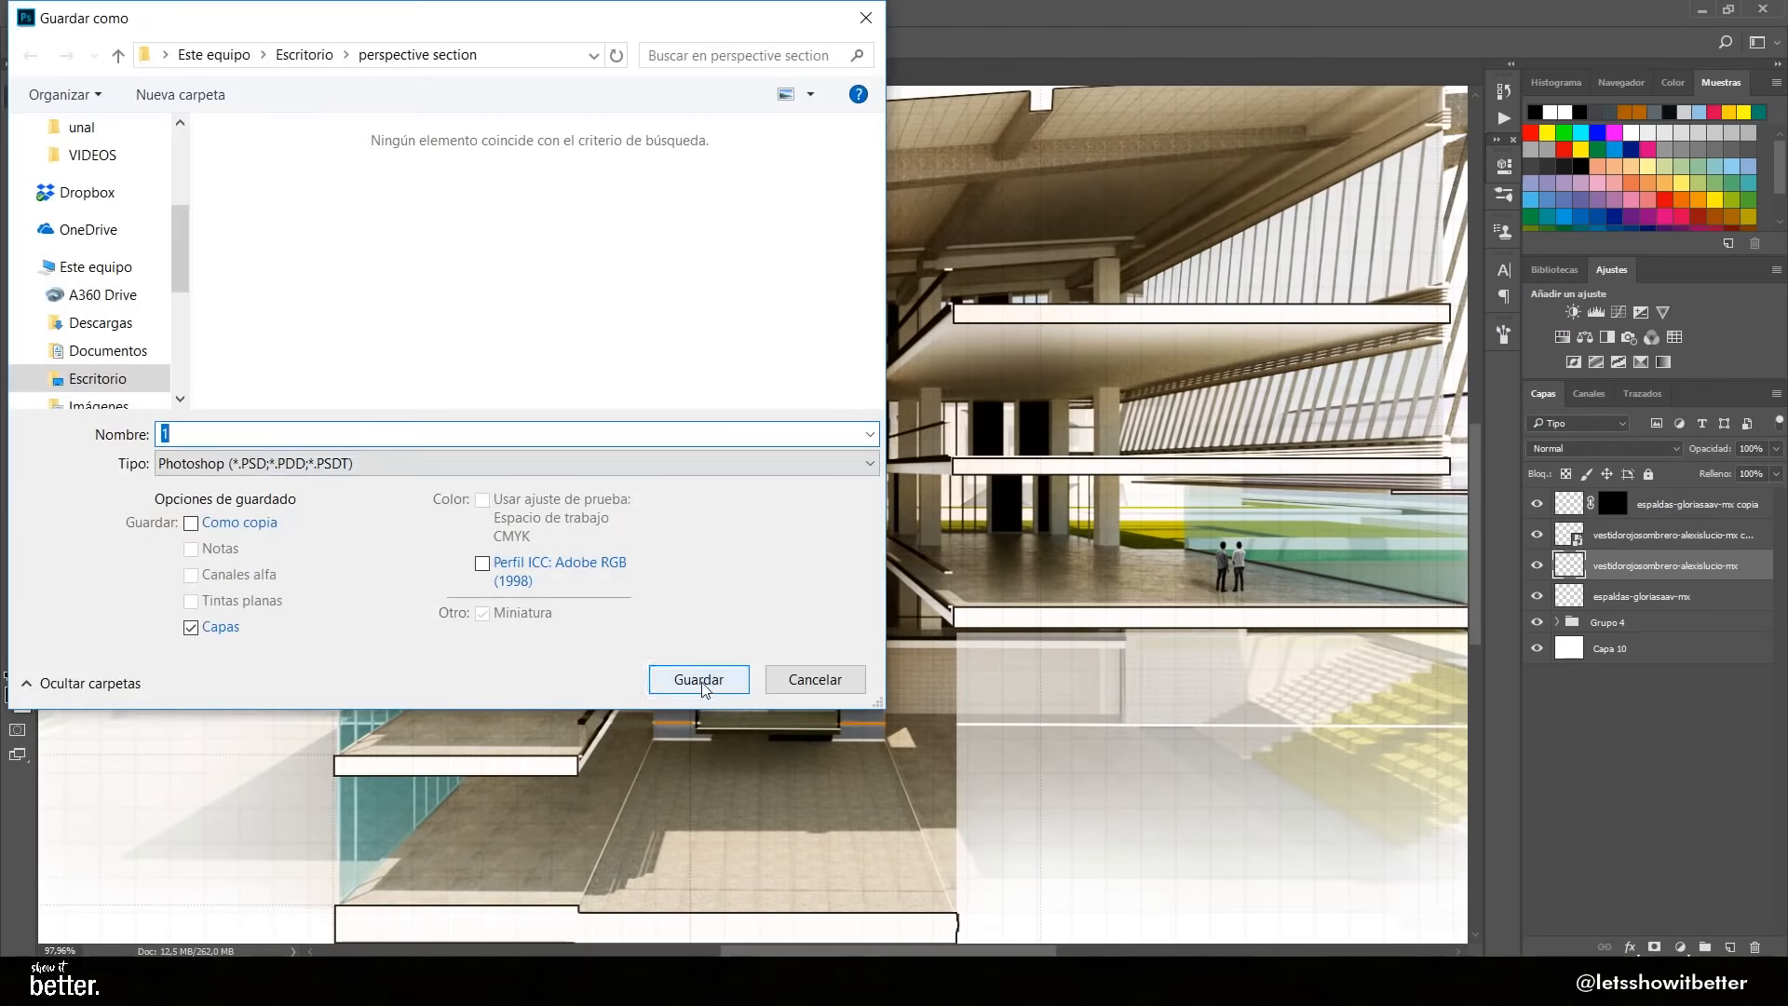
click(702, 690)
Place the yellow-shirted trio from the ESCALALATINA folder and scale it onto the floor behind the two standing figures
scroll(704, 508, down, 5)
key(alt+Tab)
drag(351, 163, 889, 522)
scroll(889, 521, up, 10)
drag(990, 577, 1278, 598)
drag(1339, 703, 1092, 463)
drag(1071, 424, 1239, 559)
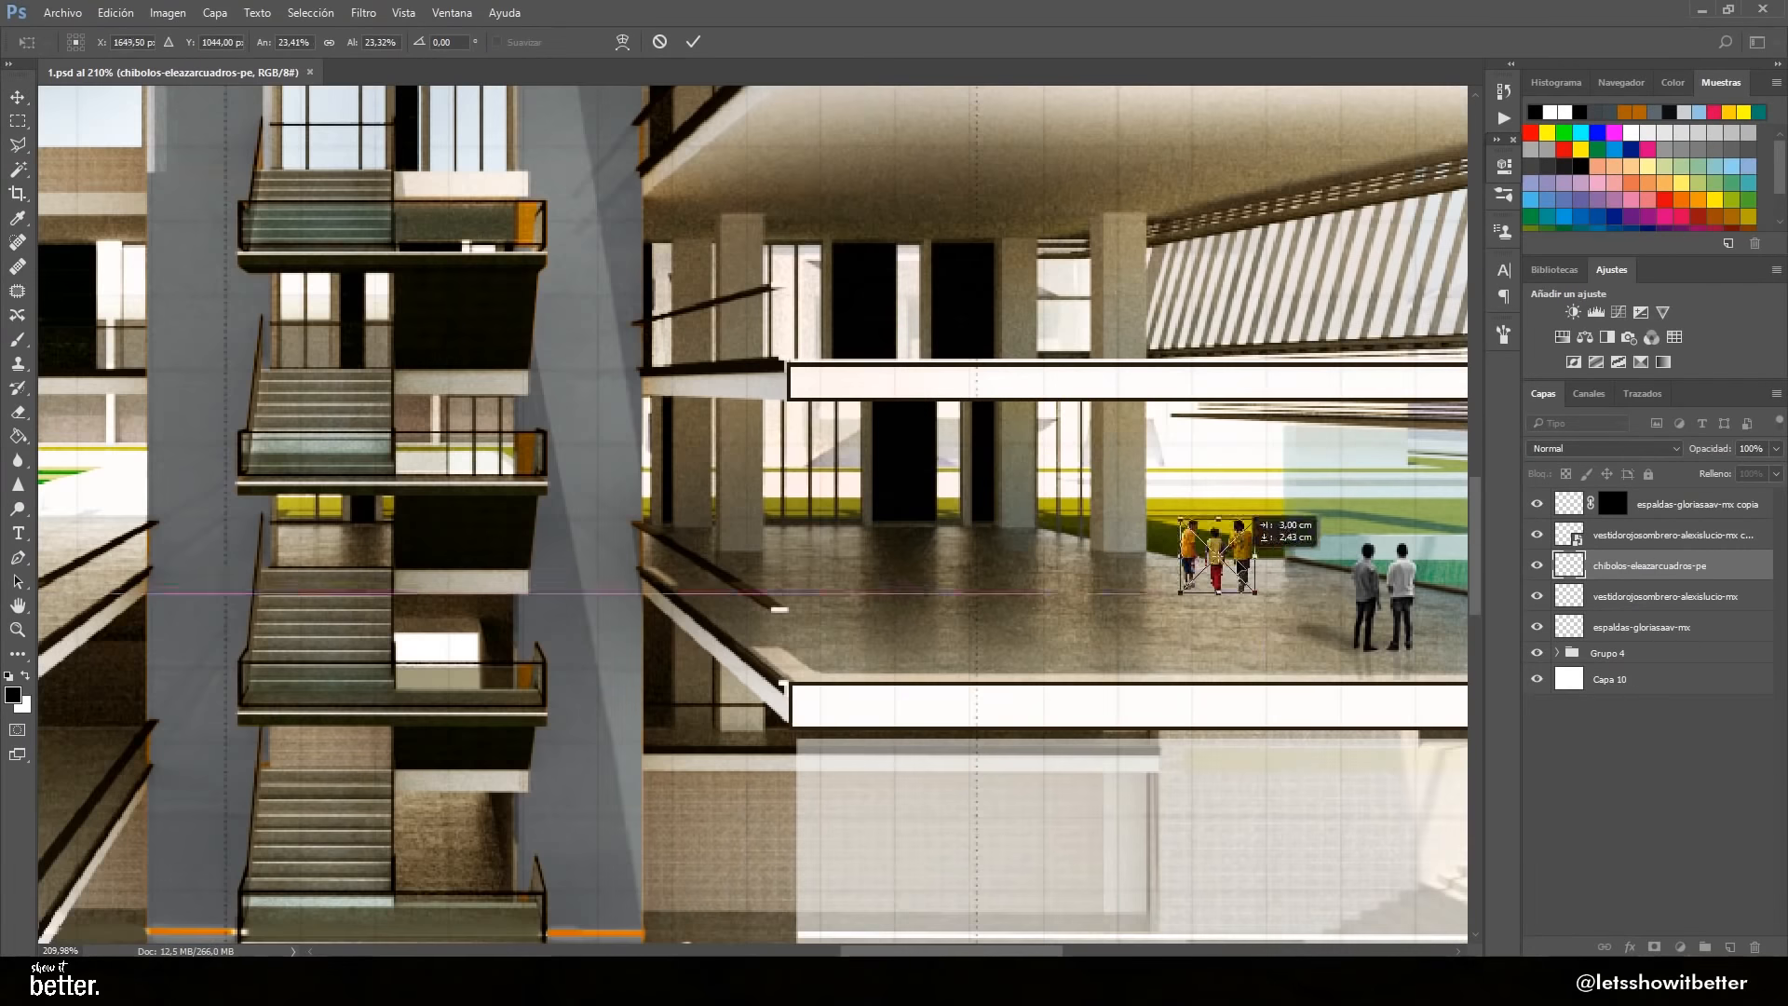
key(Return)
scroll(1121, 626, down, 10)
scroll(1134, 614, up, 8)
Rasterize the yellow-shirted trio's layer and paint soft shadows on the floor beneath them
right_click(1649, 565)
click(1527, 484)
key(b)
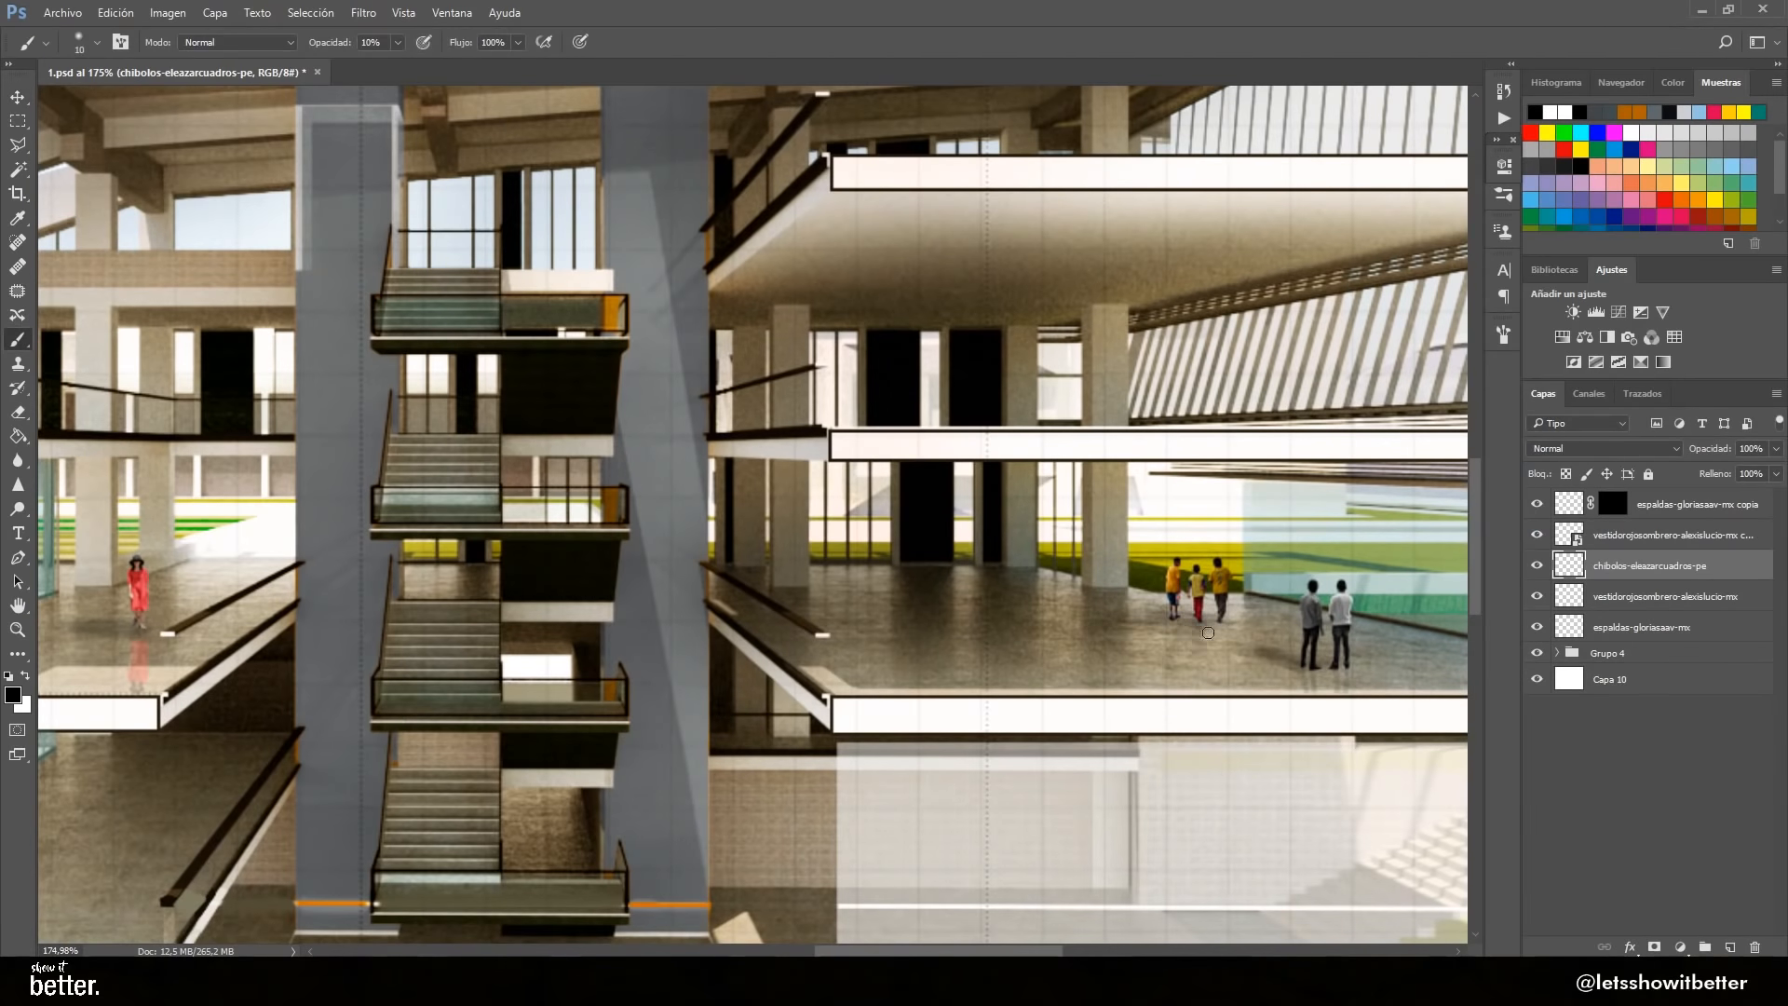
drag(1216, 622, 1214, 656)
drag(1174, 622, 1173, 654)
scroll(978, 677, down, 10)
Find the stair core's Tono/saturación 1 adjustment among the layers and shift its hue to turn the pillars yellow
key(v)
click(826, 467)
click(1538, 915)
click(1537, 916)
scroll(1549, 859, down, 6)
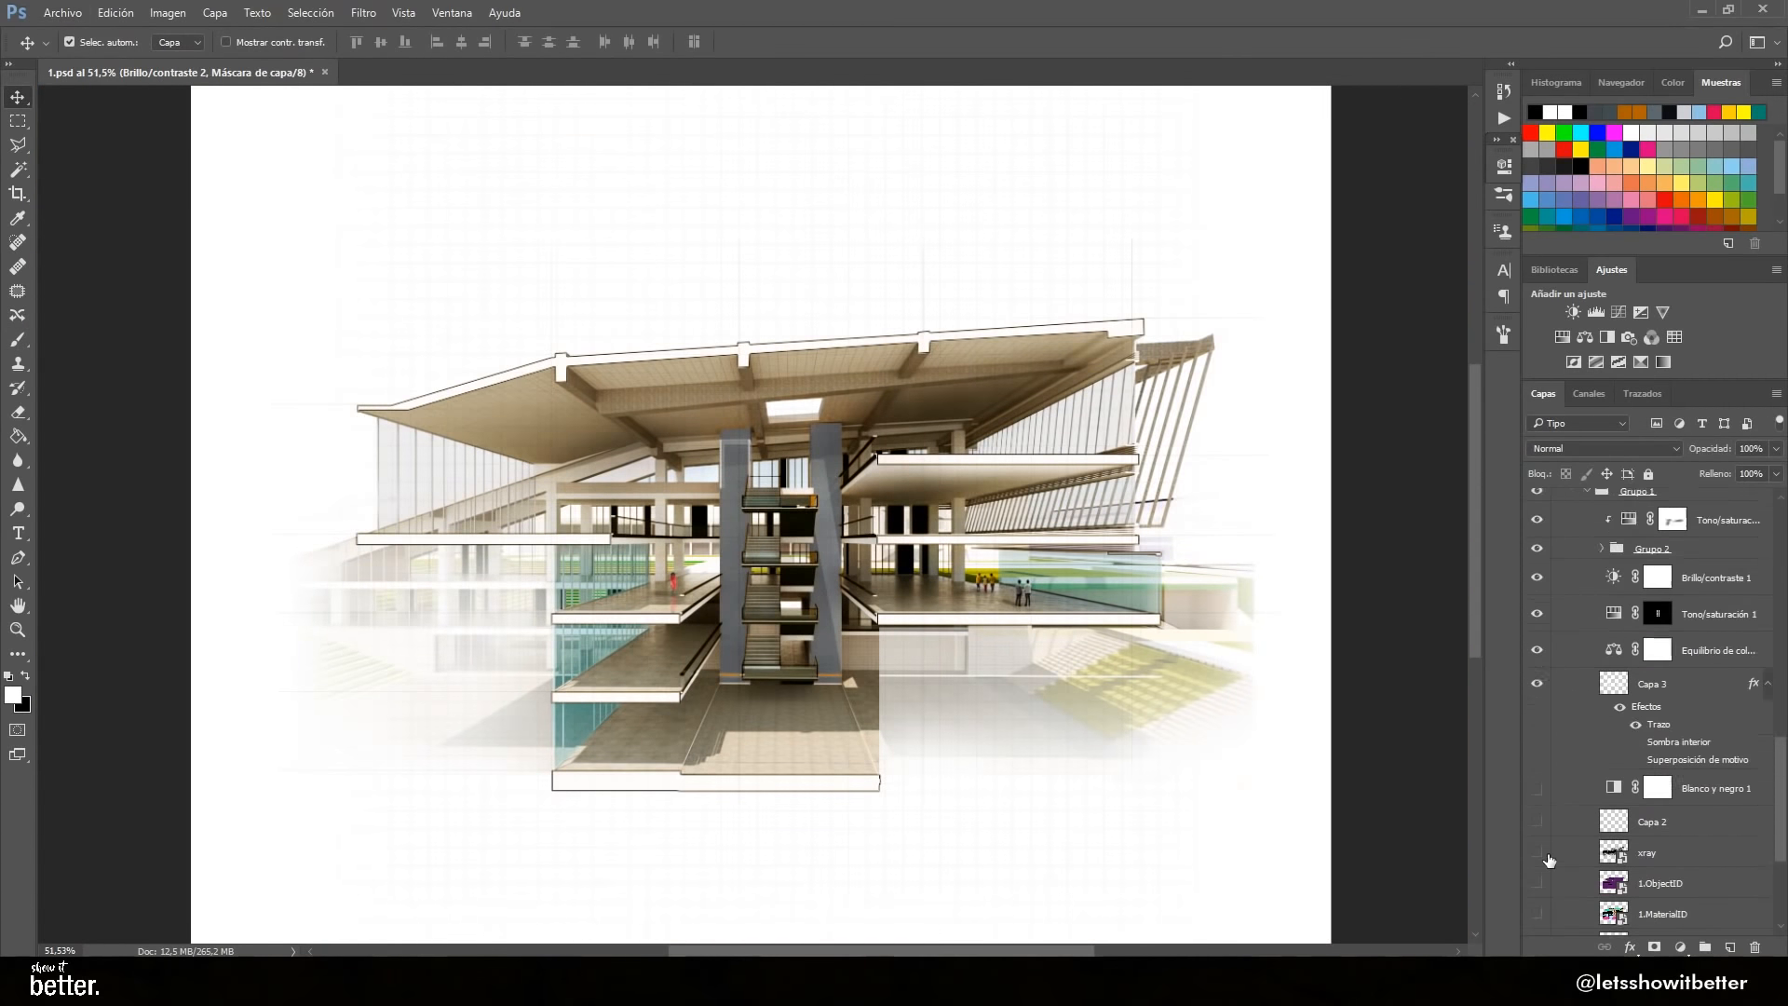
scroll(1552, 853, up, 2)
click(1539, 716)
click(1539, 715)
double_click(1614, 713)
drag(1306, 284, 1100, 284)
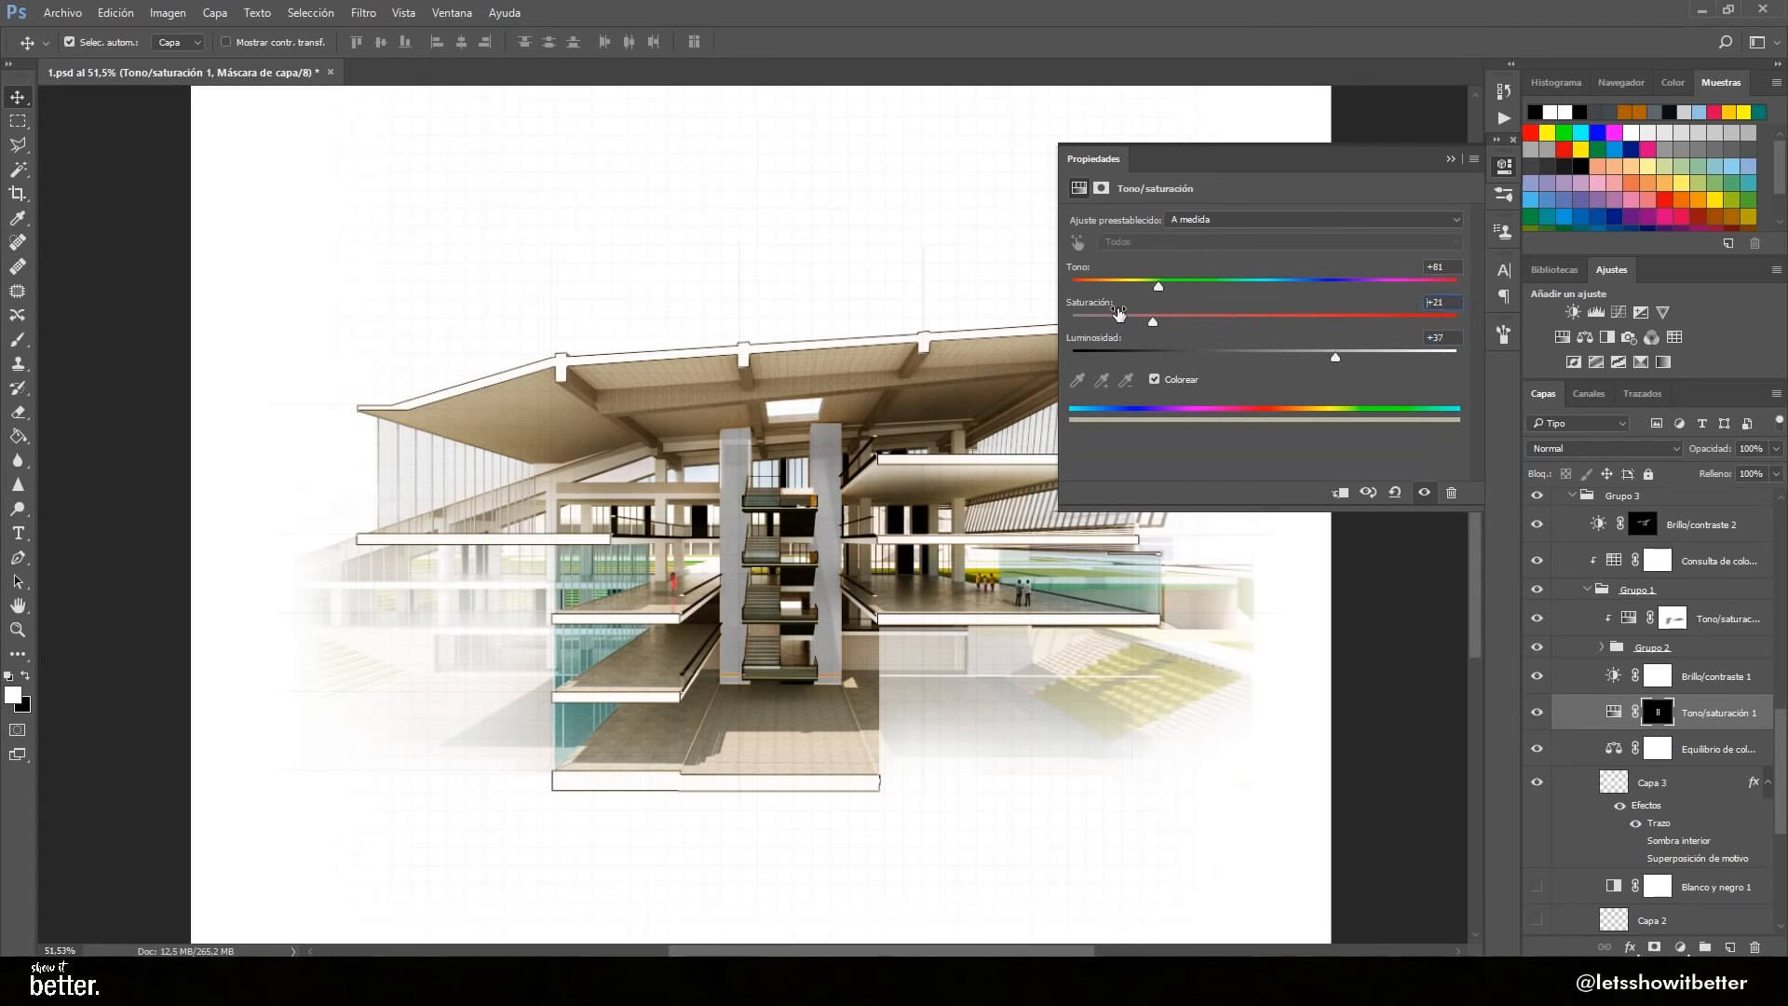
Place the Crowd-of-People cutout from the PEOPLE Grupos folder behind the red-dress figure and set its opacity to 86%
key(alt+Tab)
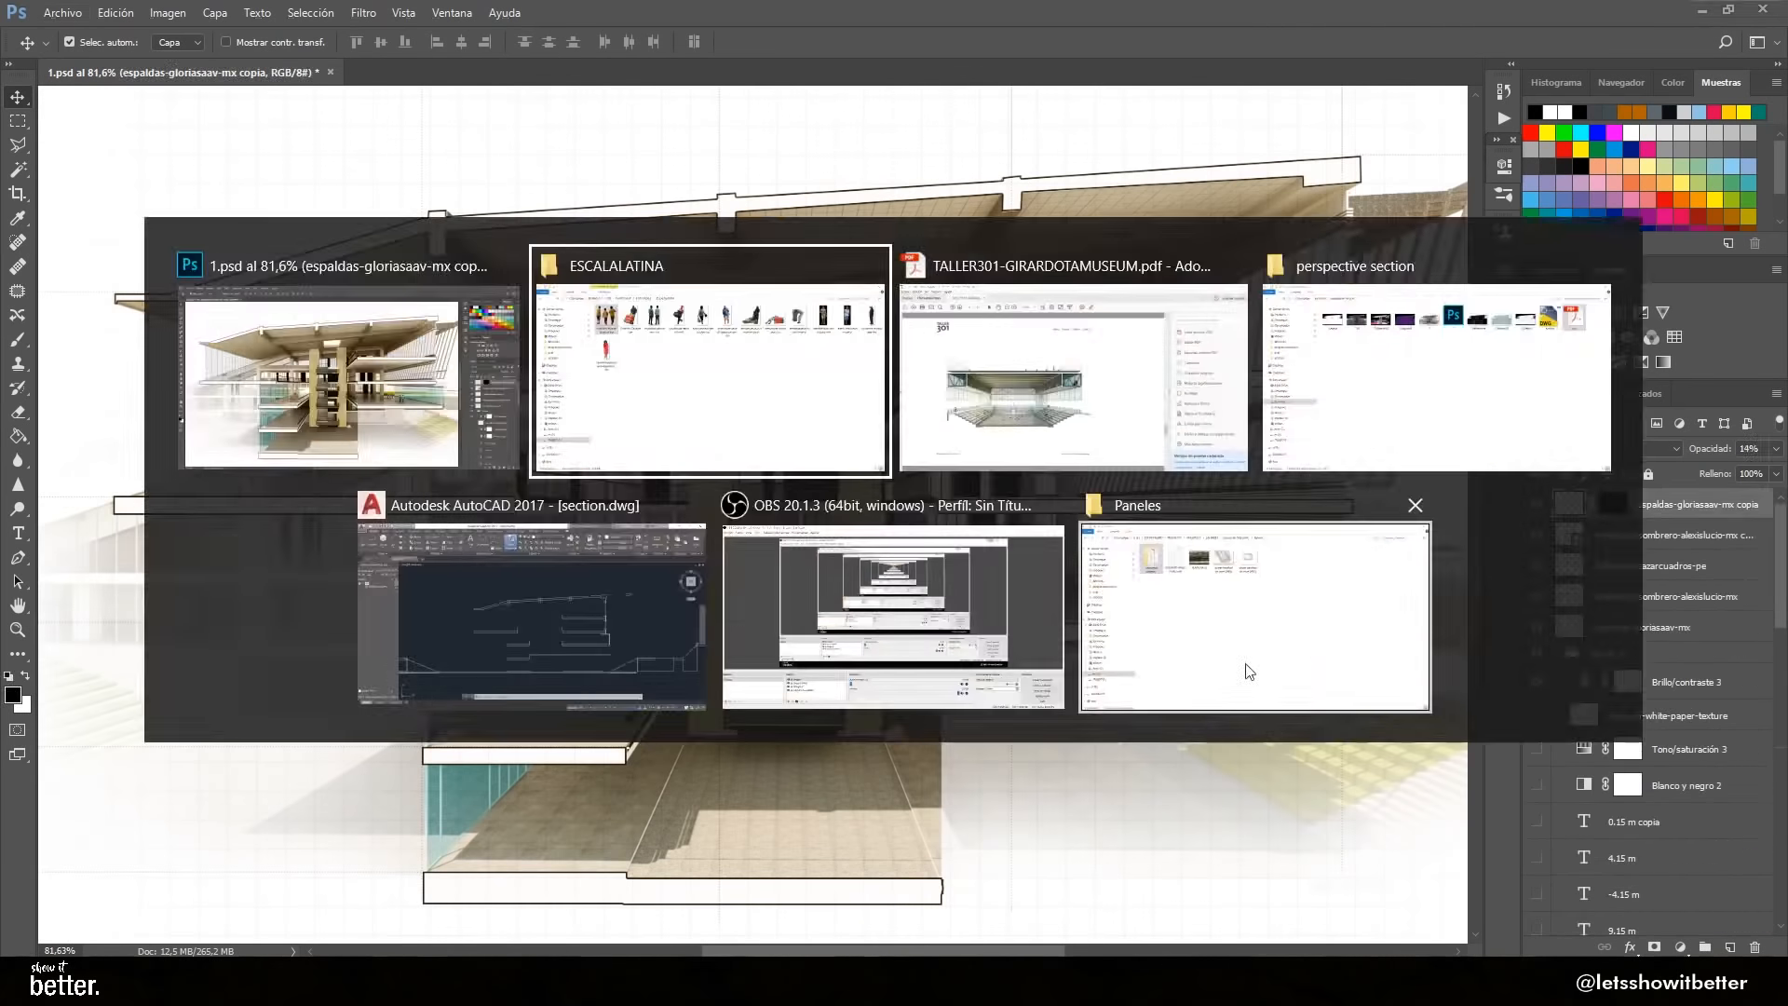
key(alt+Up)
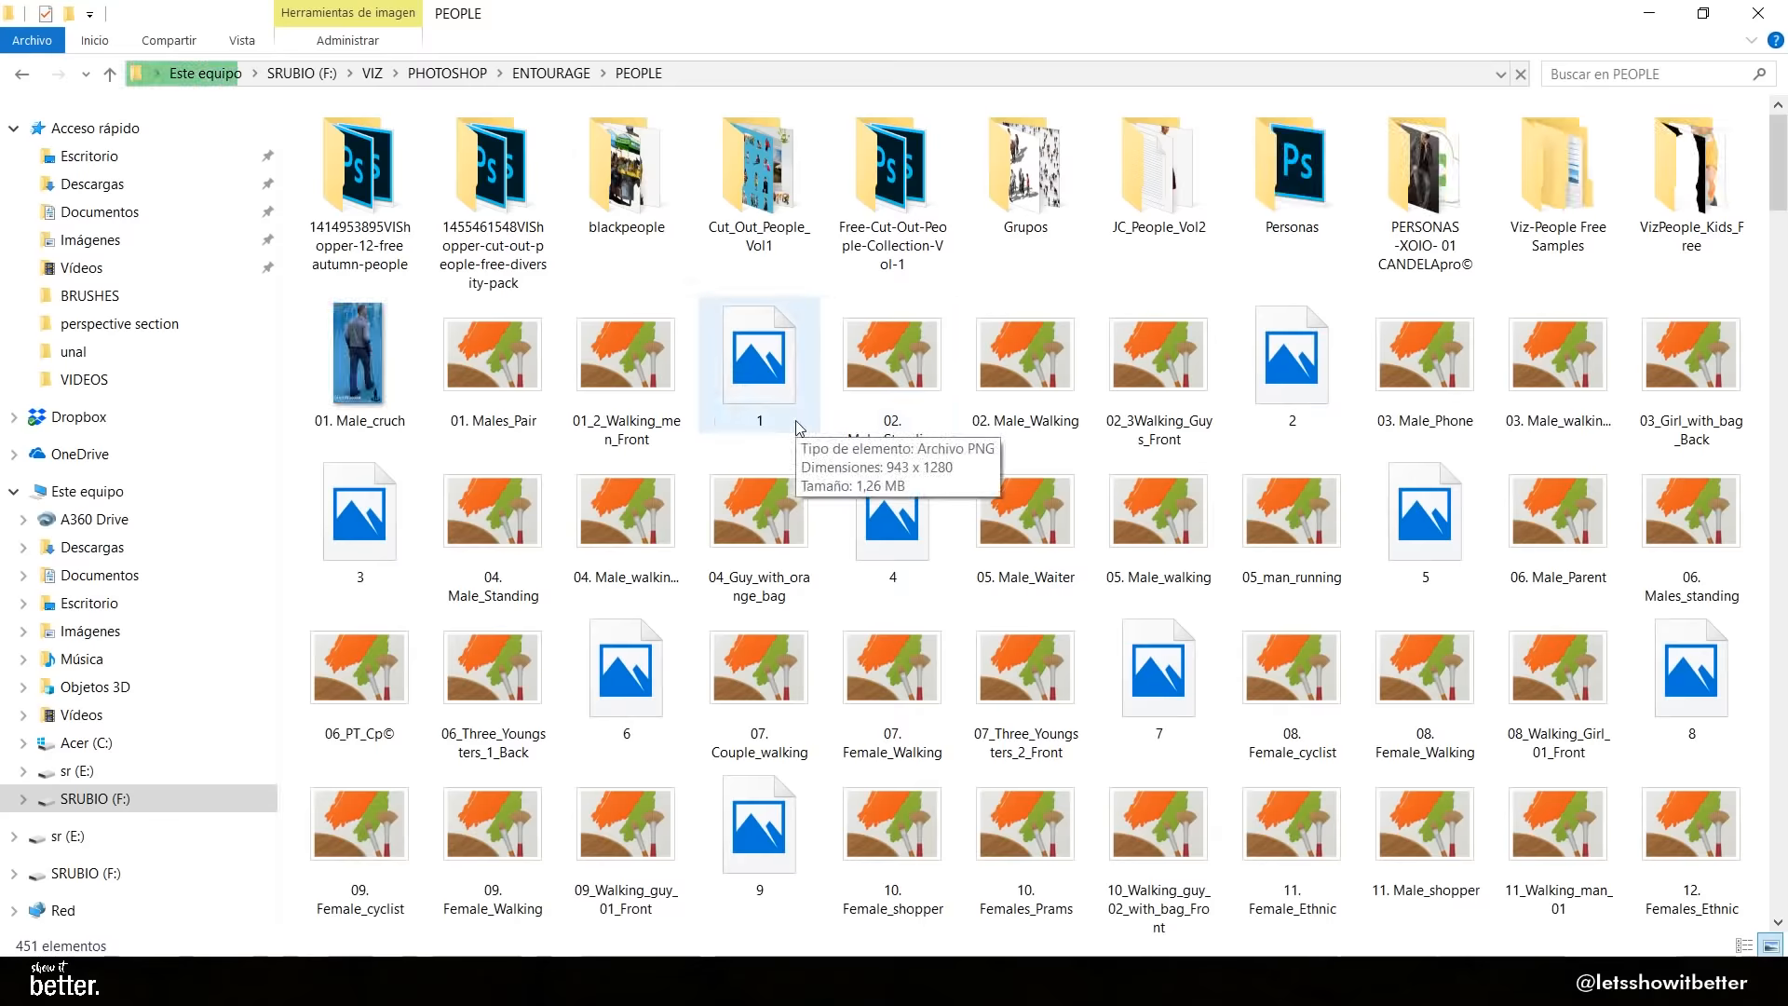
double_click(1026, 163)
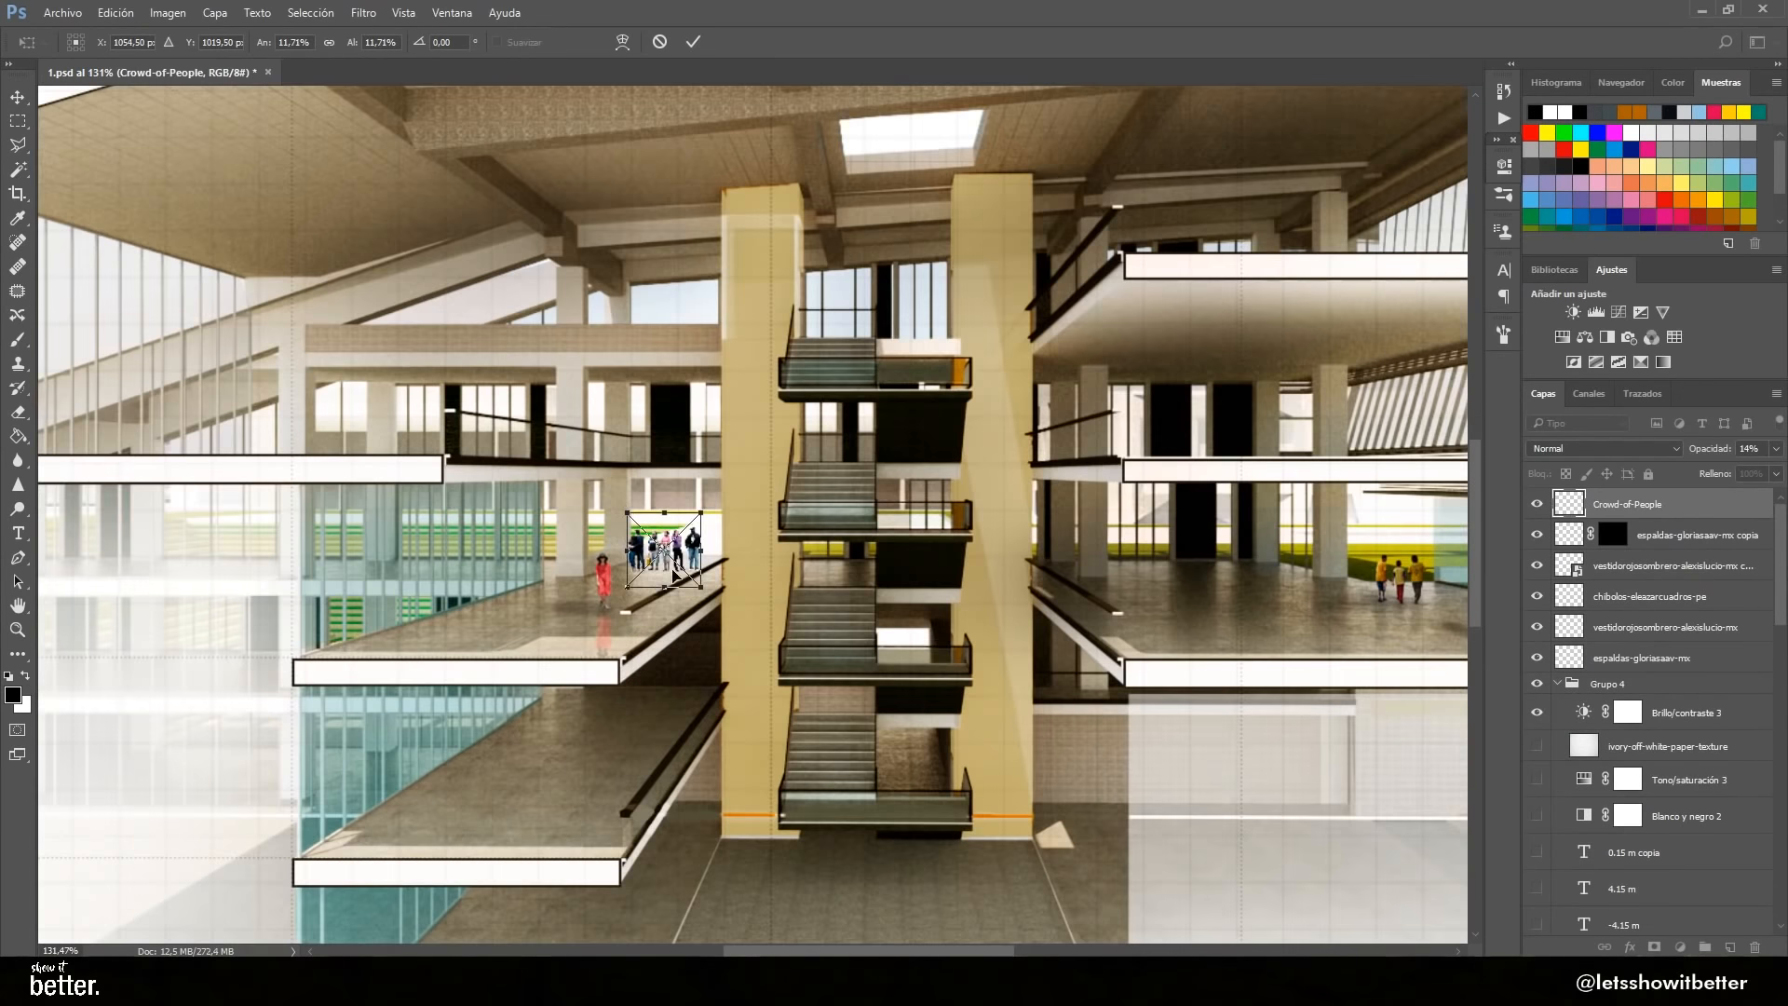
drag(1711, 449, 1699, 449)
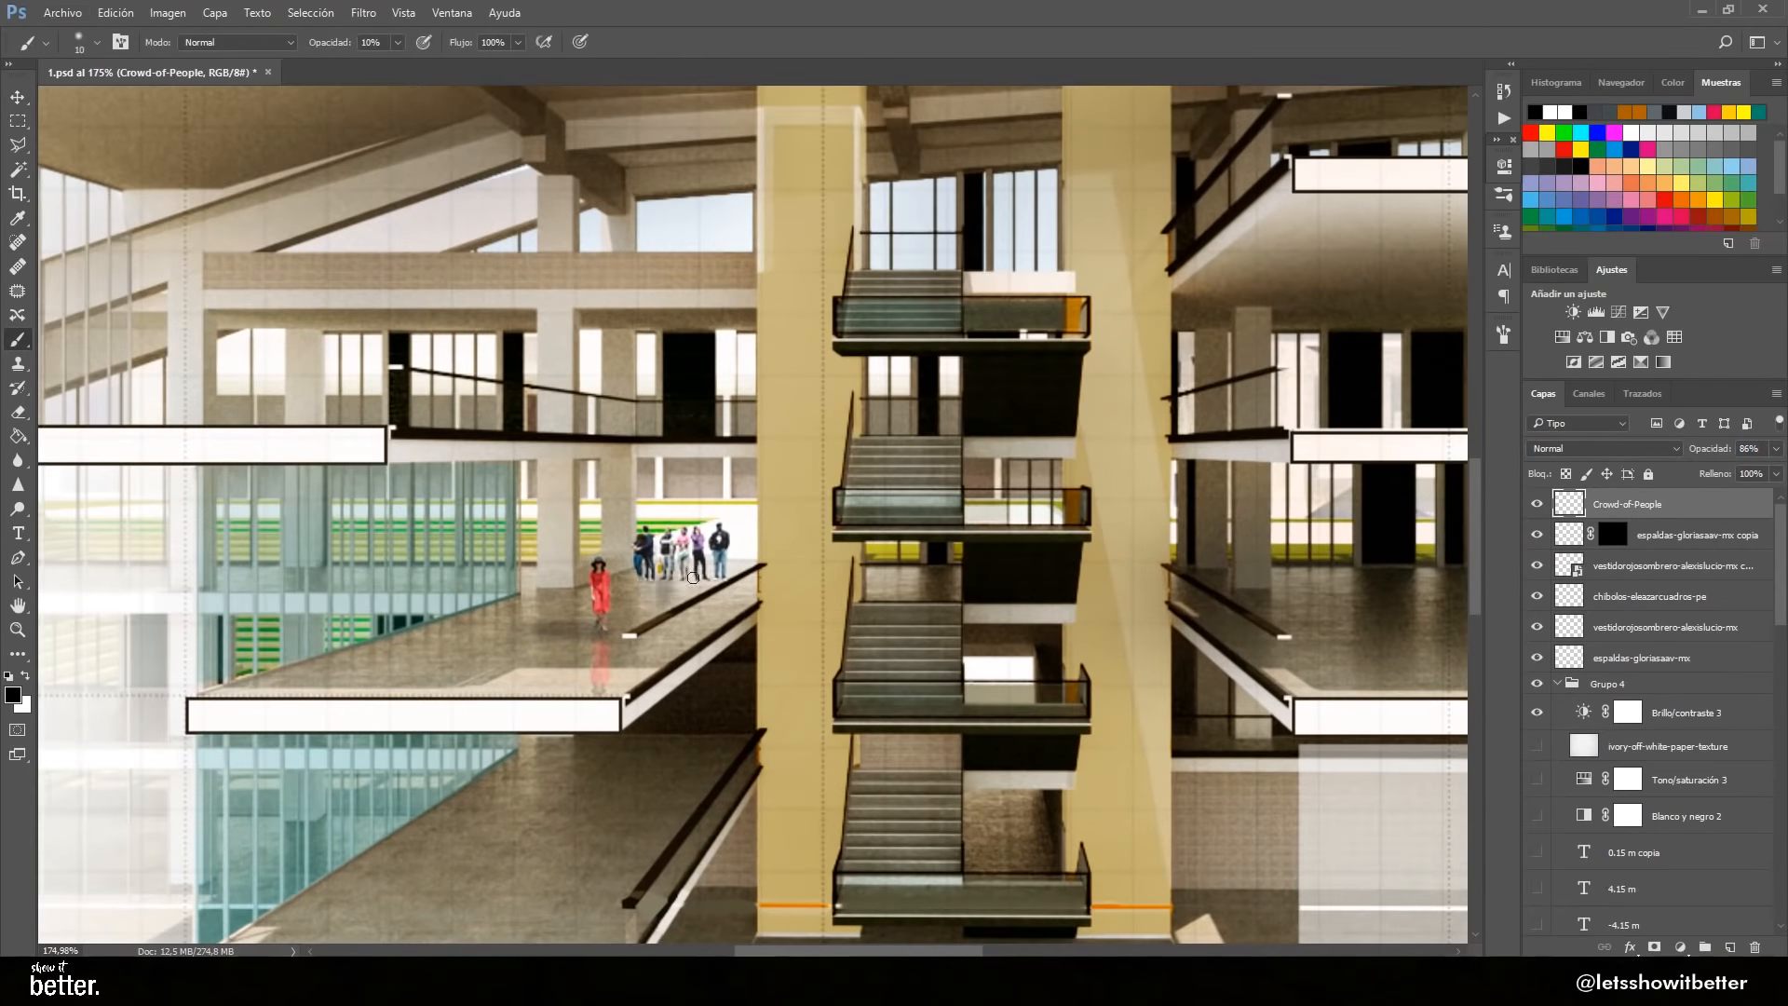
Place the Crowd-Crossing-the-Street cutout, scaled to about 14%, on the uppermost slab right of the stair core
key(alt+Tab)
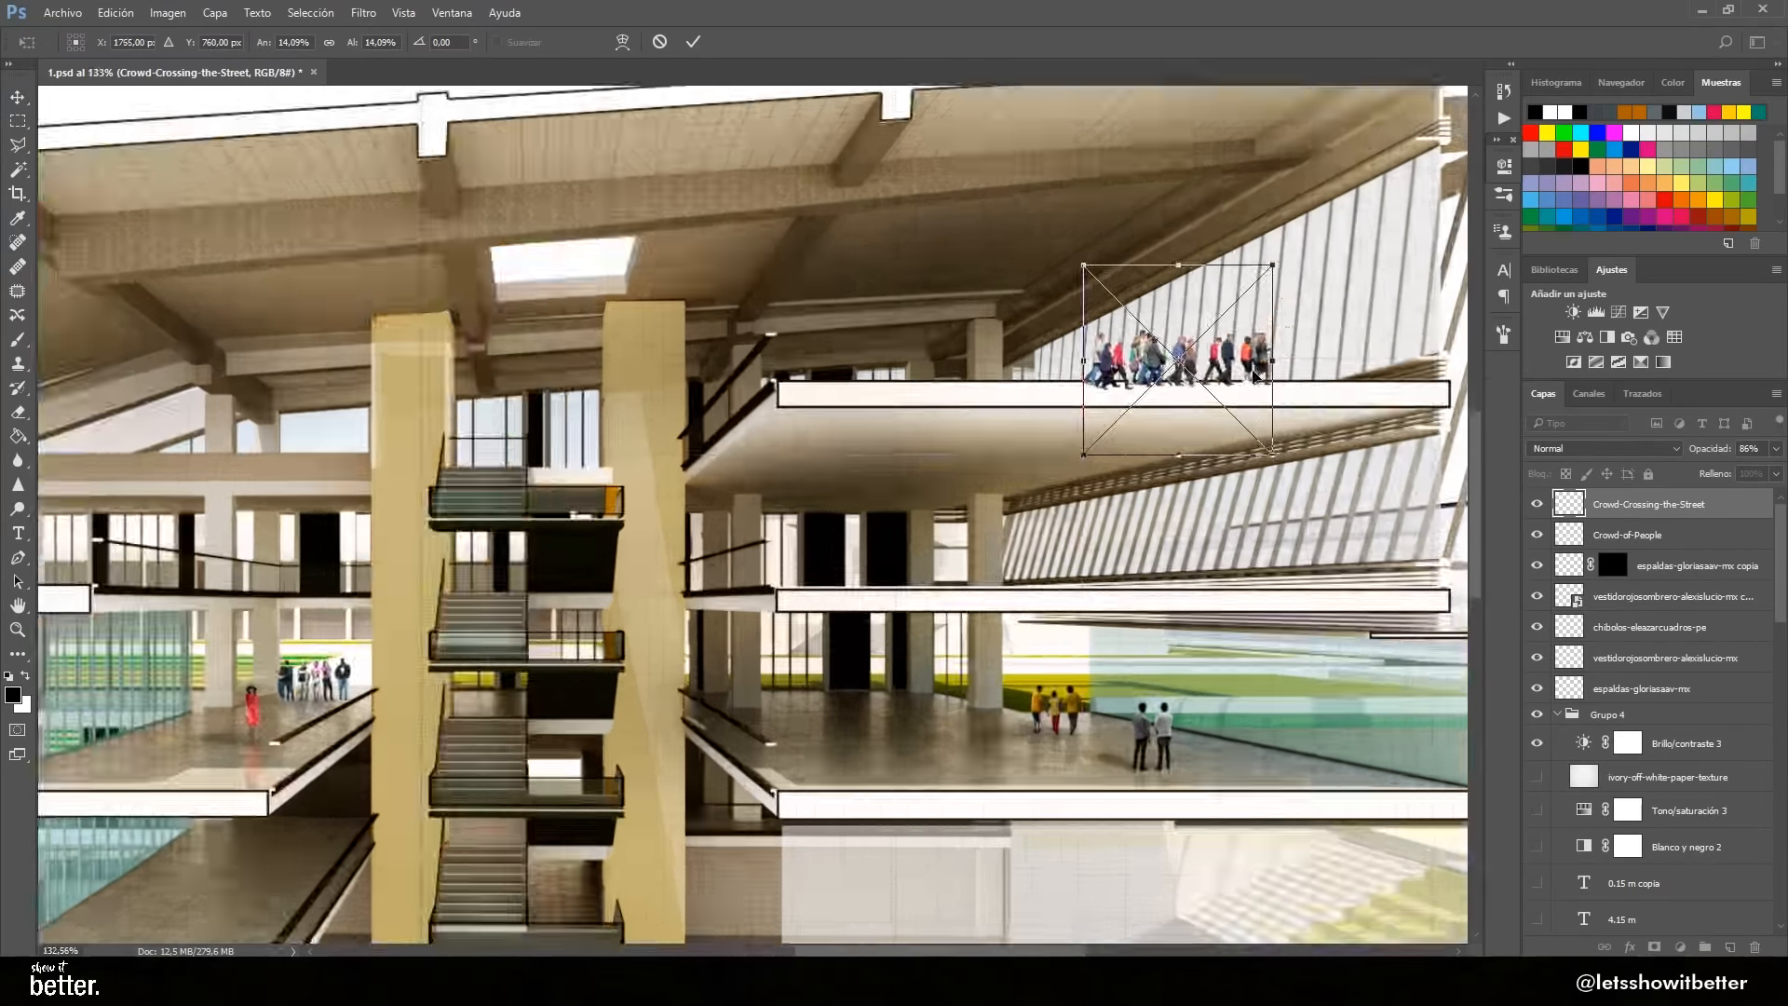
key(Return)
key(i)
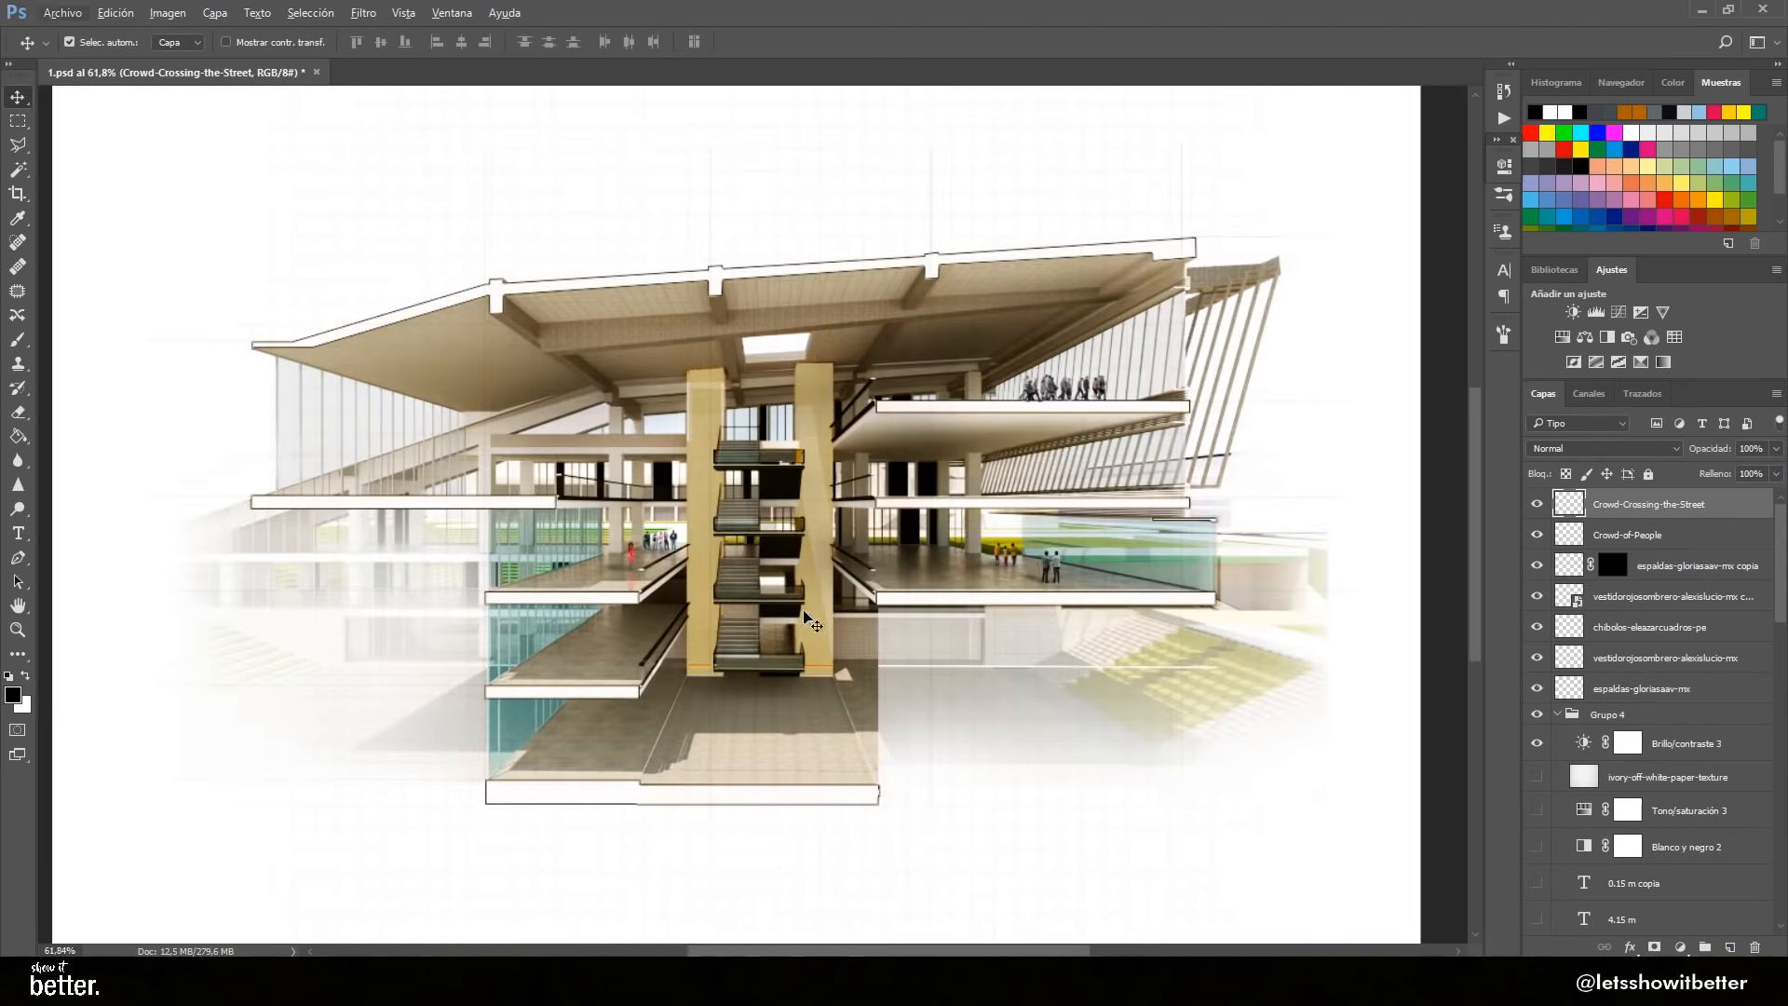
scroll(813, 622, down, 2)
Place the Man-and-Woman cutout at the foot of the stairs and the Tour-Group cutout on the far-left slab
key(alt+Tab)
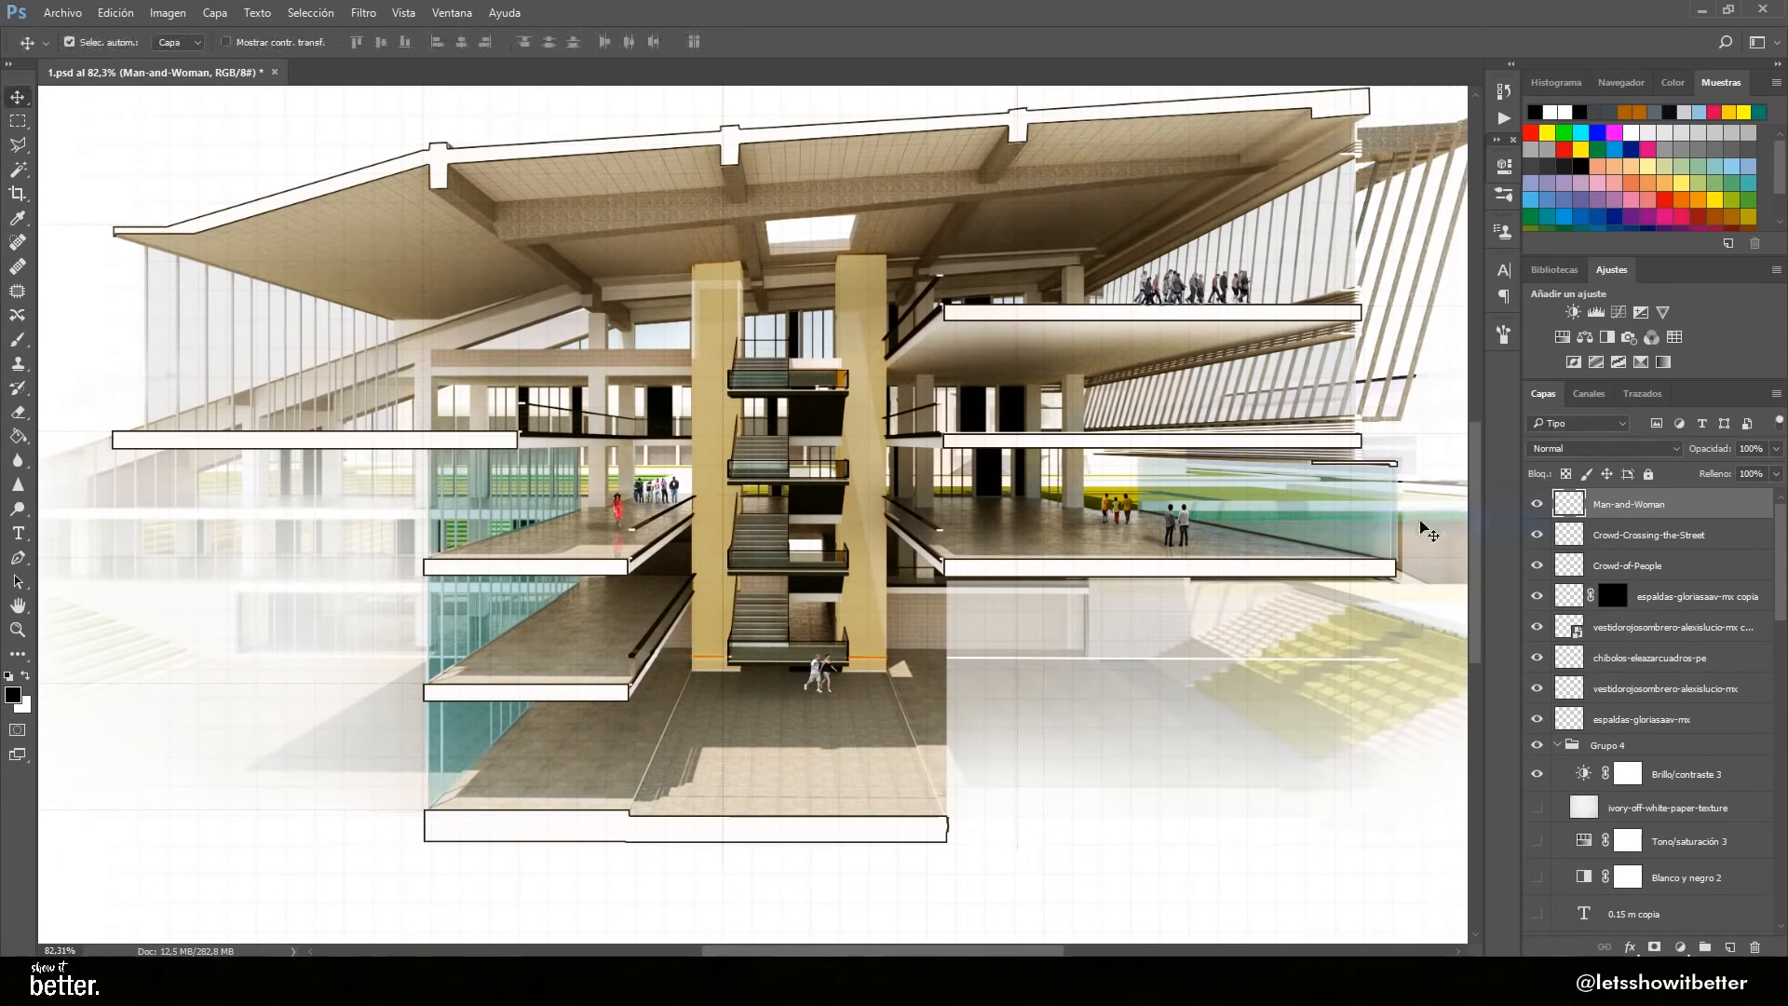
key(alt+Tab)
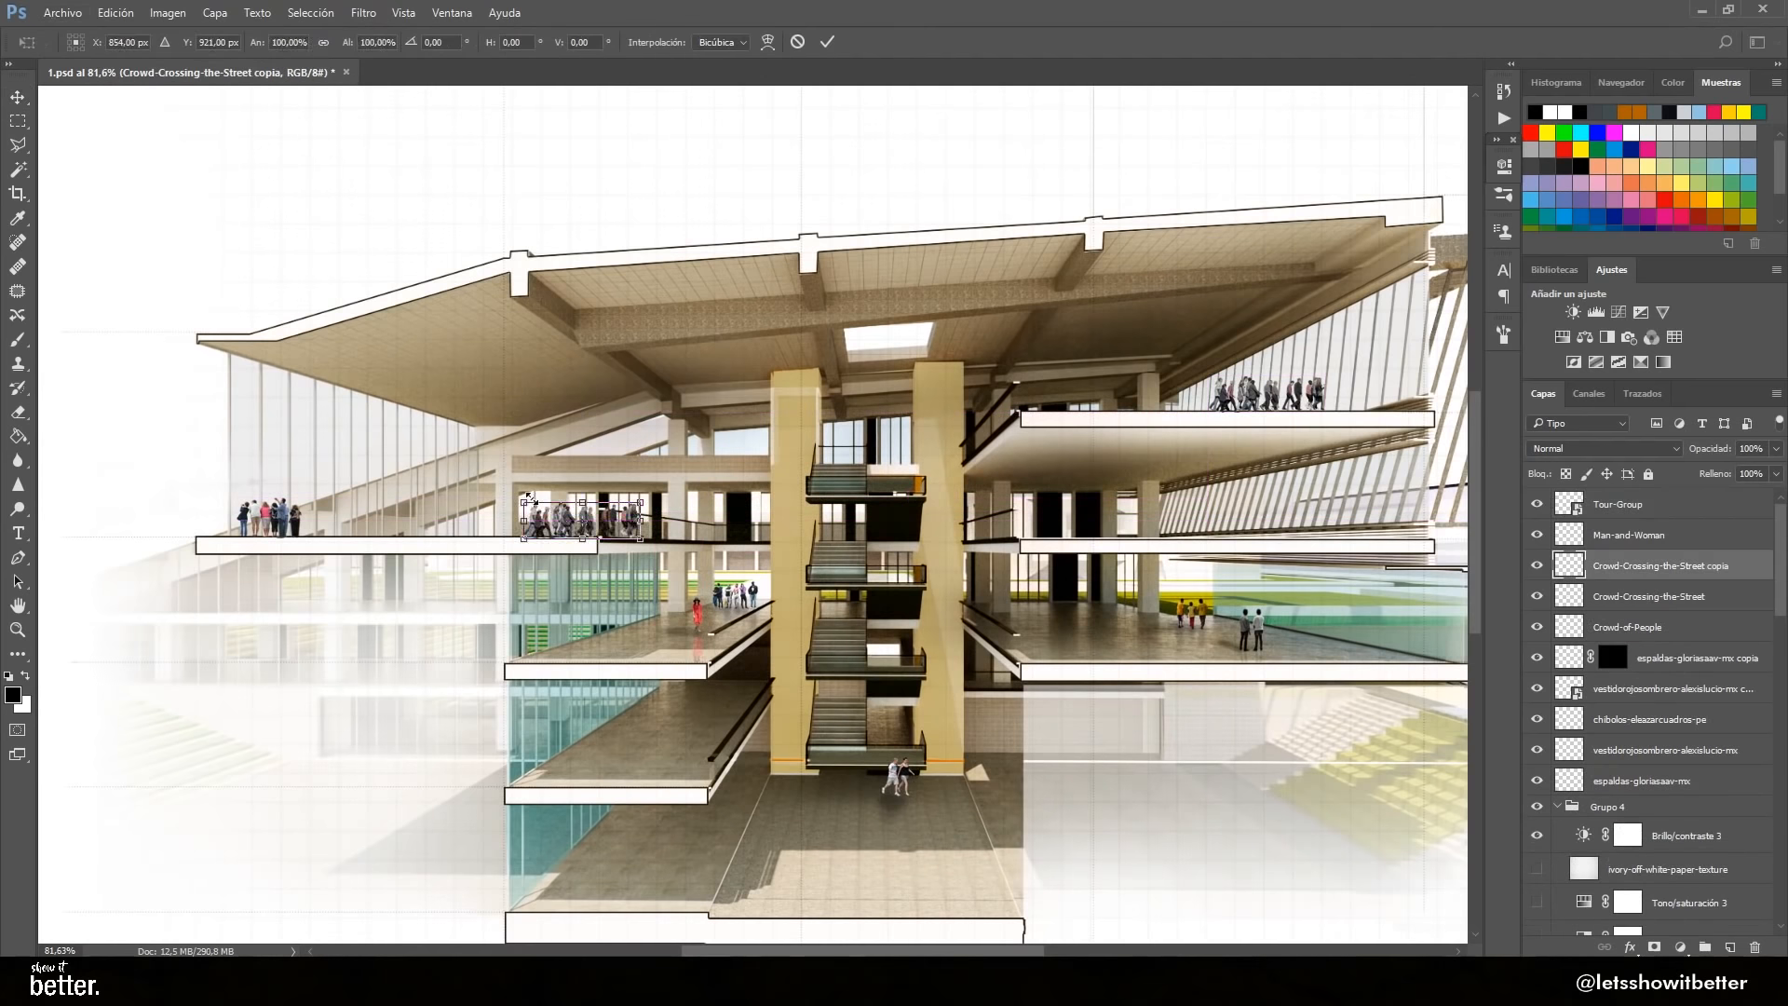
Mirror a Crowd-Crossing-the-Street copy horizontally on the left slab beside the other crowd and slightly shift its hue
drag(551, 528, 477, 527)
key(ctrl+t)
right_click(486, 524)
click(570, 826)
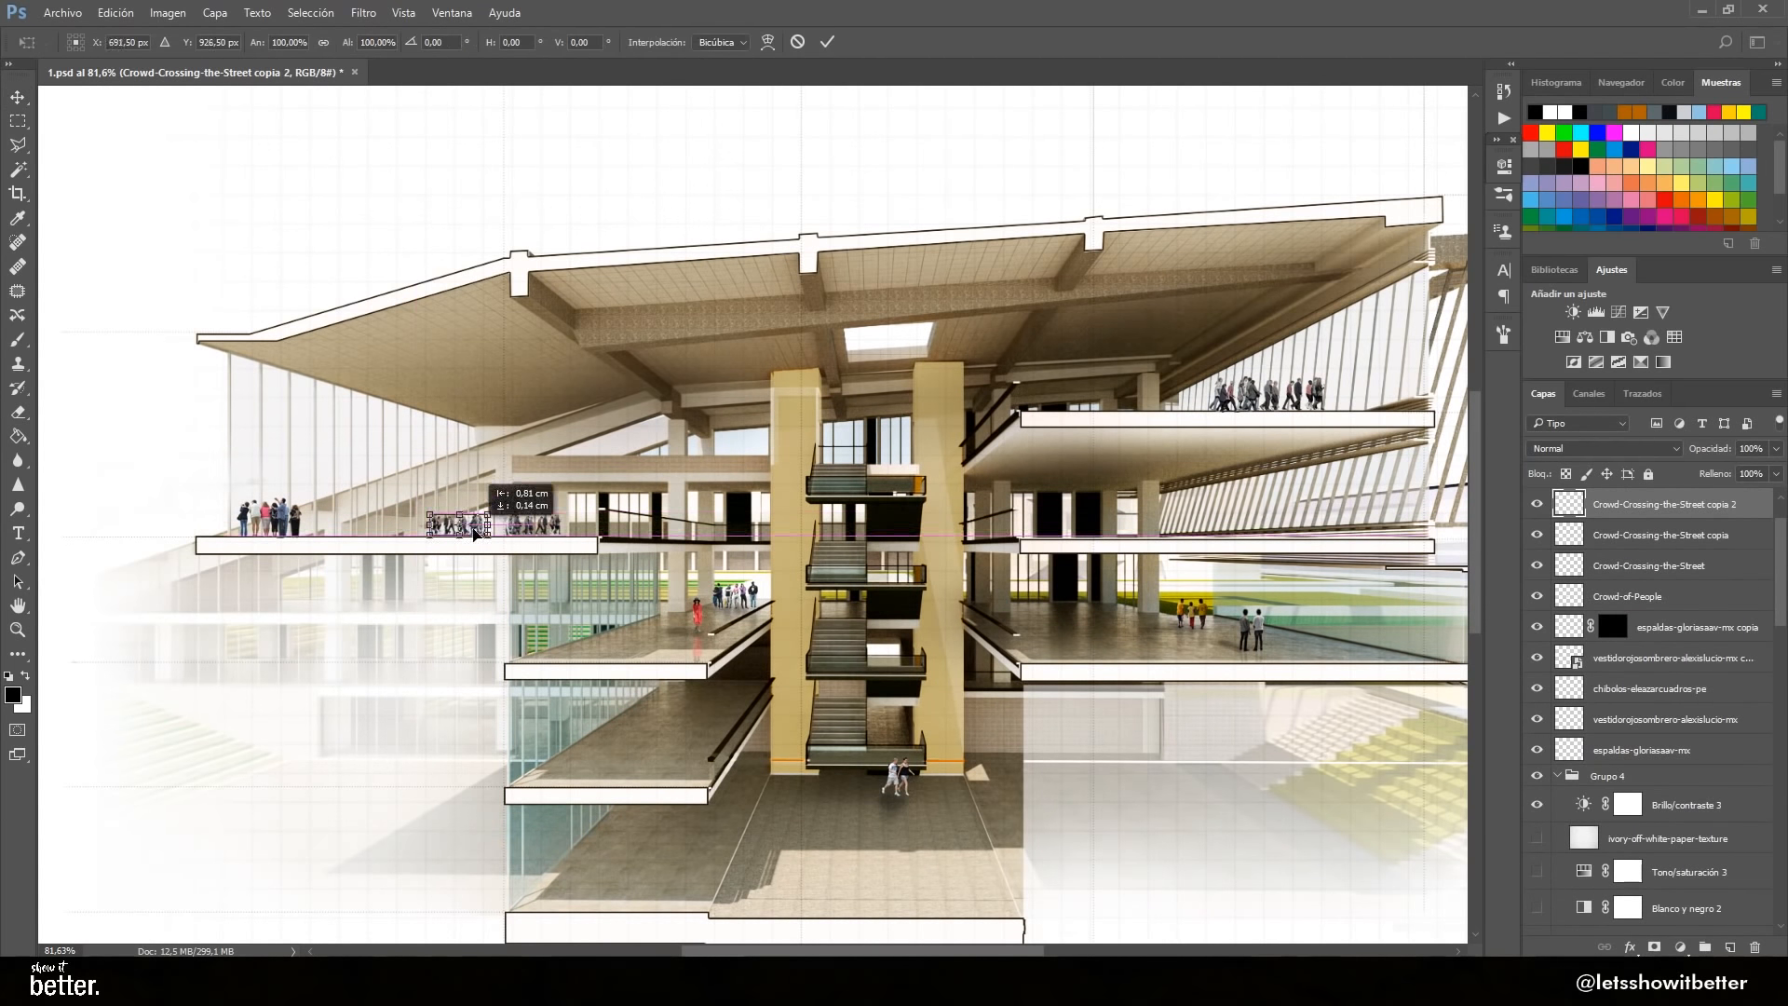
key(Return)
key(ctrl+u)
drag(1500, 336, 1468, 336)
key(Return)
Duplicate the small crowd and move the copy across to the middle slab right of the stair core
key(ctrl+j)
key(ctrl+t)
drag(456, 527, 1118, 528)
key(Return)
key(ctrl+0)
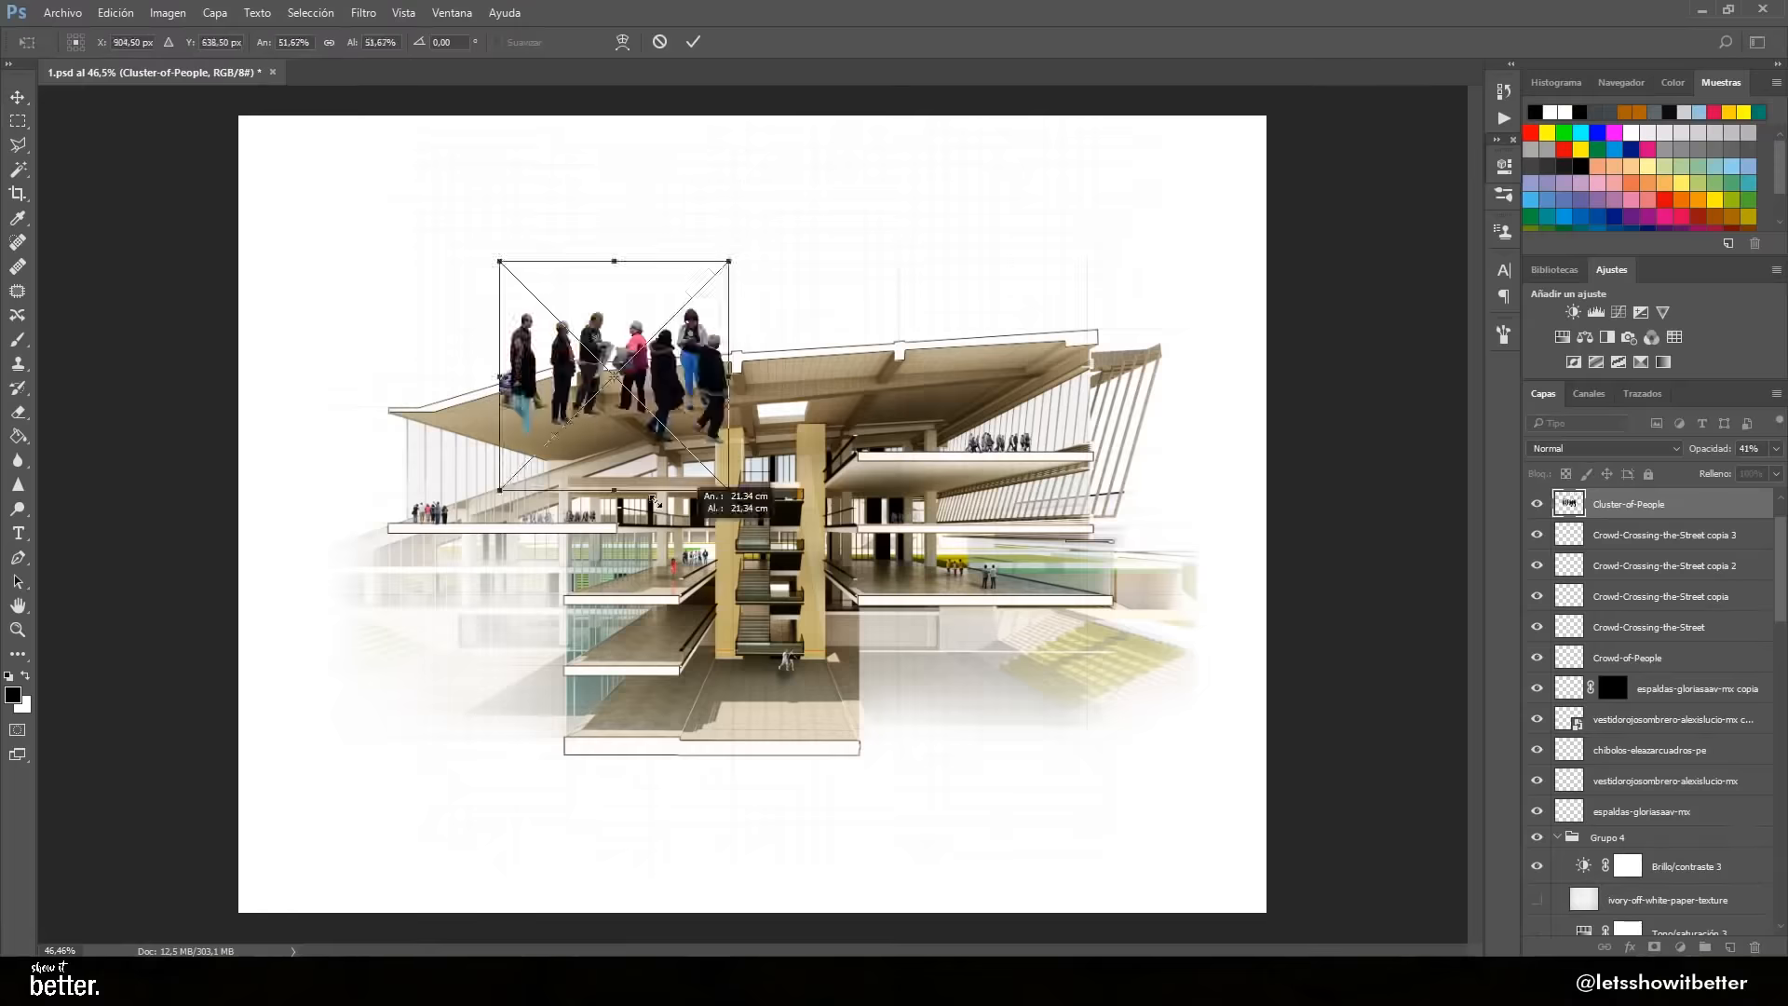
Scale down the Cluster-of-People cutout, place it on the lowest floor and ready the brush for its shadows
drag(655, 501, 642, 409)
mouse_move(617, 382)
mouse_down()
mouse_move(752, 716)
mouse_move(697, 698)
mouse_up()
key(Return)
scroll(742, 723, up, 4)
key(b)
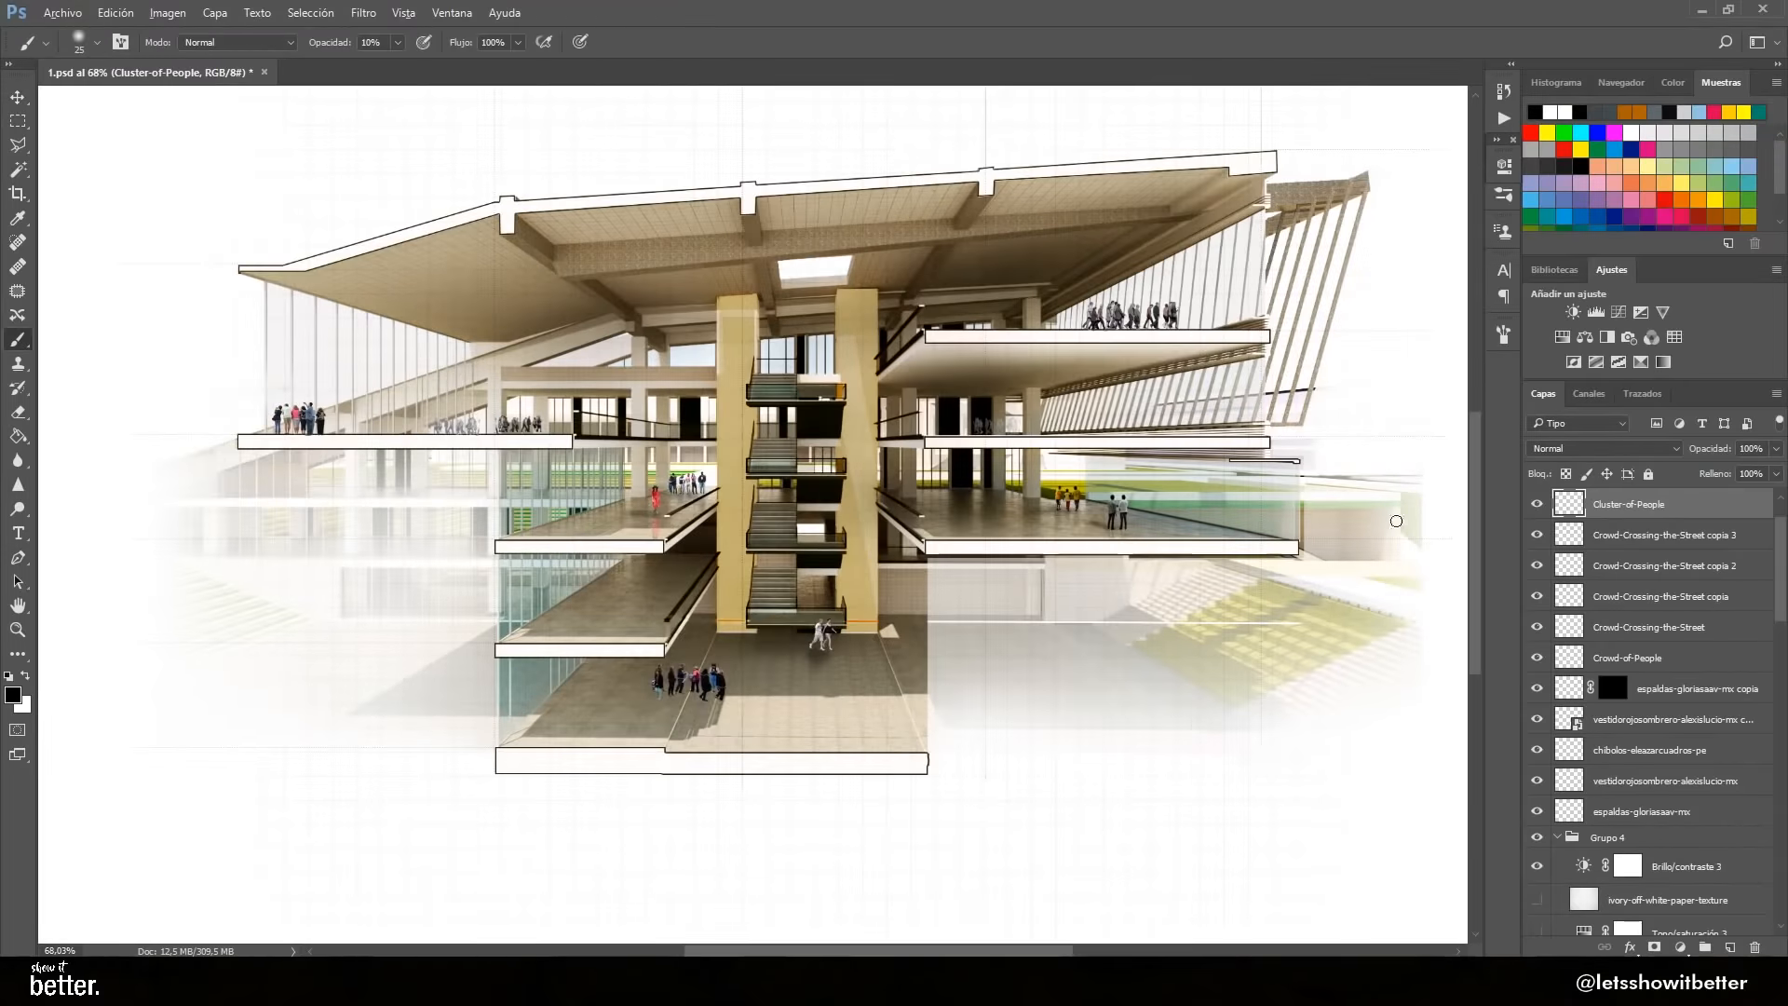
scroll(677, 697, down, 4)
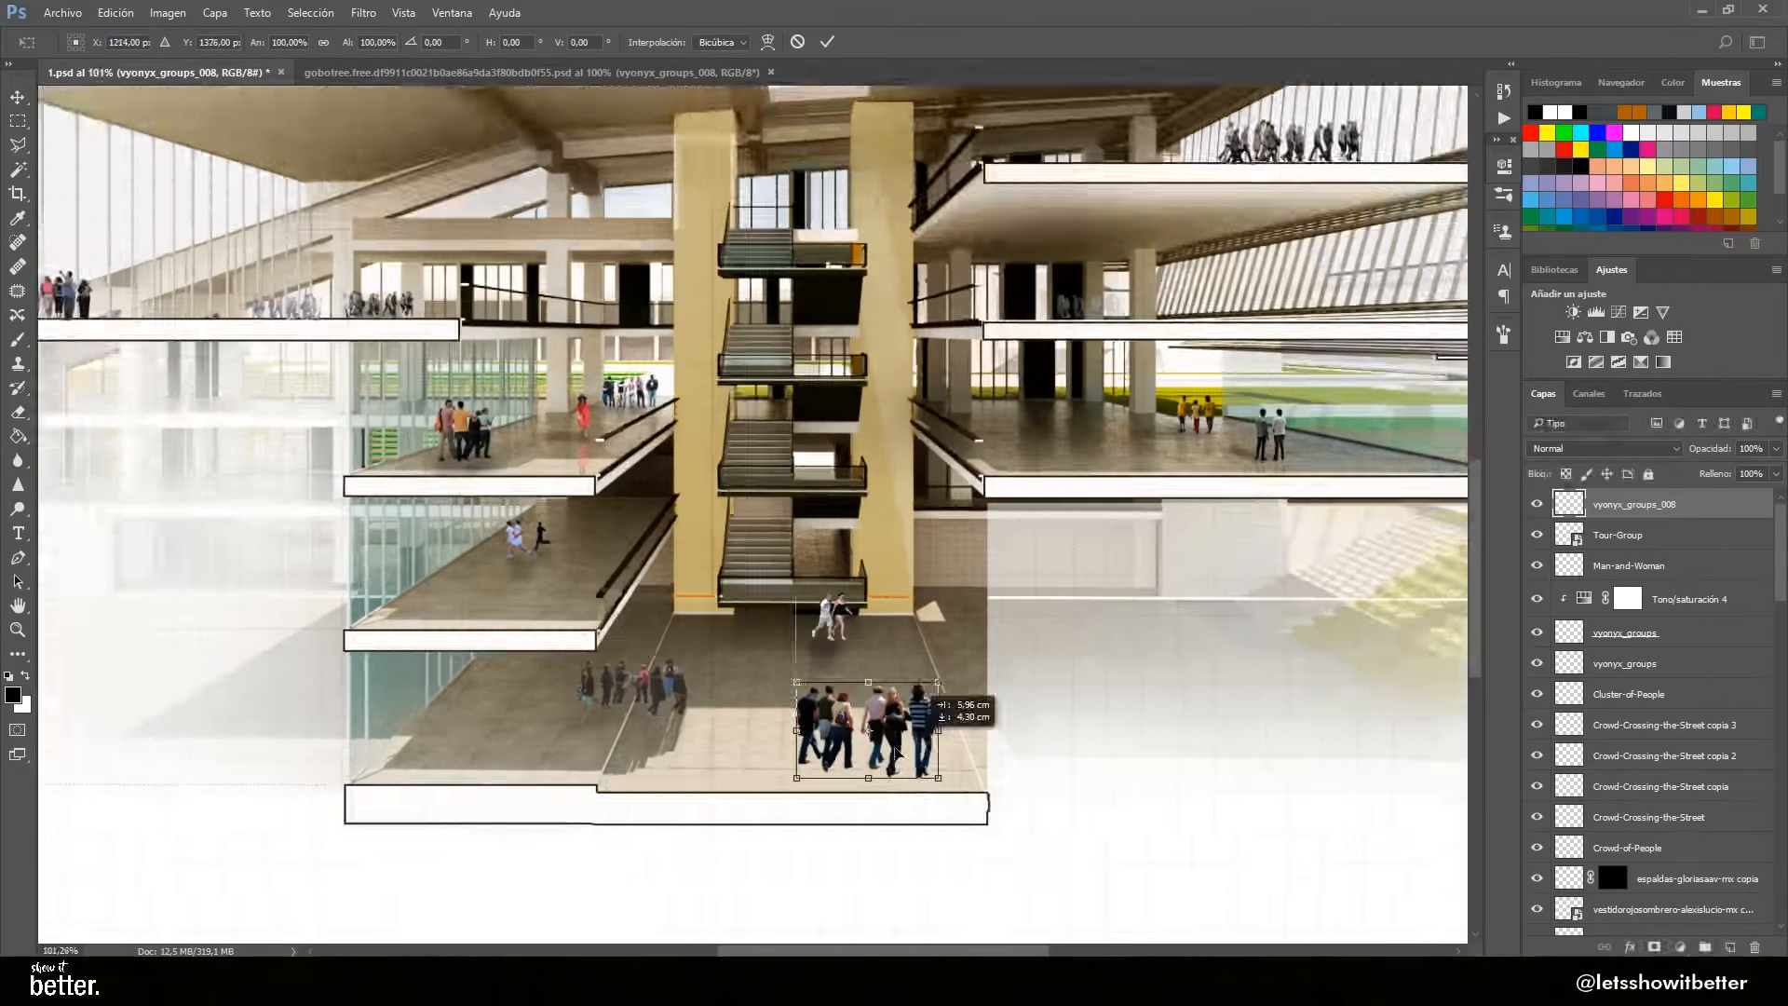
Position the vyonyx_groups_008 group on the lowest floor and skew its duplicate into a cast shadow darkened with Levels
drag(810, 689, 787, 697)
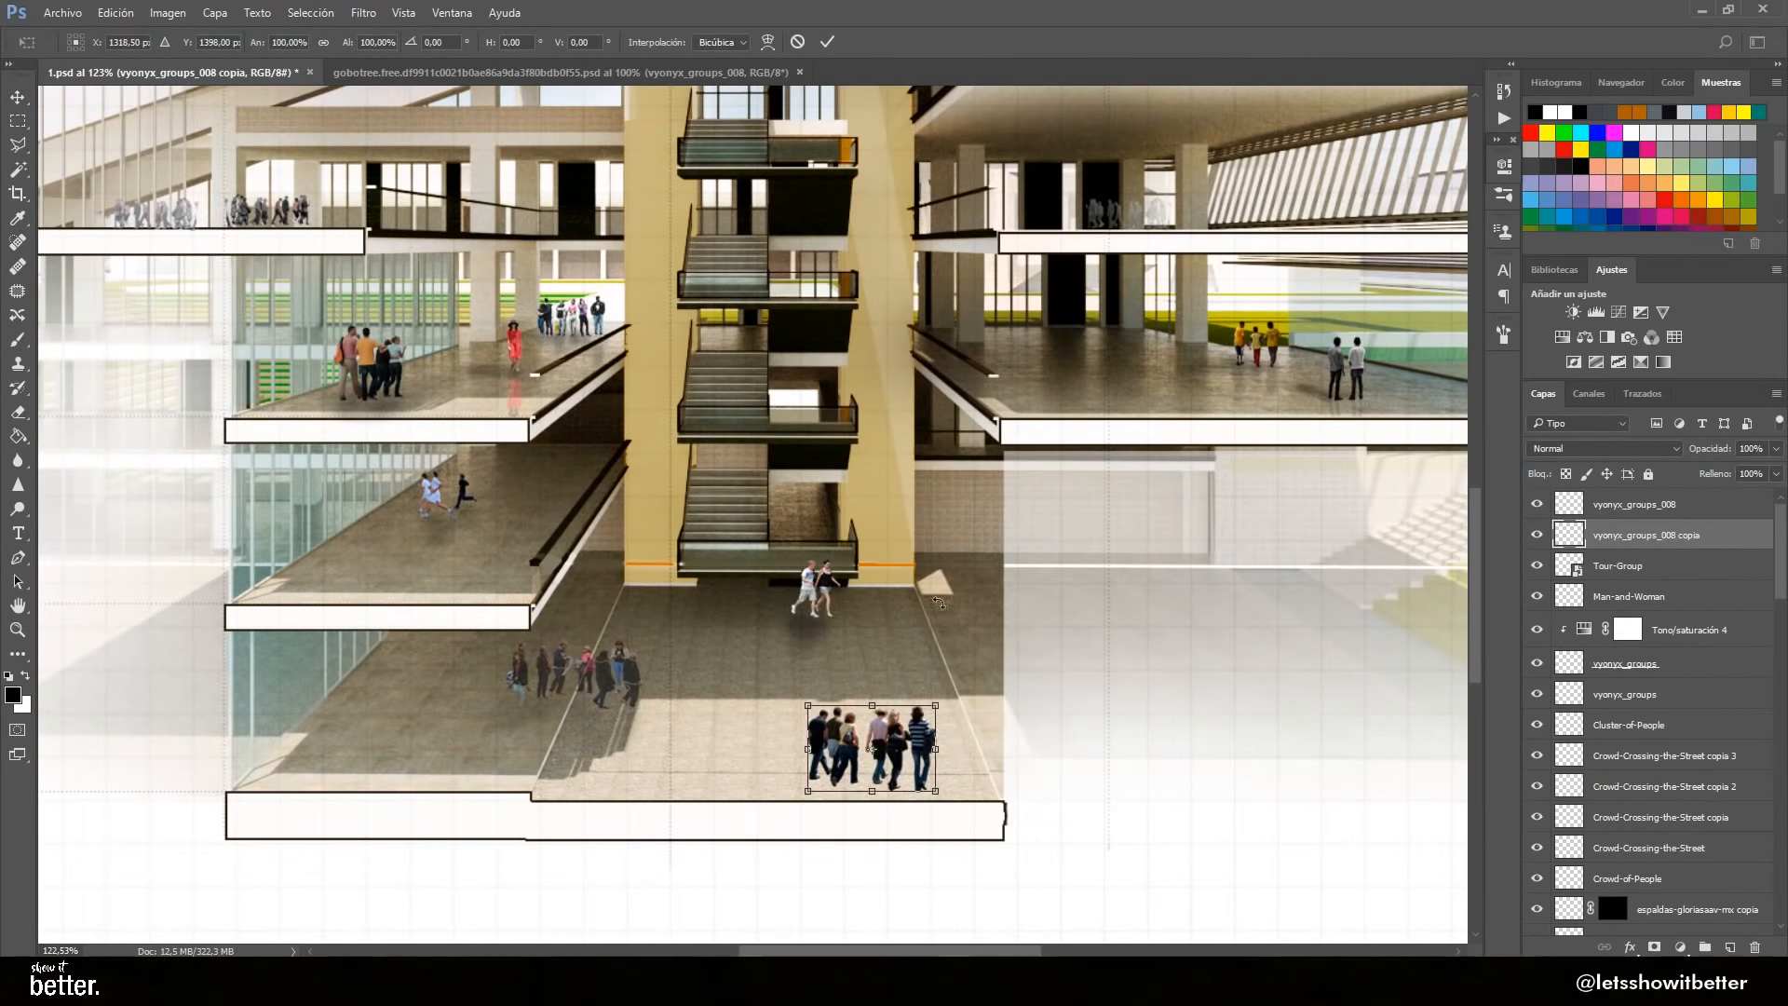
drag(1011, 703, 824, 700)
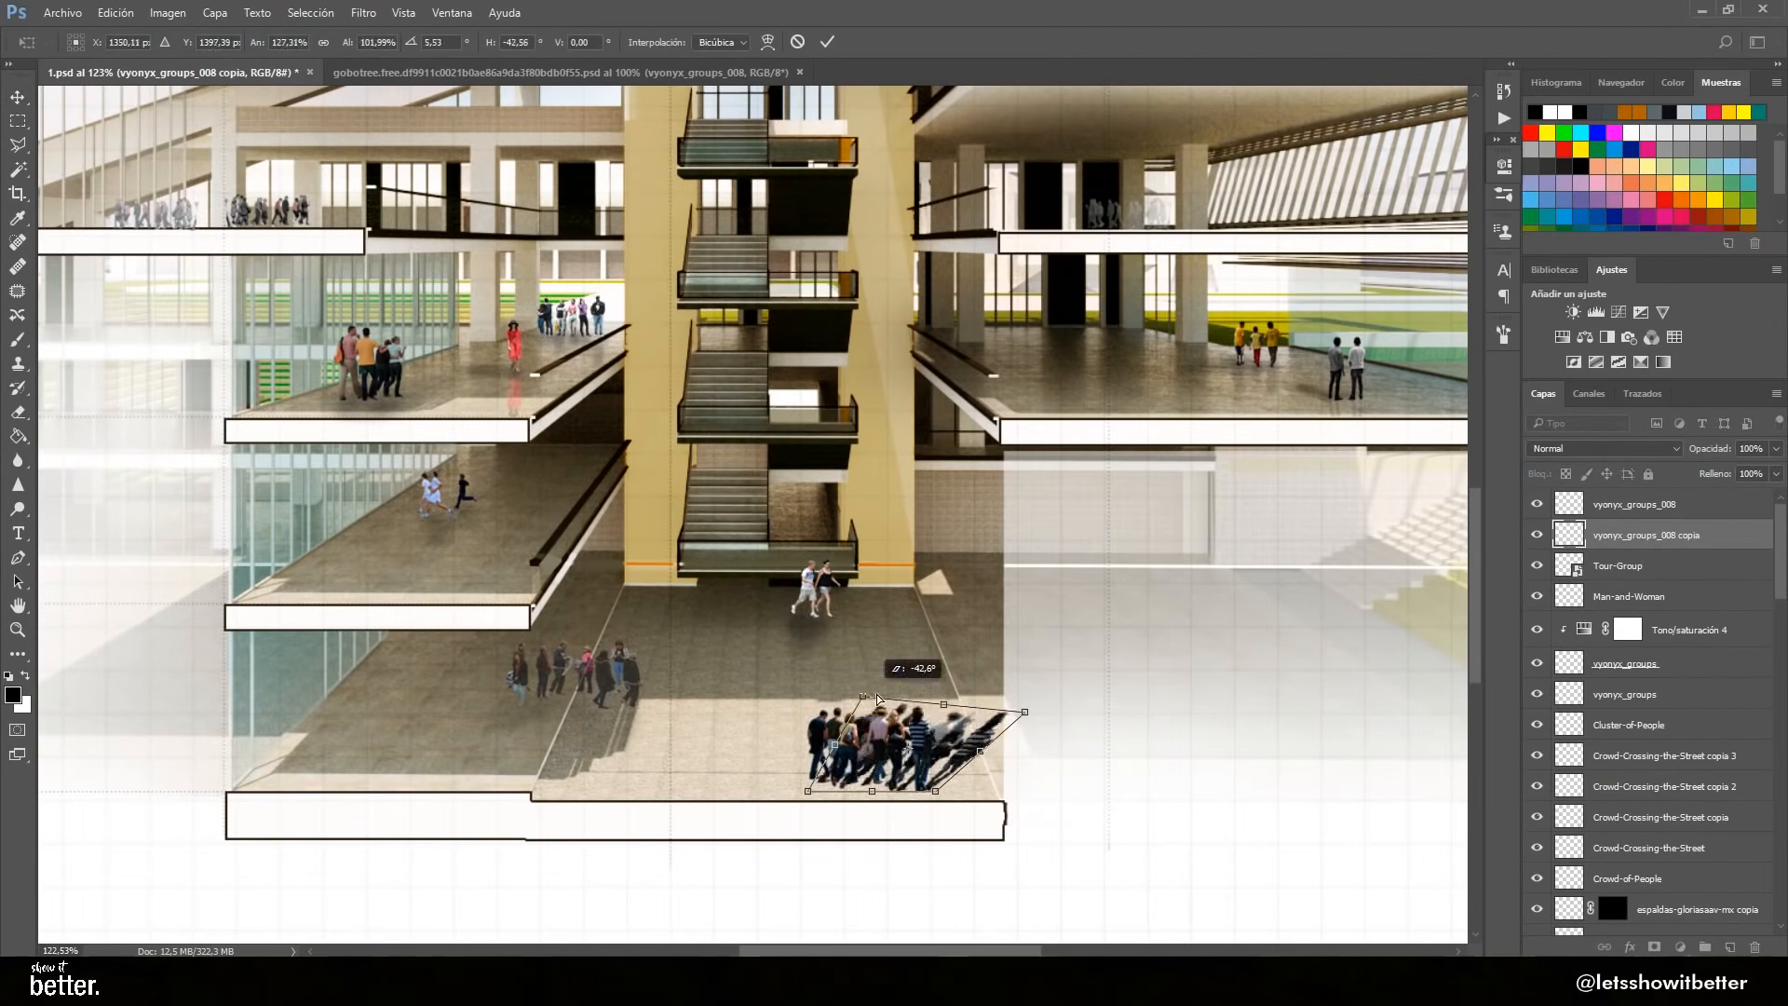
key(Return)
key(ctrl+l)
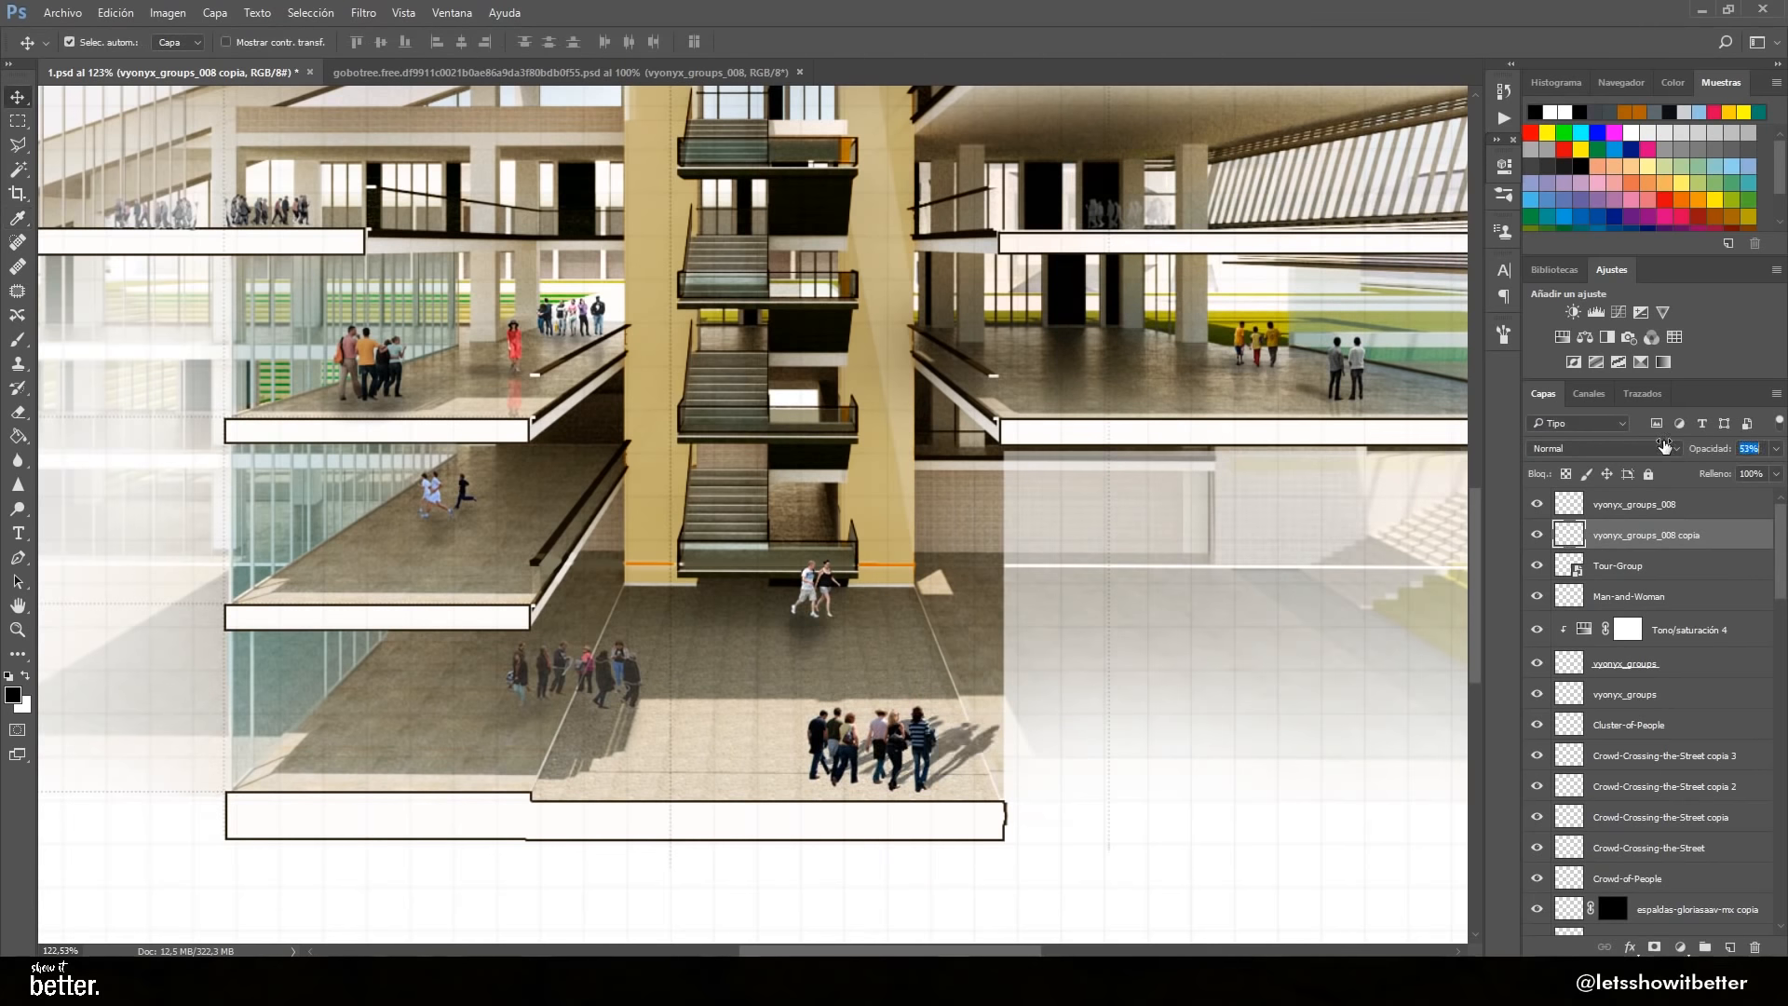
drag(1031, 720, 1009, 718)
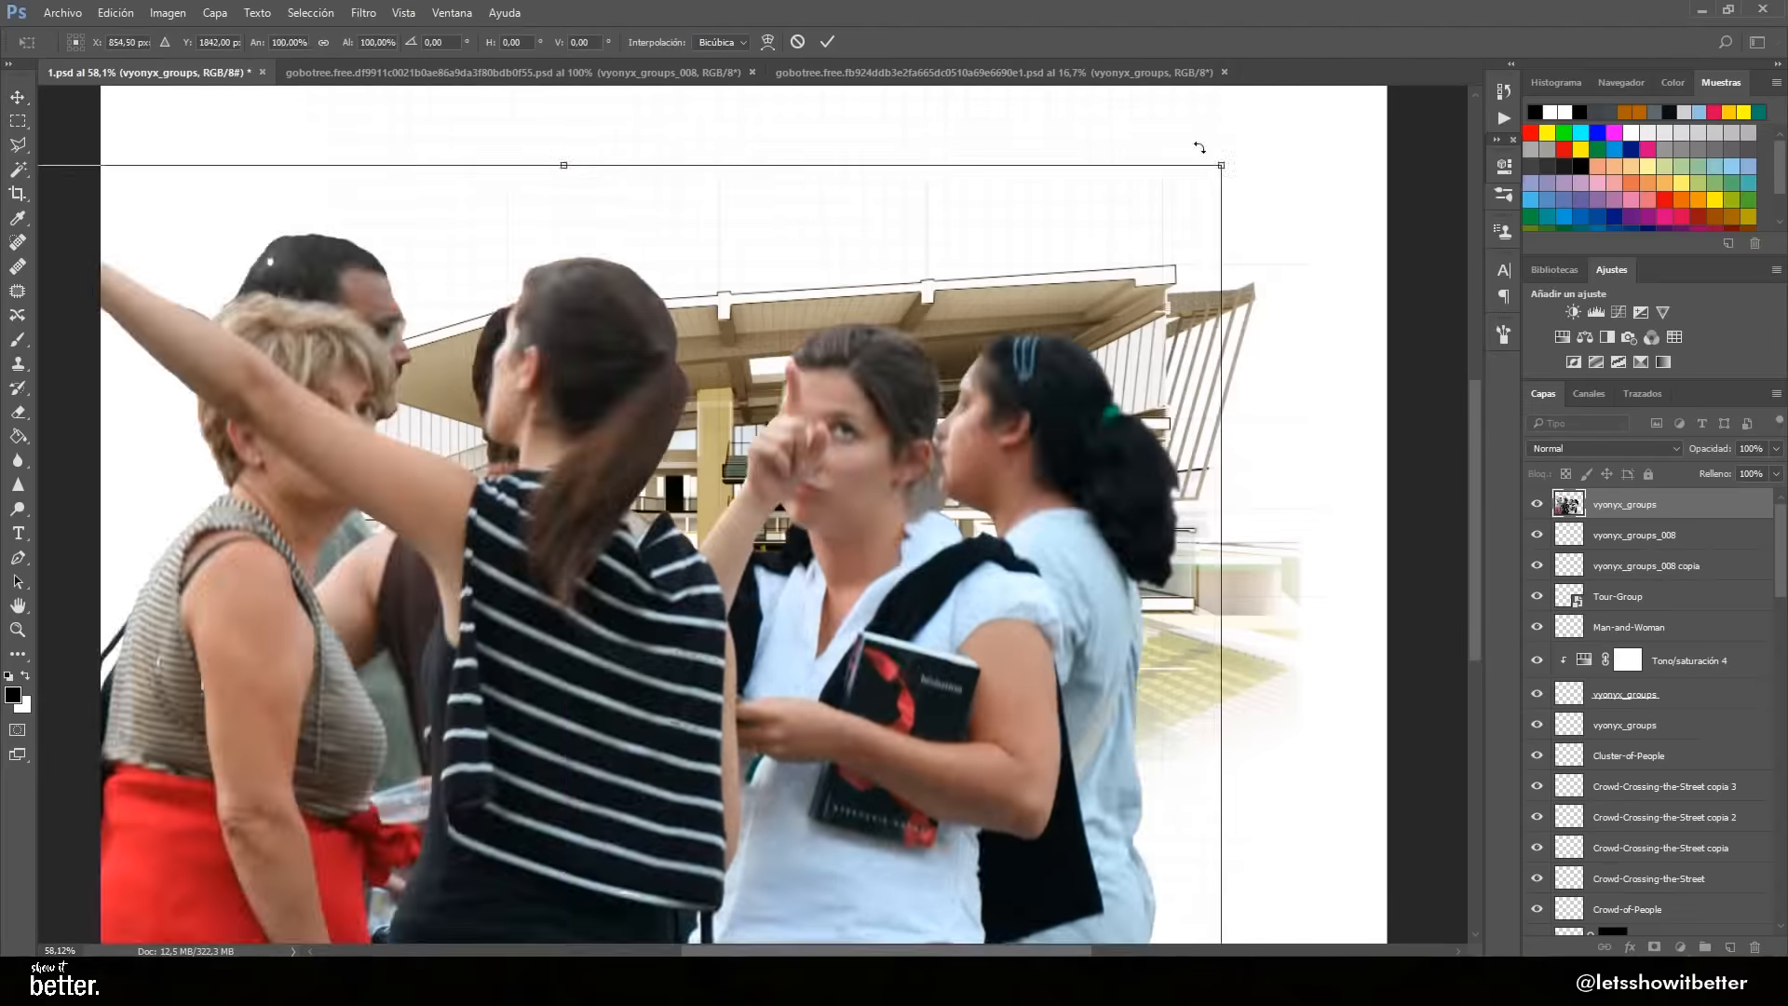
Scale down the vyonyx_groups cutout and place it on the floor just right of the stair core
drag(1221, 164, 931, 522)
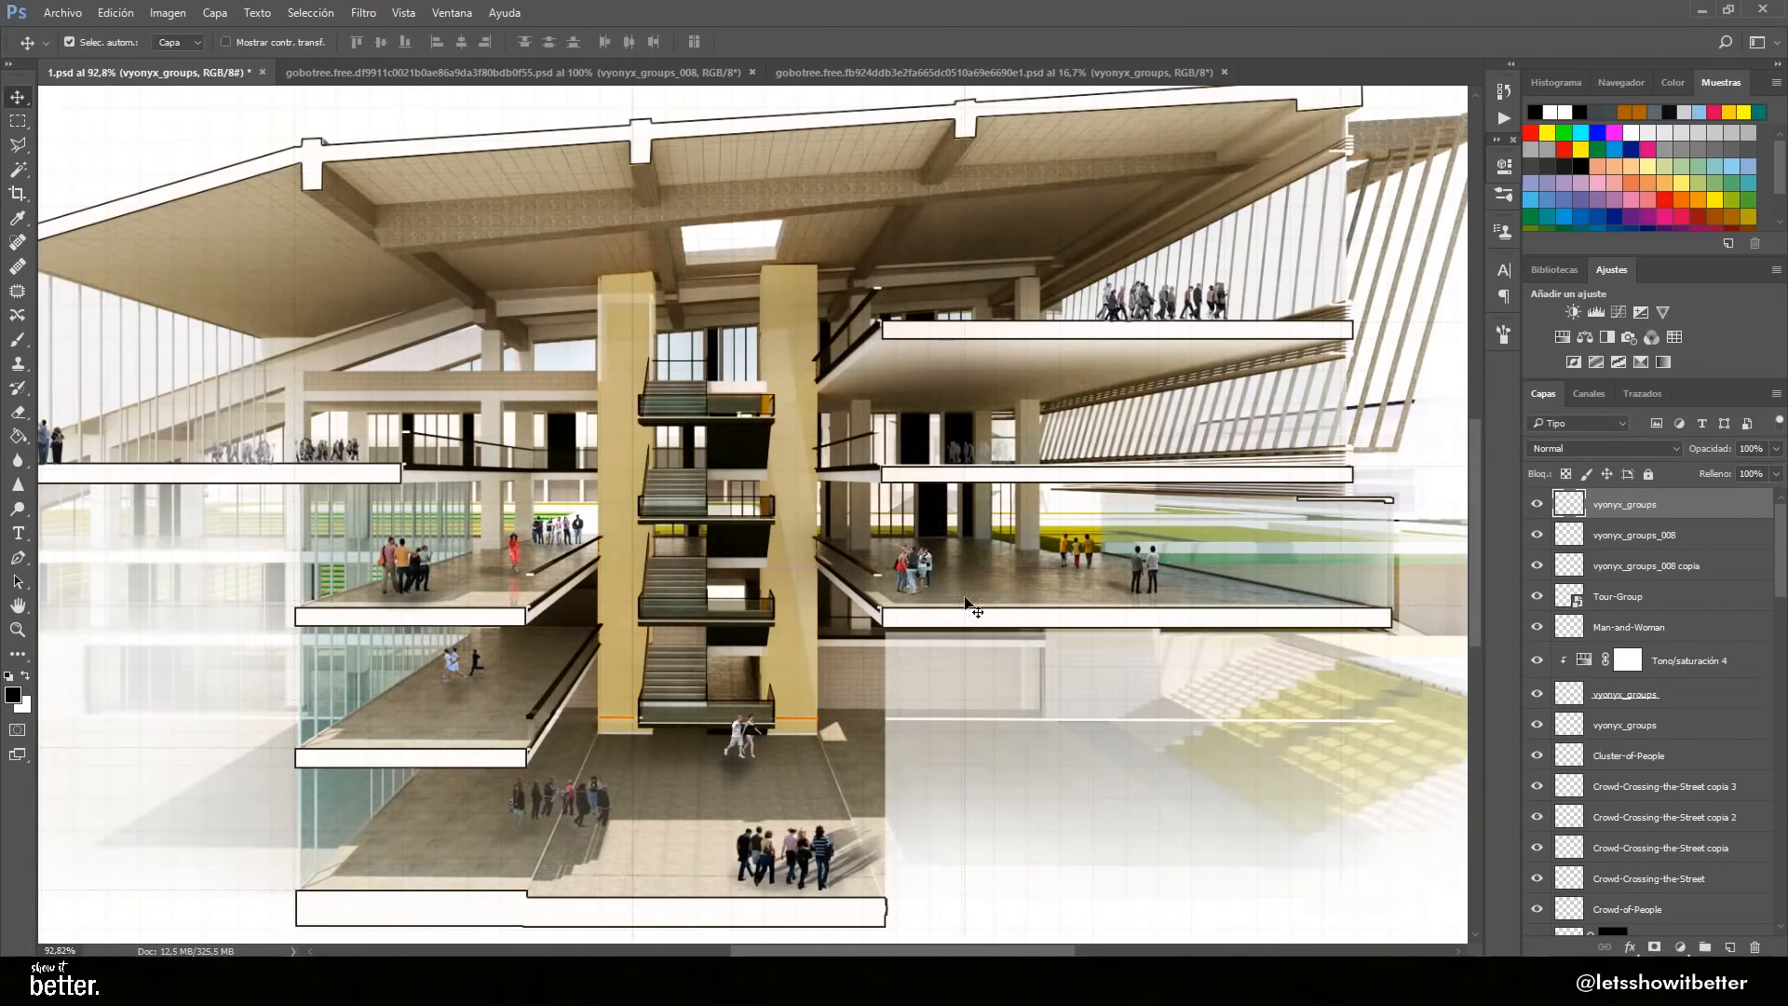
key(ctrl+0)
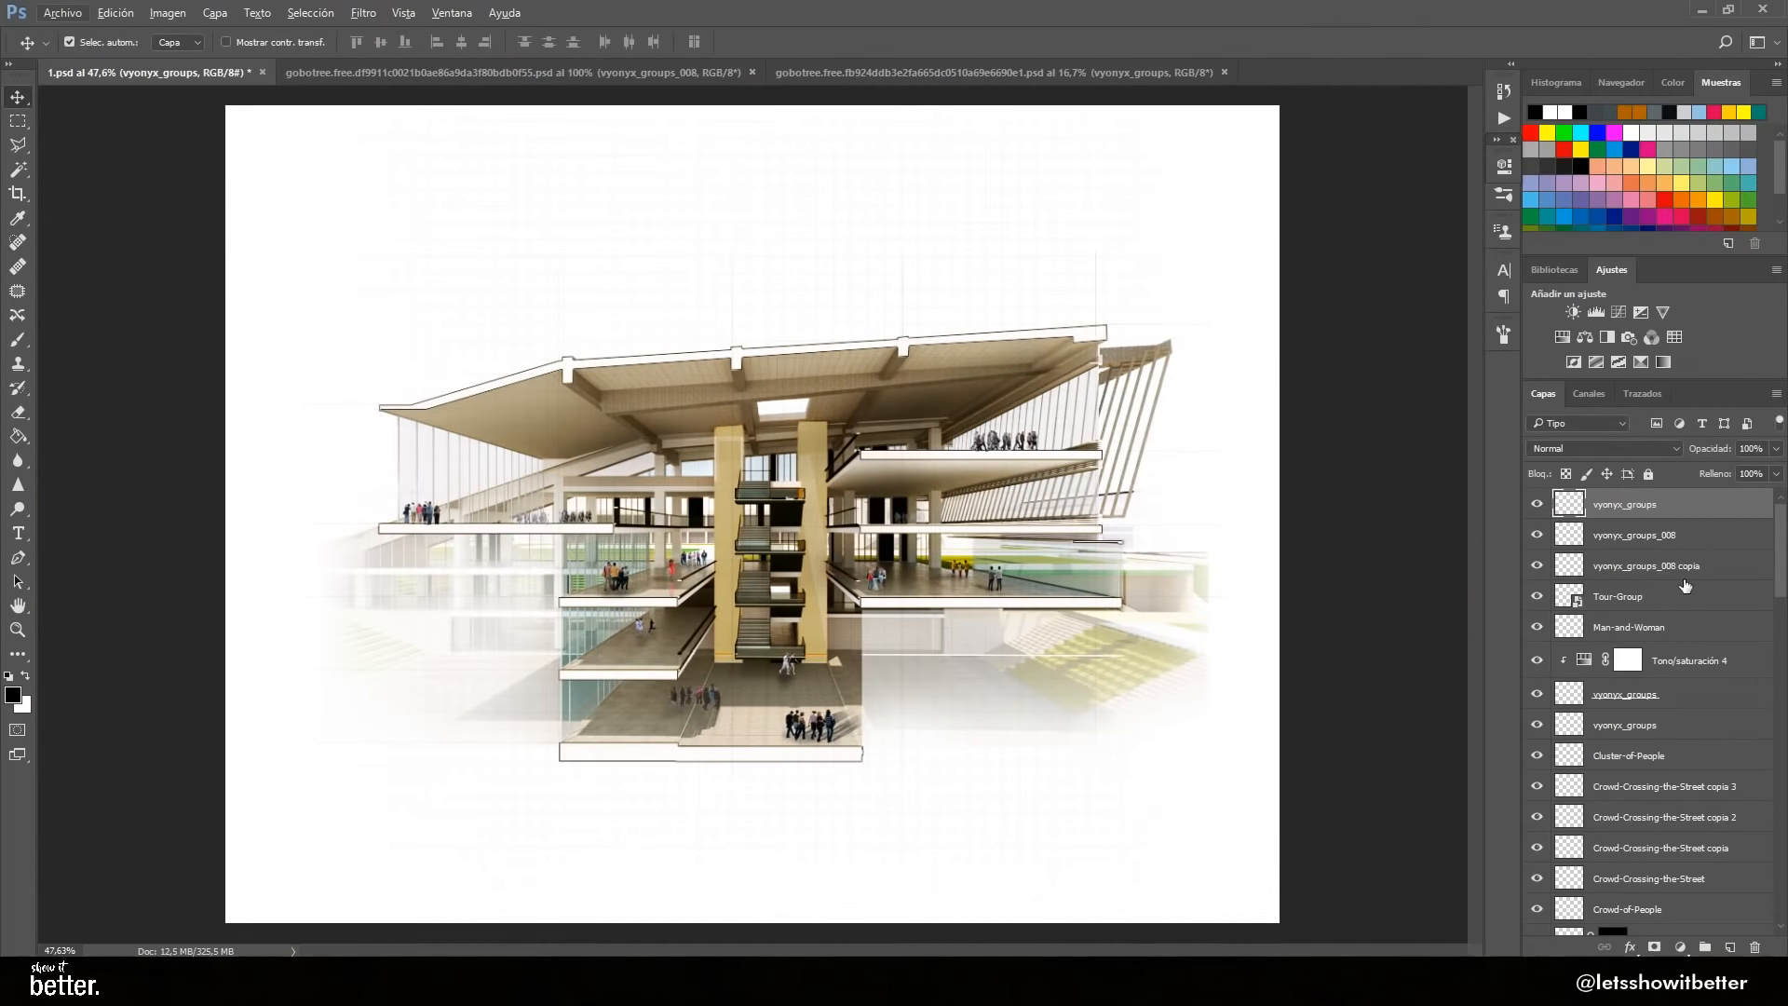
Group the people layers and name the group peepz7
key(ctrl+g)
double_click(1604, 500)
text(peepz7)
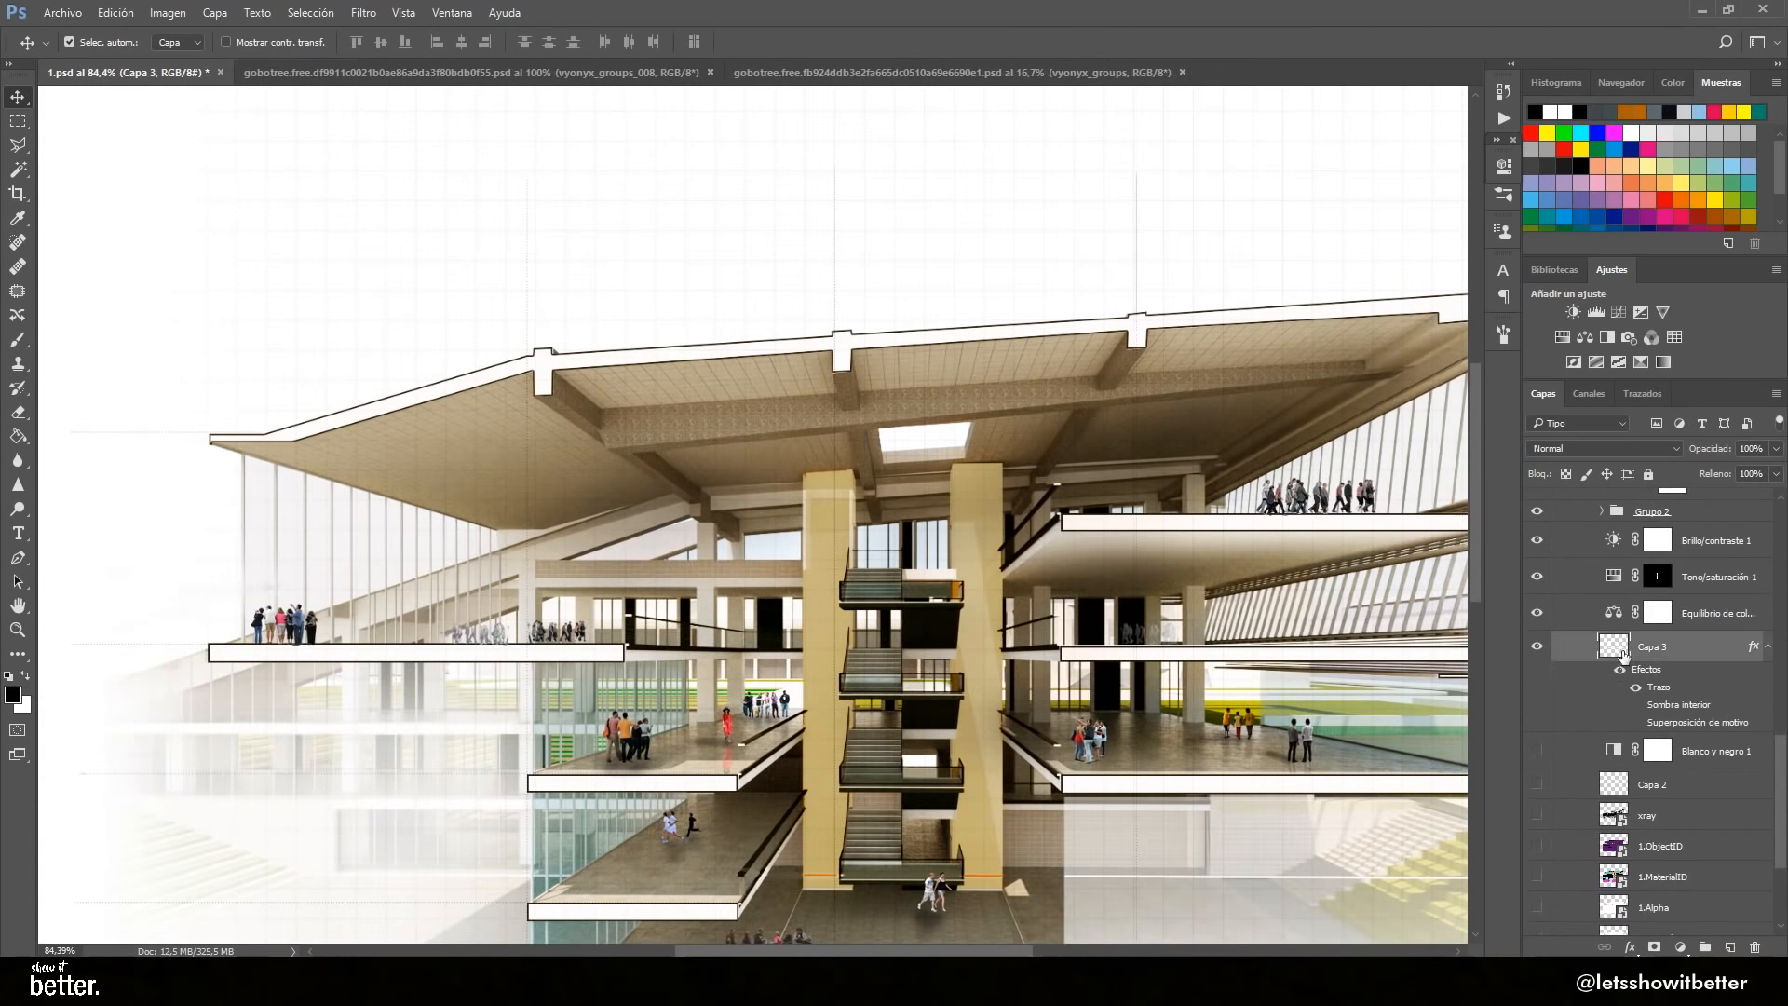
Paint grass along the top edge of the roof slab on Capa 11 with the 45 px grass brush
right_click(984, 598)
scroll(984, 601, down, 10)
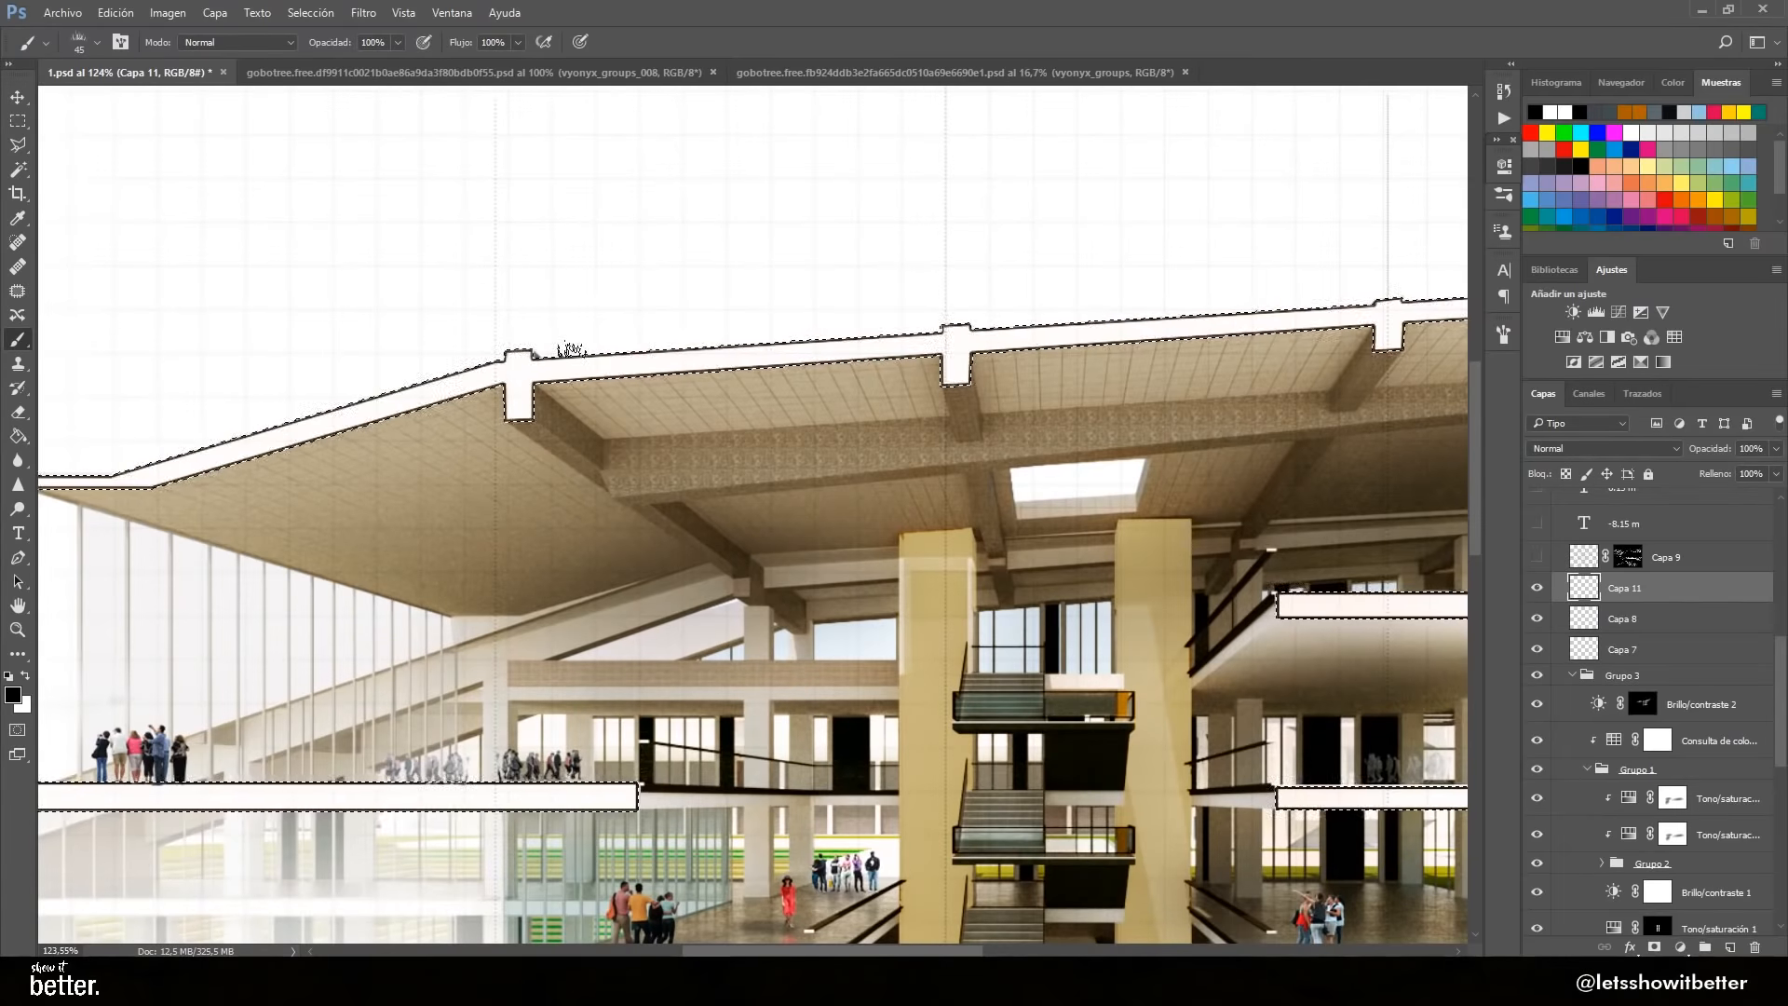
drag(572, 352, 978, 336)
drag(952, 336, 1238, 322)
scroll(985, 336, down, 5)
scroll(1271, 317, up, 5)
drag(787, 373, 1253, 340)
scroll(1257, 340, down, 4)
scroll(1415, 322, up, 4)
mouse_move(1129, 398)
mouse_down()
mouse_move(1190, 396)
mouse_move(726, 421)
mouse_up()
scroll(726, 419, down, 5)
scroll(220, 486, up, 5)
drag(225, 474, 294, 472)
drag(504, 412, 683, 360)
key(ctrl+d)
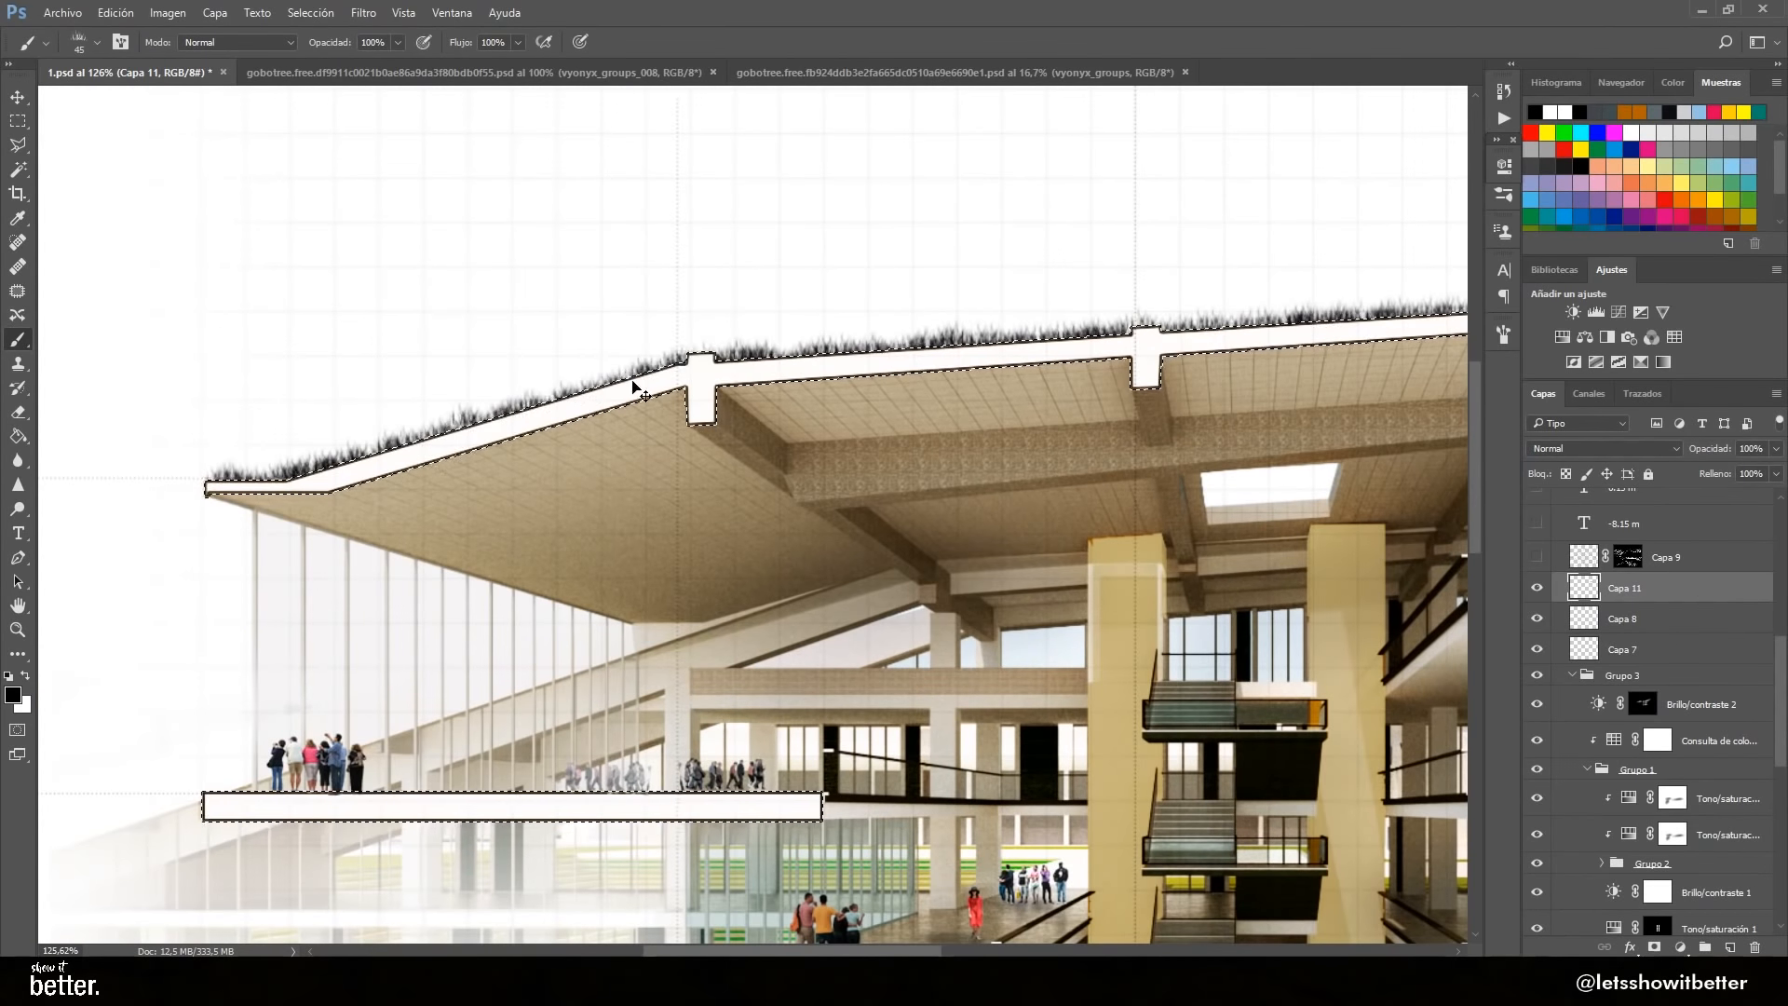
Colorize the roof grass green with Hue/Saturation, adjusting the hue and raising the saturation and lightness
scroll(463, 406, down, 7)
key(ctrl+u)
click(1695, 432)
drag(1456, 379, 1571, 379)
drag(1501, 424, 1525, 424)
drag(1424, 312, 1492, 323)
key(Return)
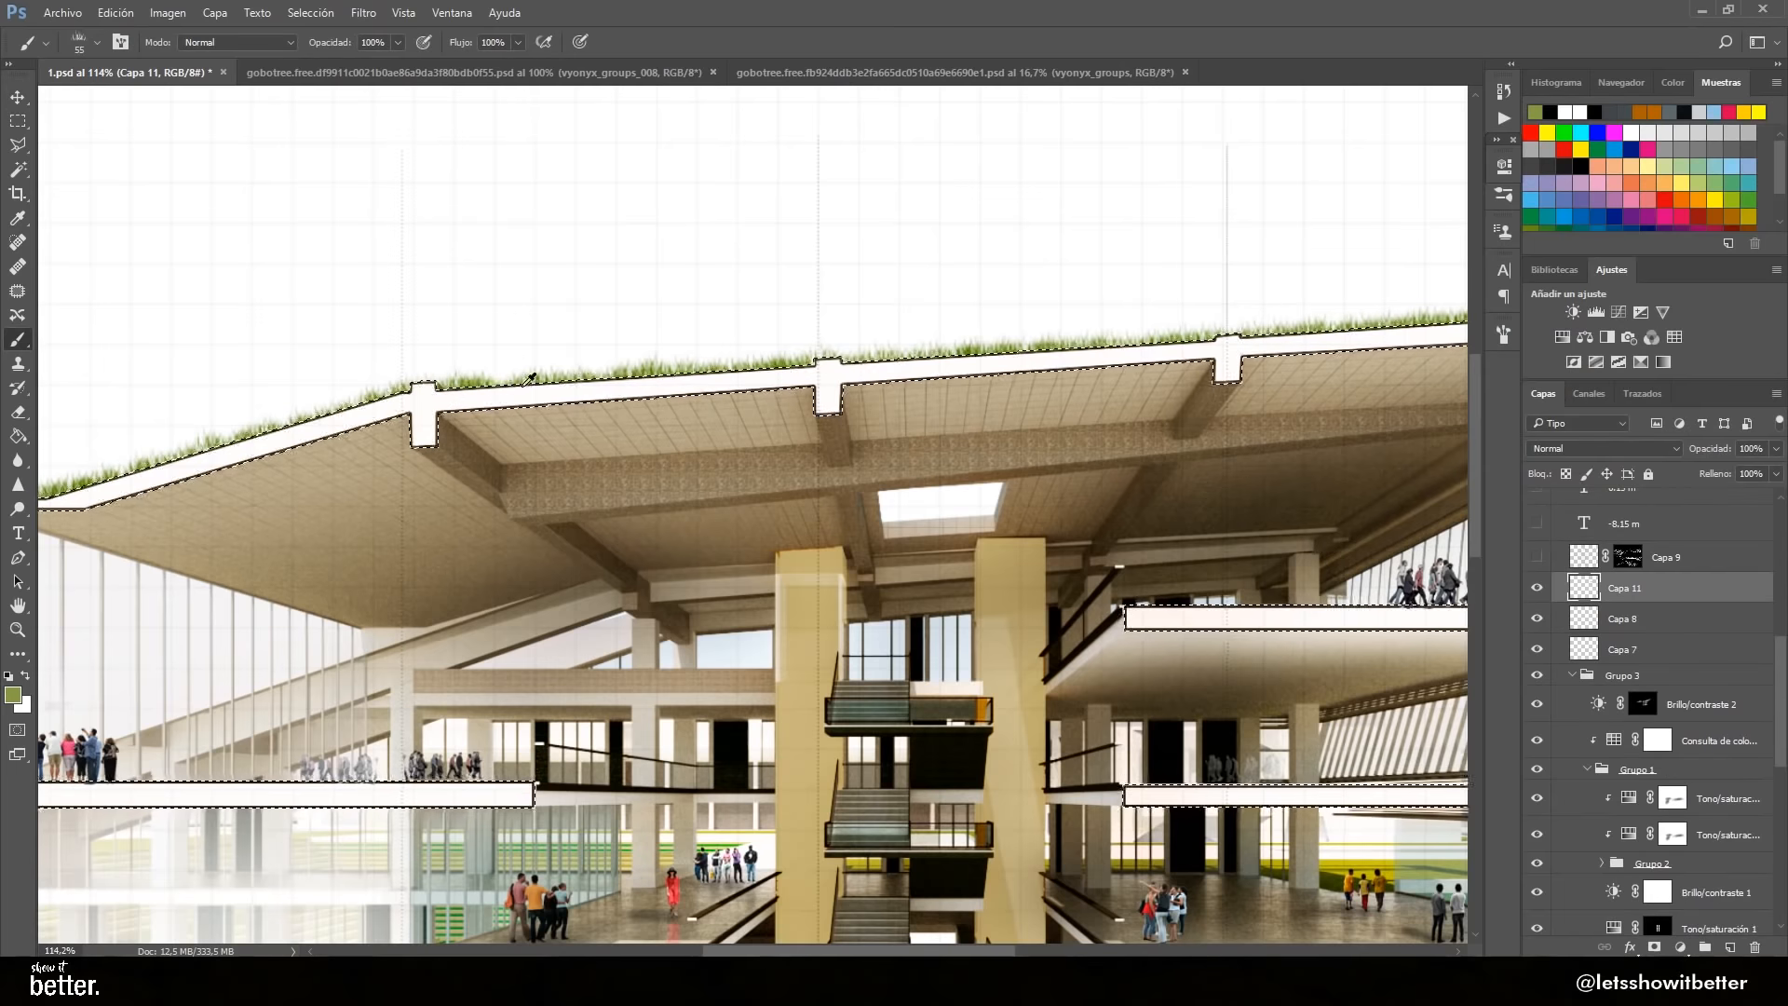
Place cutout 5, the running figure, and cutout 8, the man with raised arms, scaled down on the roof grass
key(ctrl+shift+d)
scroll(950, 346, down, 3)
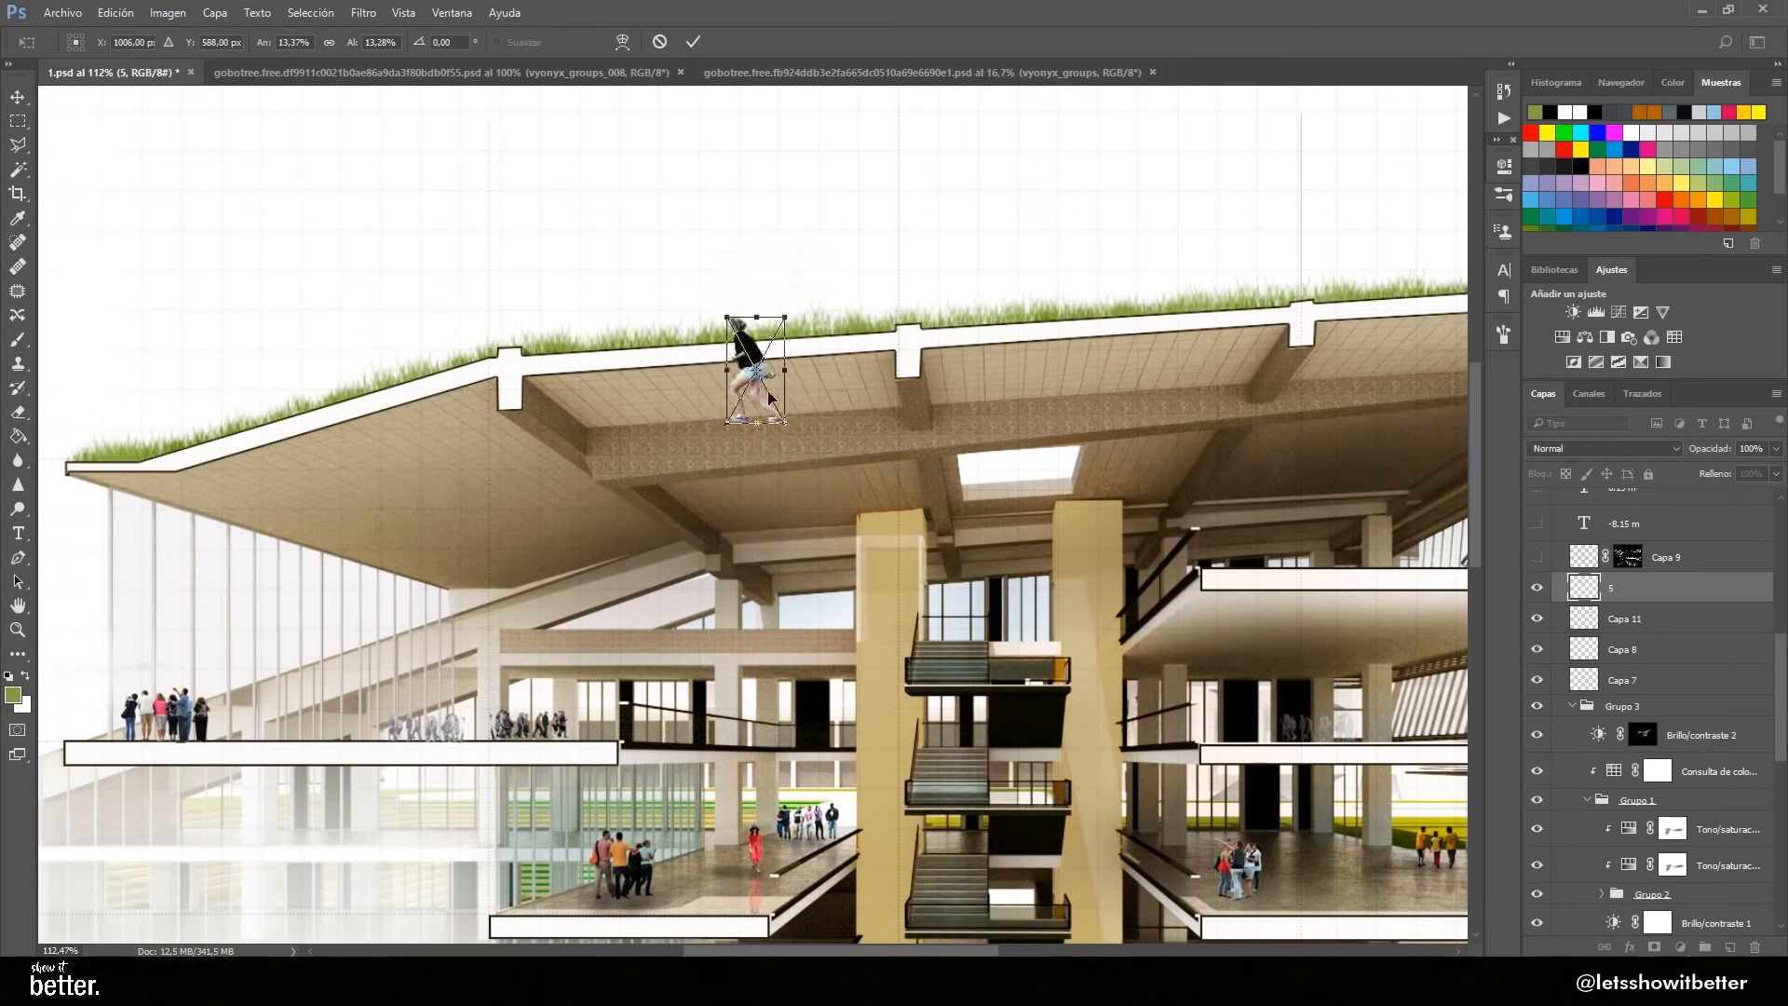
drag(759, 316, 764, 266)
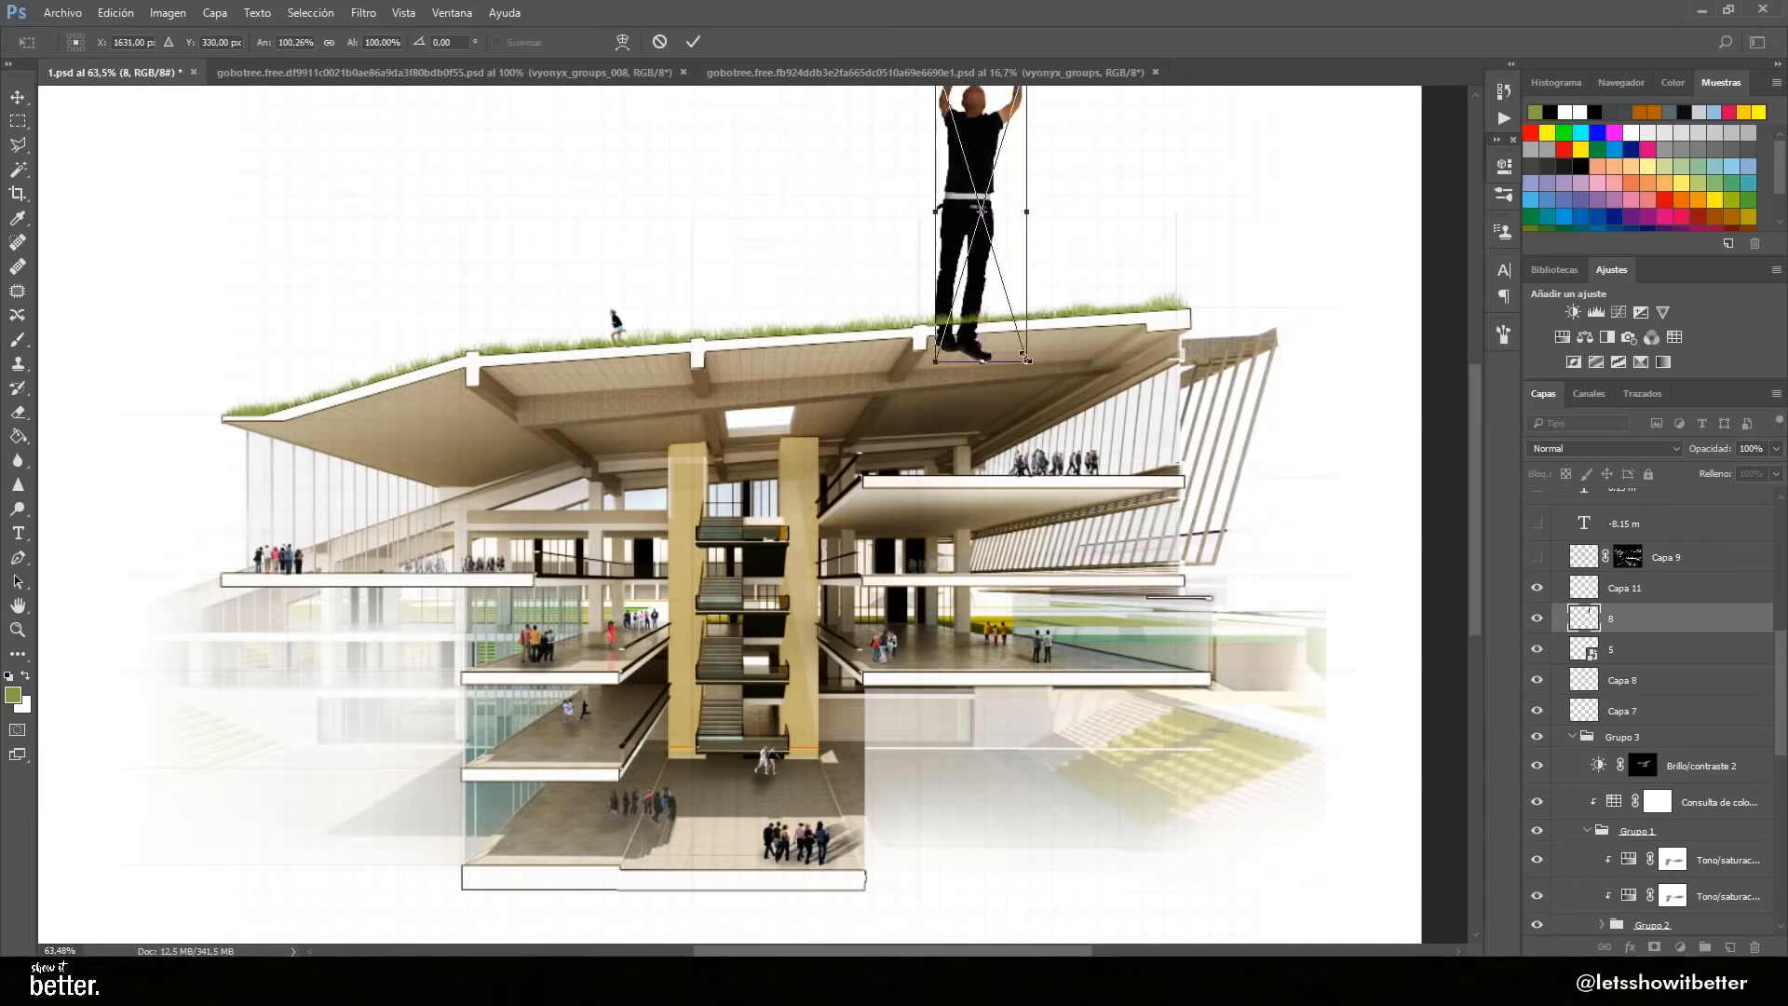
drag(1004, 85, 965, 241)
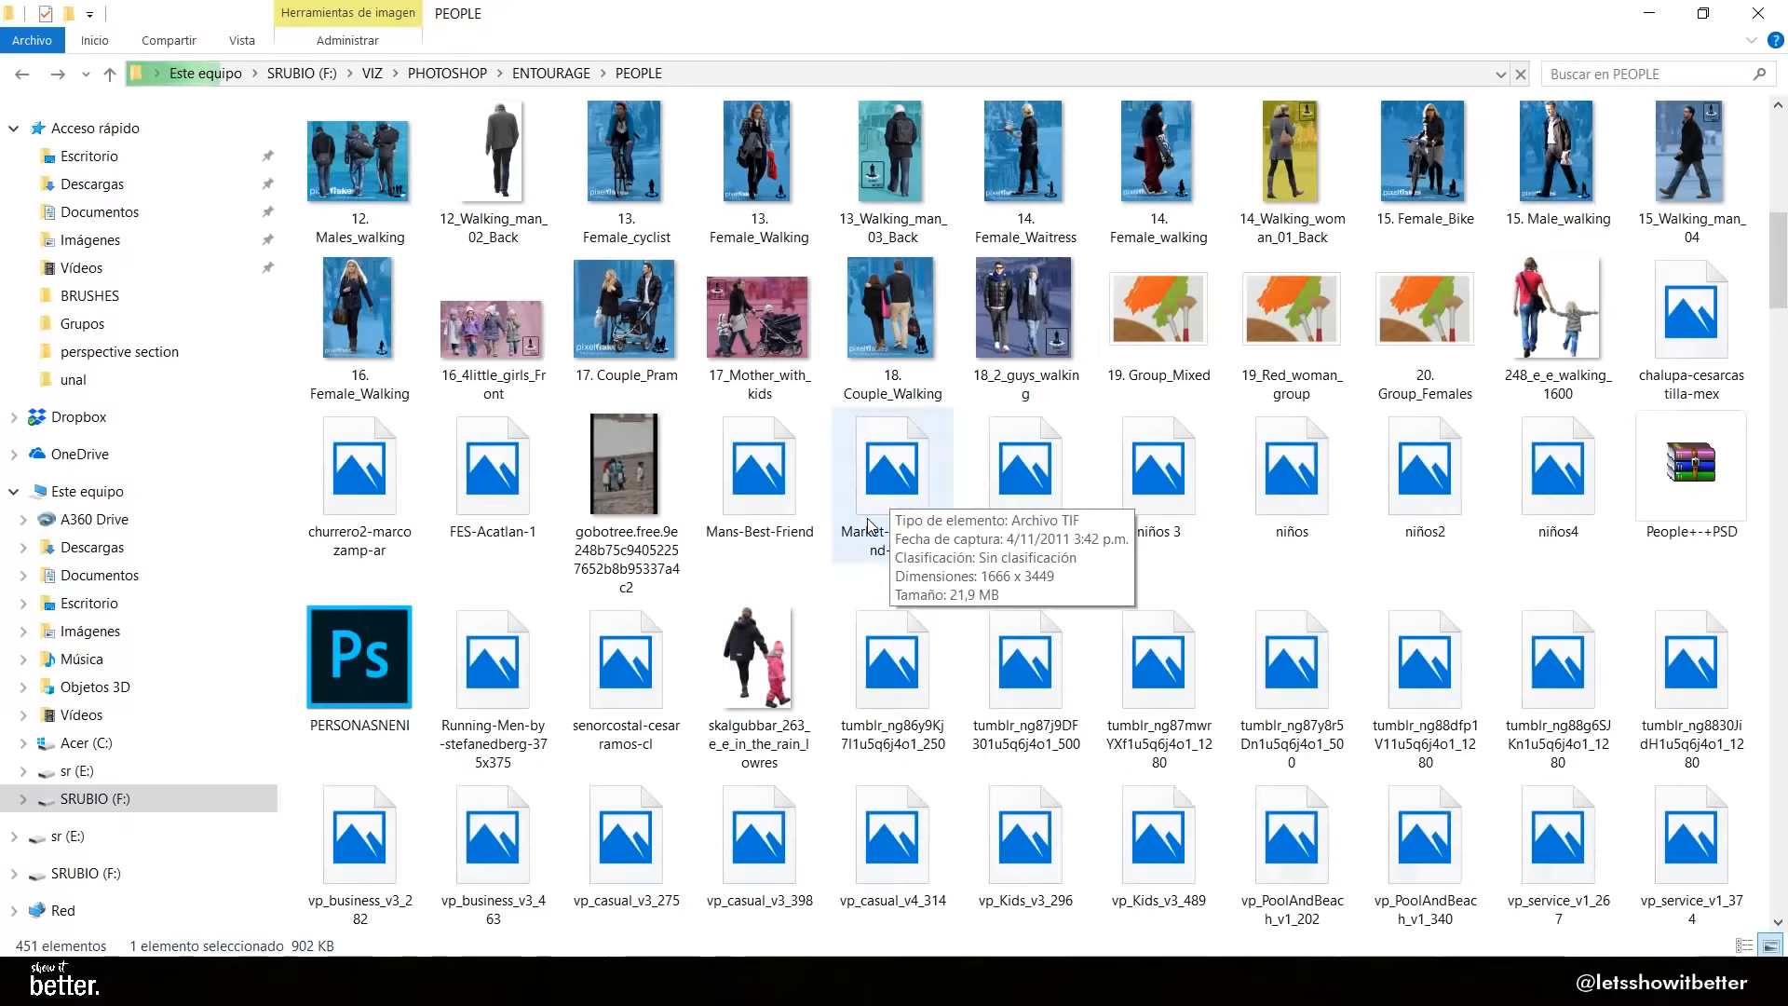
Place the vp_service_v1_267 walking woman cutout on the roof grass, left of the running figure, at about 4% scale
click(1558, 838)
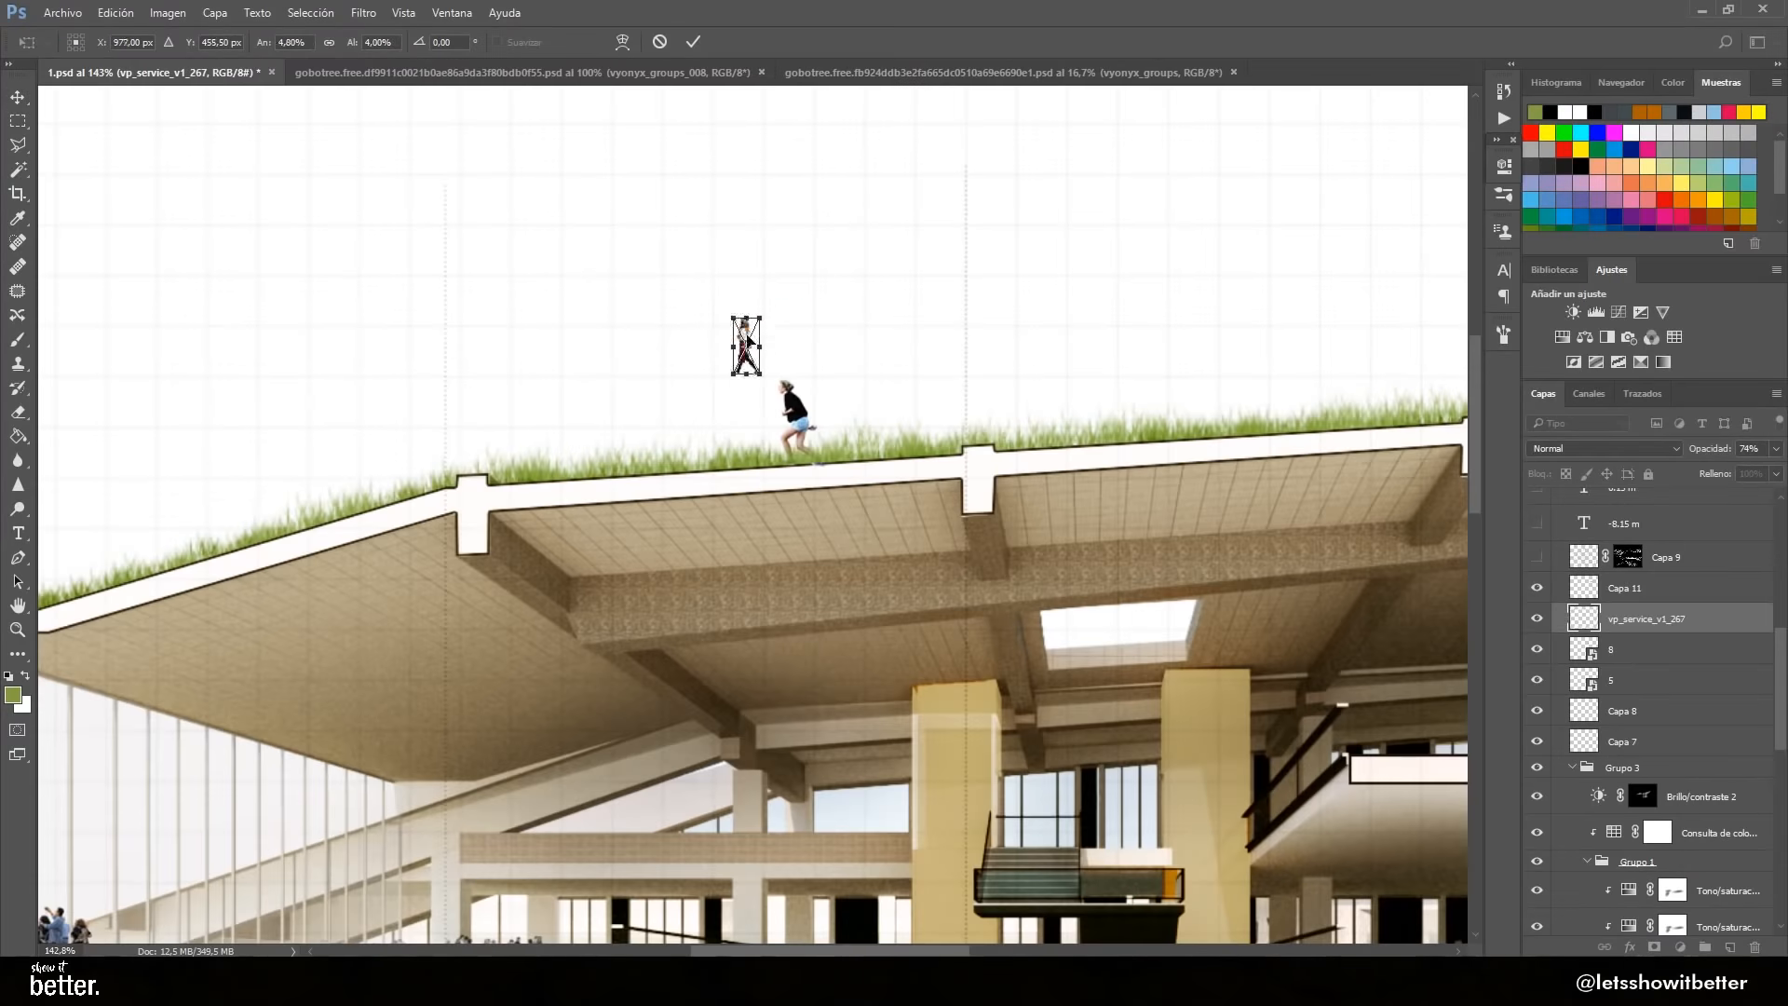
drag(746, 340, 620, 425)
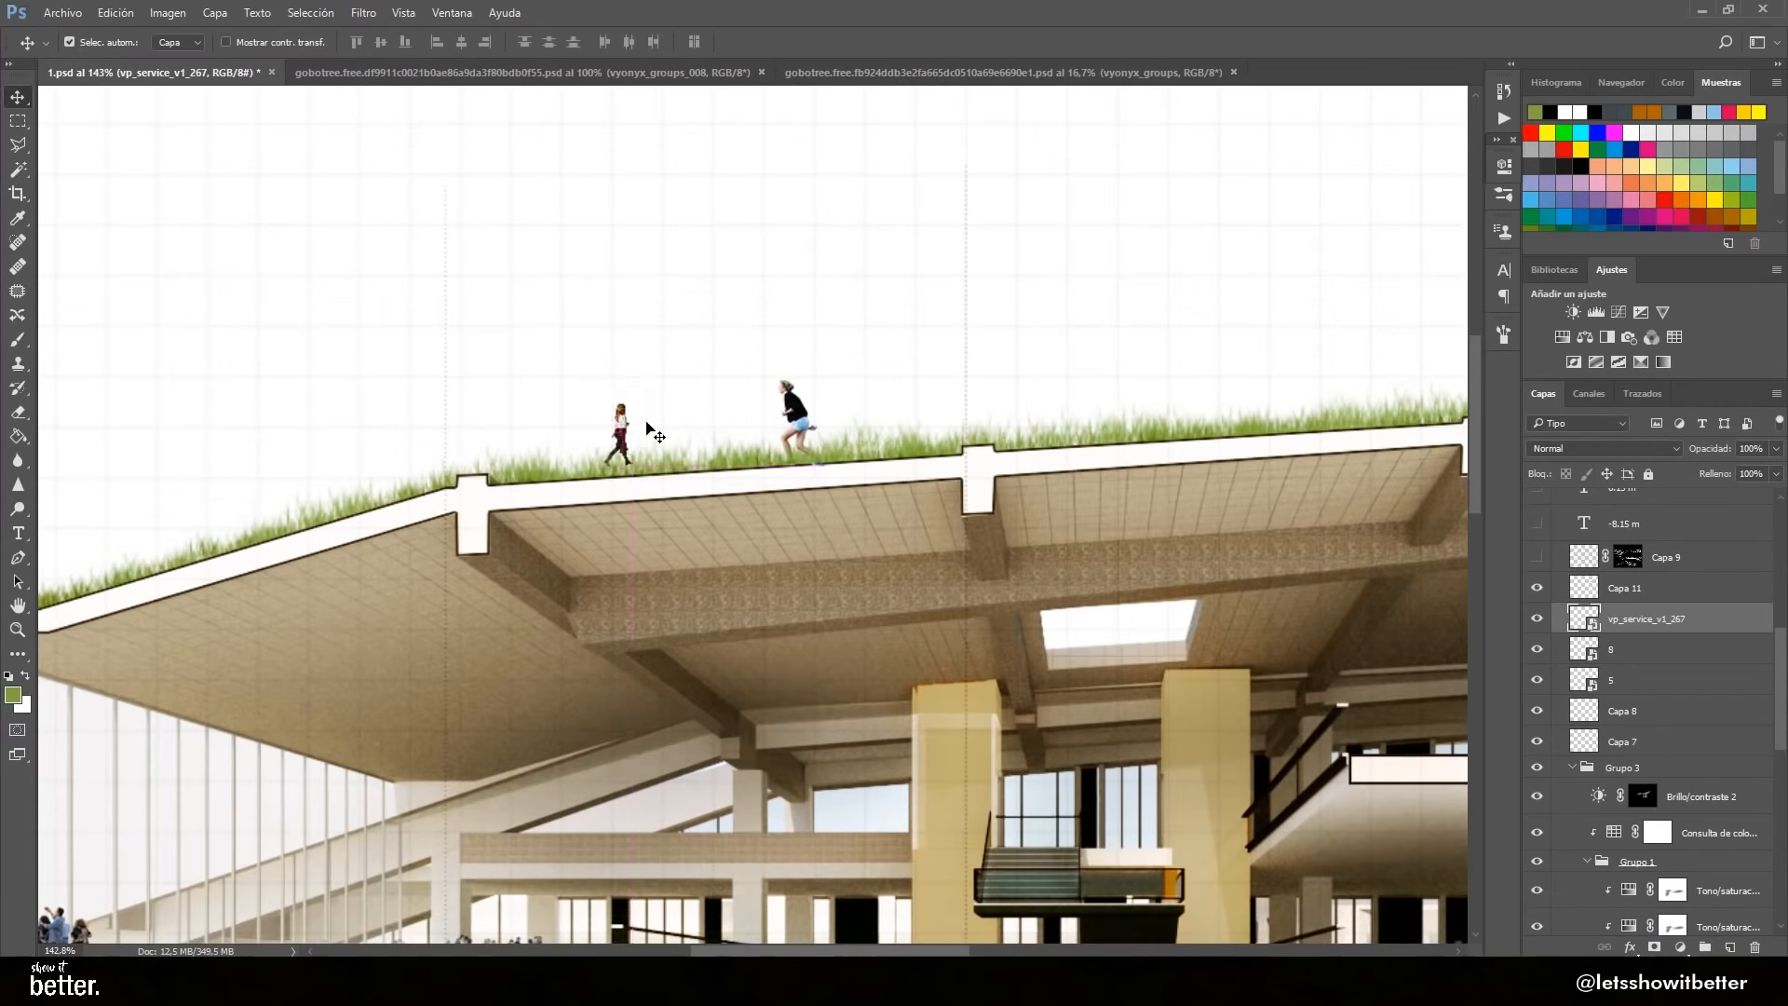
key(Return)
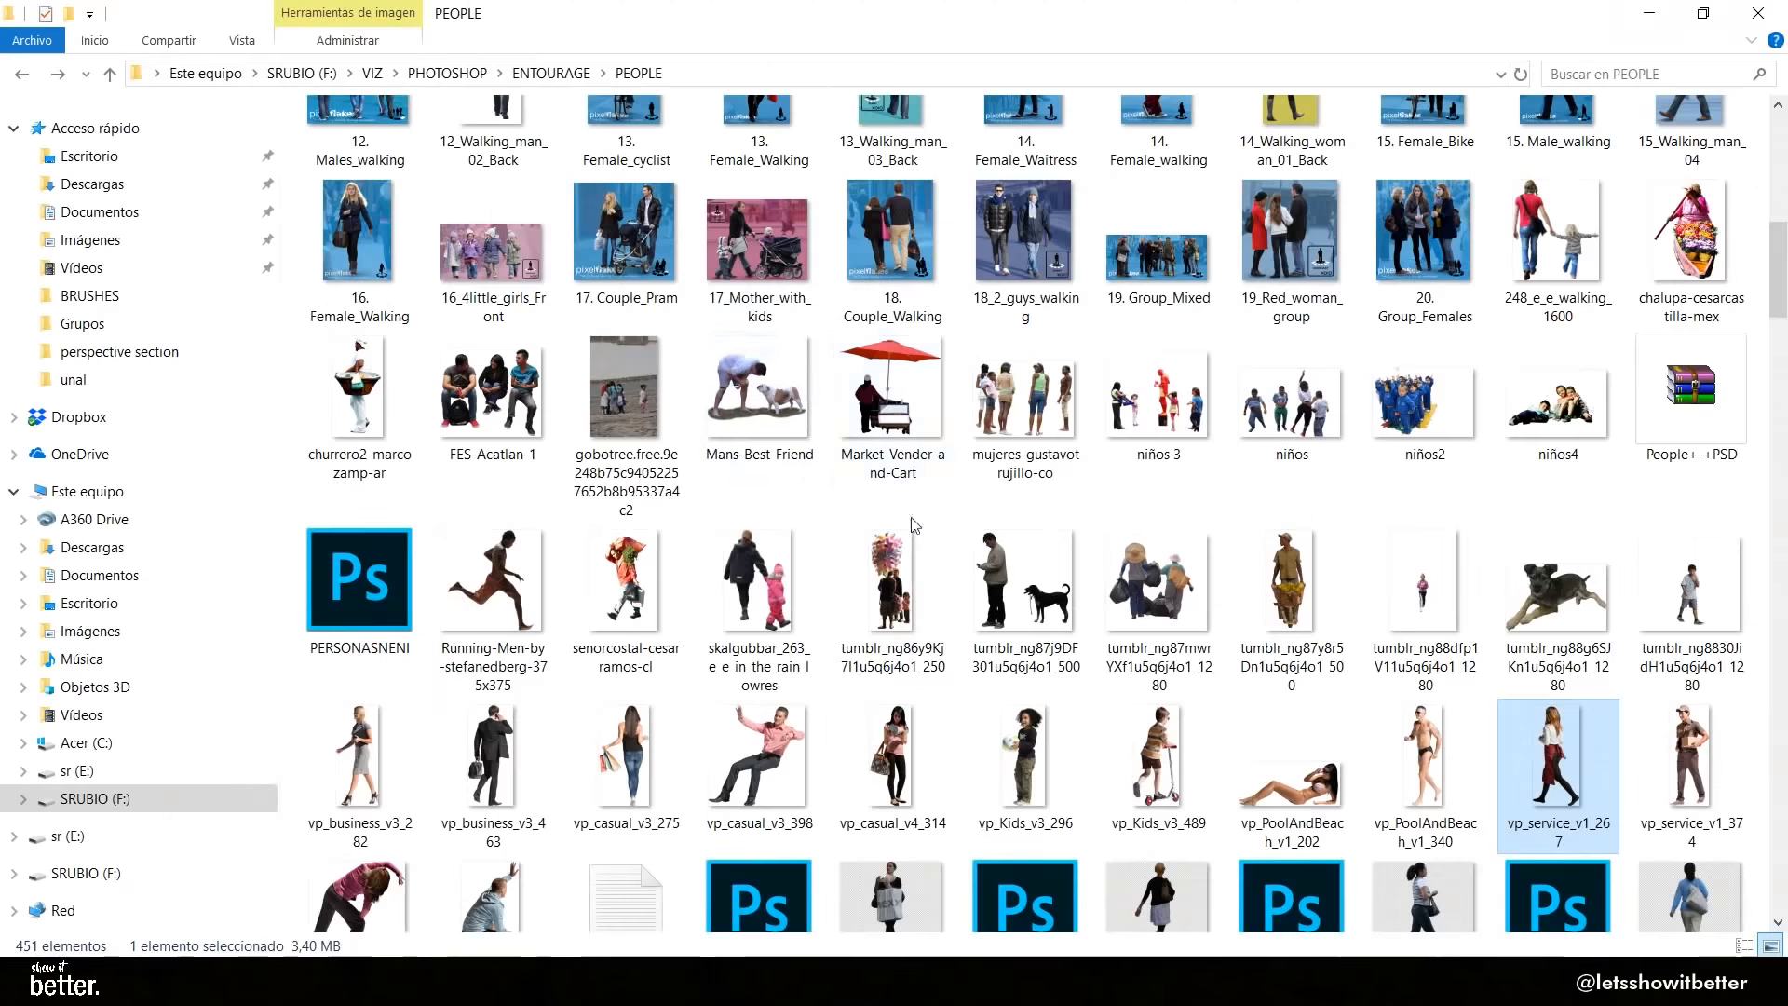
Place the vp_sport_v1_357 cutout, scaled down, on the roof grass just left of the man with raised arms
scroll(916, 527, down, 3)
click(359, 735)
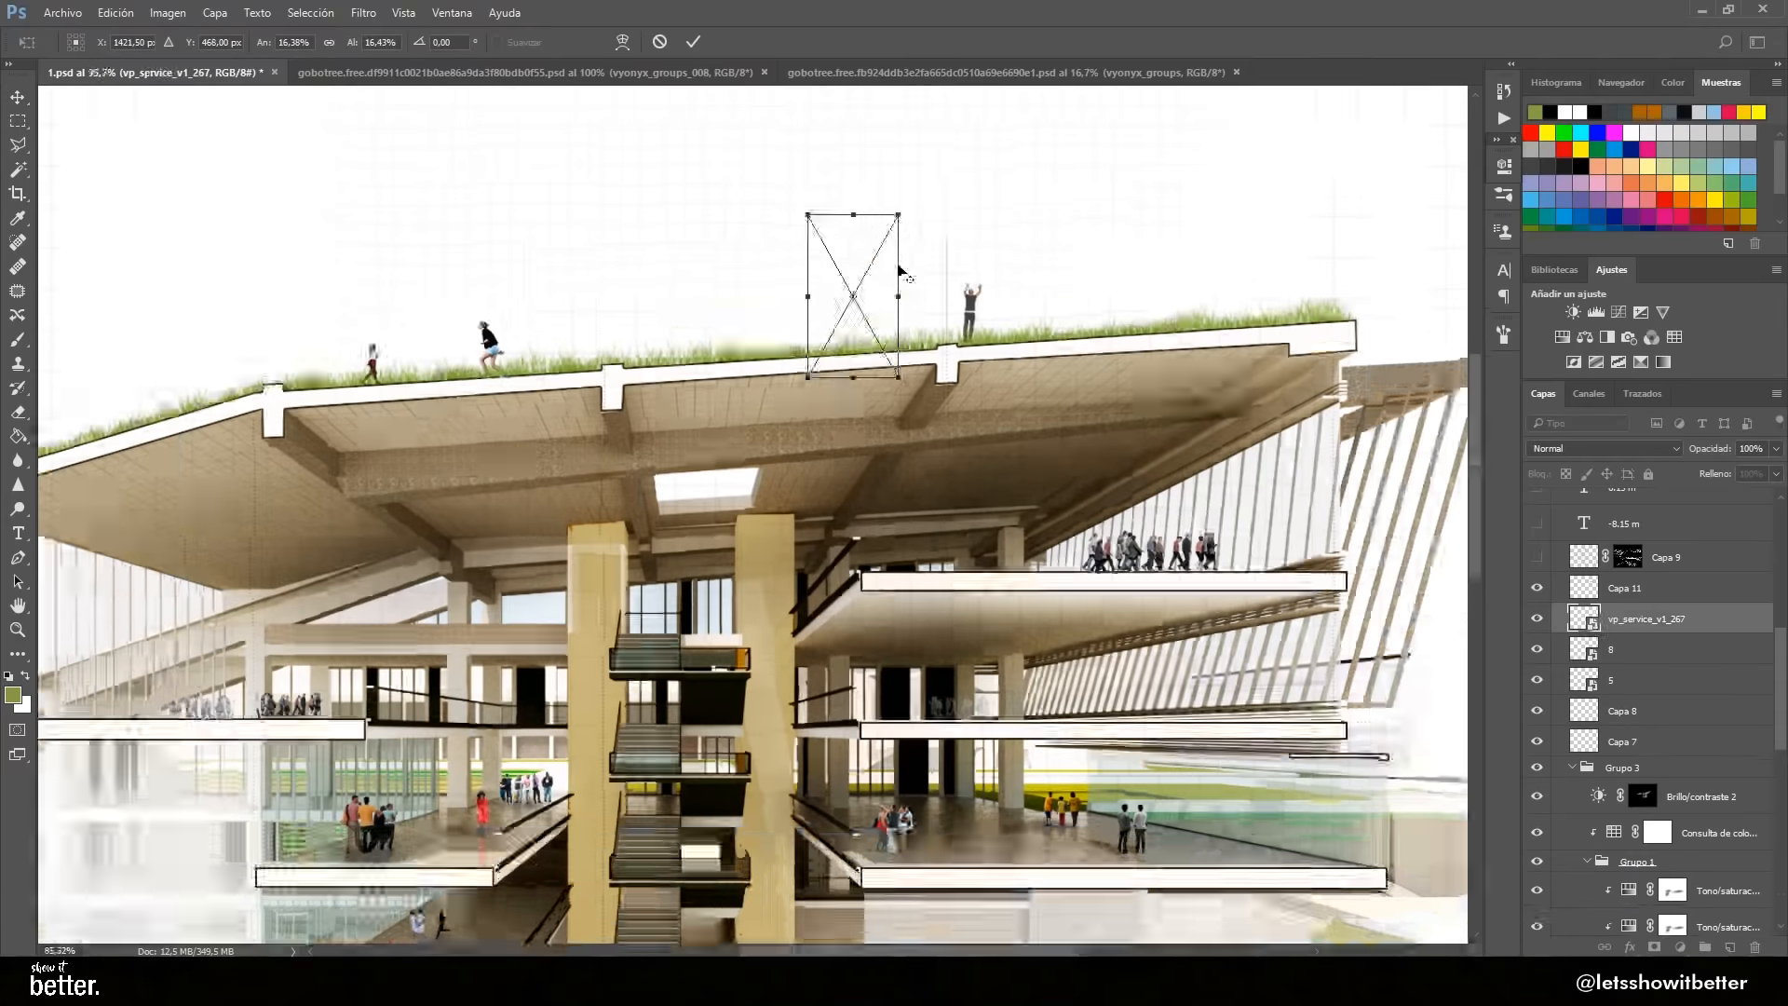
drag(802, 227, 841, 310)
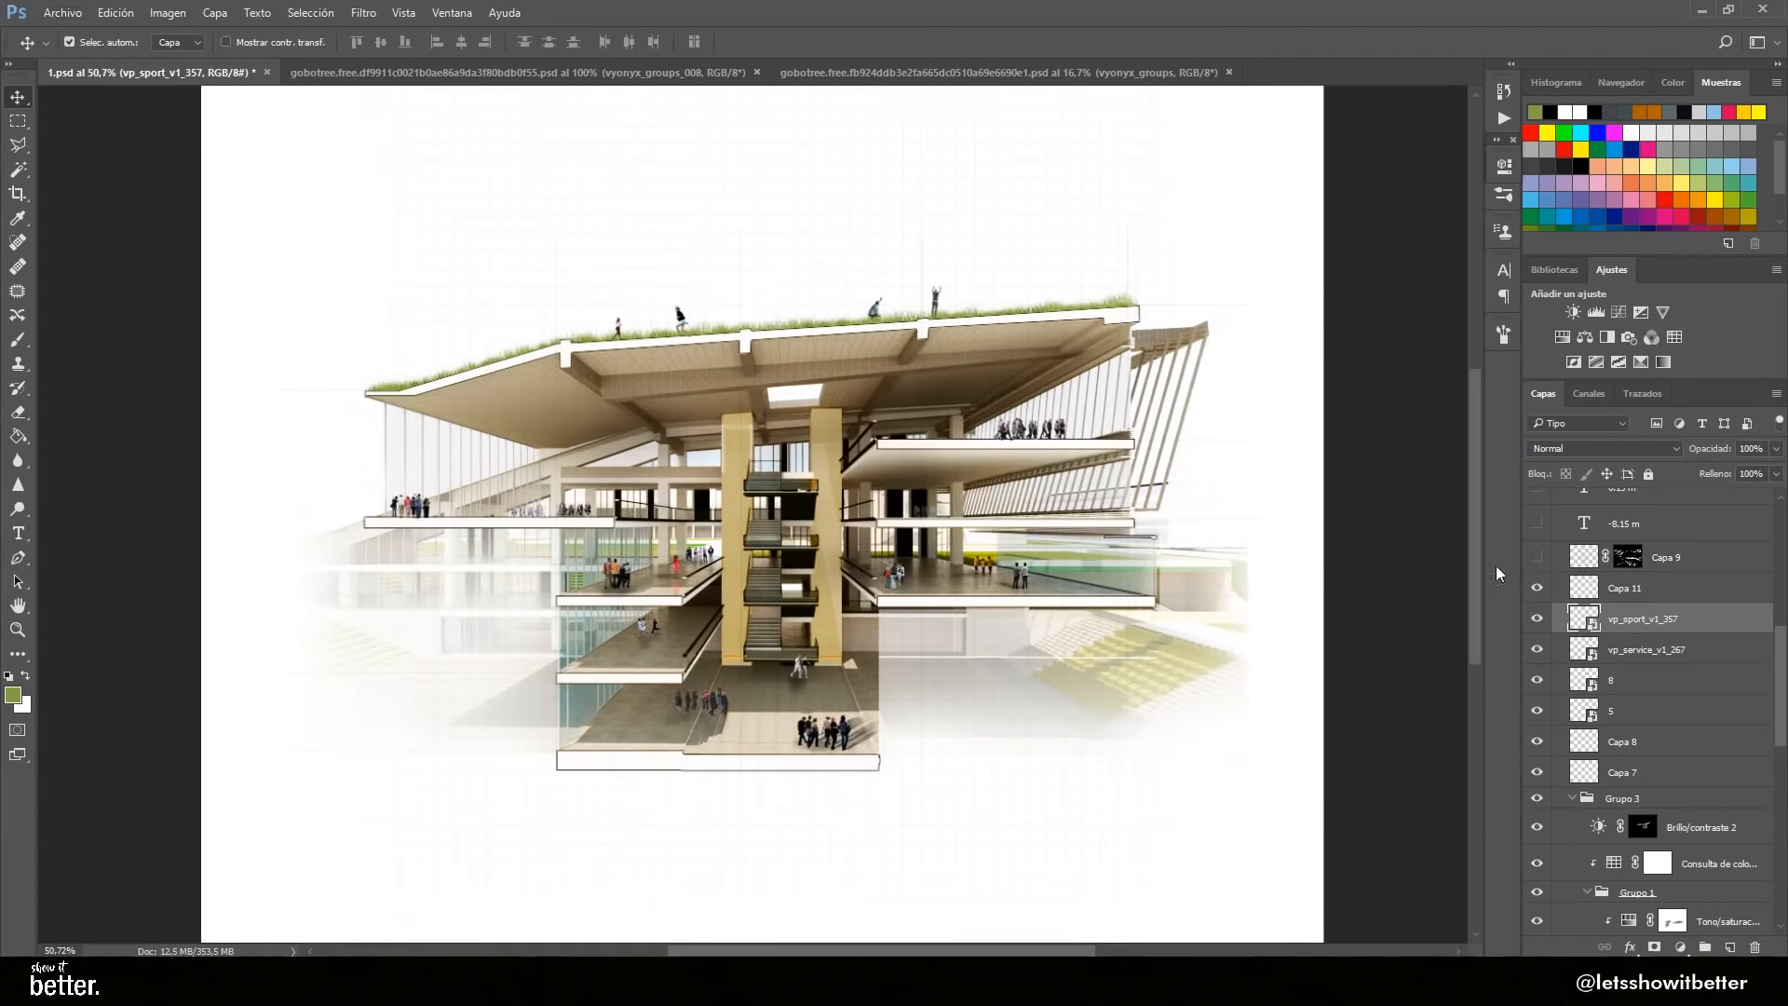
Add the number 1 as Bebas Neue text, enlarge it and place it at the base of the left stair core column
click(742, 264)
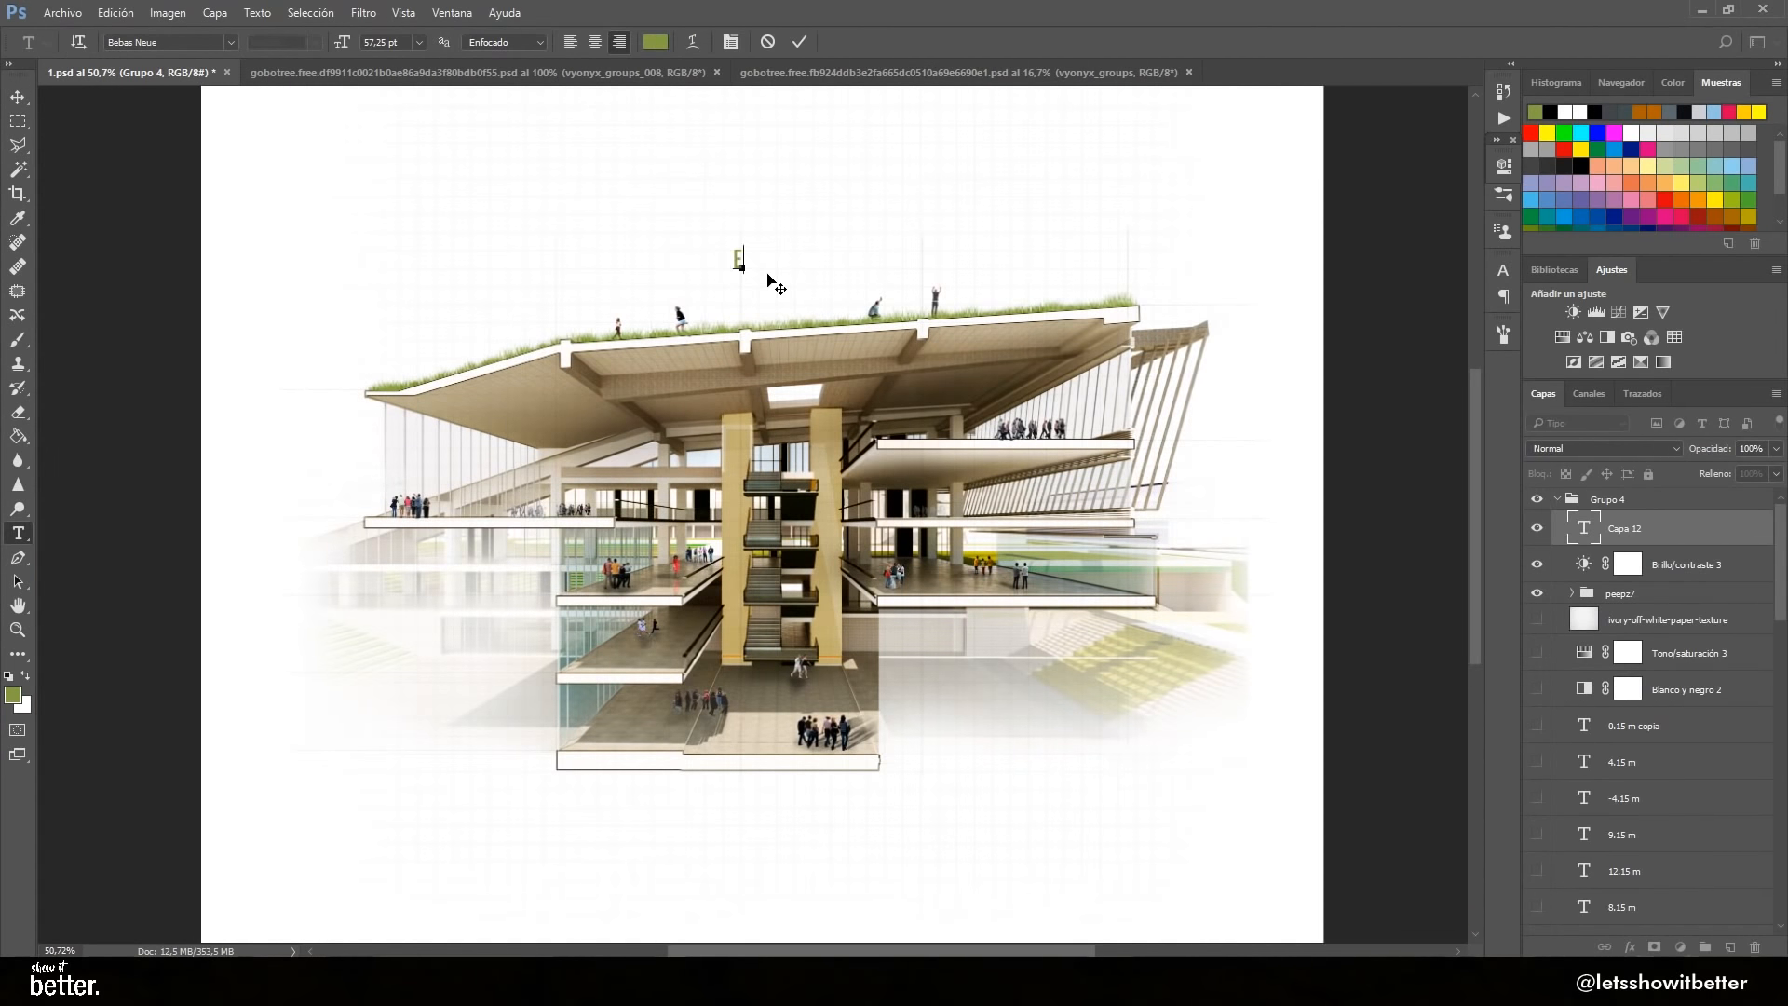
key(ctrl+t)
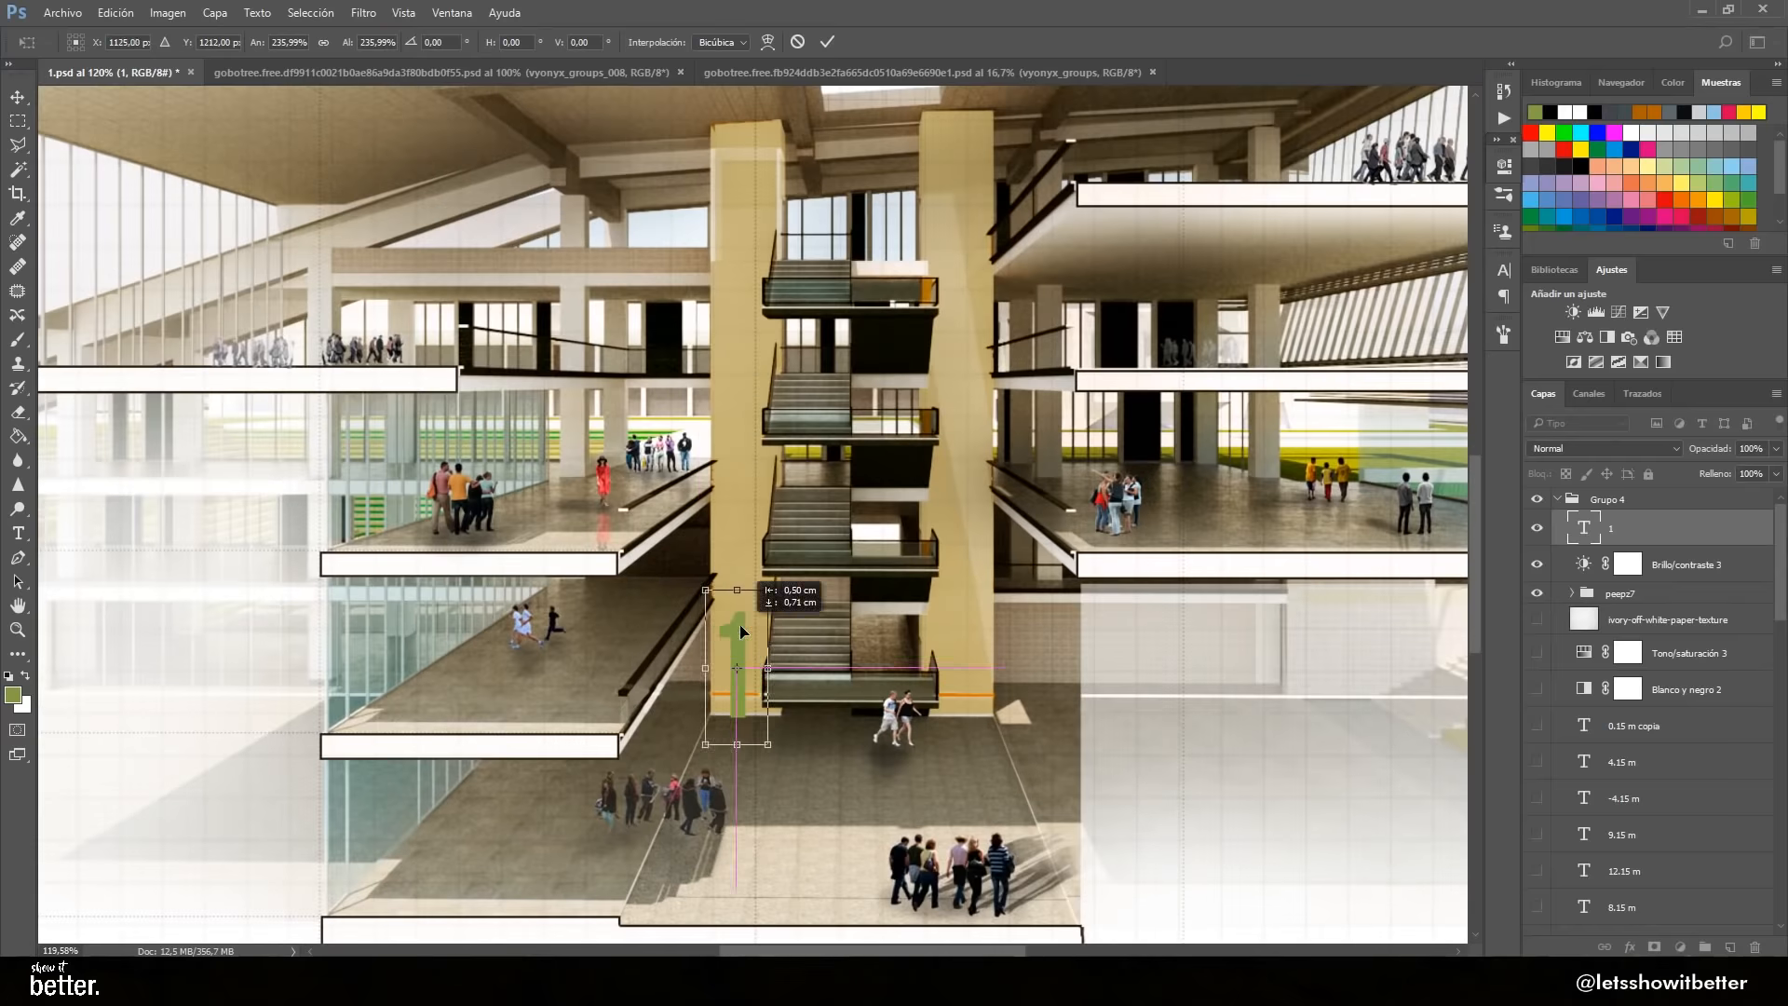
drag(742, 656, 964, 547)
key(Return)
Duplicate the number label along both stair core columns and change the copies' text to 2, b, f and k
key(ctrl+j)
key(t)
drag(948, 564, 749, 440)
text(2)
drag(729, 436, 736, 213)
text(b)
click(18, 97)
text(fk)
Select all five stair core text layers and set their colour to white
click(18, 97)
shift+click(1612, 673)
click(1503, 271)
click(1448, 384)
click(1088, 589)
click(1521, 578)
scroll(1229, 619, down, 8)
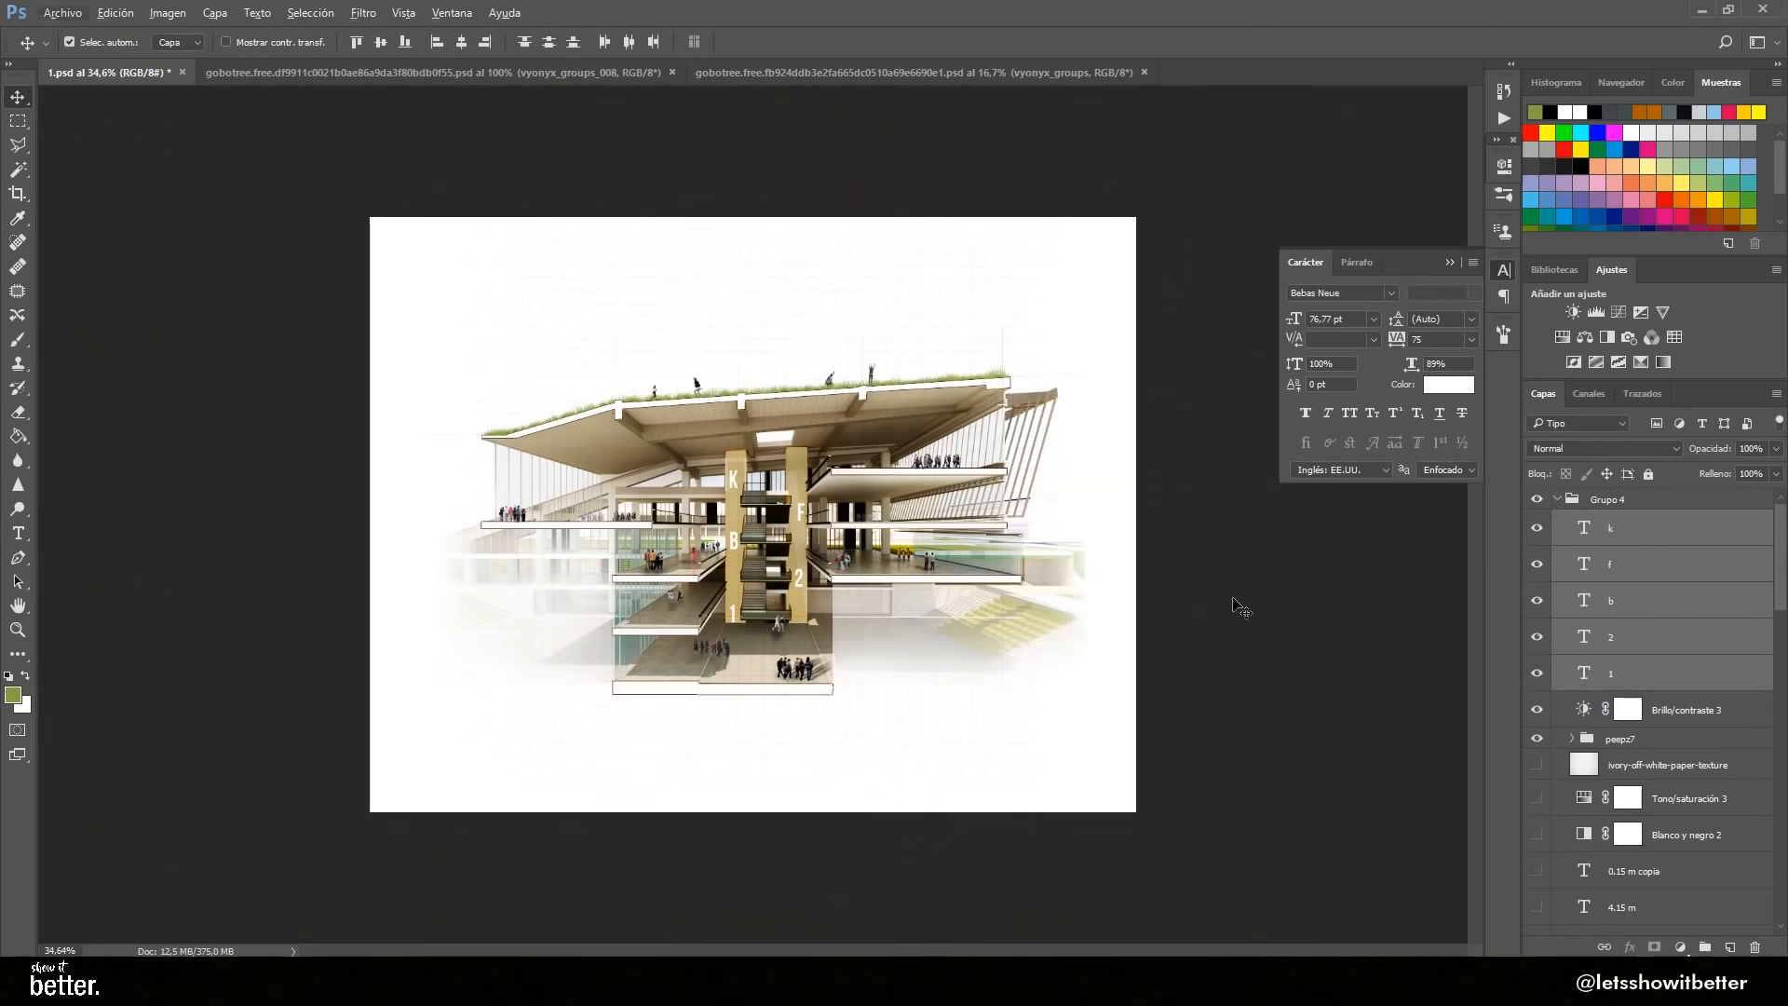
Rearrange the stair core letters and numbers into the pairs K1, F2 and B1, using a copy of the number 1
click(1230, 619)
scroll(743, 589, up, 7)
scroll(744, 589, down, 2)
drag(878, 454, 867, 455)
drag(872, 603, 879, 473)
drag(723, 522, 719, 640)
drag(718, 376, 716, 371)
alt+drag(720, 689, 742, 421)
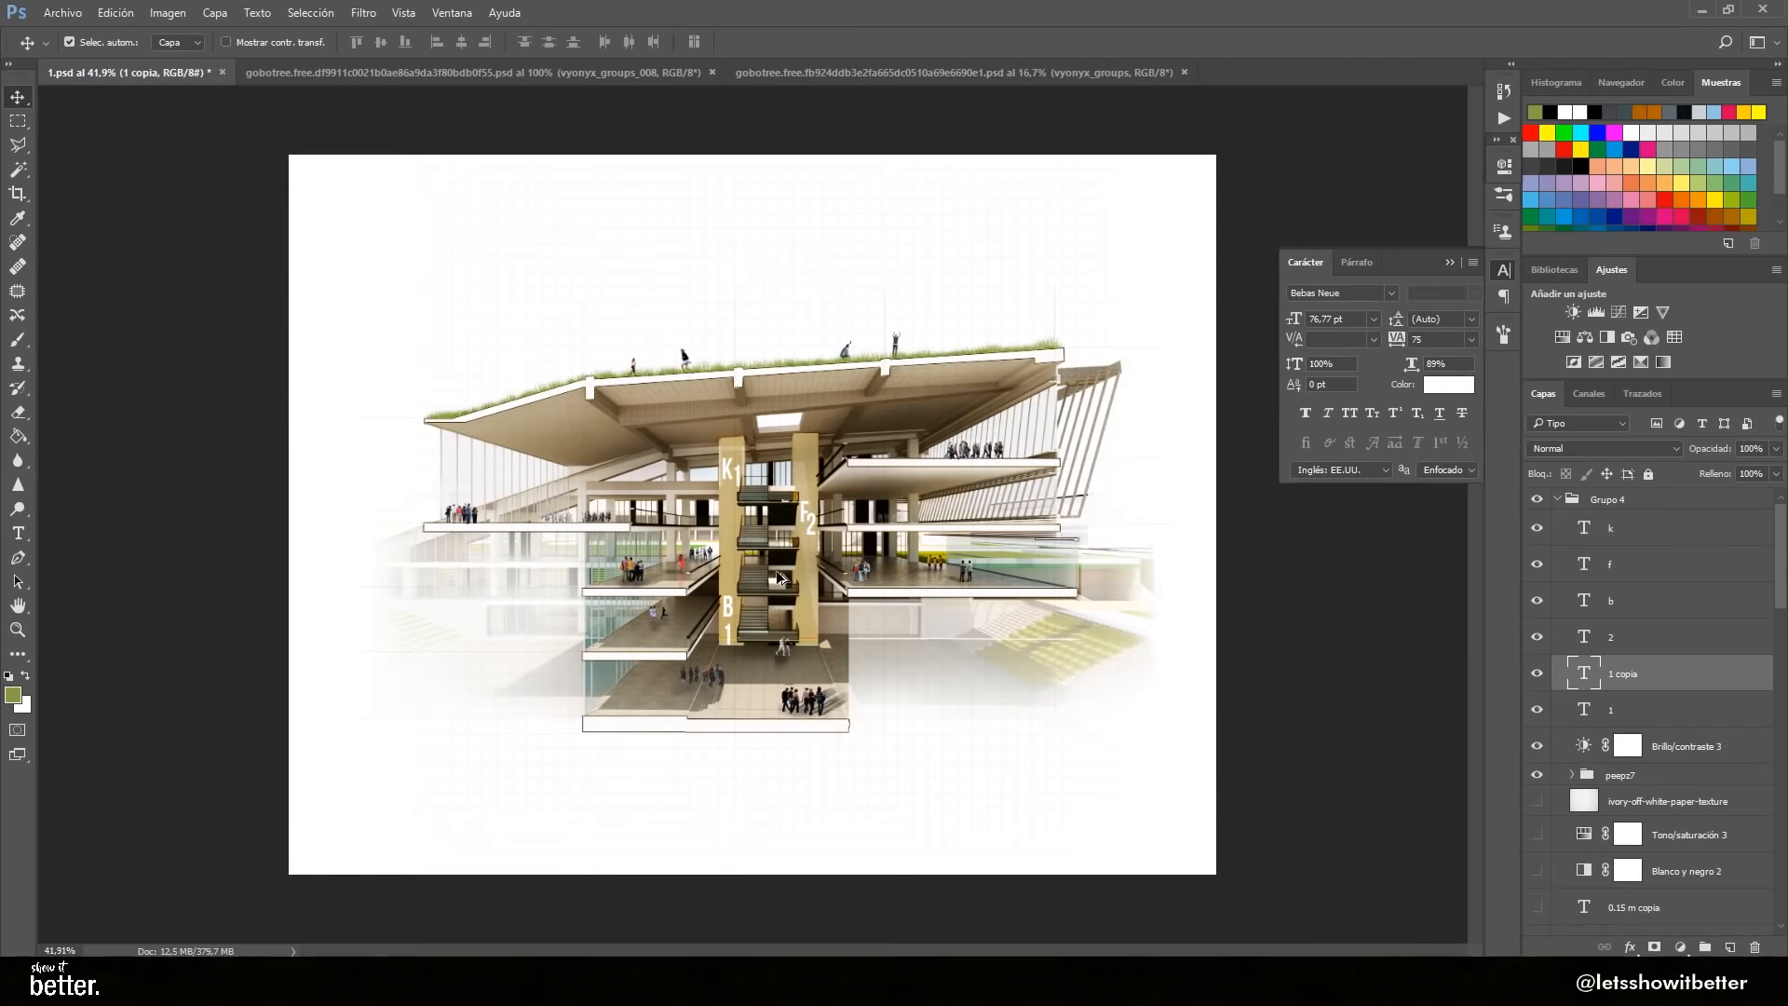
scroll(803, 601, down, 2)
scroll(803, 601, up, 2)
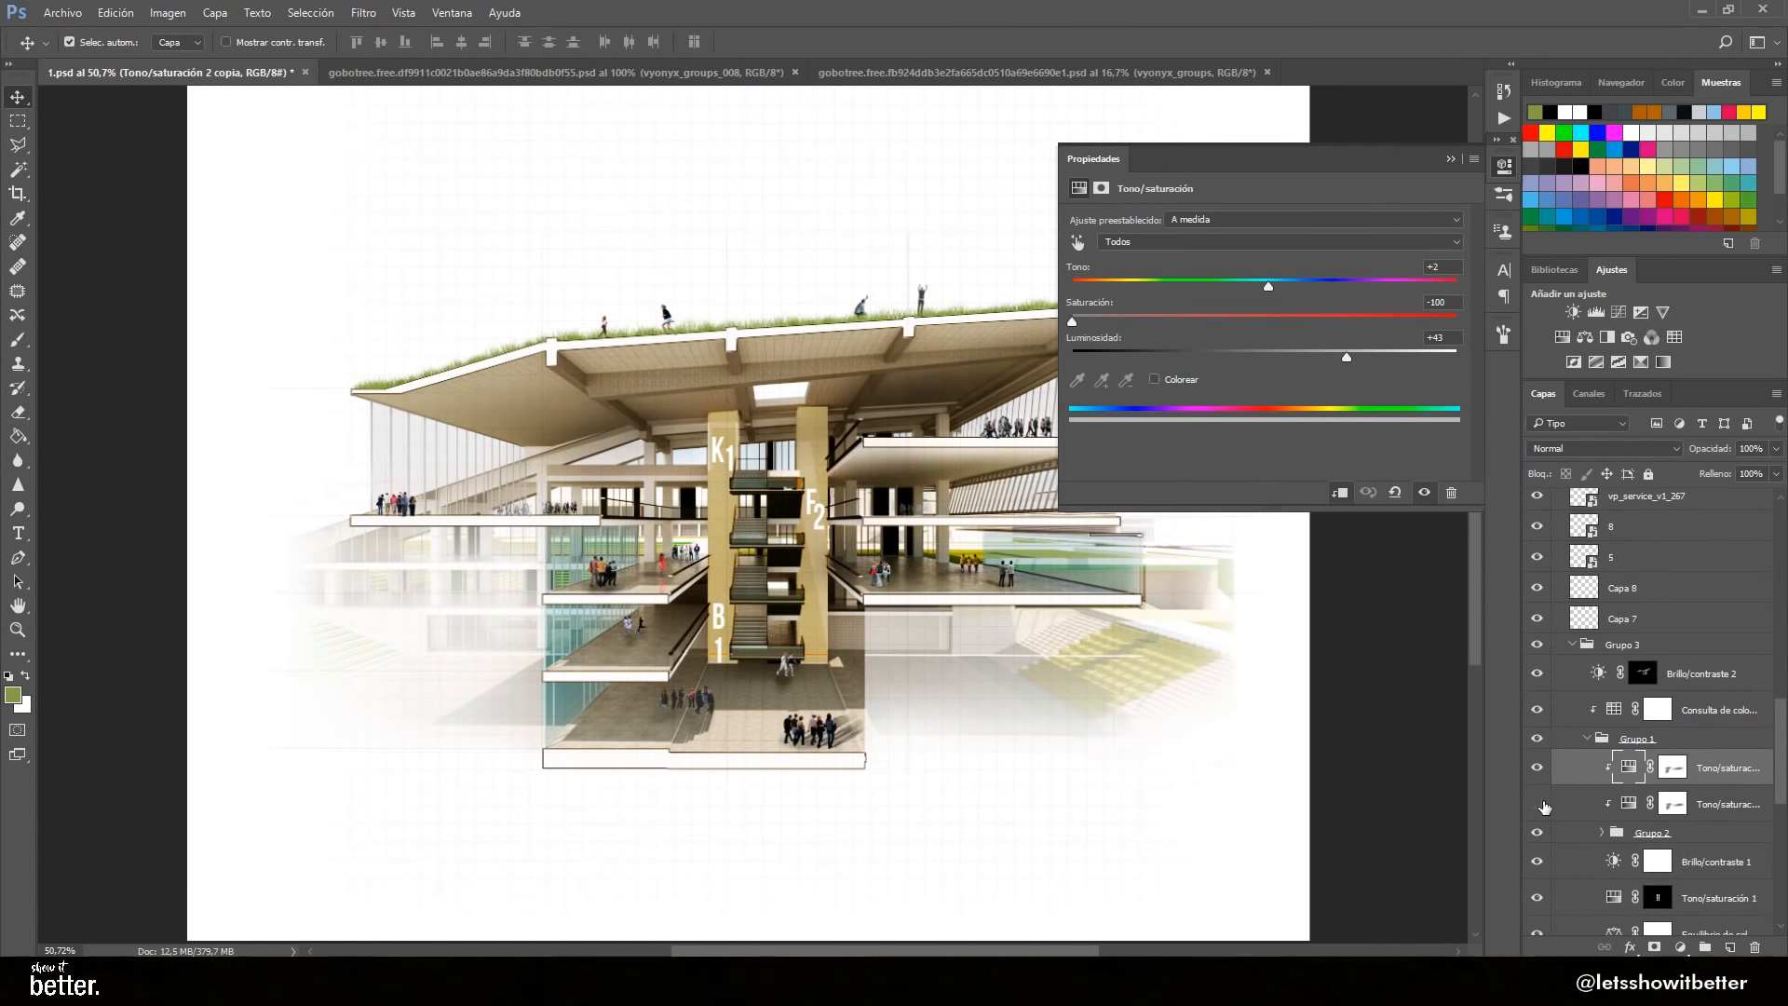
scroll(746, 735, down, 3)
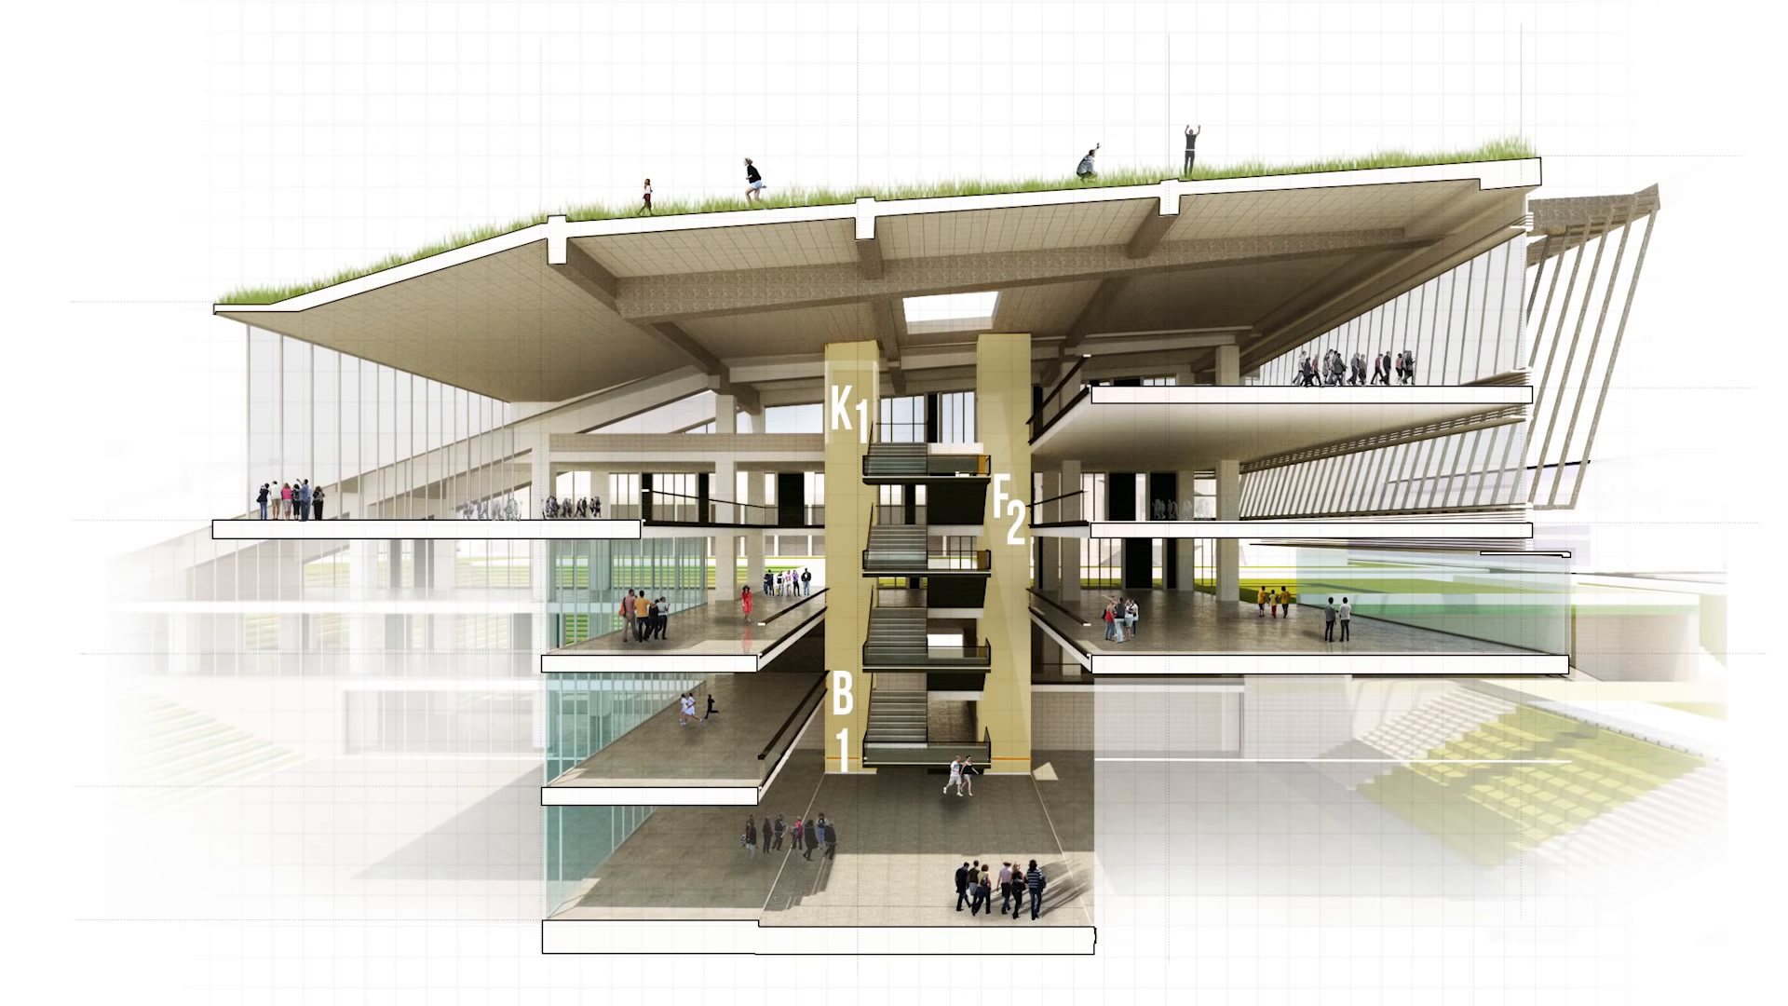